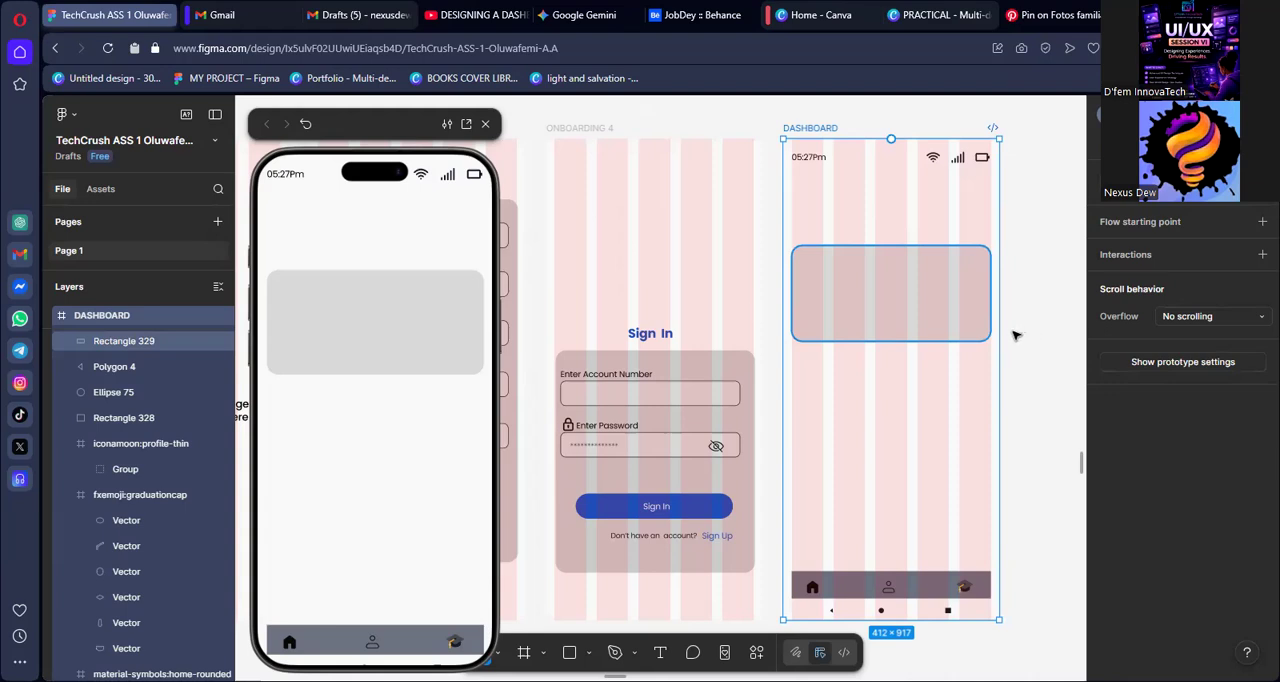
Move the rounded rectangle card on the DASHBOARD frame up to sit just below the status bar
left_click_drag(1012, 331, 1002, 310)
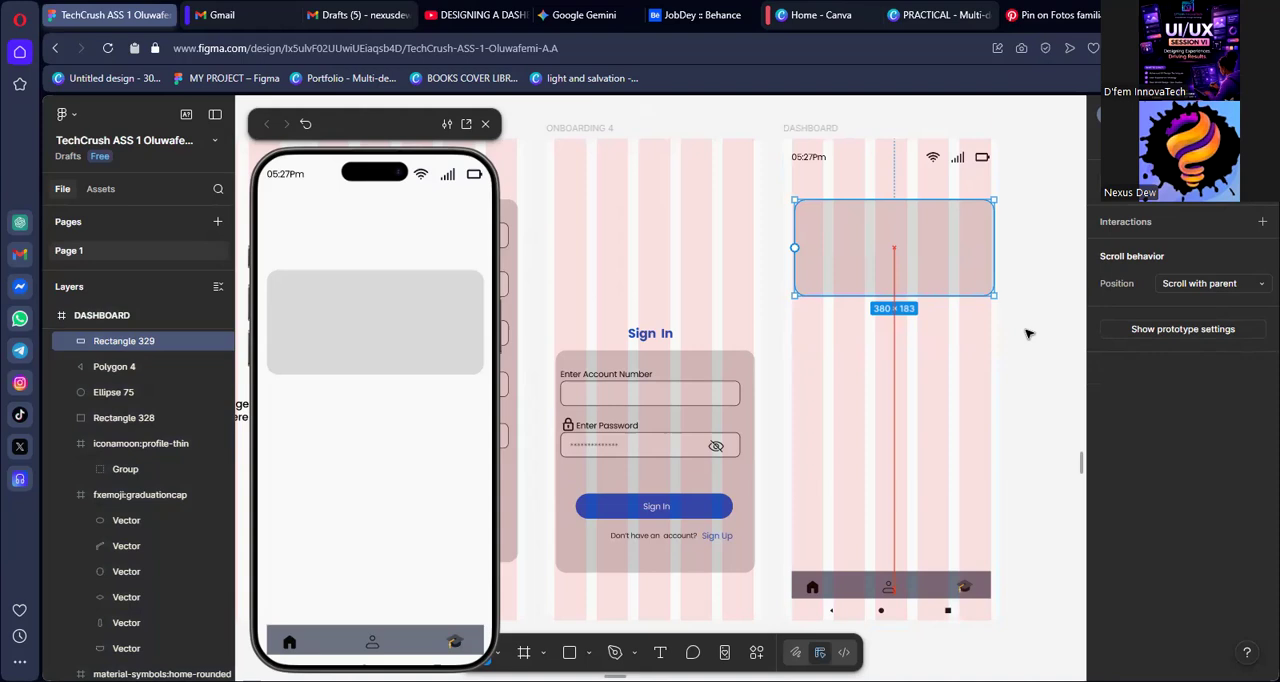
left_click(1029, 334)
scroll(1029, 334, "down", 1)
scroll(885, 309, "up", 1)
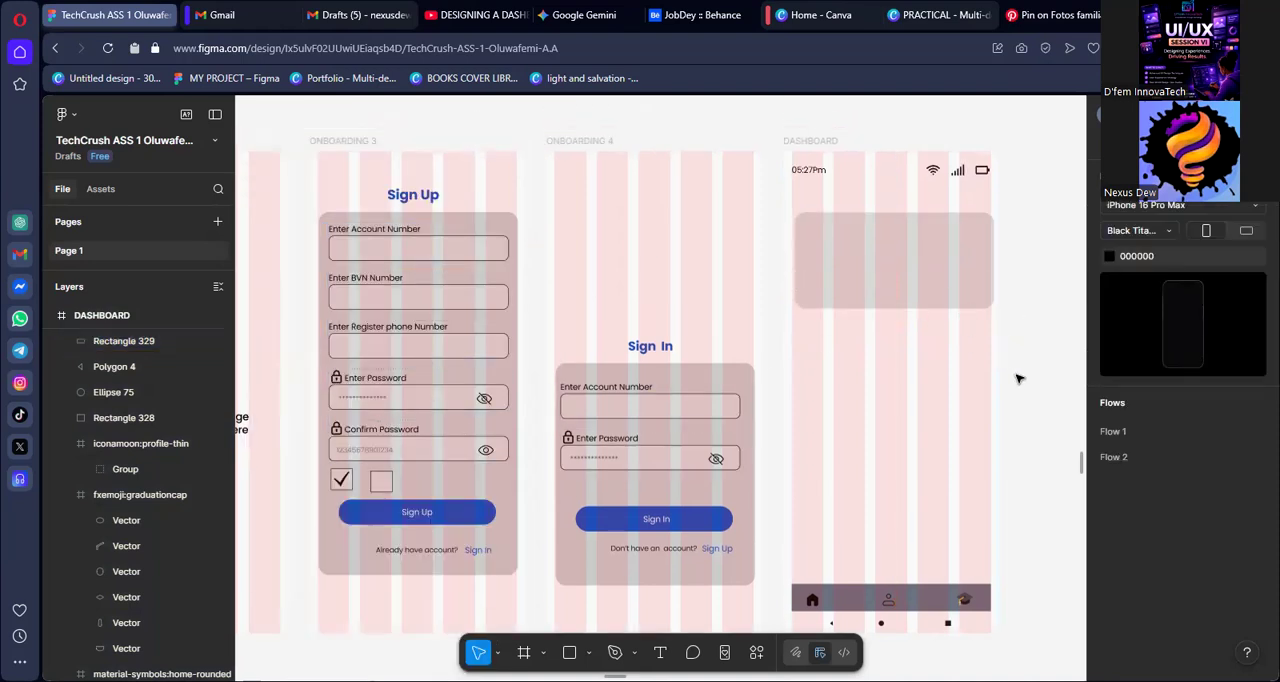
scroll(1018, 380, "down", 1)
scroll(1020, 380, "up", 3)
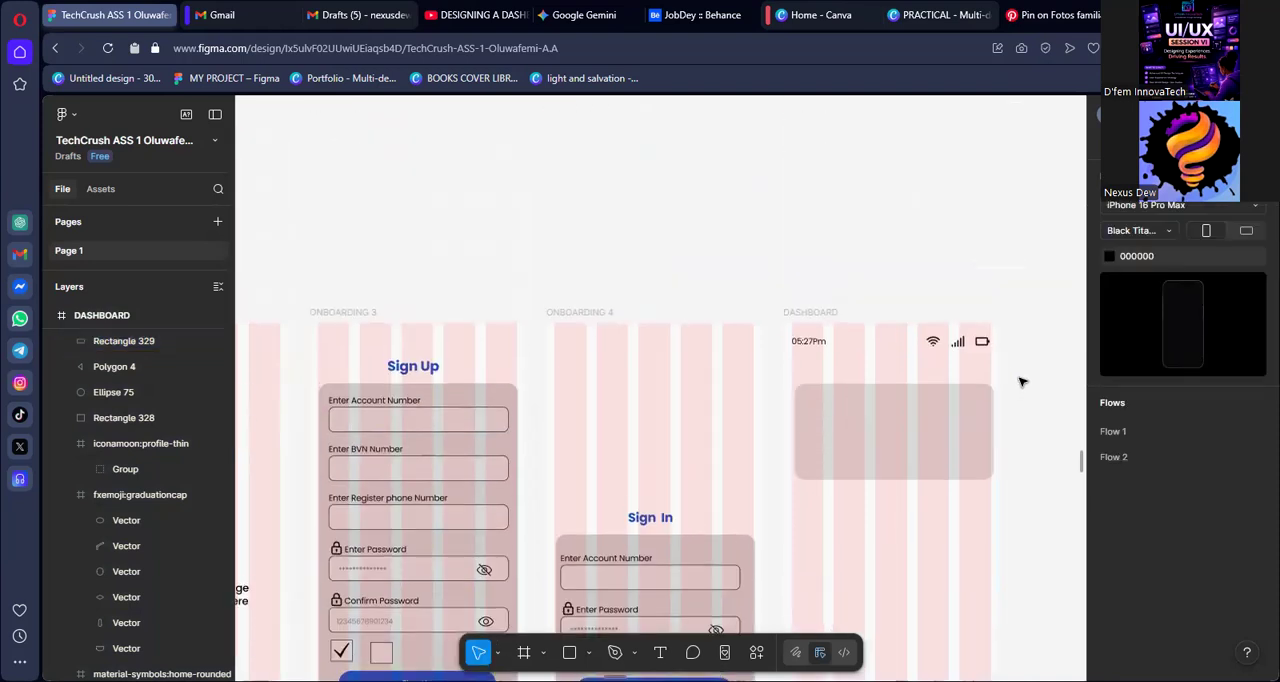
scroll(1021, 380, "down", 4)
scroll(1020, 360, "up", 2)
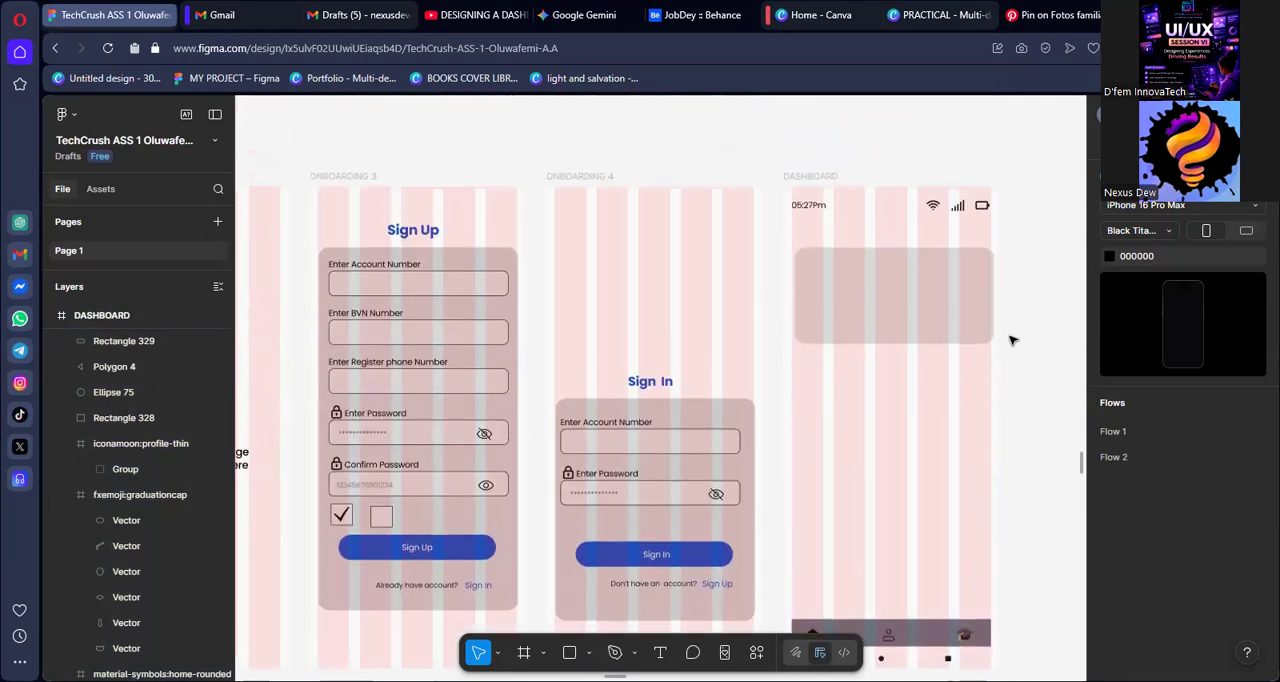
scroll(1012, 295, "up", 4)
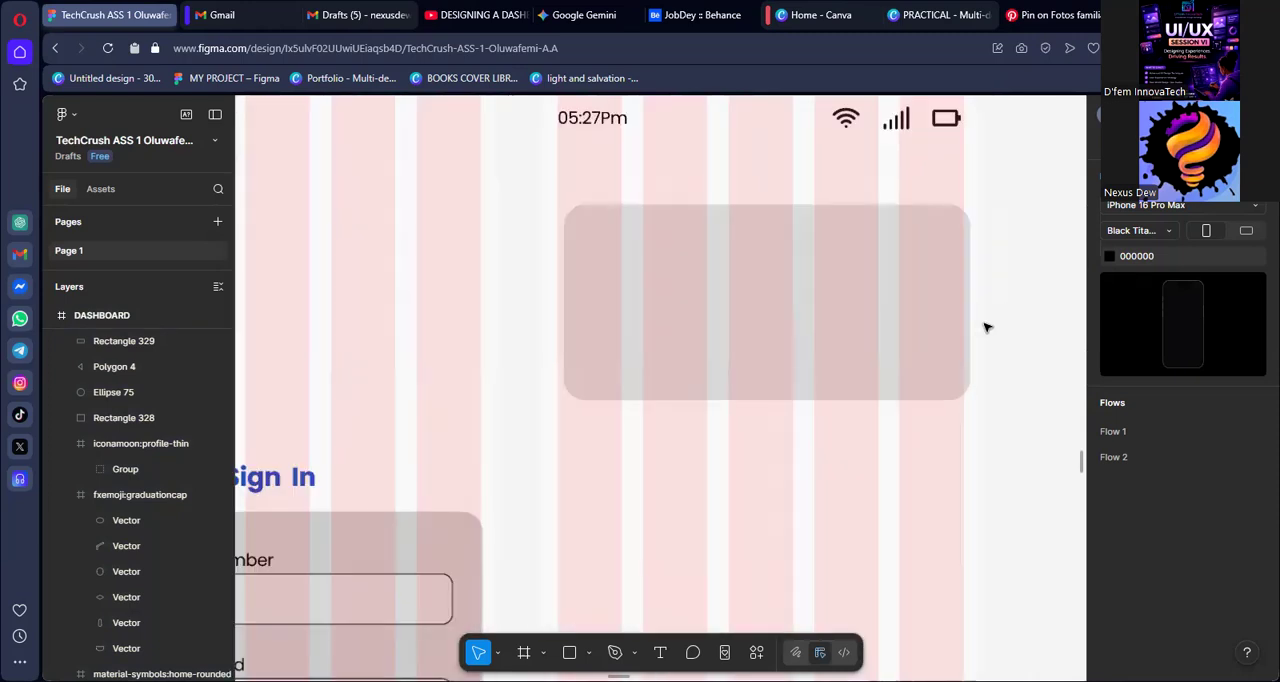
left_click(933, 292)
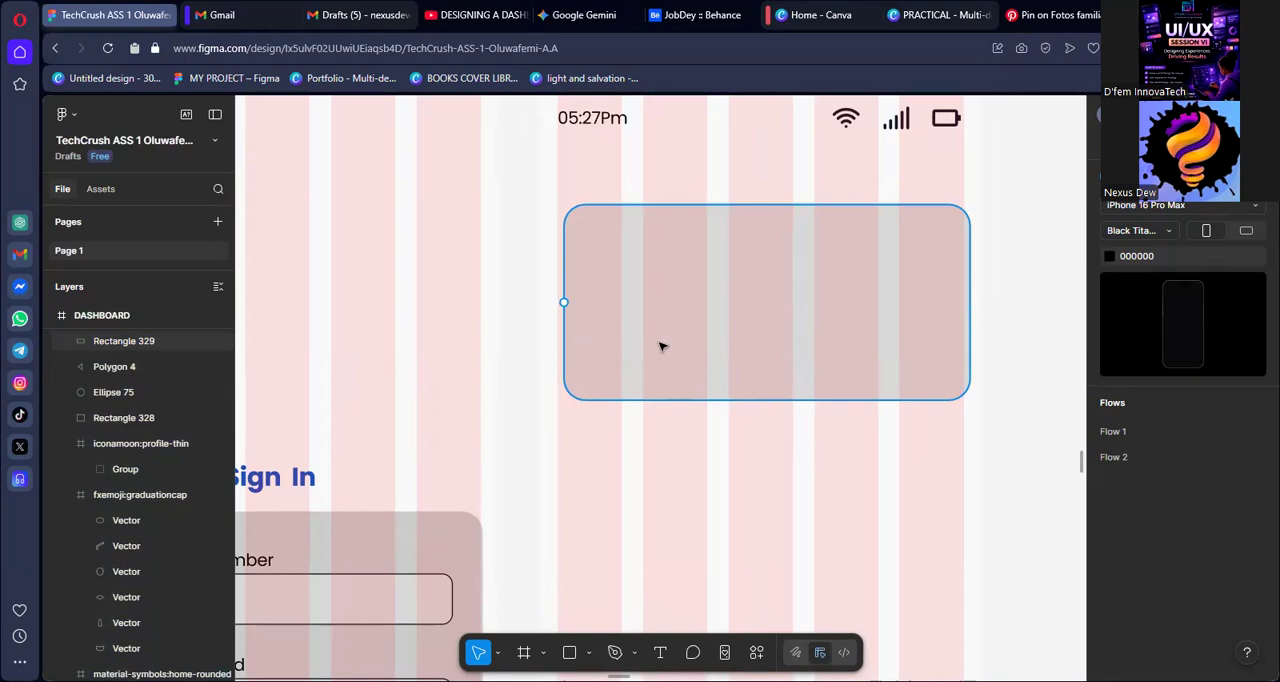
left_click(716, 347)
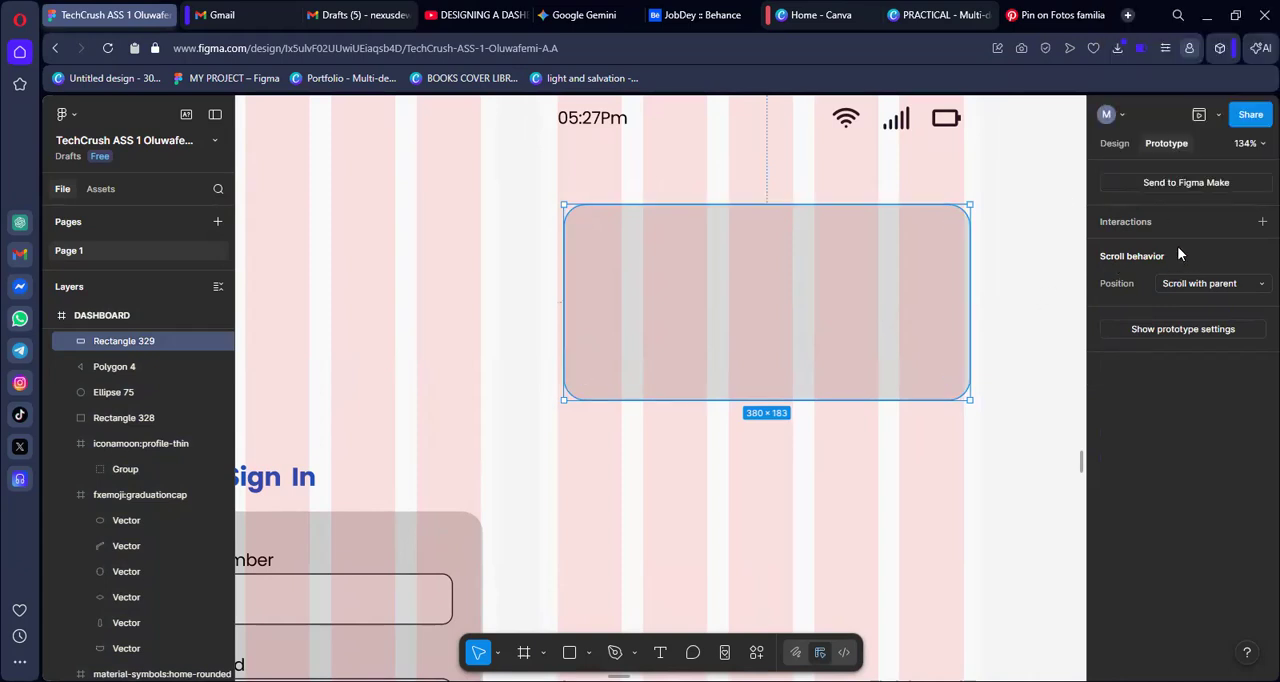
left_click(1023, 303)
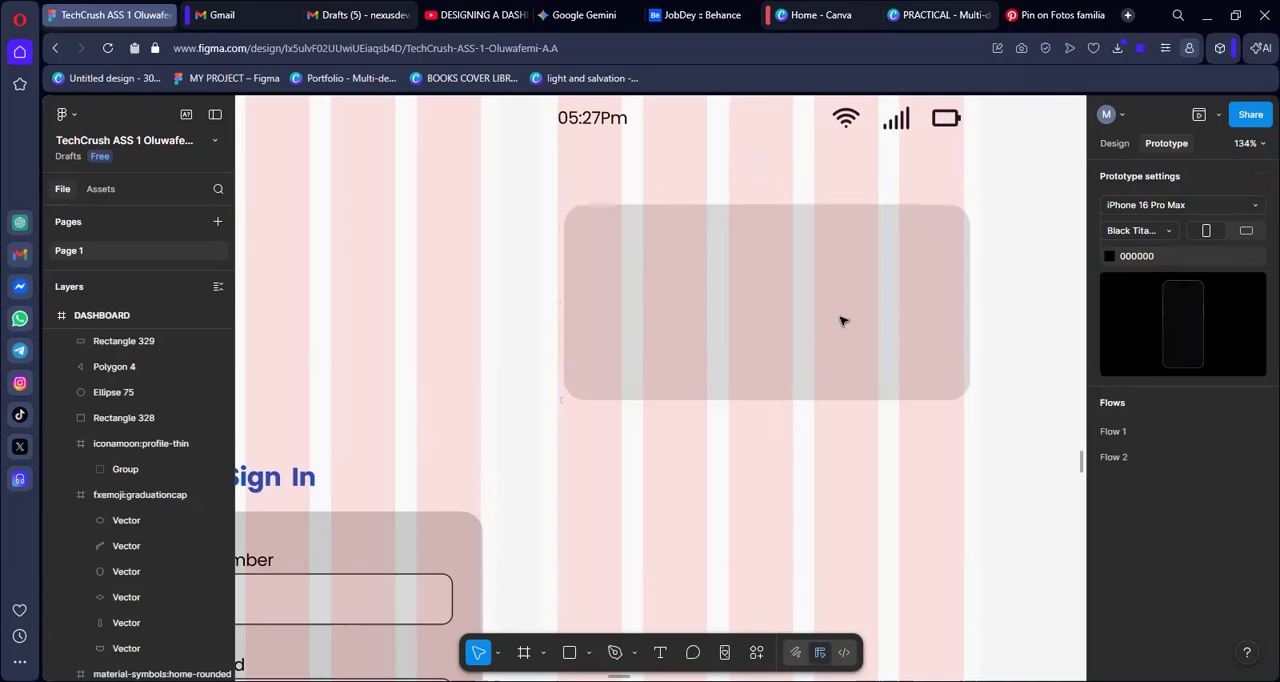
left_click(767, 316)
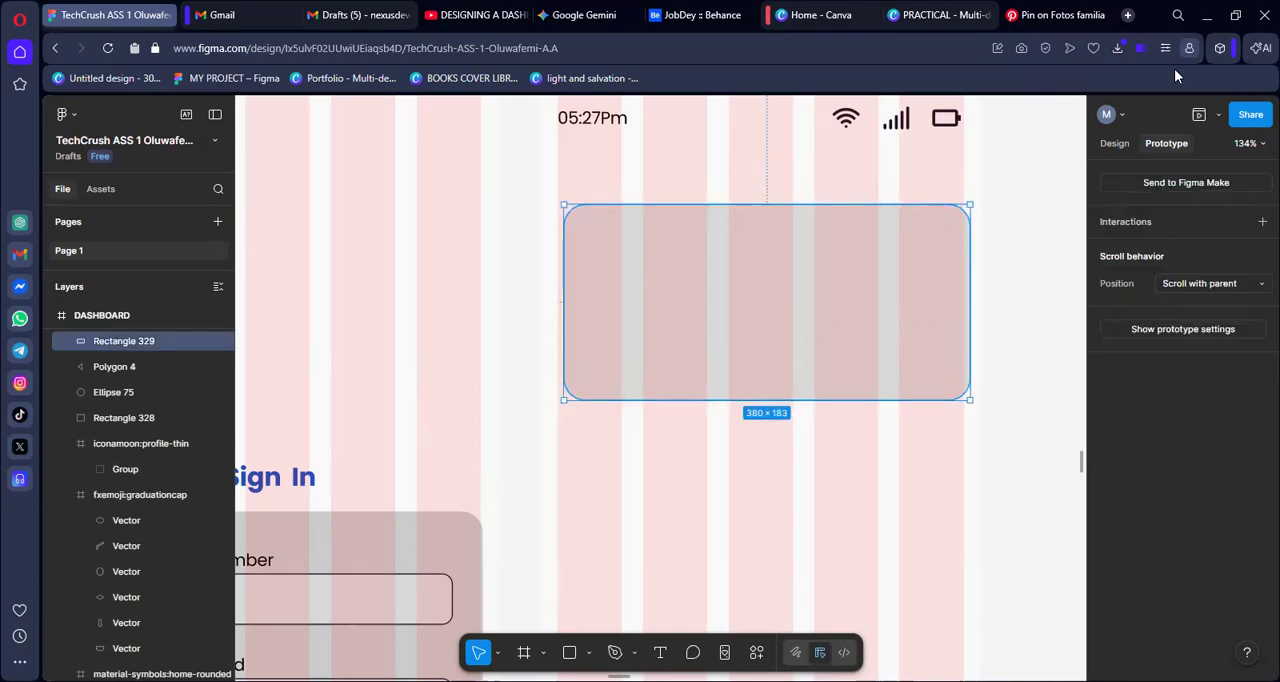
left_click(1219, 118)
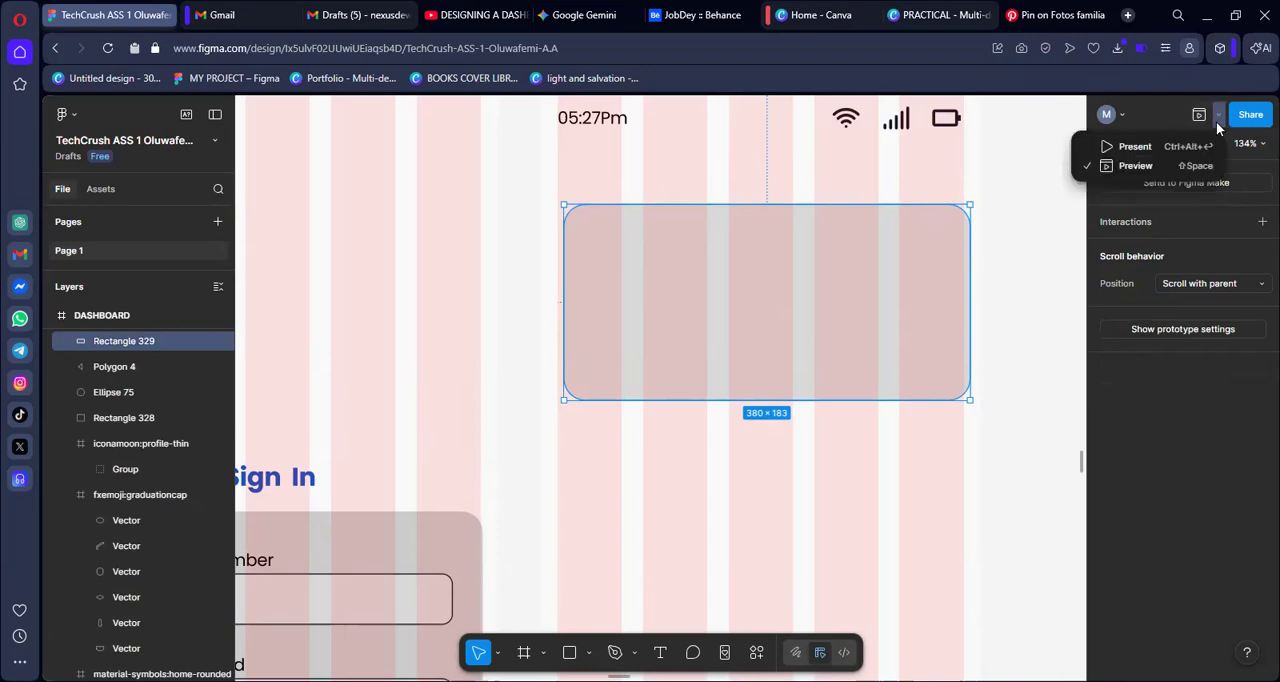
left_click(1152, 147)
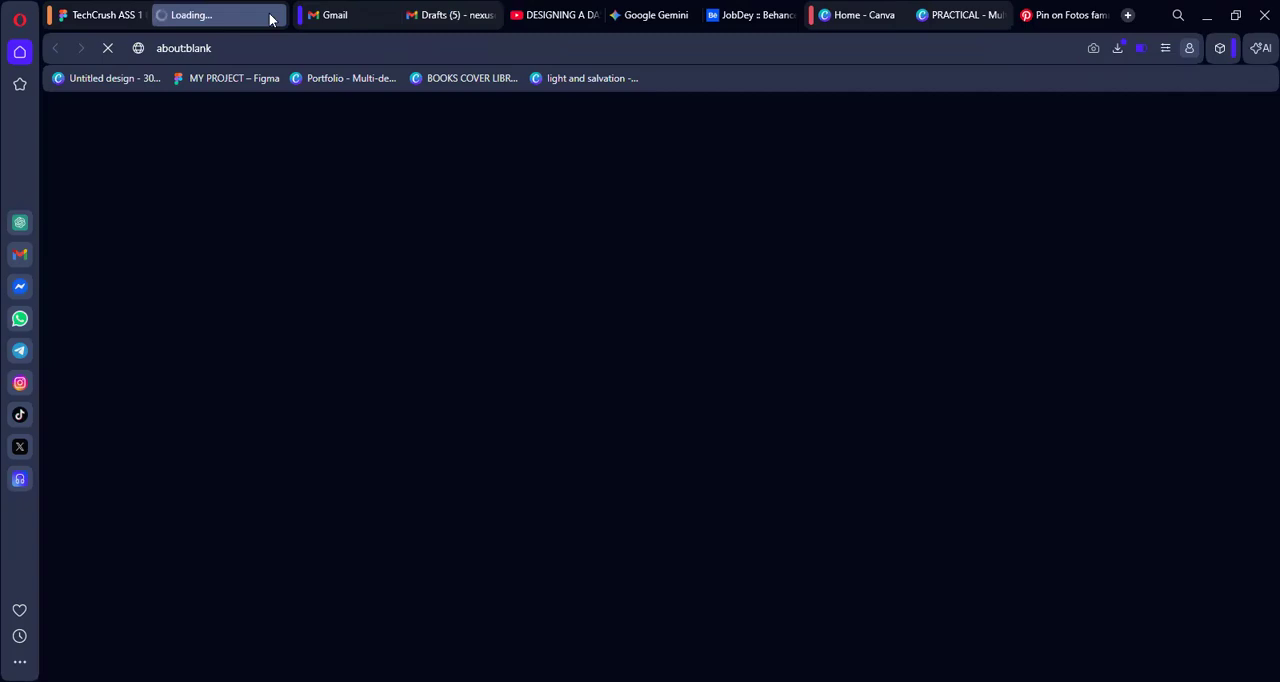
left_click(144, 24)
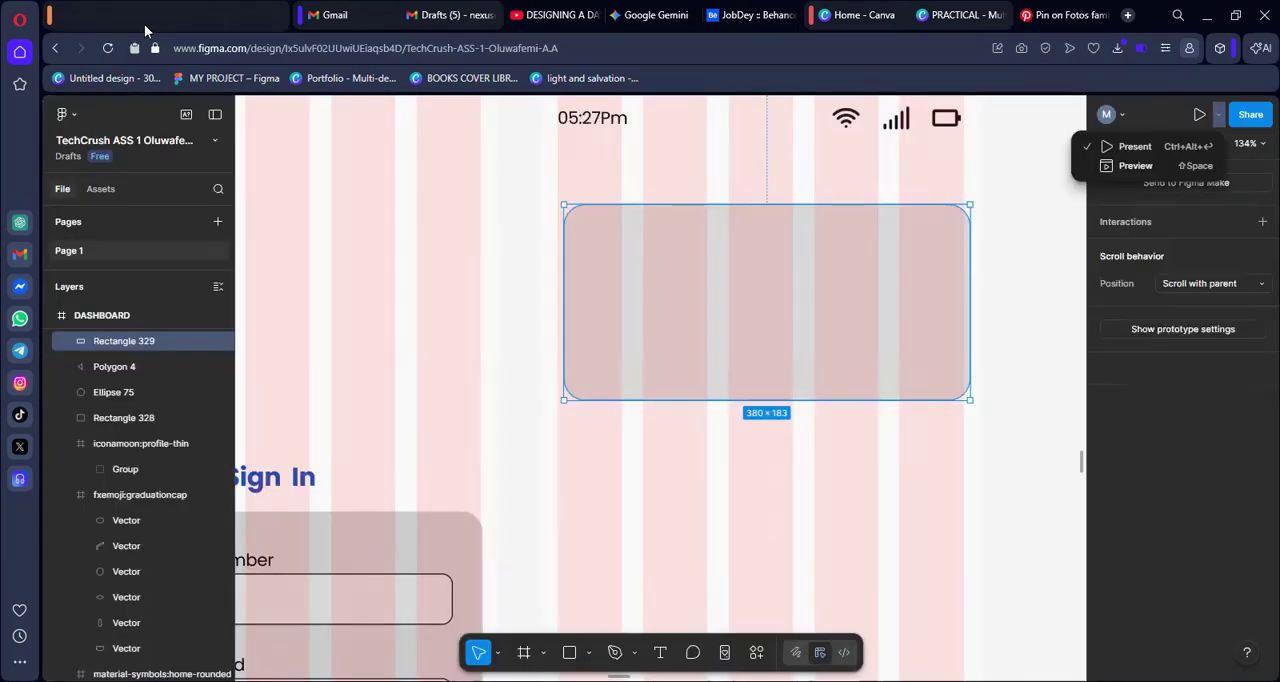
Align the rounded rectangle card to the horizontal centre of the DASHBOARD frame
scroll(1011, 289, "up", 2)
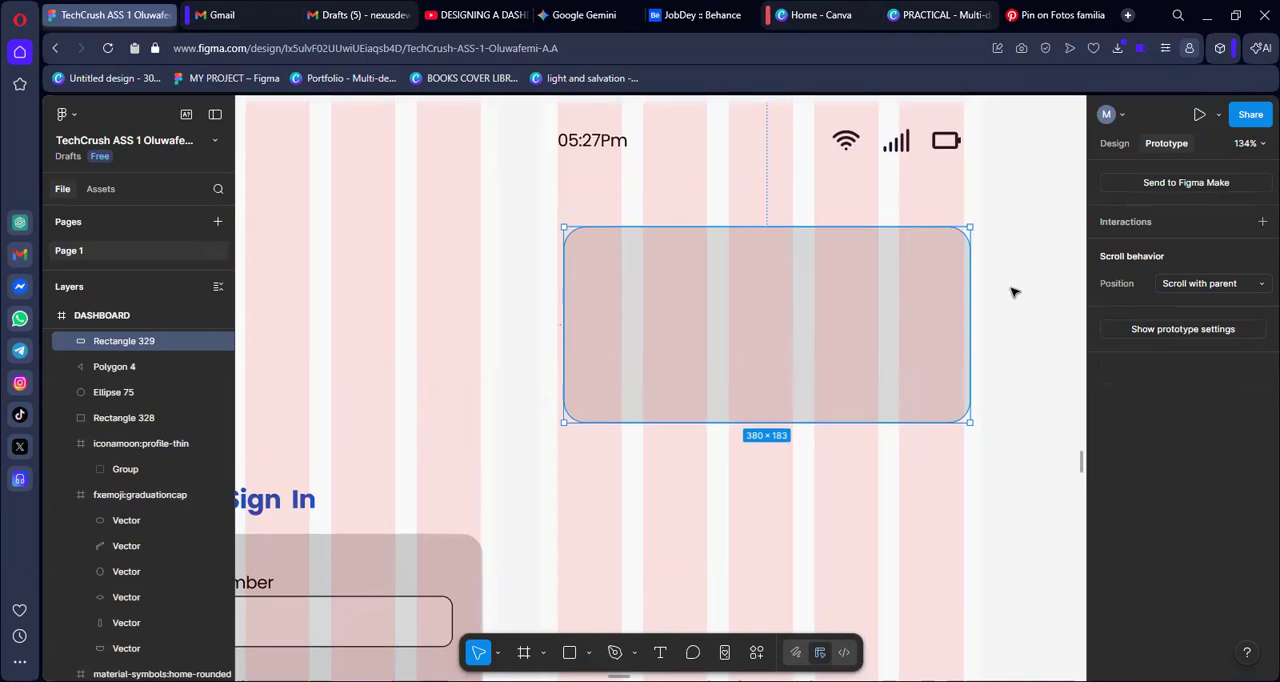
left_click(1115, 143)
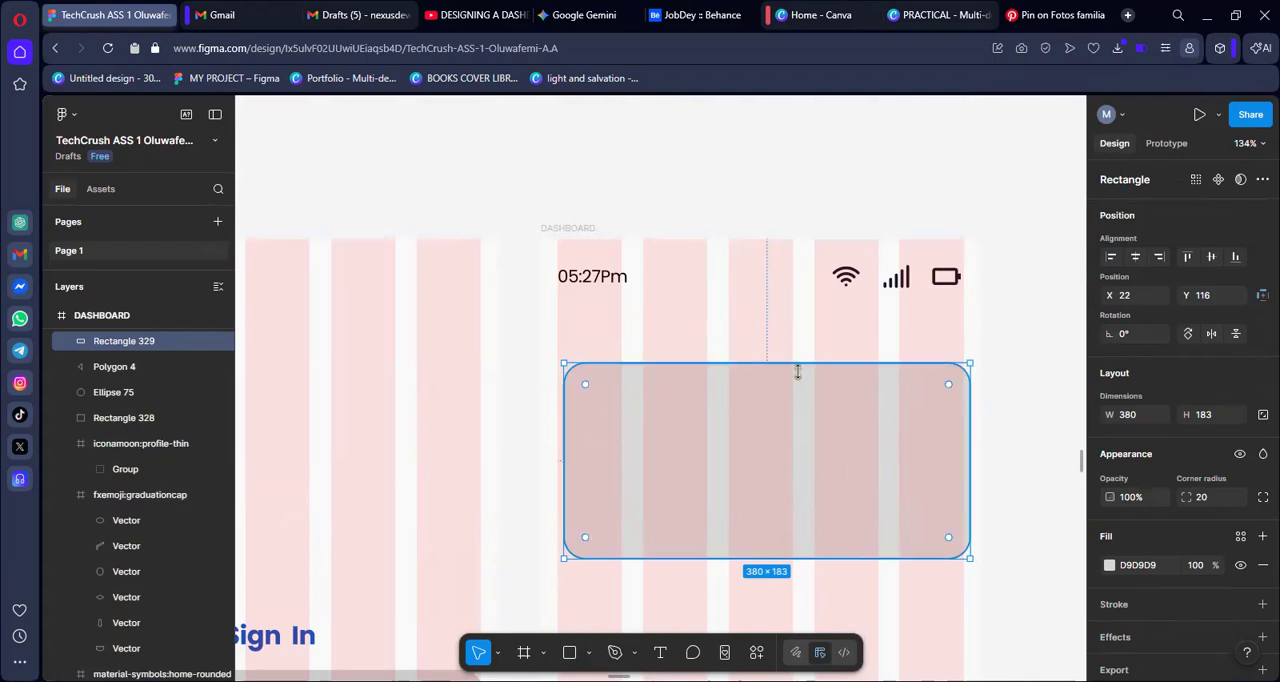
left_click(1134, 260)
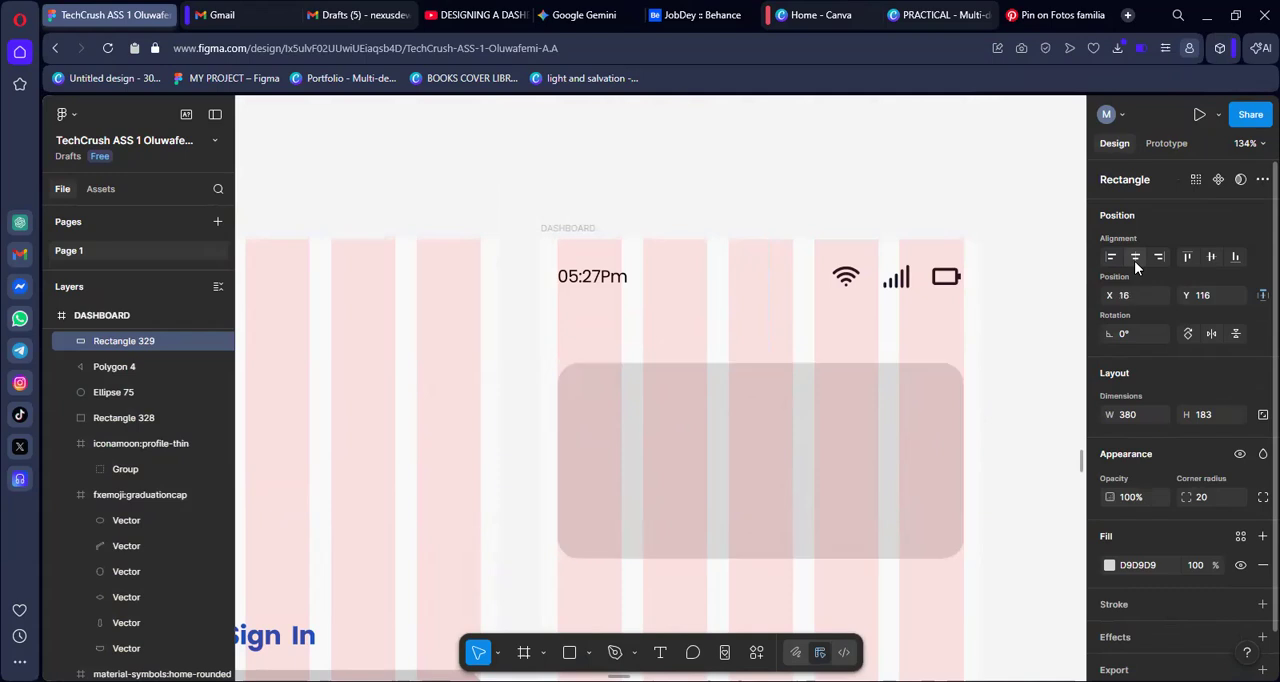
left_click(1020, 450)
Move the hand-money, money-transfer, switch and electricity icons out of the style frame's icon grid into a separate row in the empty area
scroll(471, 489, "left", 3)
scroll(471, 489, "left", 18)
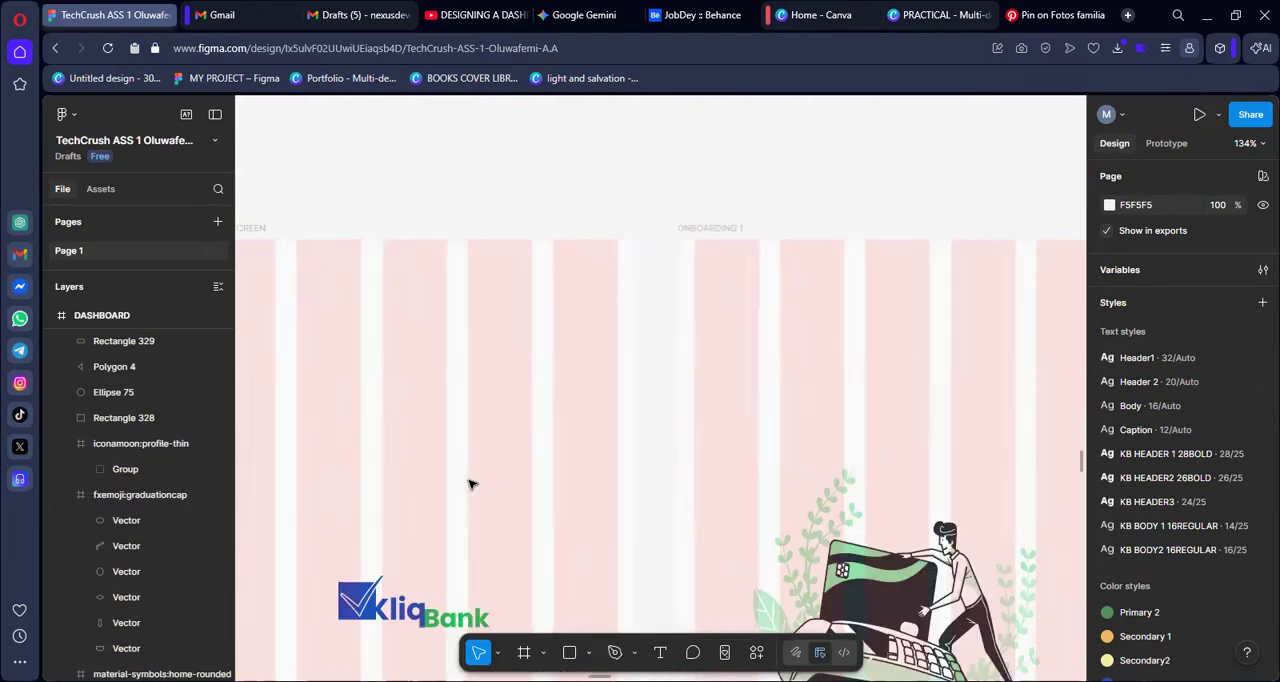
scroll(471, 484, "left", 3)
scroll(471, 484, "left", 5)
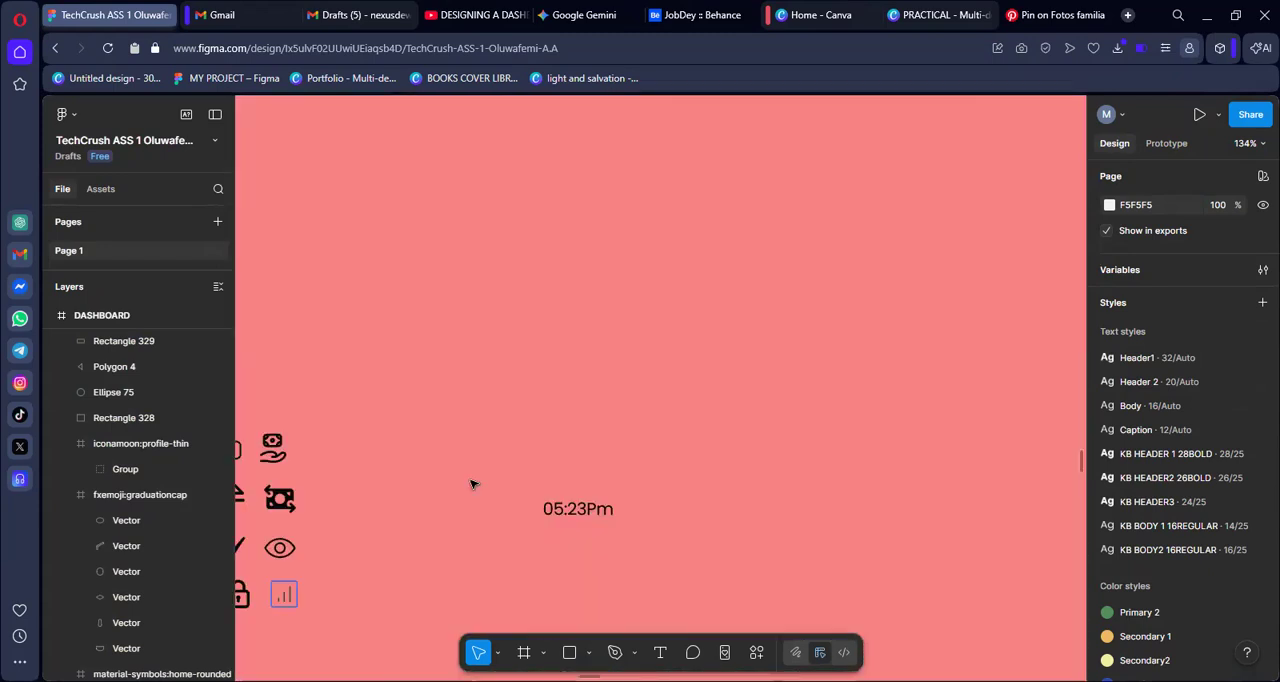
scroll(471, 484, "left", 3)
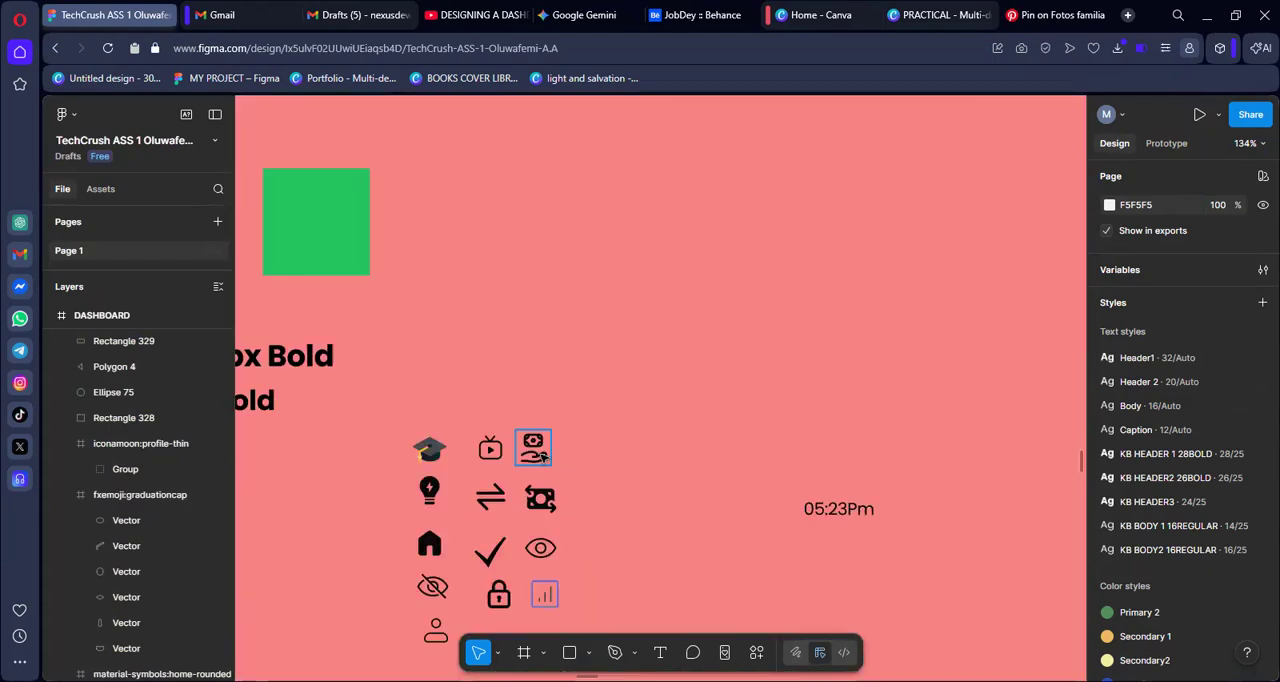
left_click(538, 454)
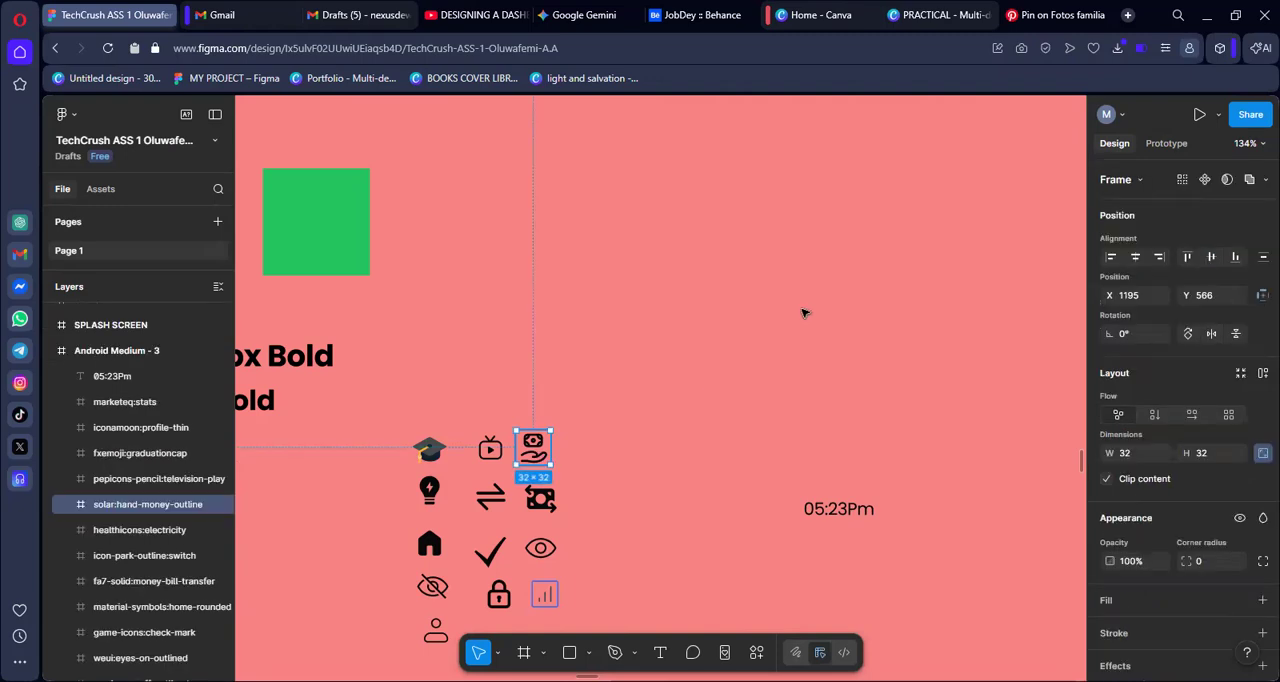
left_click_drag(538, 454, 803, 313)
left_click_drag(538, 503, 884, 315)
left_click_drag(484, 504, 997, 306)
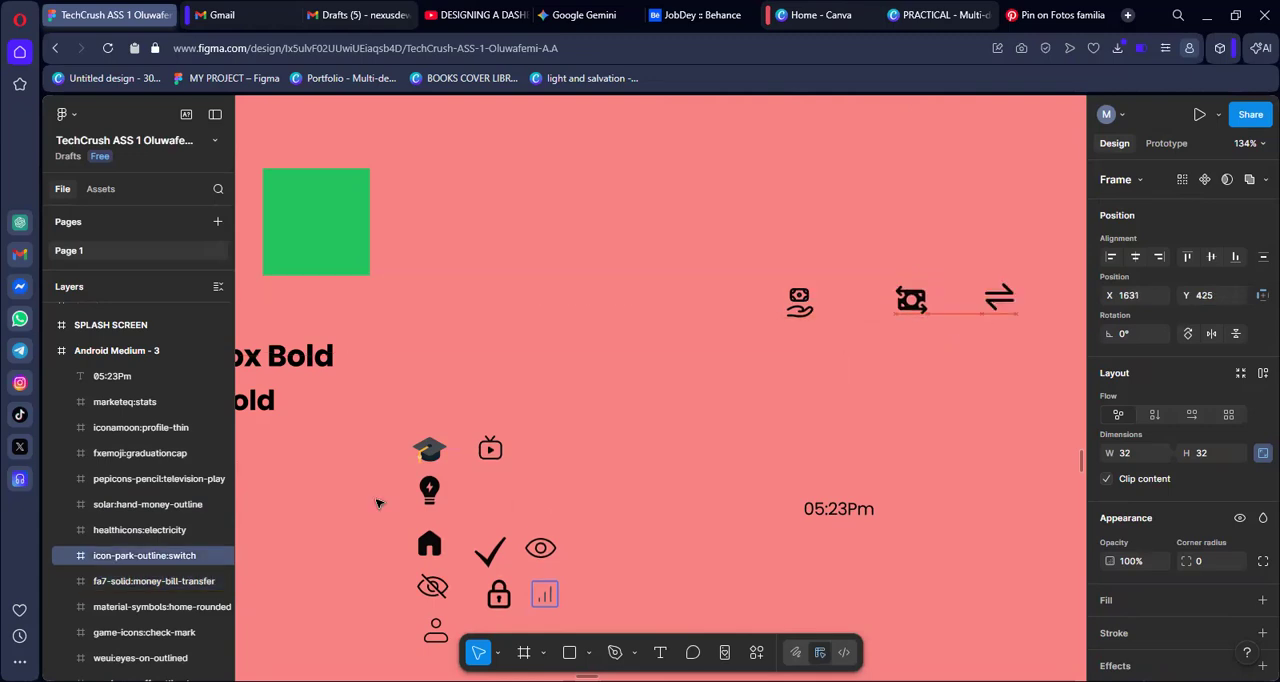
left_click_drag(421, 503, 726, 329)
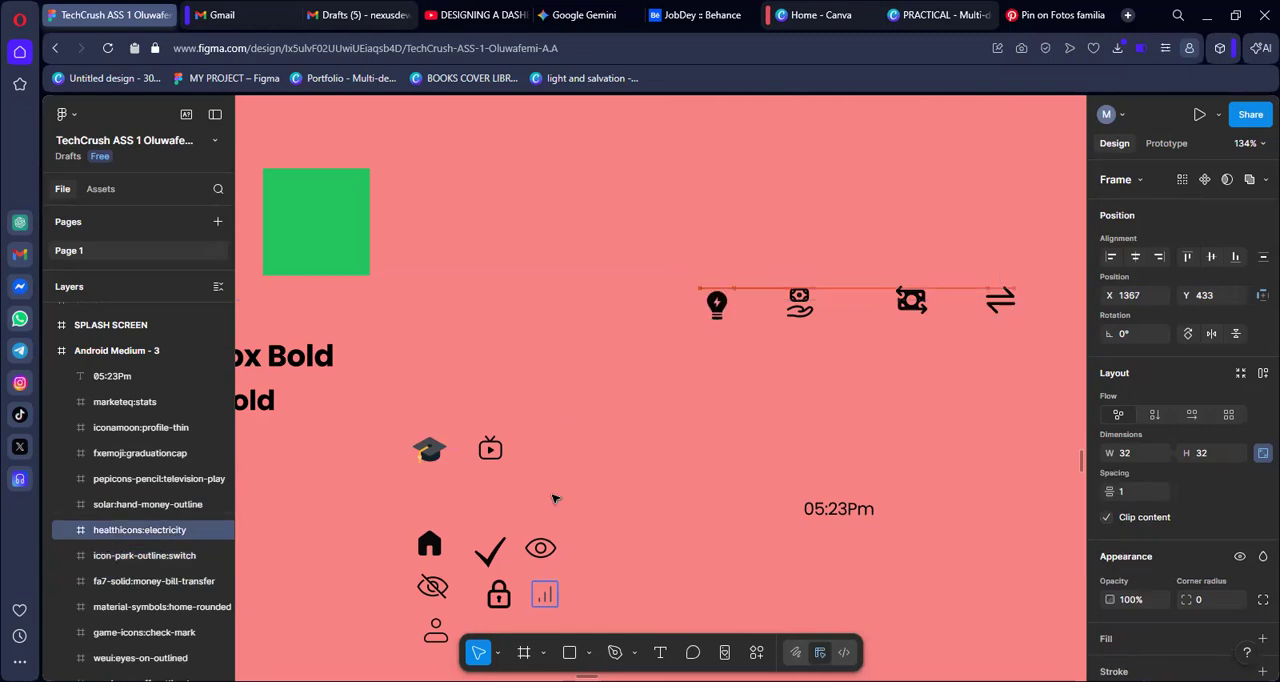
Move the television and graduation cap icons beneath the switch and money-transfer icons in the separate group
scroll(487, 485, "right", 1)
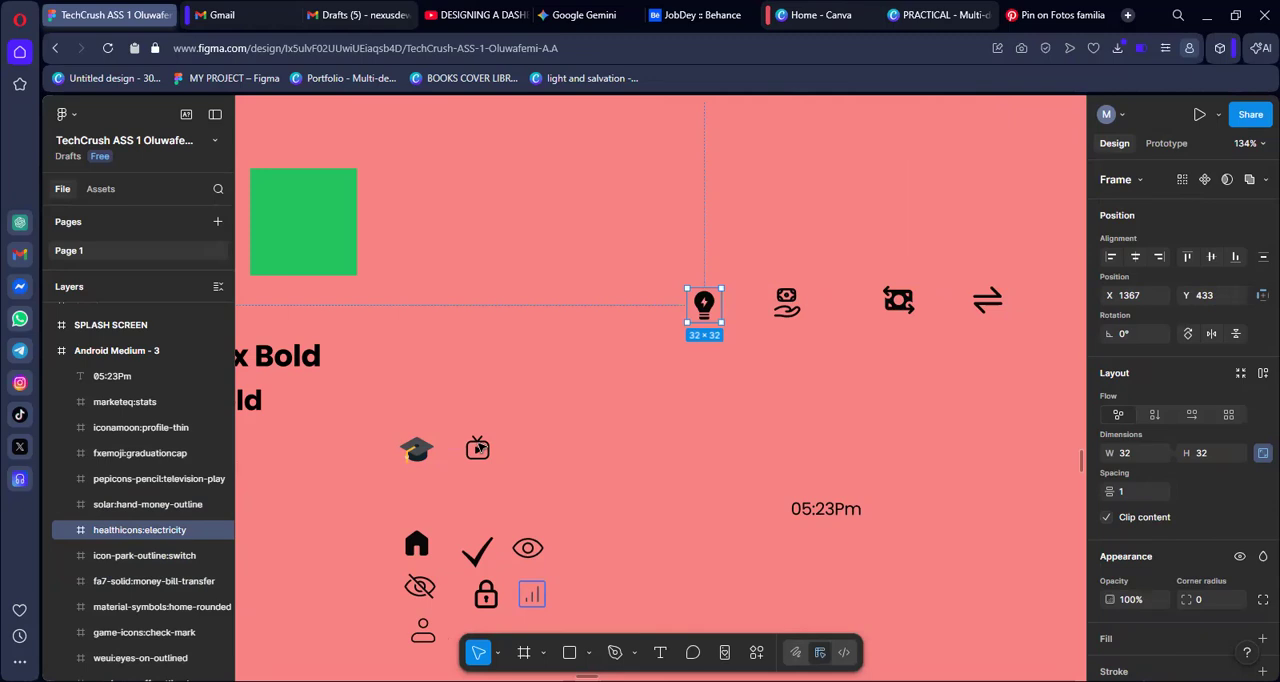
left_click_drag(480, 449, 997, 348)
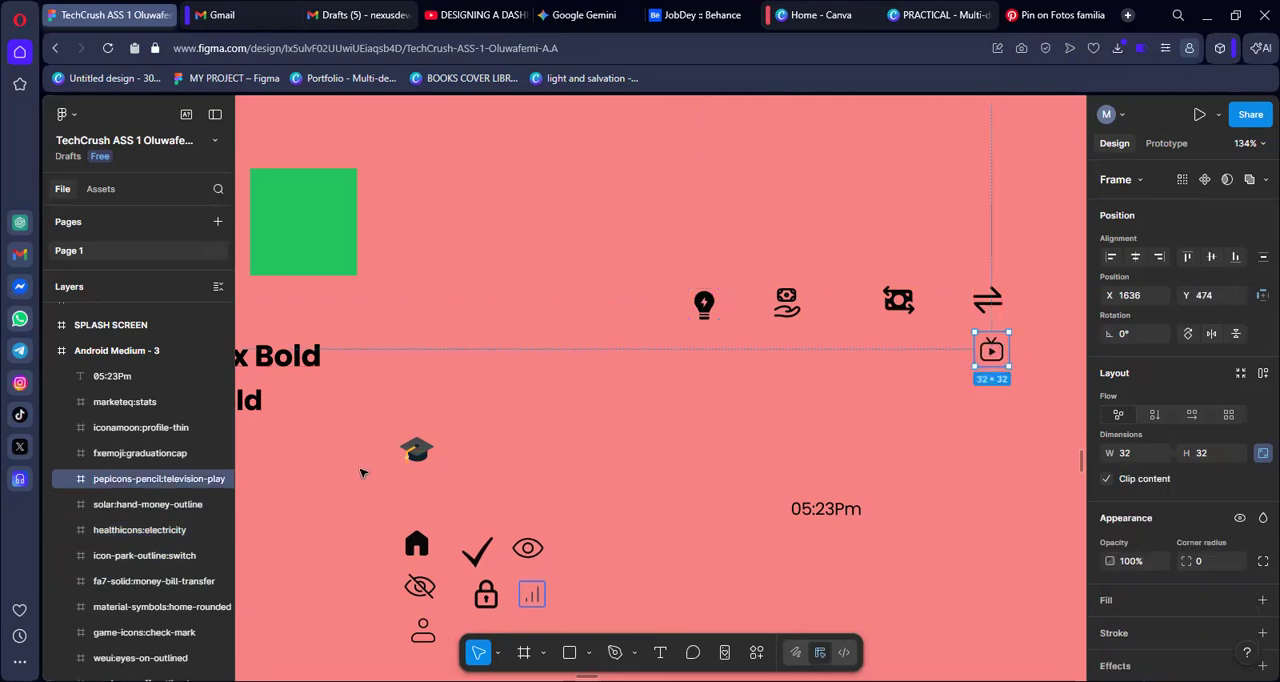
left_click(425, 453)
left_click_drag(432, 456, 903, 368)
scroll(533, 590, "down", 2)
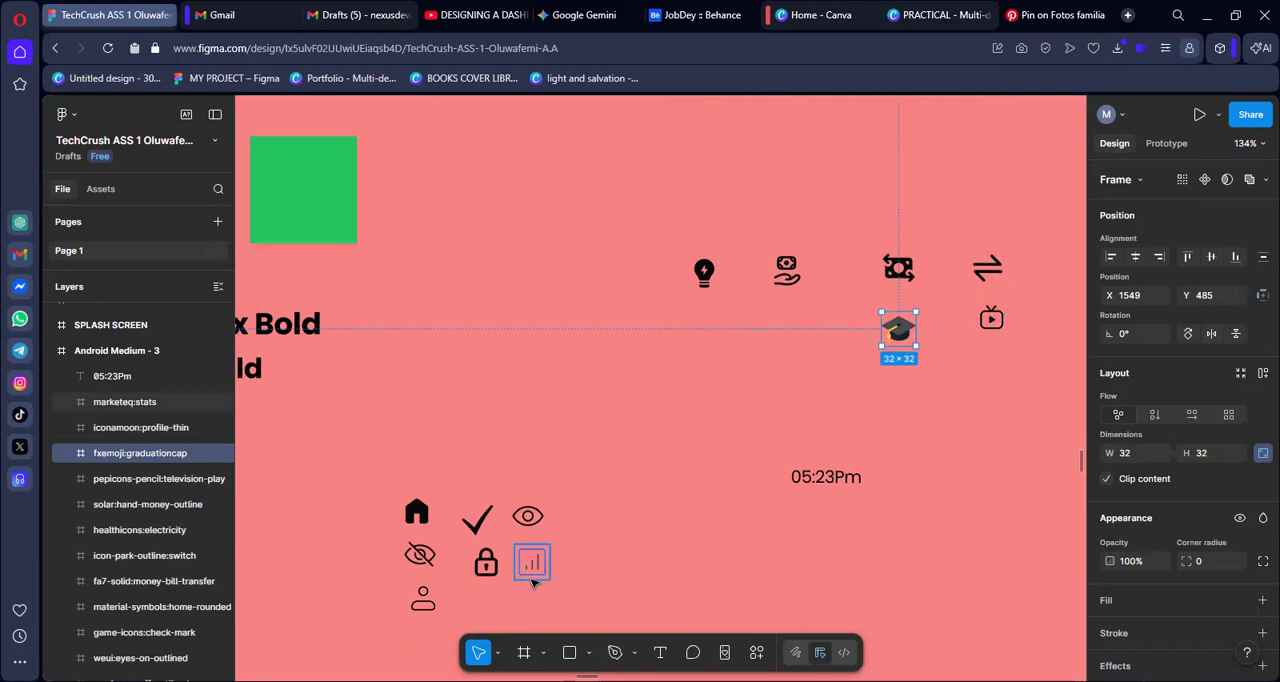
Cut the six separated icons, from the electricity bulb to the graduation cap, out of the style frame
left_click_drag(641, 237, 1012, 408)
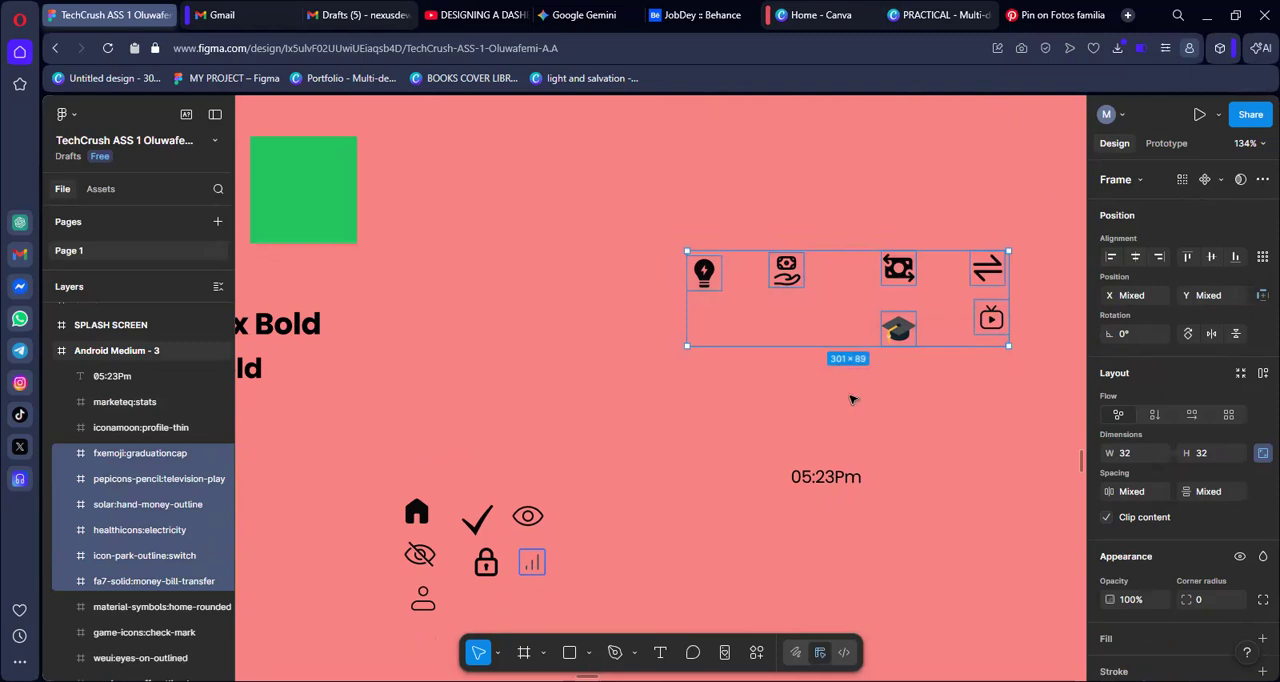
key("Delete")
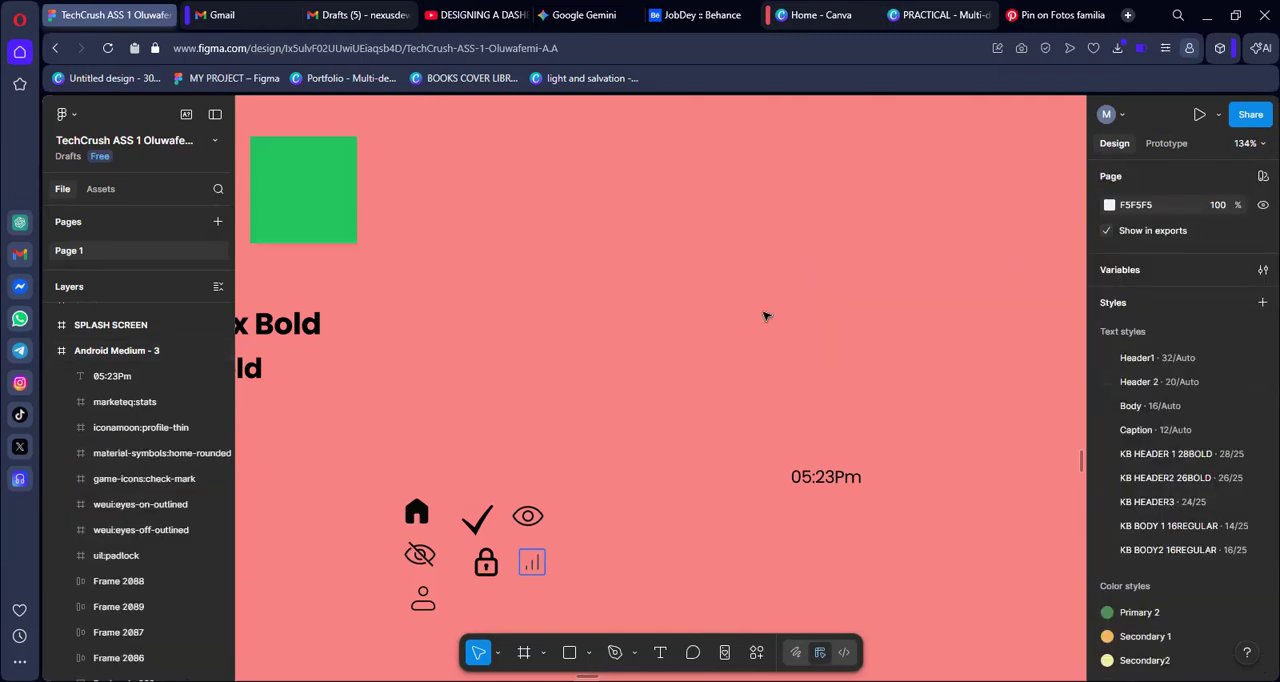
right_click(749, 284)
left_click(772, 298)
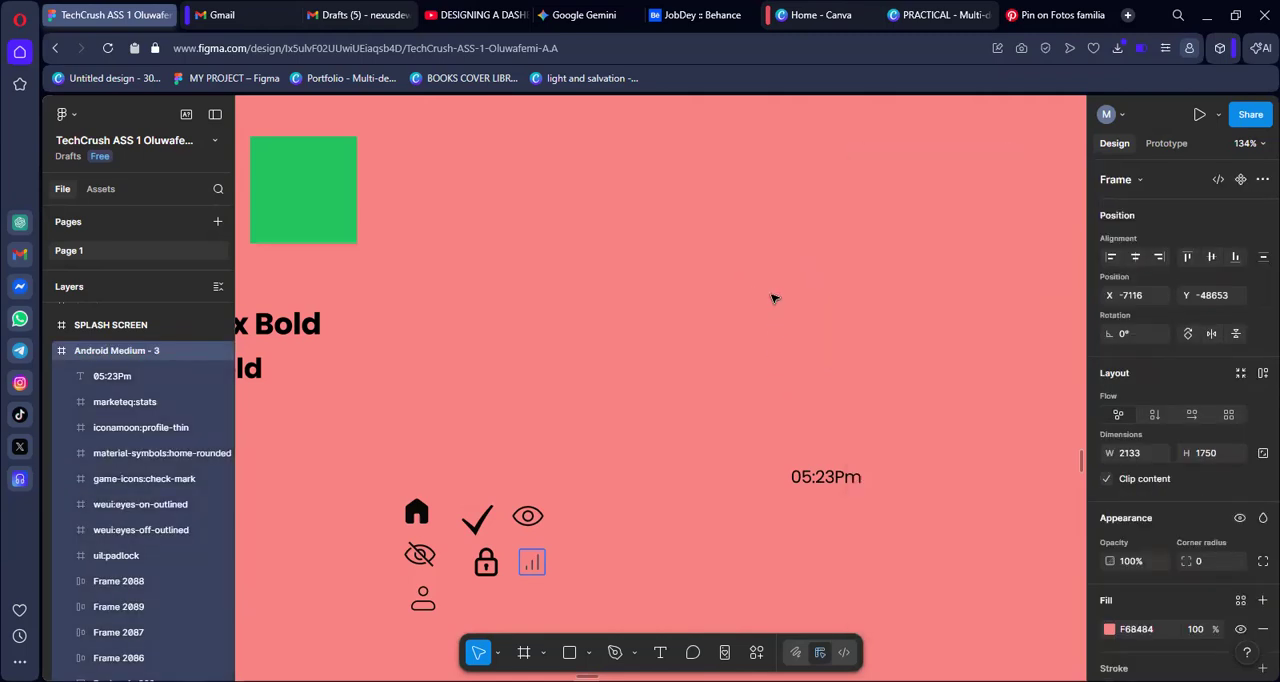
Paste the six cut icons back into the style frame and move them just above the remaining icon grid
right_click(772, 297)
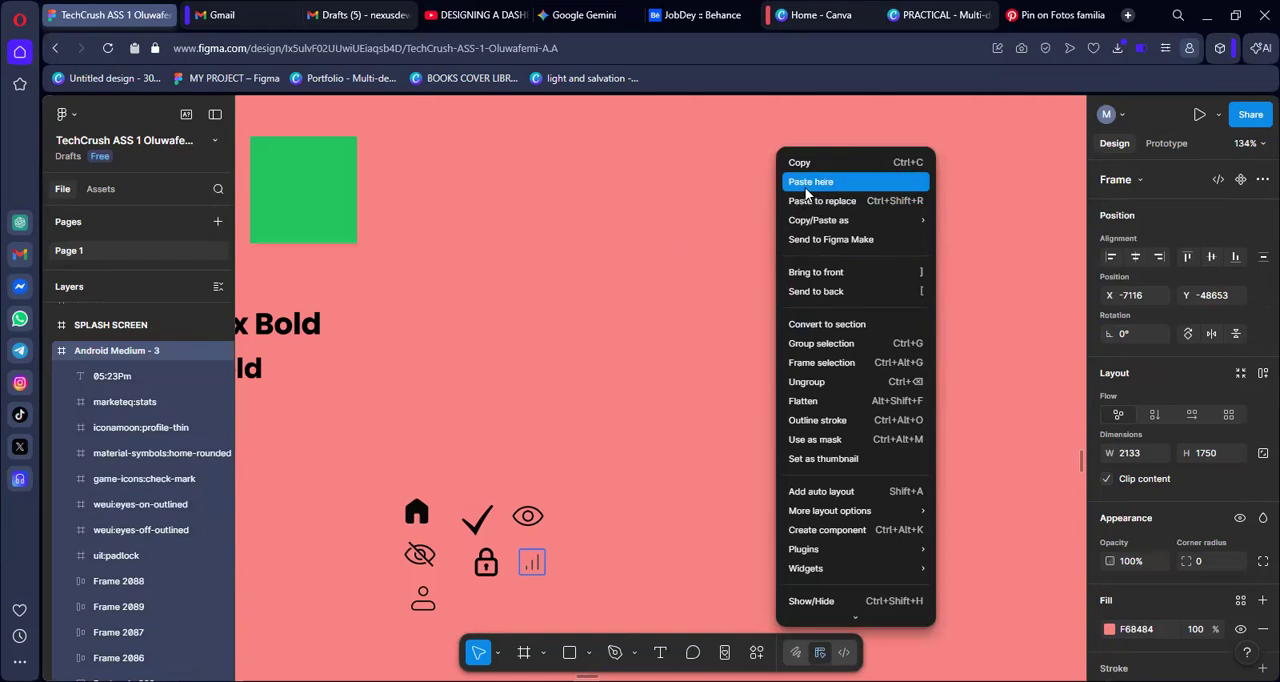
left_click(807, 191)
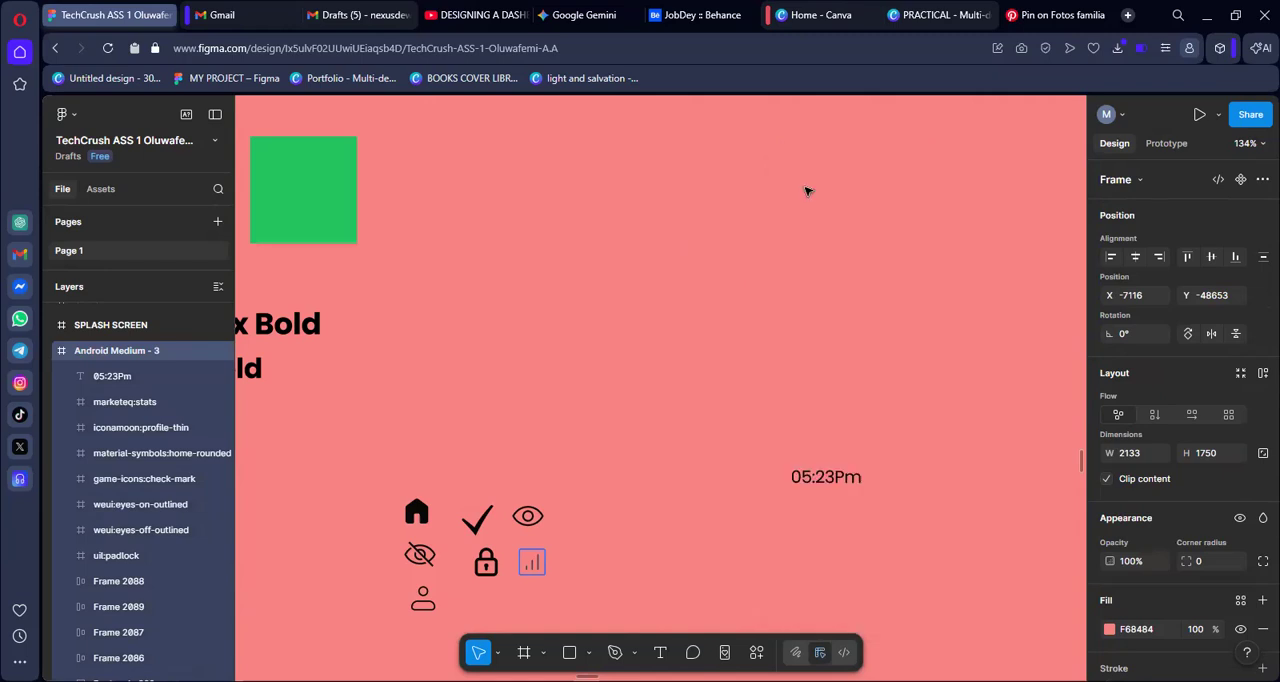
left_click_drag(945, 340, 531, 410)
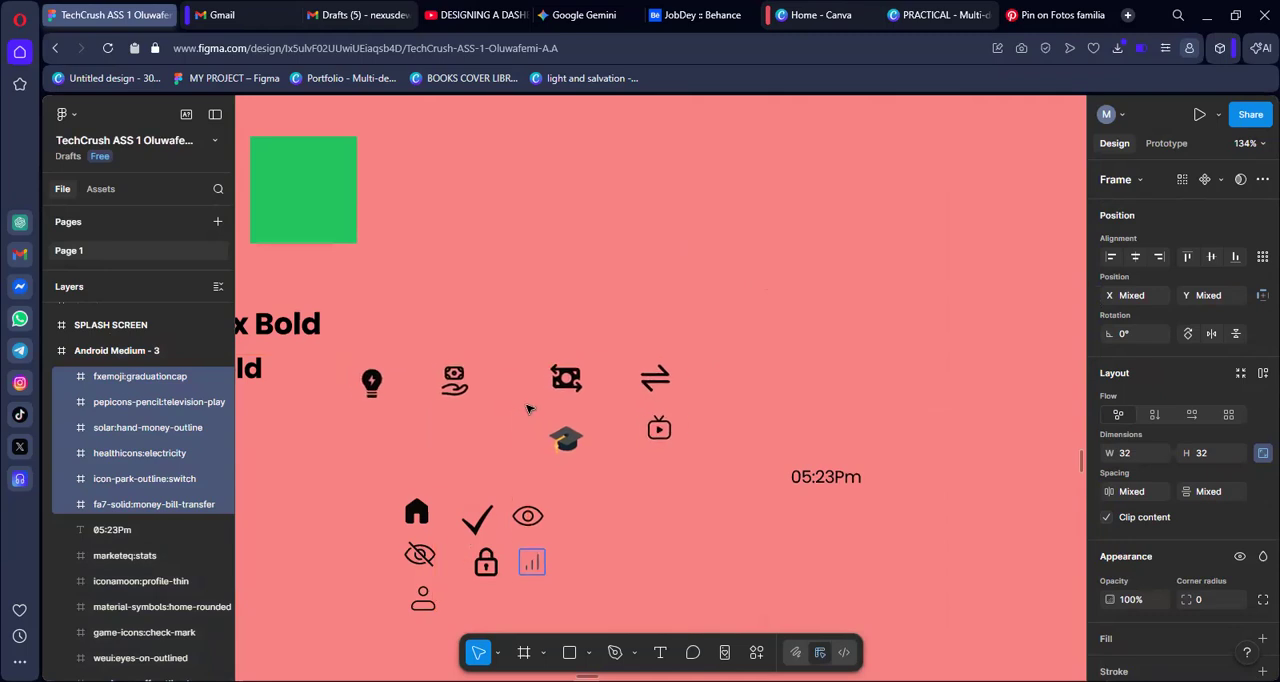
left_click(534, 414)
Paste a copy of the six icons onto the rounded rectangle card in the DASHBOARD frame
scroll(750, 458, "right", 15)
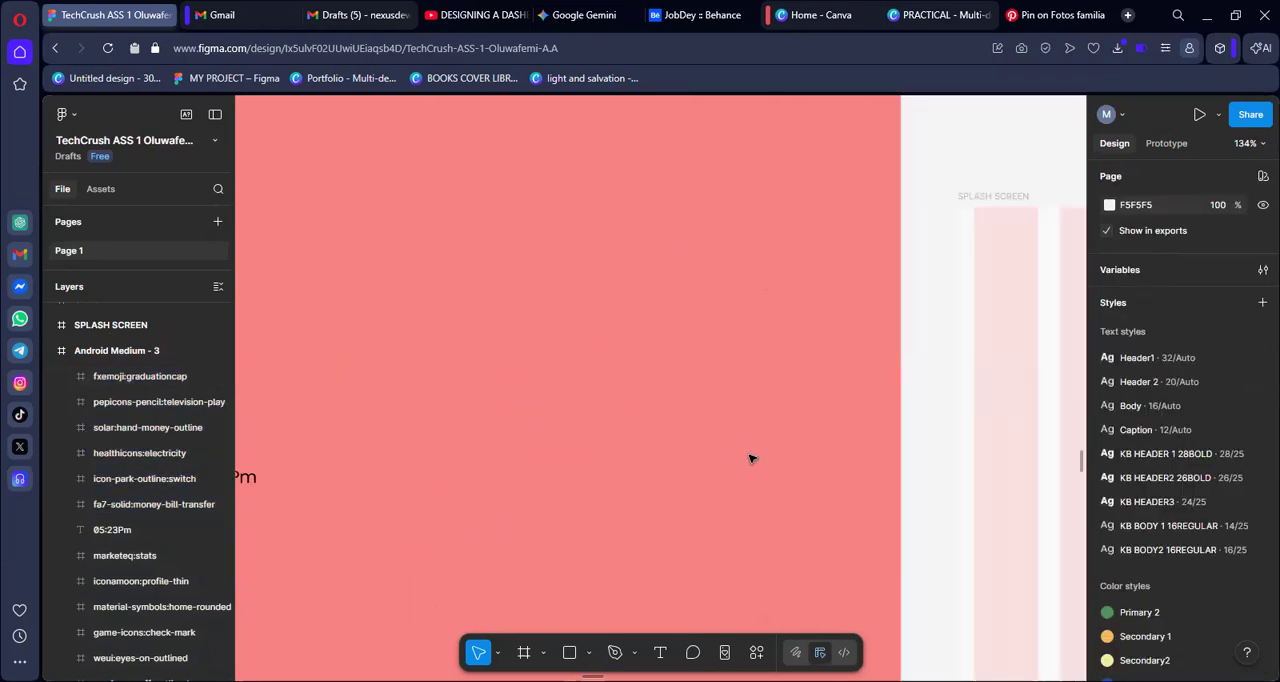
scroll(750, 458, "right", 20)
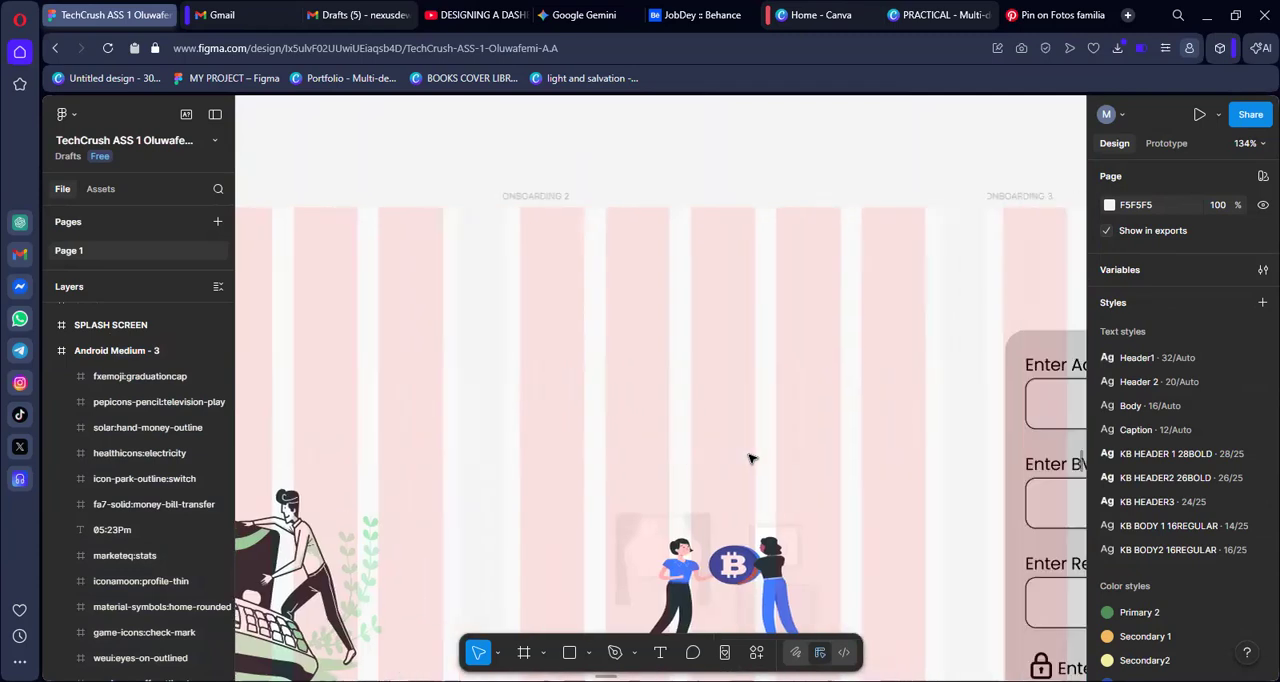
scroll(752, 458, "right", 1)
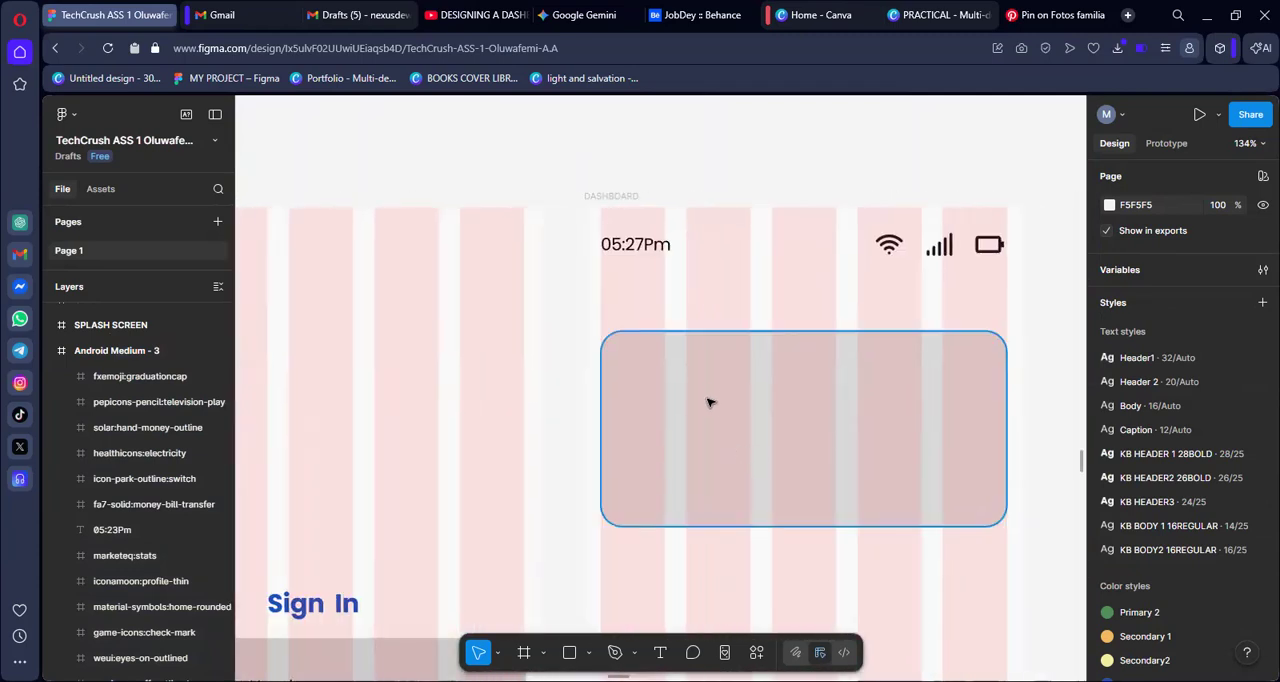
right_click(709, 392)
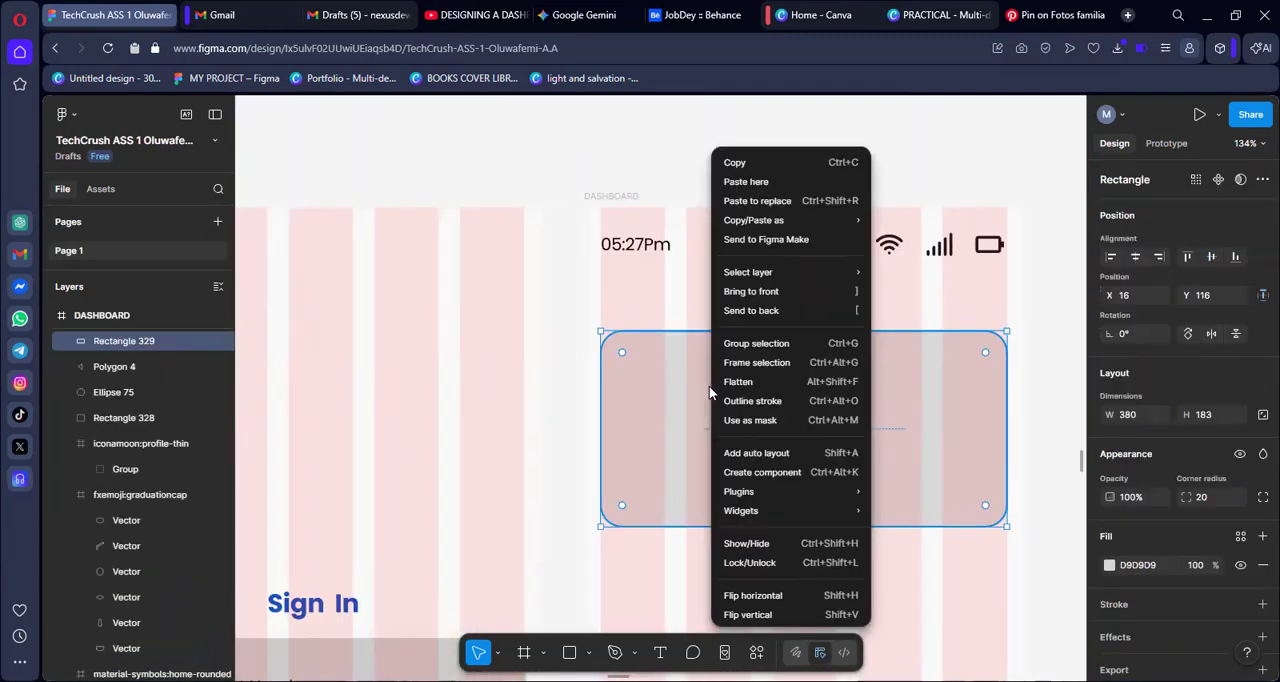
left_click(745, 181)
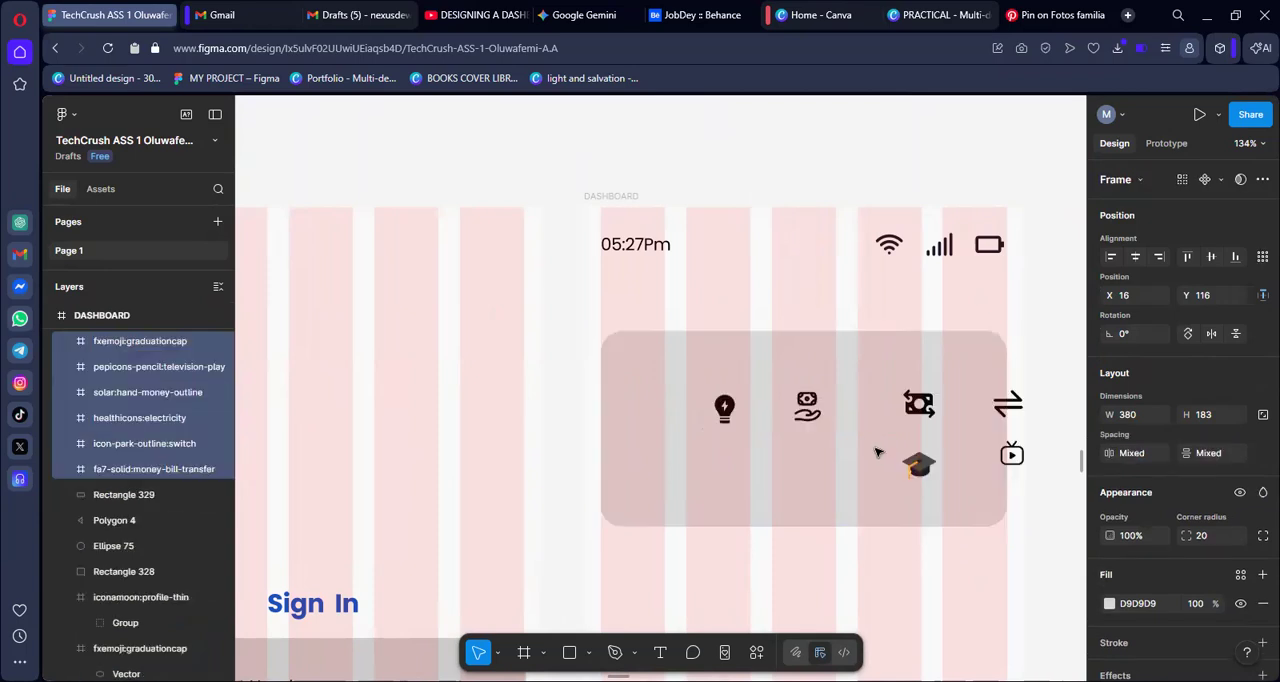
Move the six pasted icons together so they all sit inside the rounded card on the DASHBOARD frame
left_click_drag(843, 443, 801, 440)
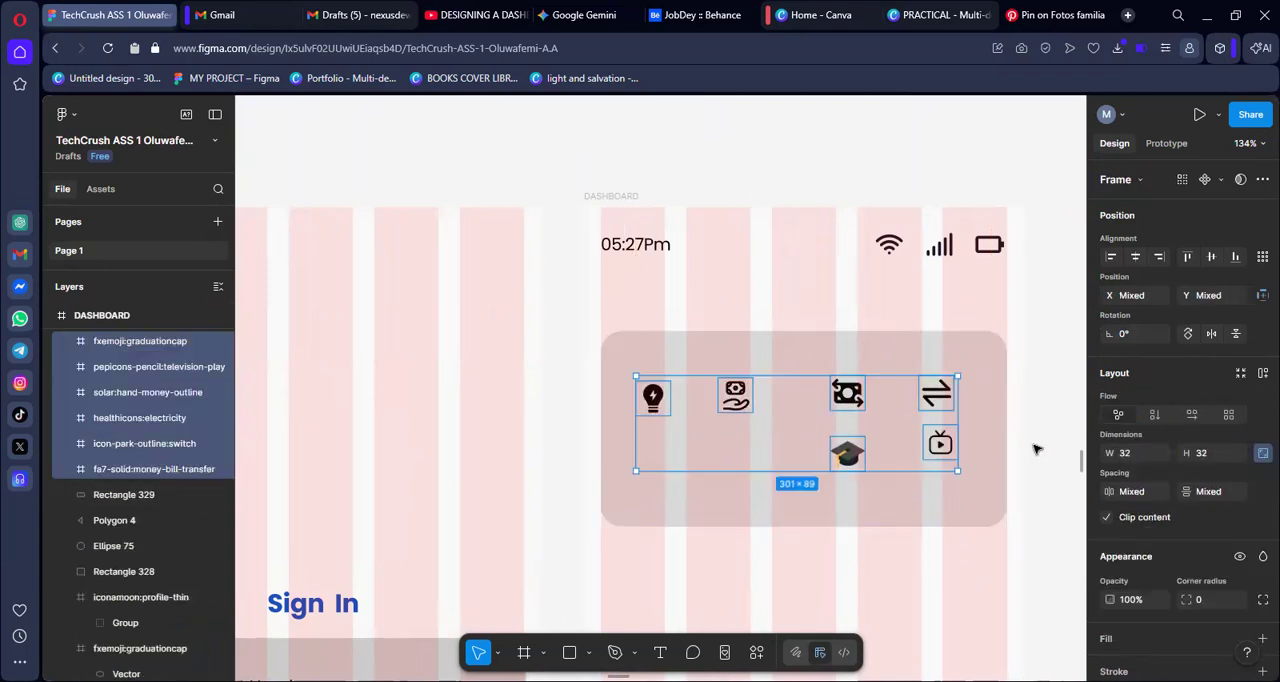
left_click(1038, 456)
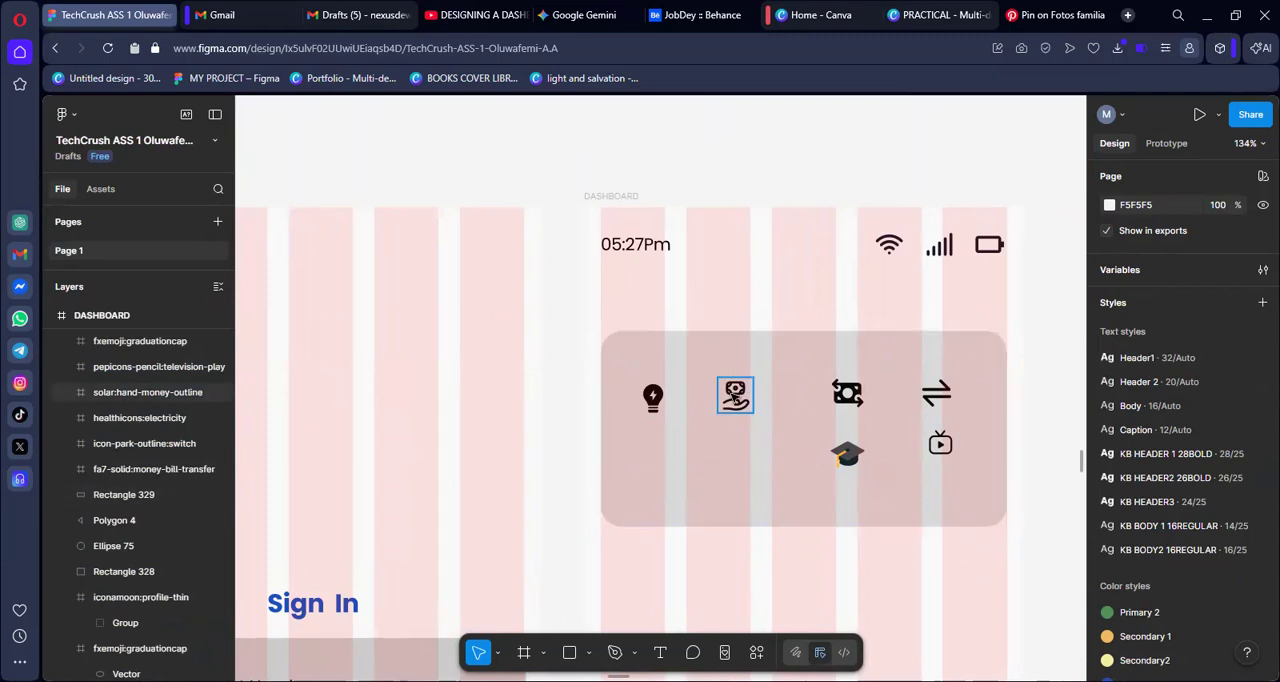
left_click(653, 400)
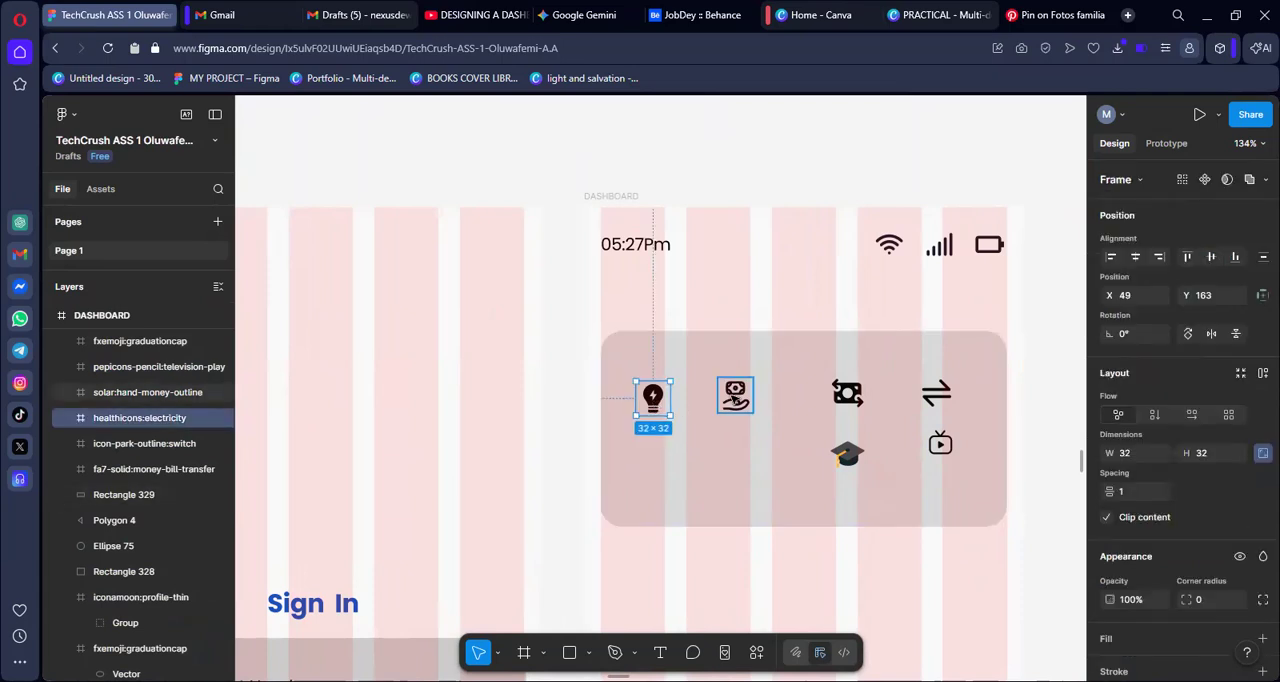
left_click(736, 398)
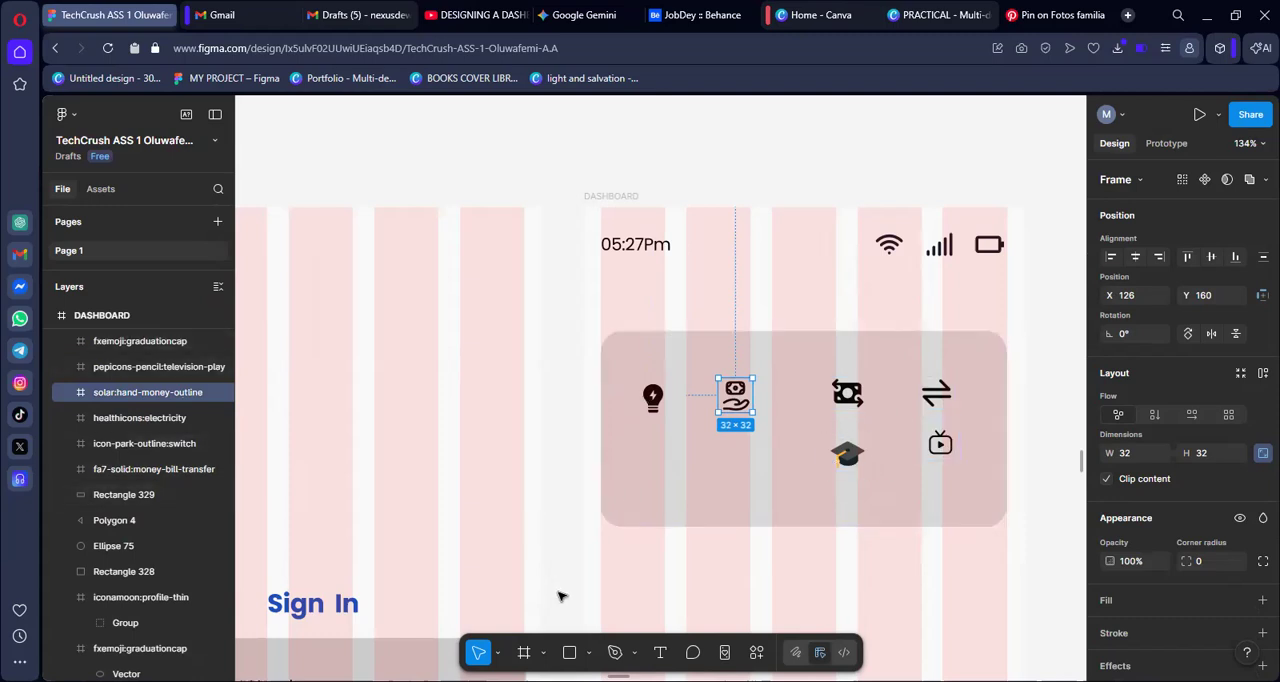
Duplicate the crossed-out eye and open eye icons beside the style frame's icon grid and cut the two duplicates
scroll(520, 528, "down", 3)
scroll(514, 530, "left", 10)
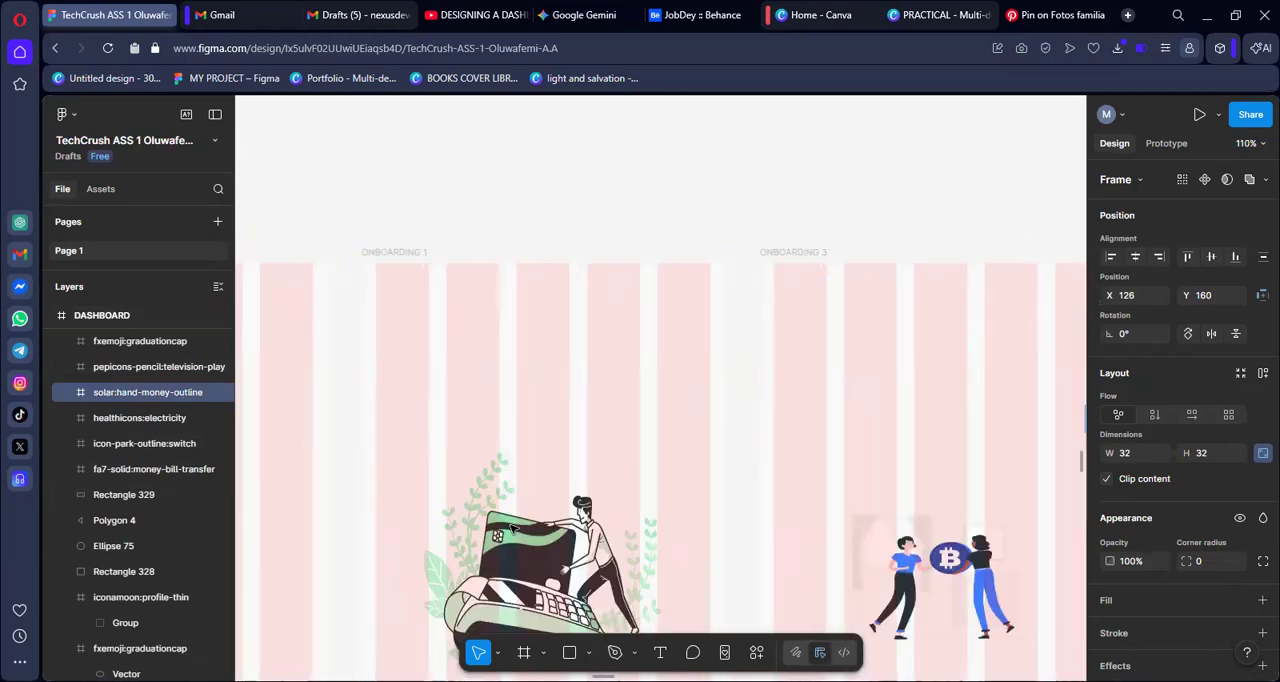
scroll(511, 530, "left", 15)
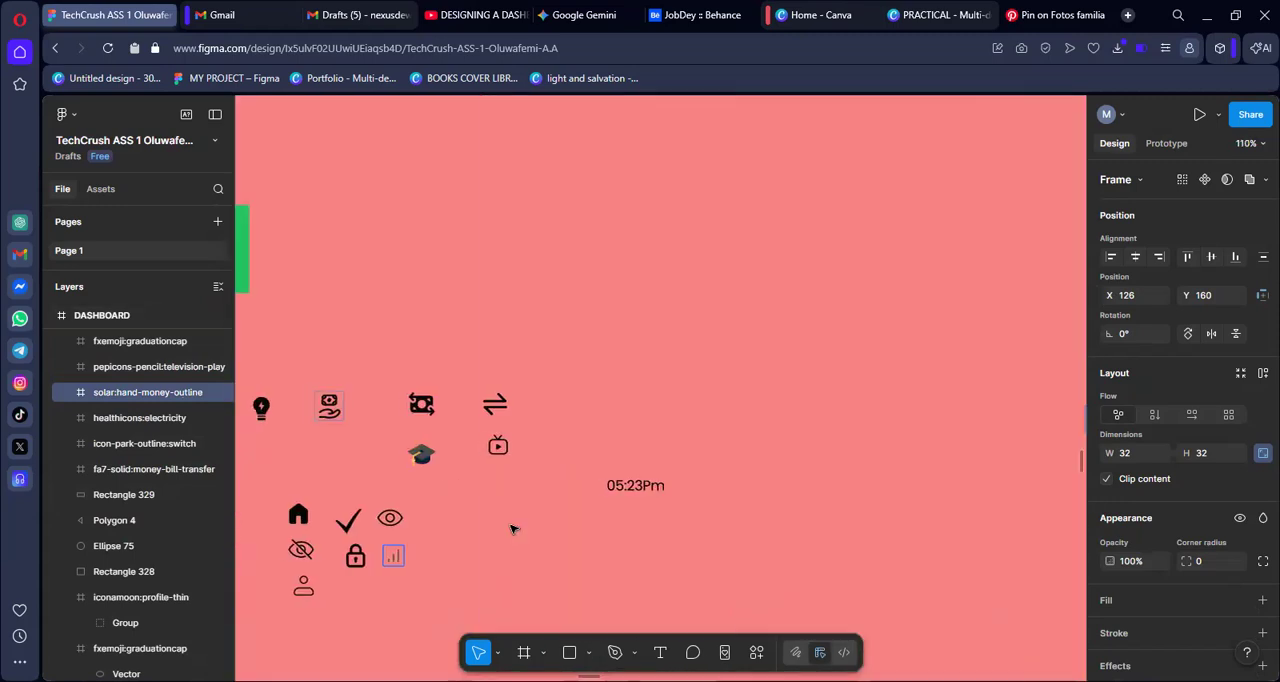
scroll(514, 530, "left", 2)
left_click(329, 551)
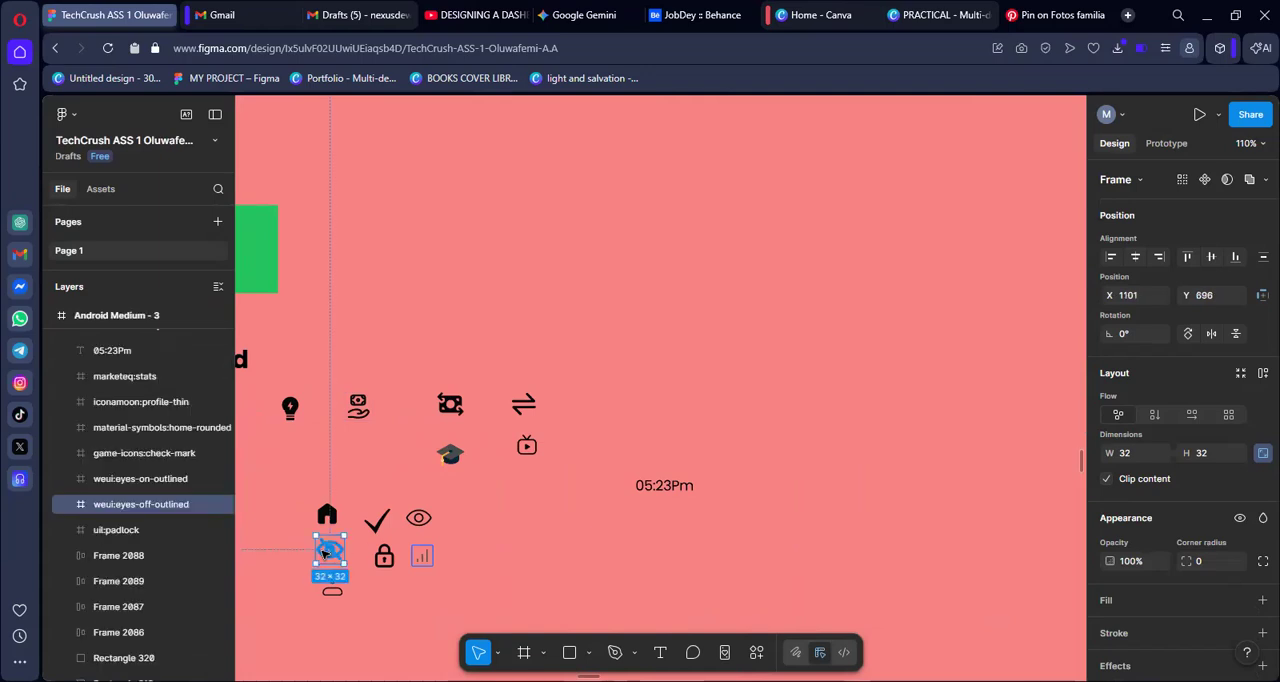
left_click_drag(324, 552, 555, 521)
left_click(421, 521)
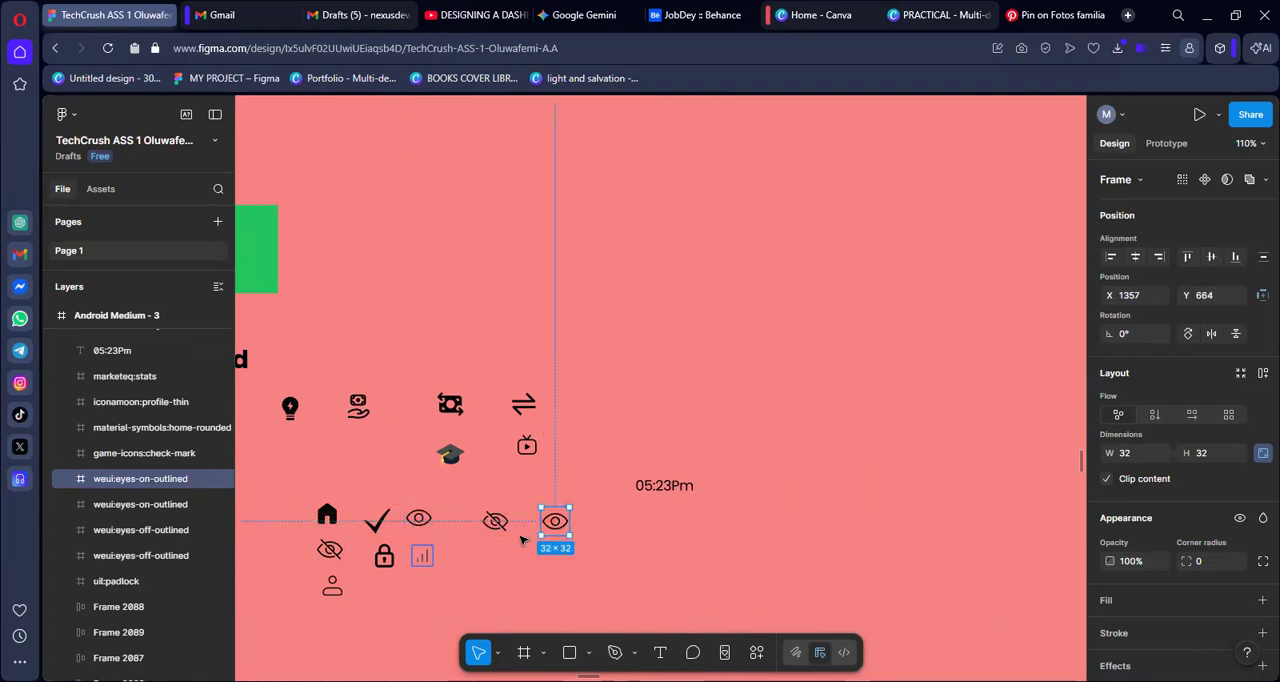
left_click(507, 530, "shift")
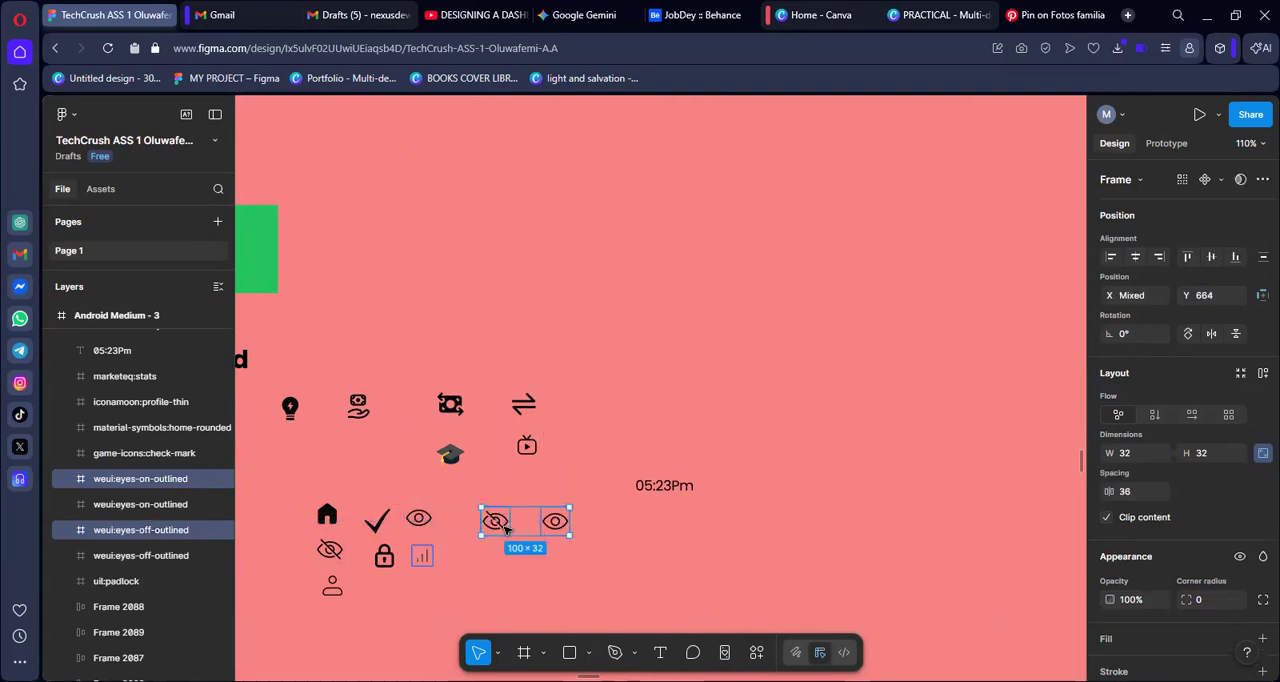
key("Delete")
Paste the two eye icons onto the DASHBOARD card and place them beneath the bulb and hand-money icons
scroll(500, 530, "down", 3)
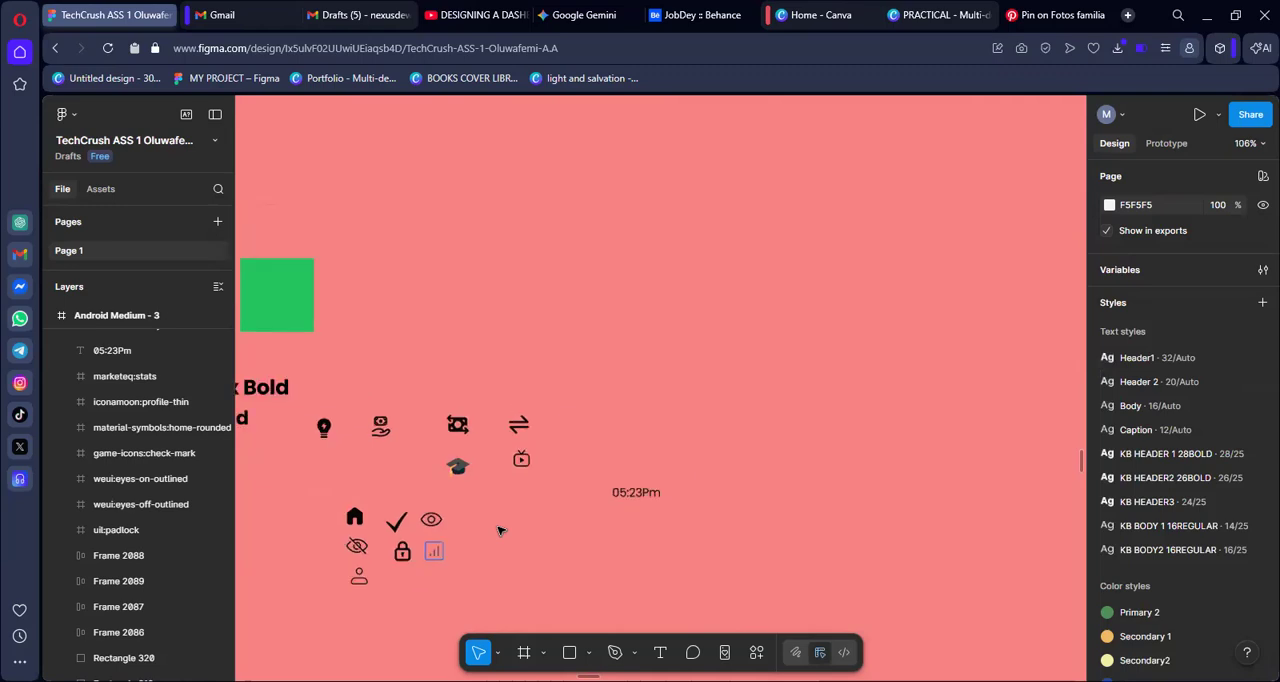
scroll(500, 530, "right", 5)
scroll(500, 530, "right", 10)
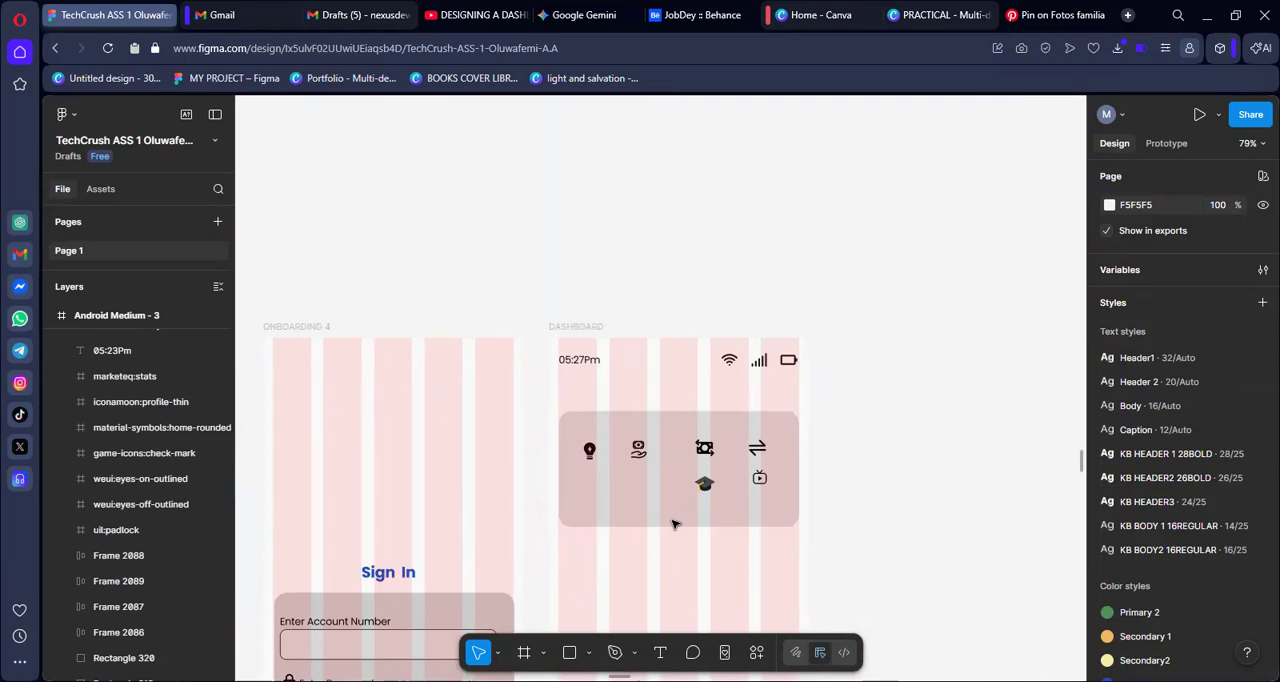
right_click(614, 496)
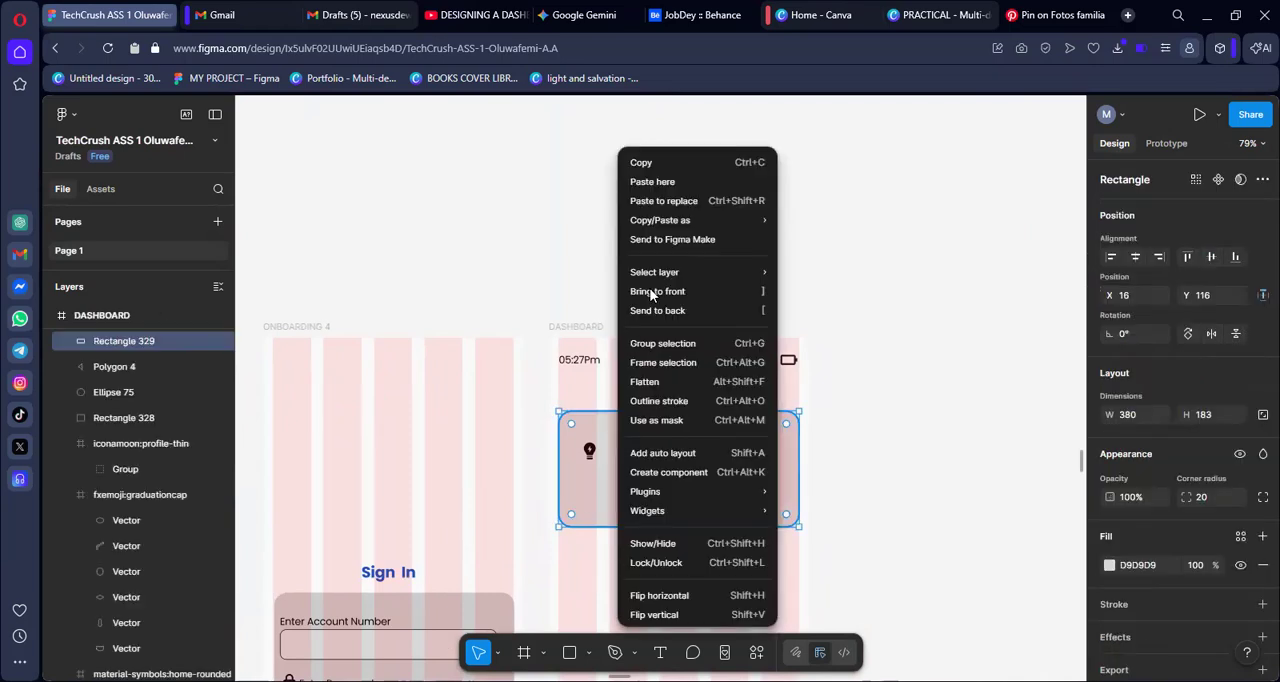
left_click(646, 177)
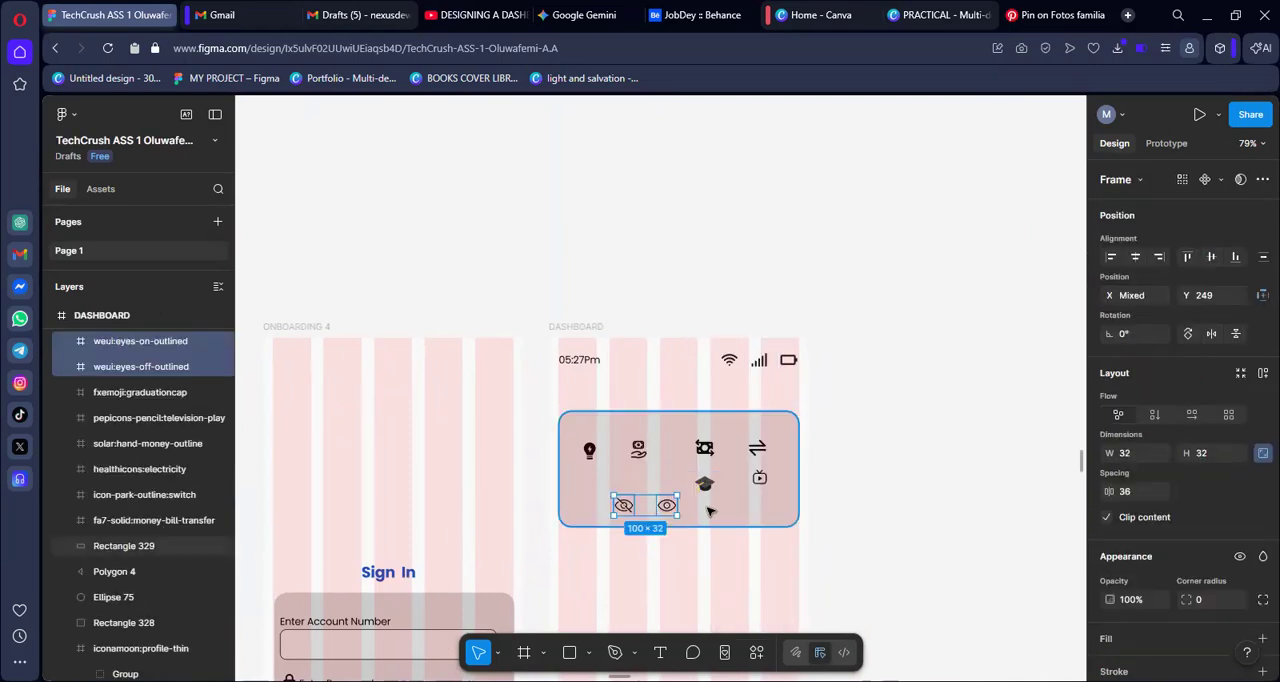
left_click_drag(630, 507, 615, 504)
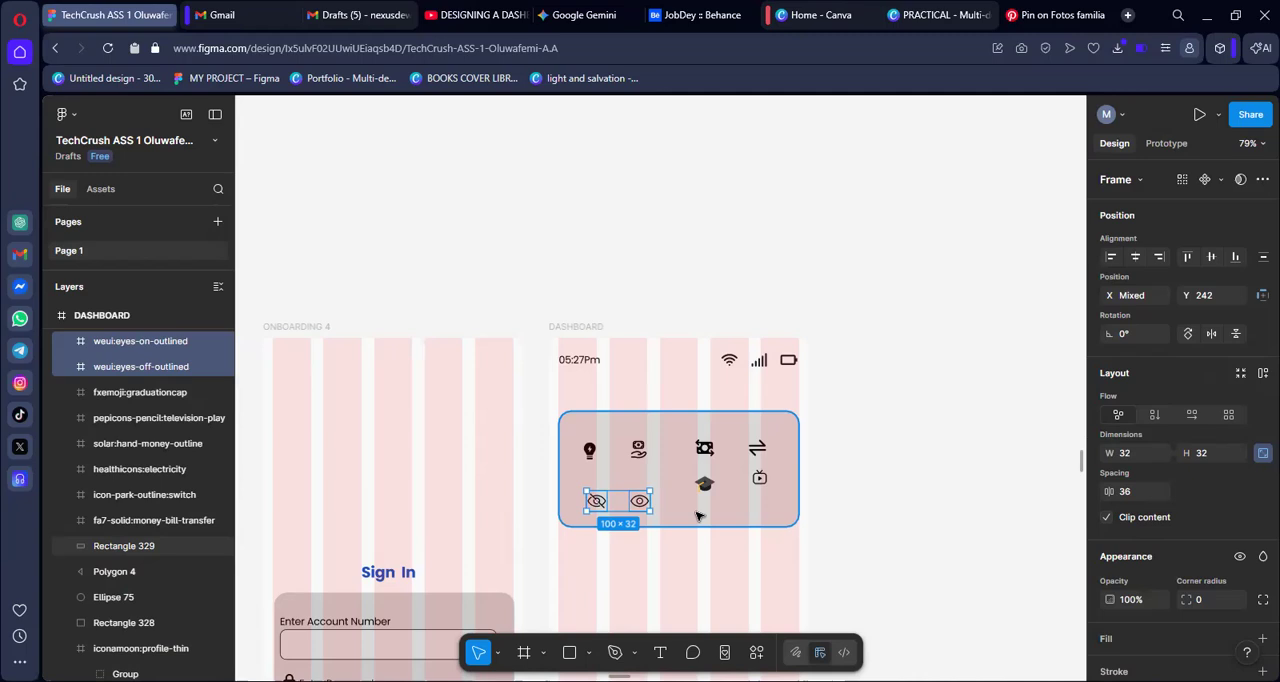
left_click(900, 395)
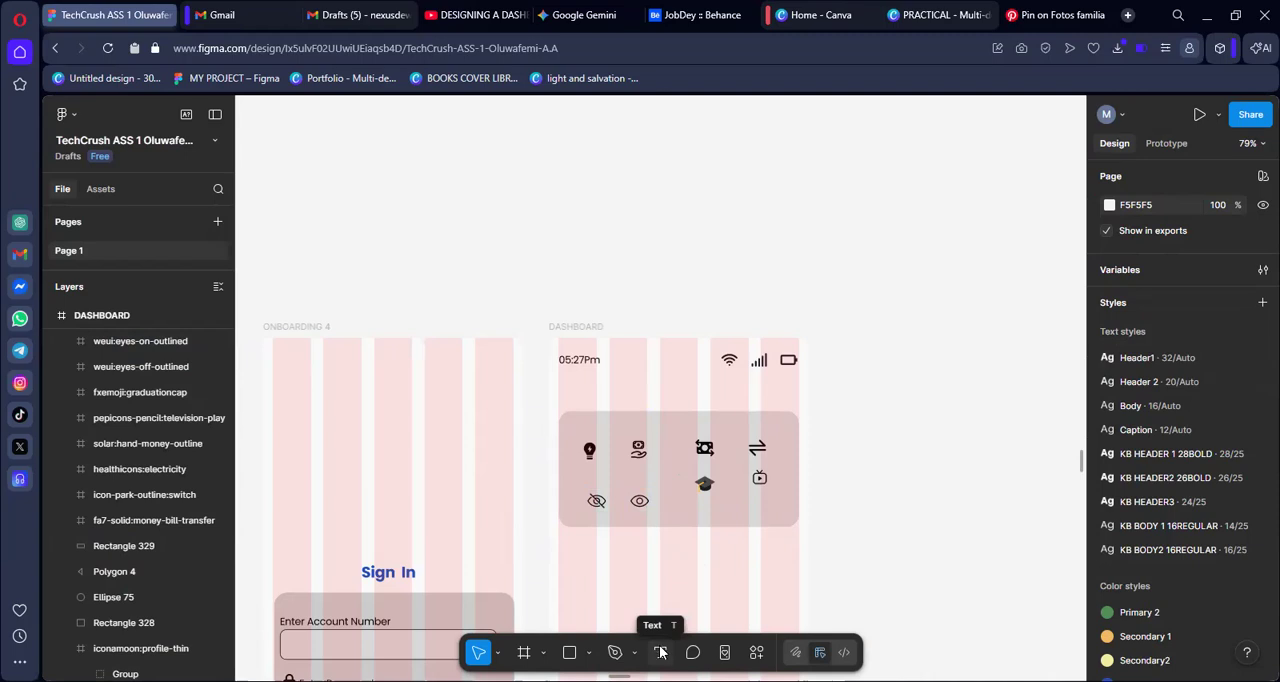
Add the text "Welcome back" on the empty canvas beside the DASHBOARD frame
key("t")
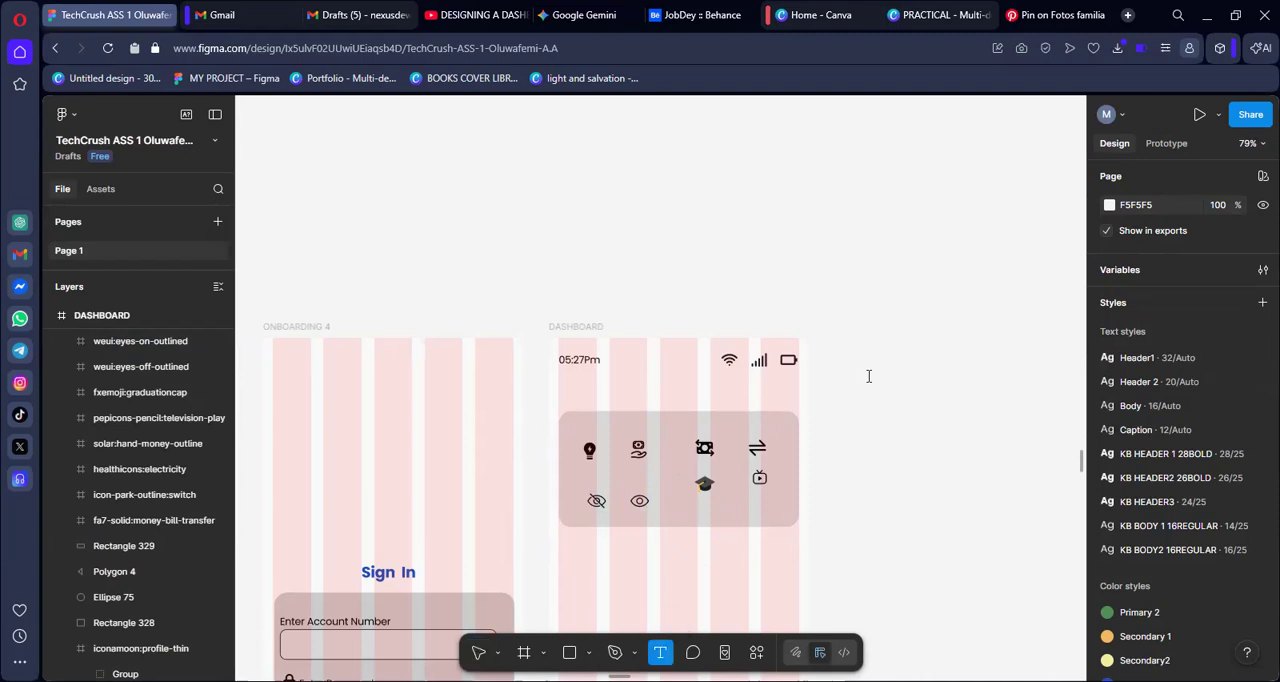
left_click(868, 376)
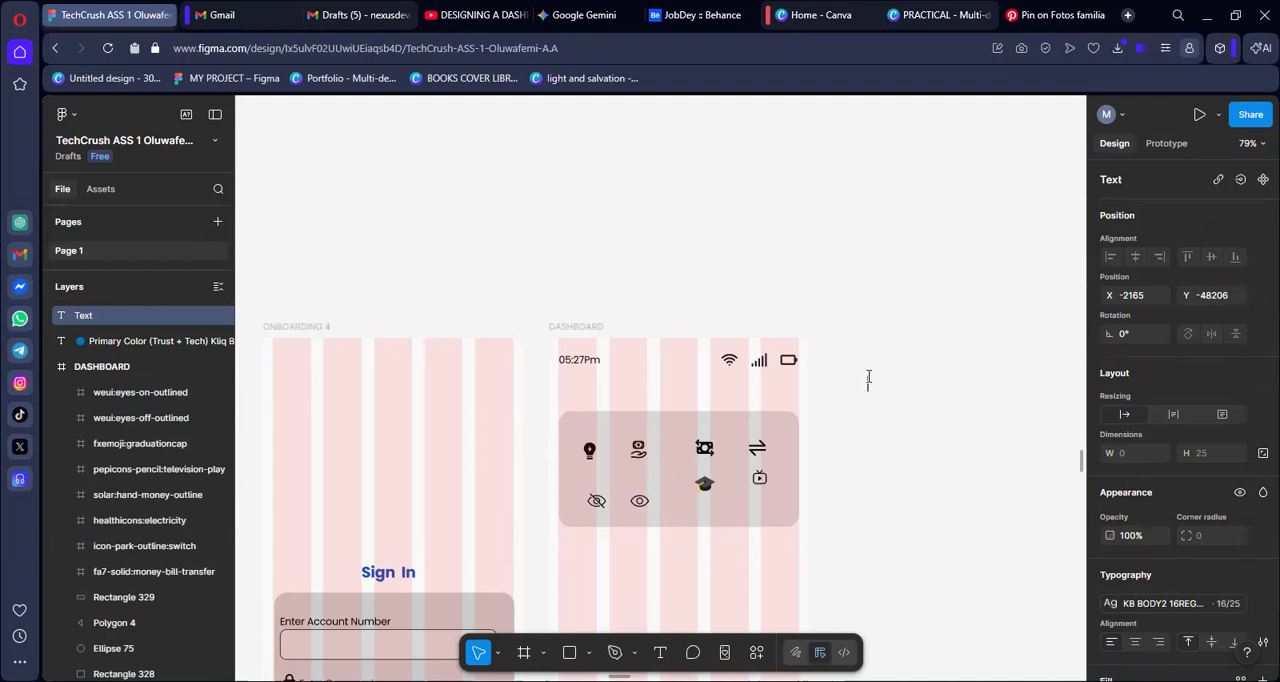
type("Welcpm")
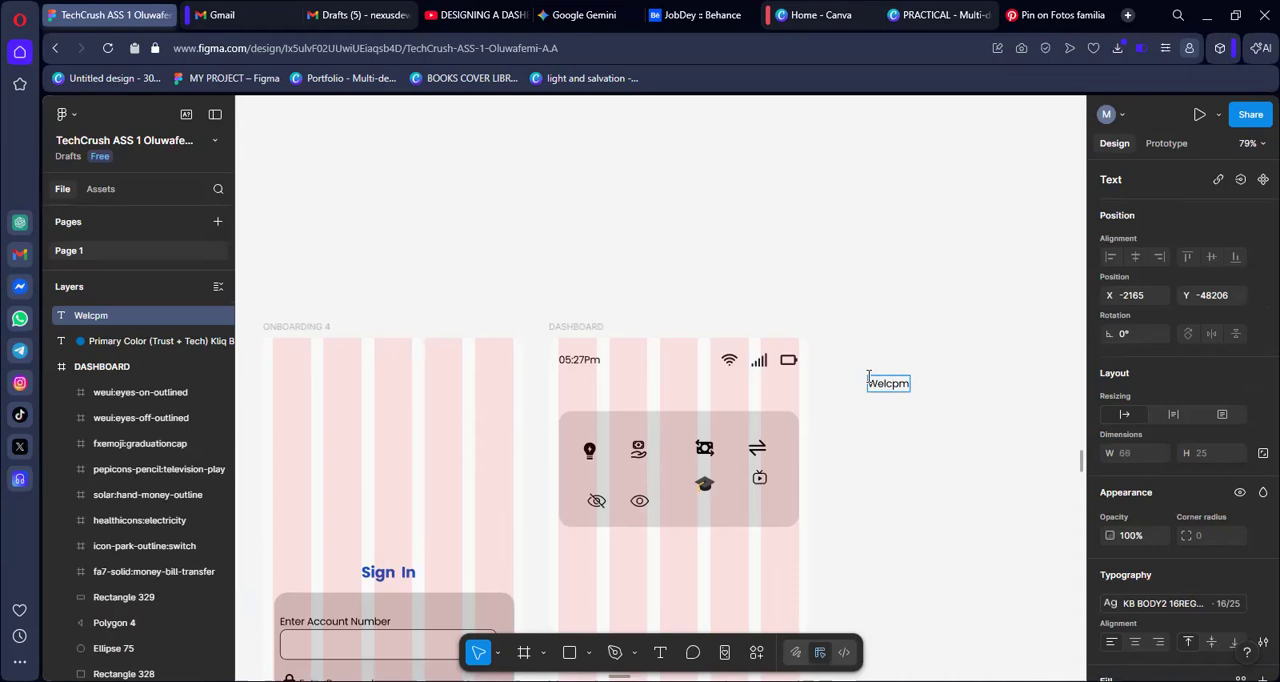
key("BackSpace")
key("BackSpace")
type("ome back")
key("Escape")
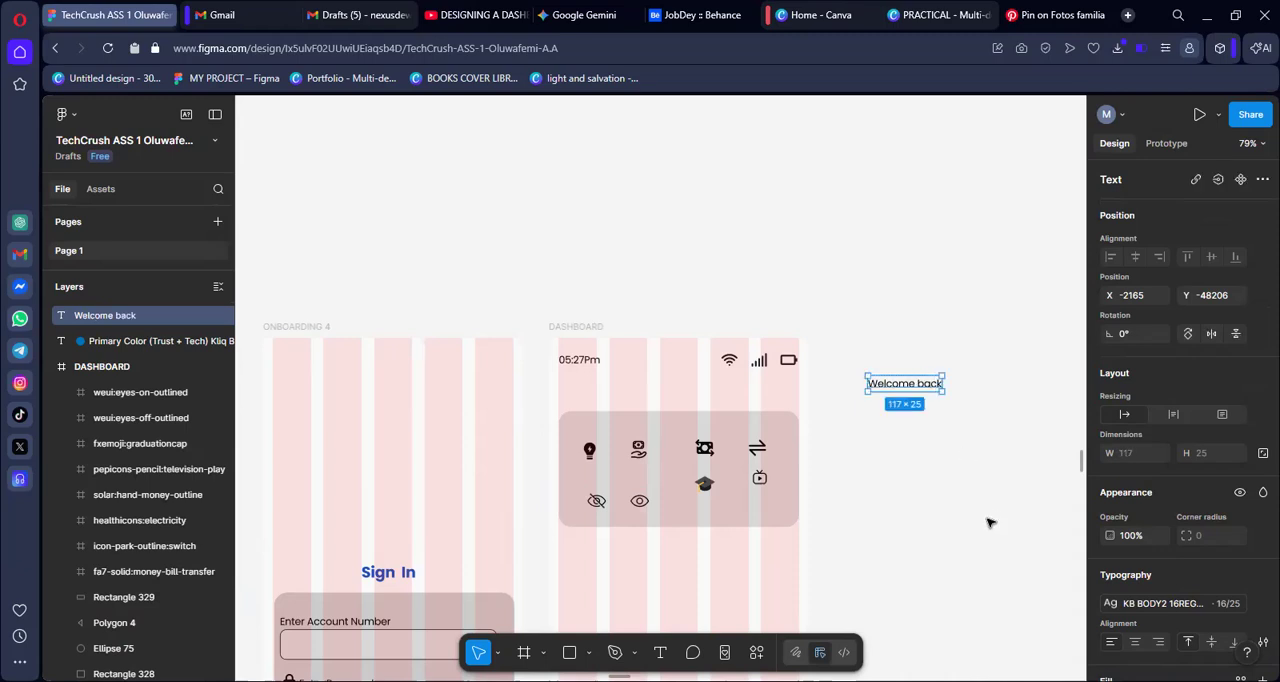
Duplicate the "Welcome back" text just below itself and change the copy to "KliqBank"
left_click_drag(921, 383, 919, 408)
double_click(918, 407)
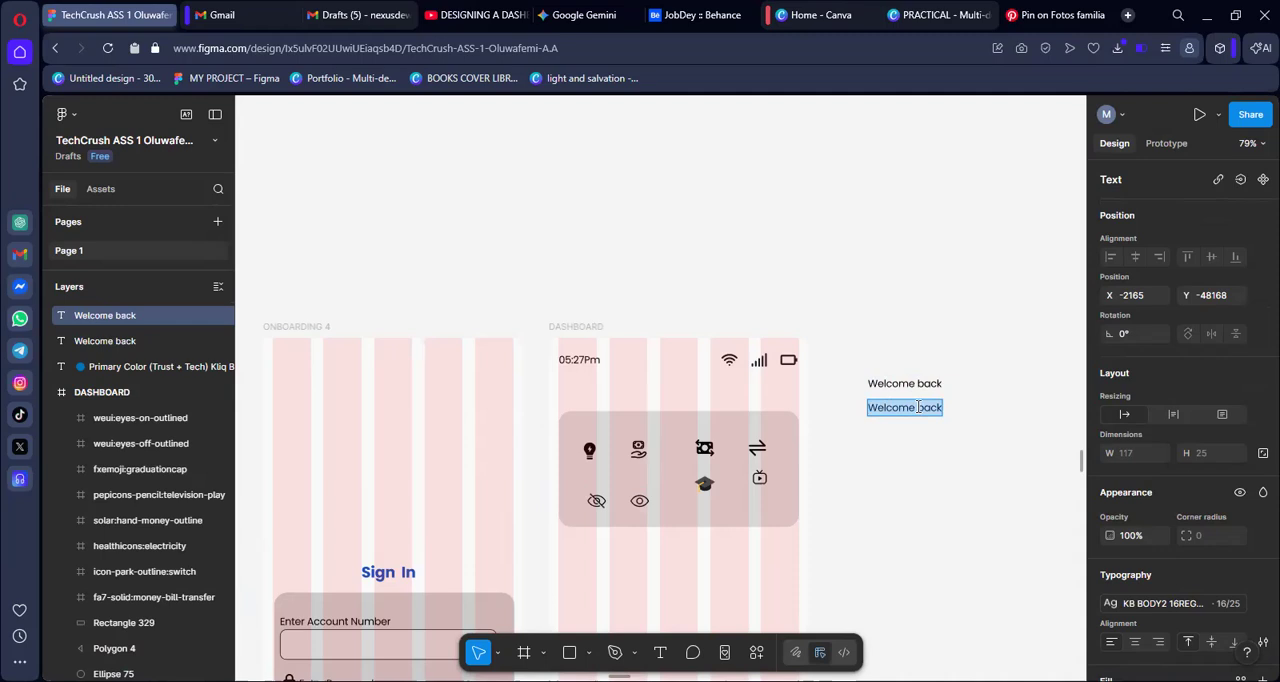
type("Kli")
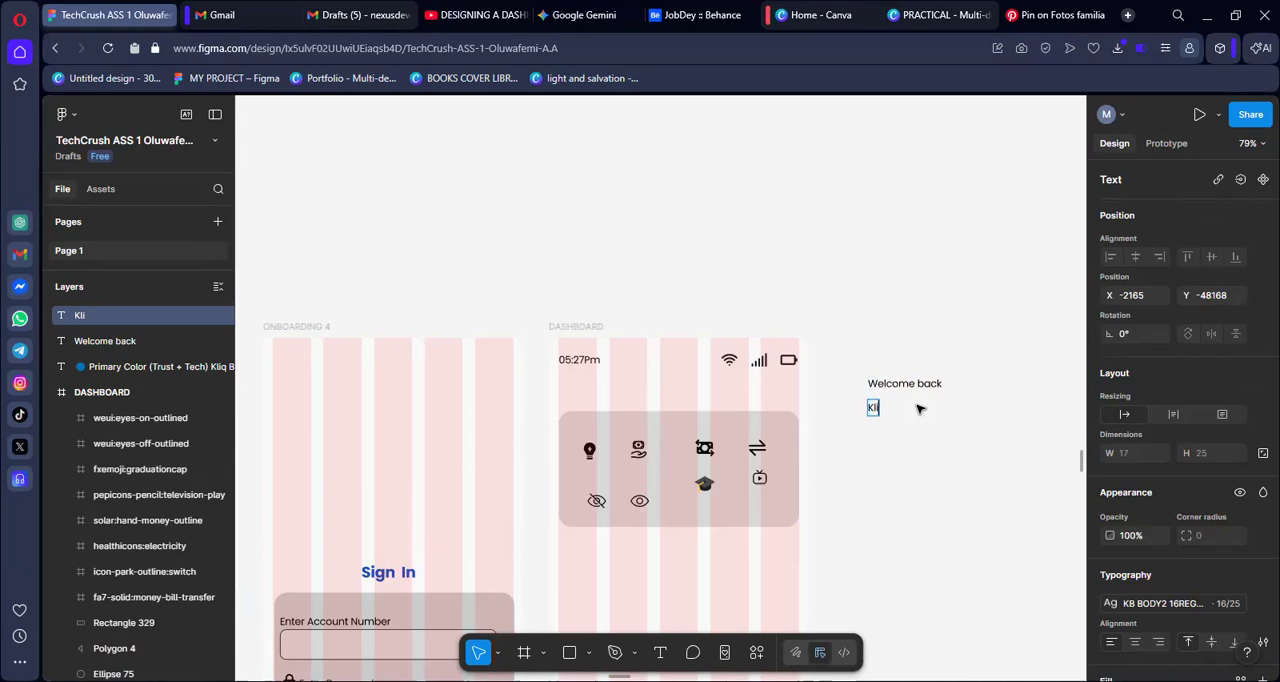
type("qBank")
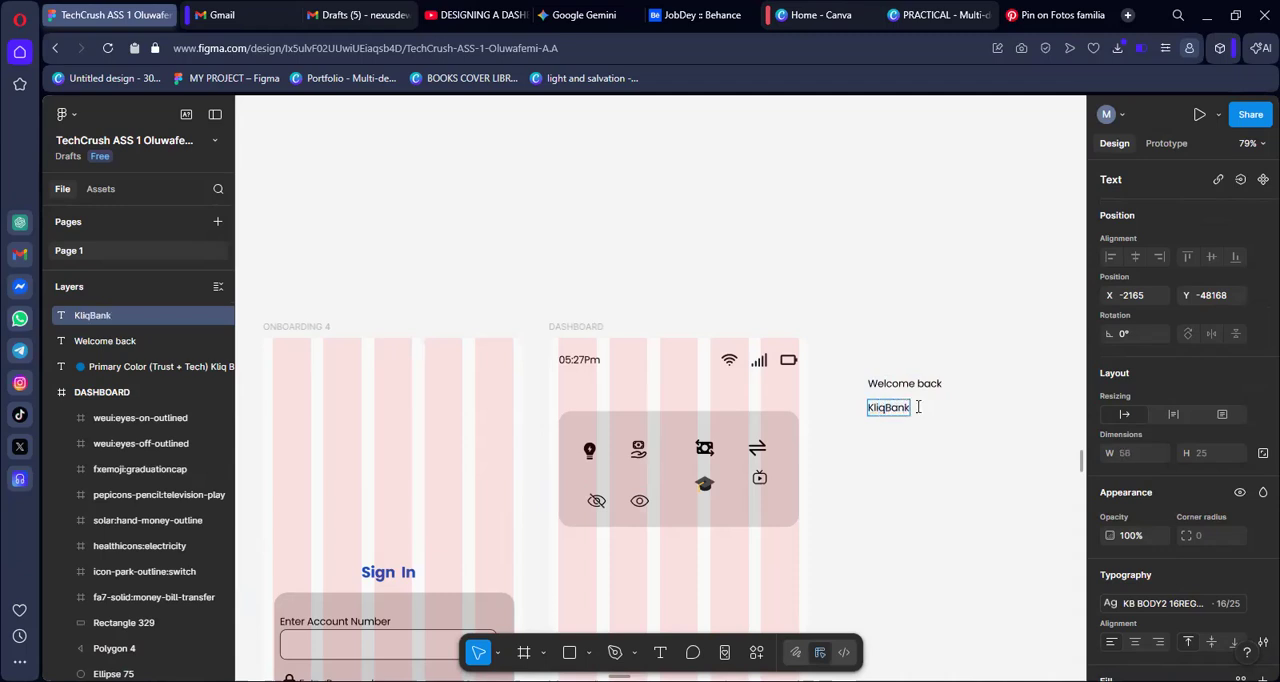
key("Escape")
left_click_drag(900, 410, 898, 406)
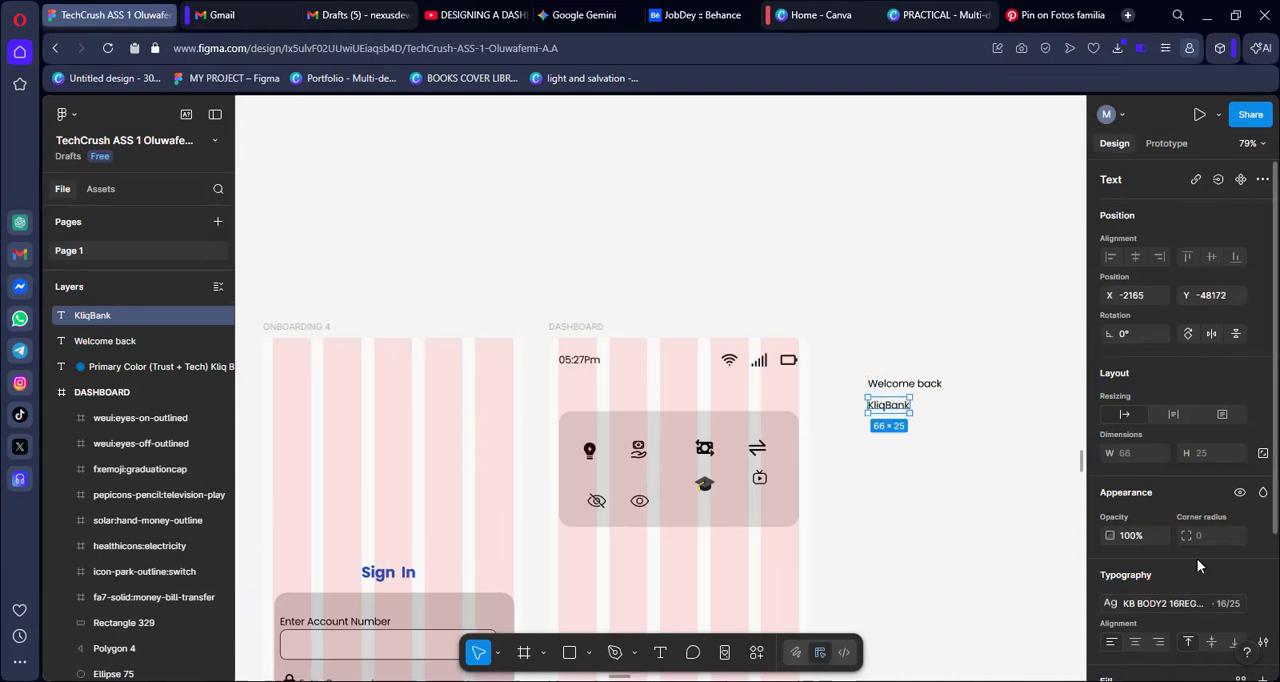
Apply the KB HEADER3 text style to the "KliqBank" text
scroll(1196, 554, "down", 3)
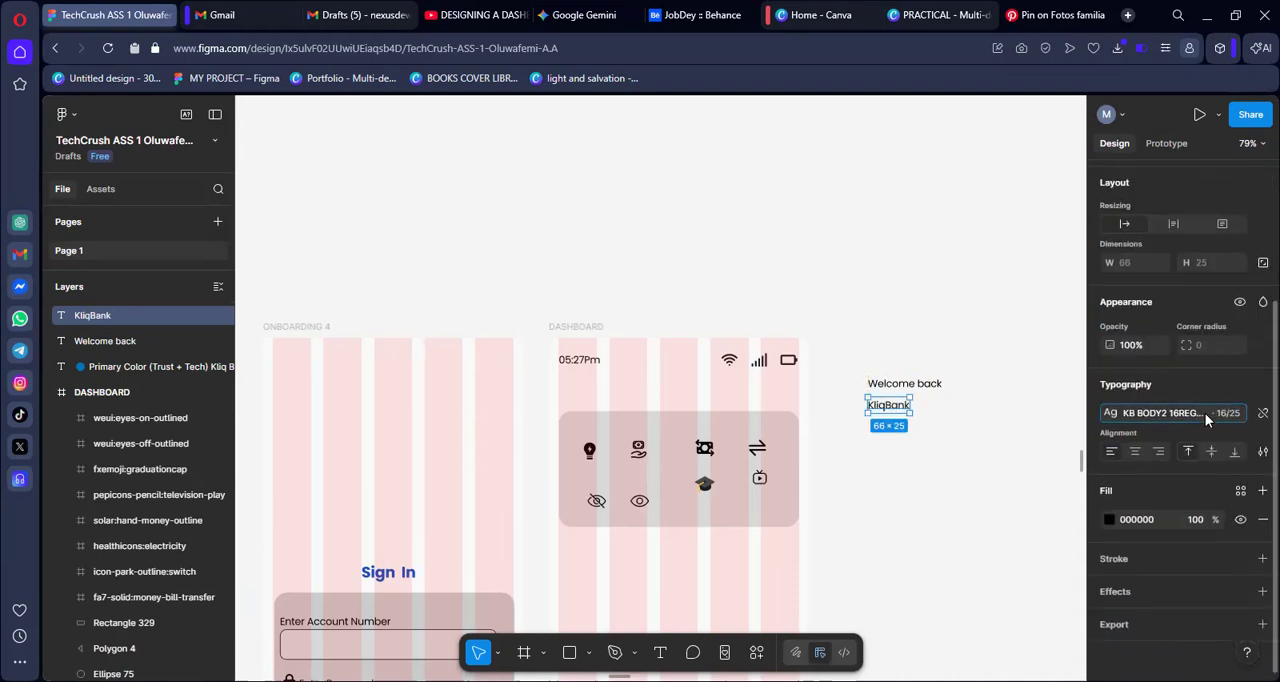
left_click(1205, 415)
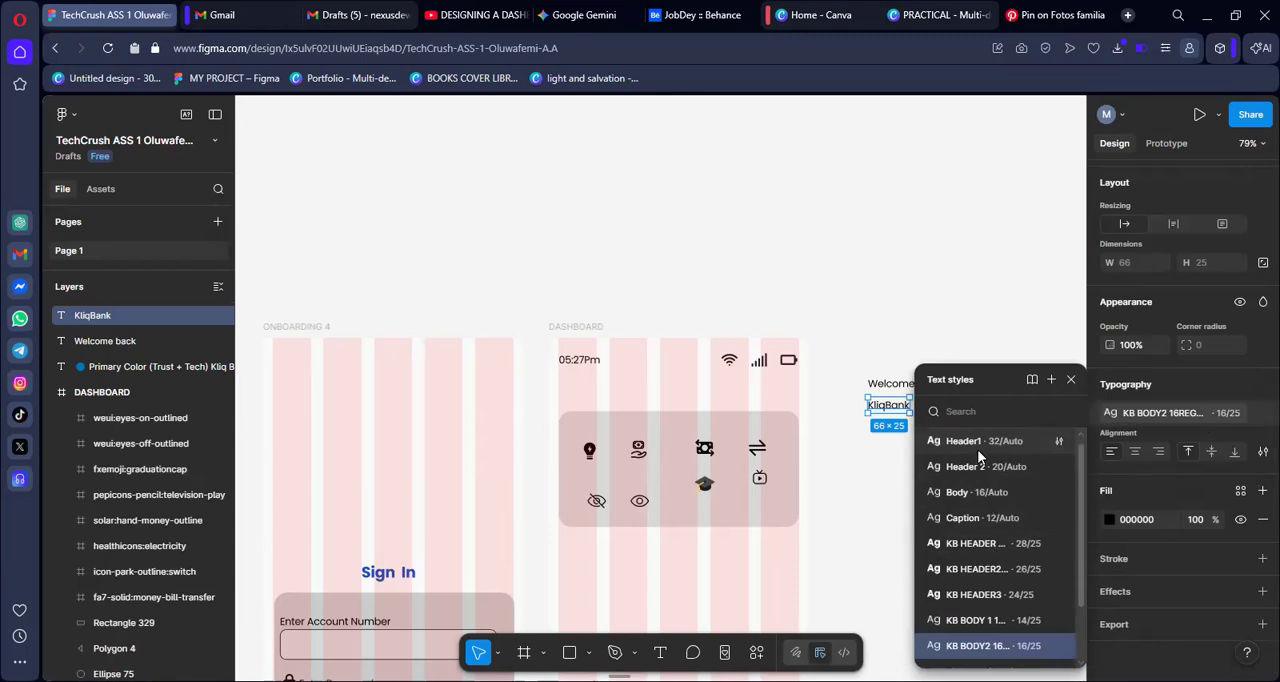
type("kb")
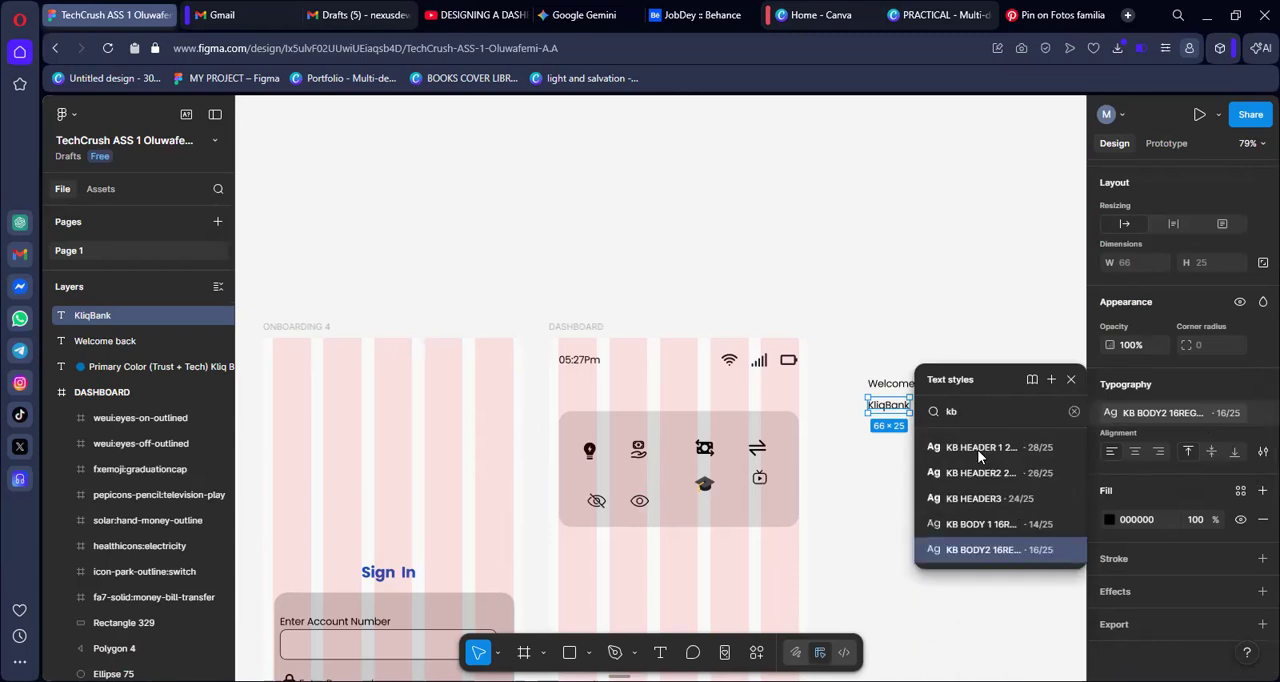
left_click(980, 505)
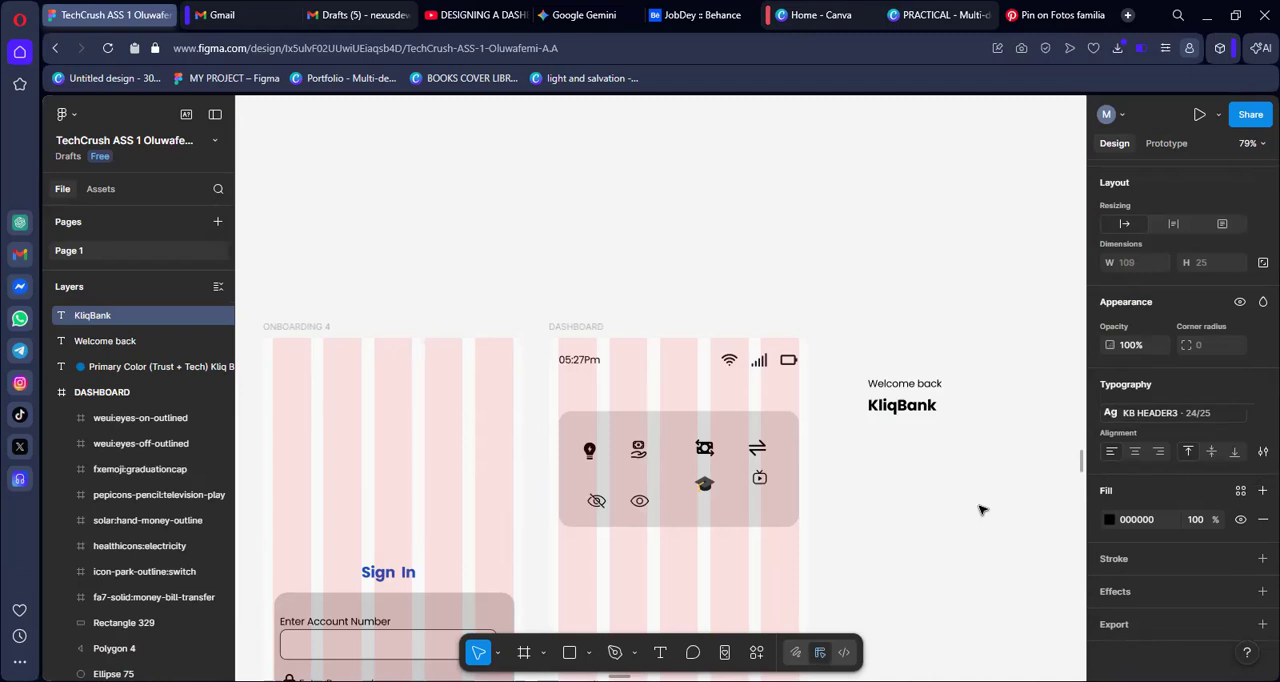
Try the KB BODY2 16REGULAR text style on "KliqBank" and return it to KB HEADER3
left_click(1181, 414)
type("kb")
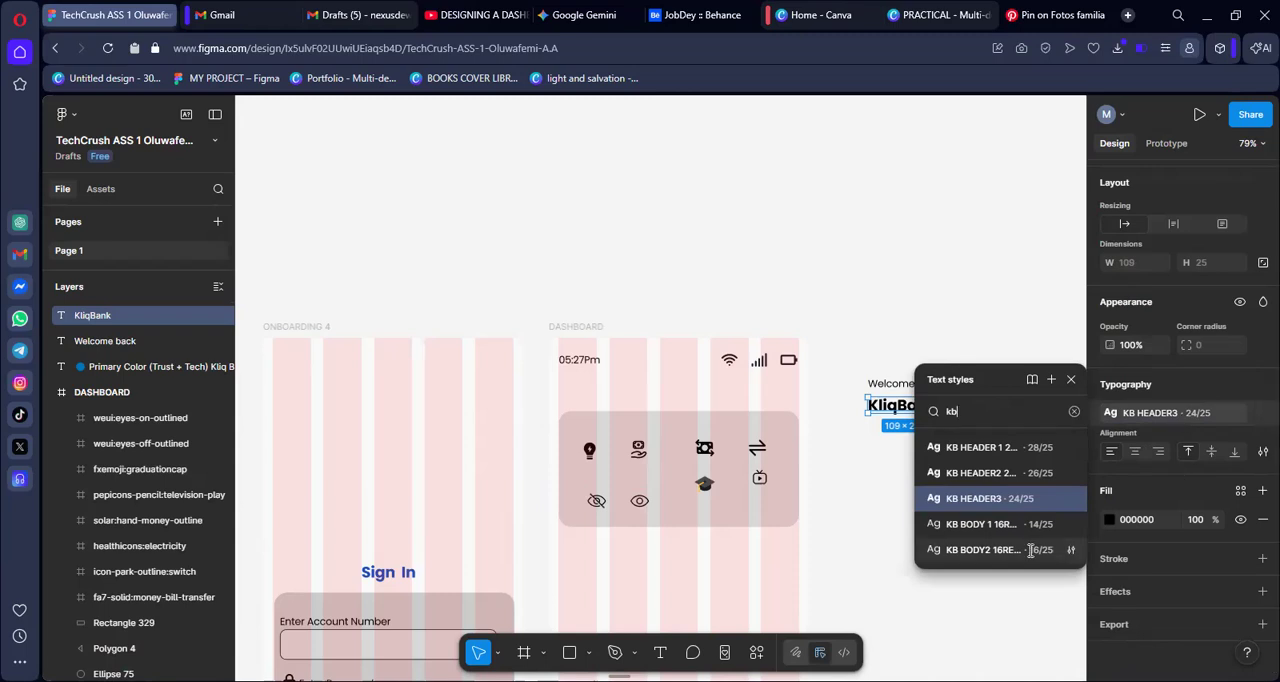
left_click(990, 550)
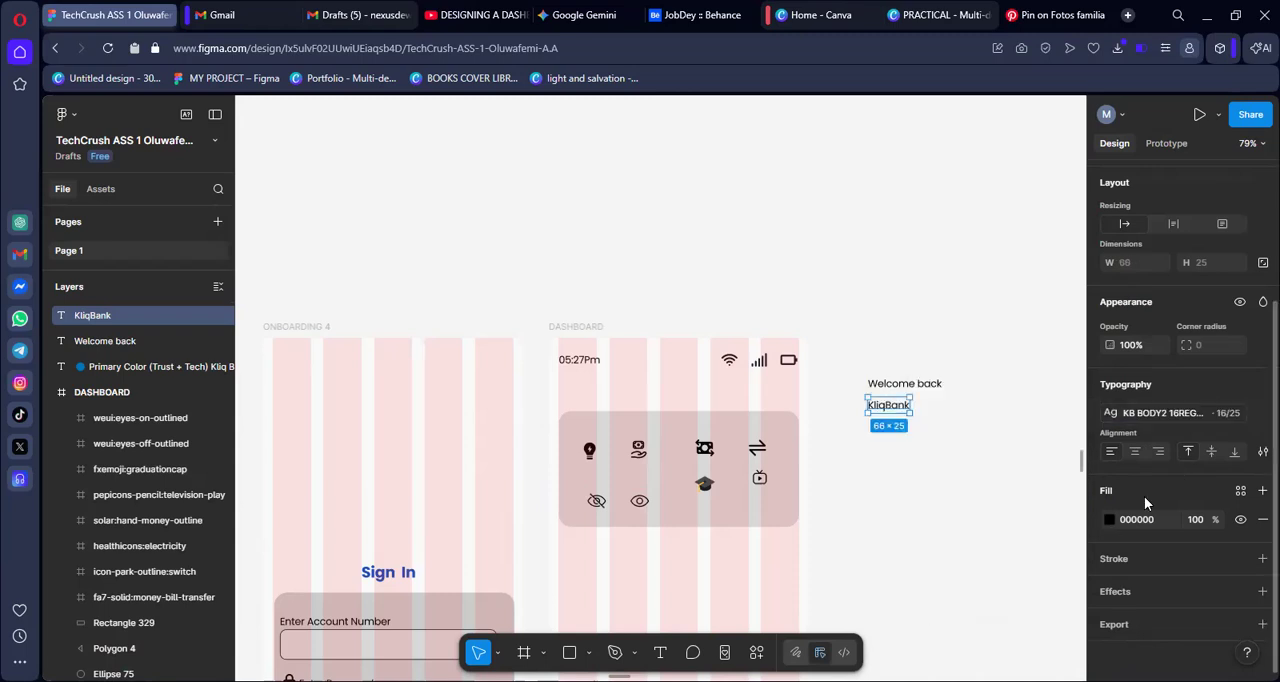
left_click(1214, 420)
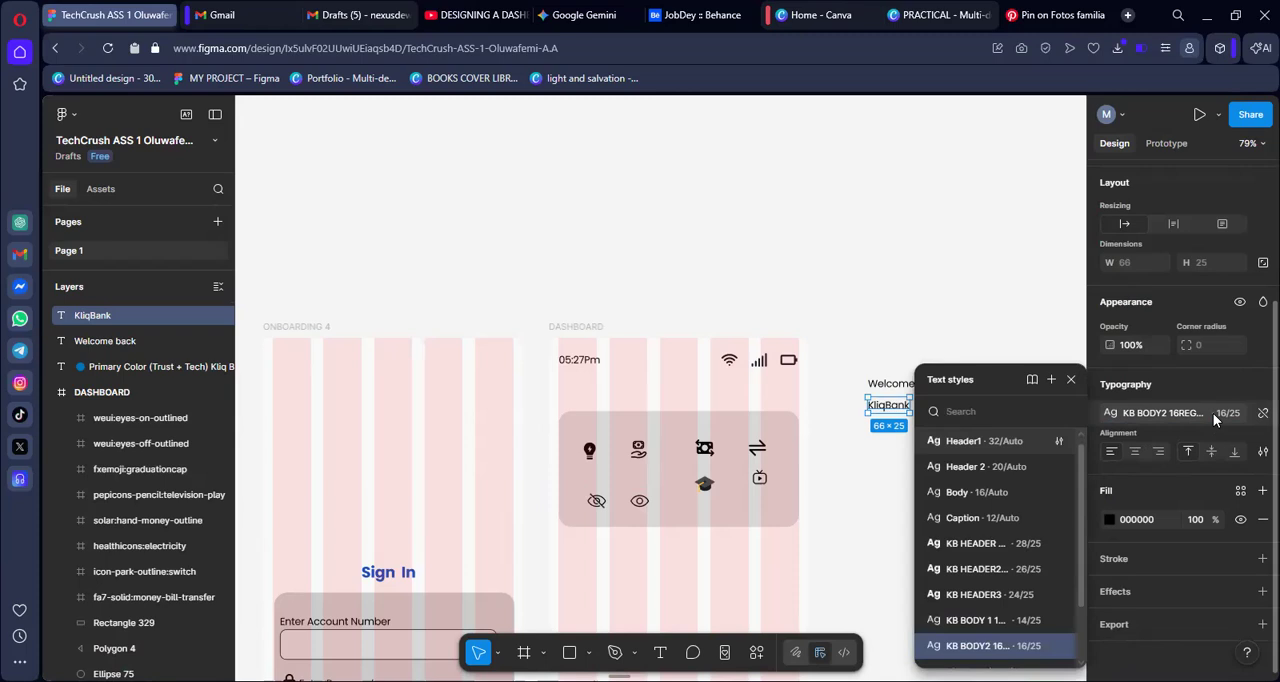
type("kb")
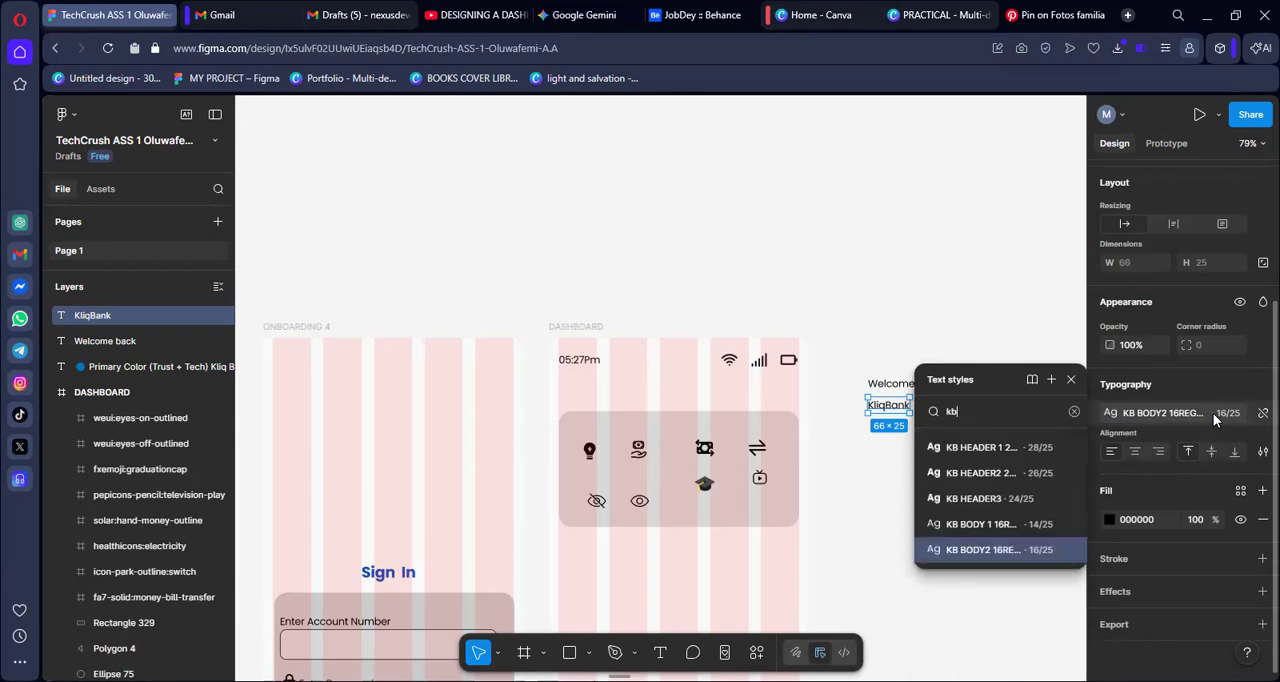
left_click(963, 499)
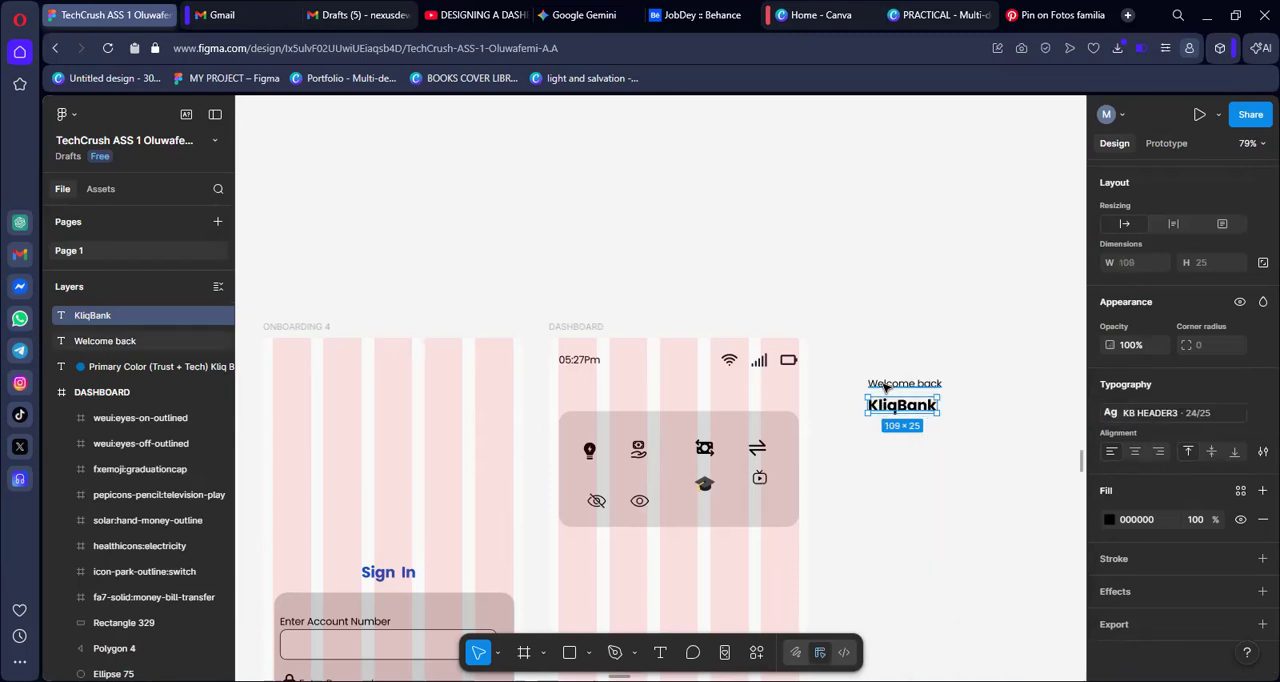
Move "Welcome back" directly above "KliqBank" with no gap and shift both texts together farther from the DASHBOARD frame
left_click(885, 385)
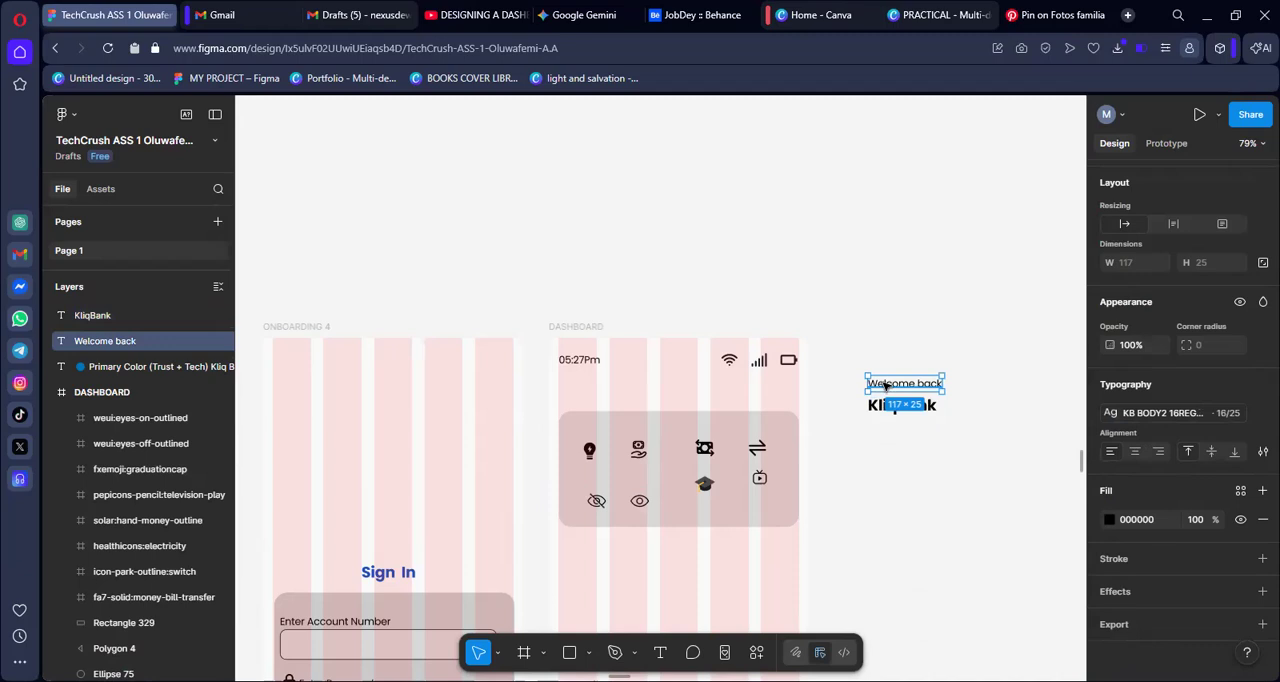
left_click_drag(884, 386, 880, 391)
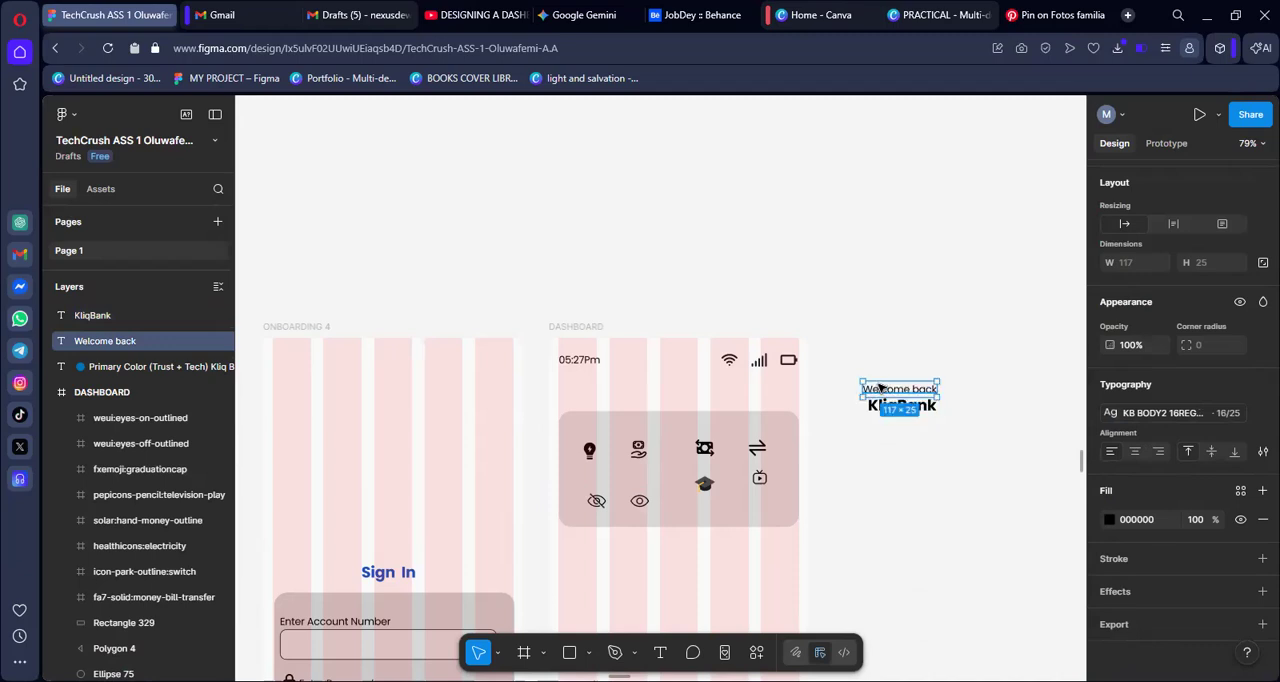
left_click(875, 408, "shift")
left_click_drag(875, 408, 926, 371)
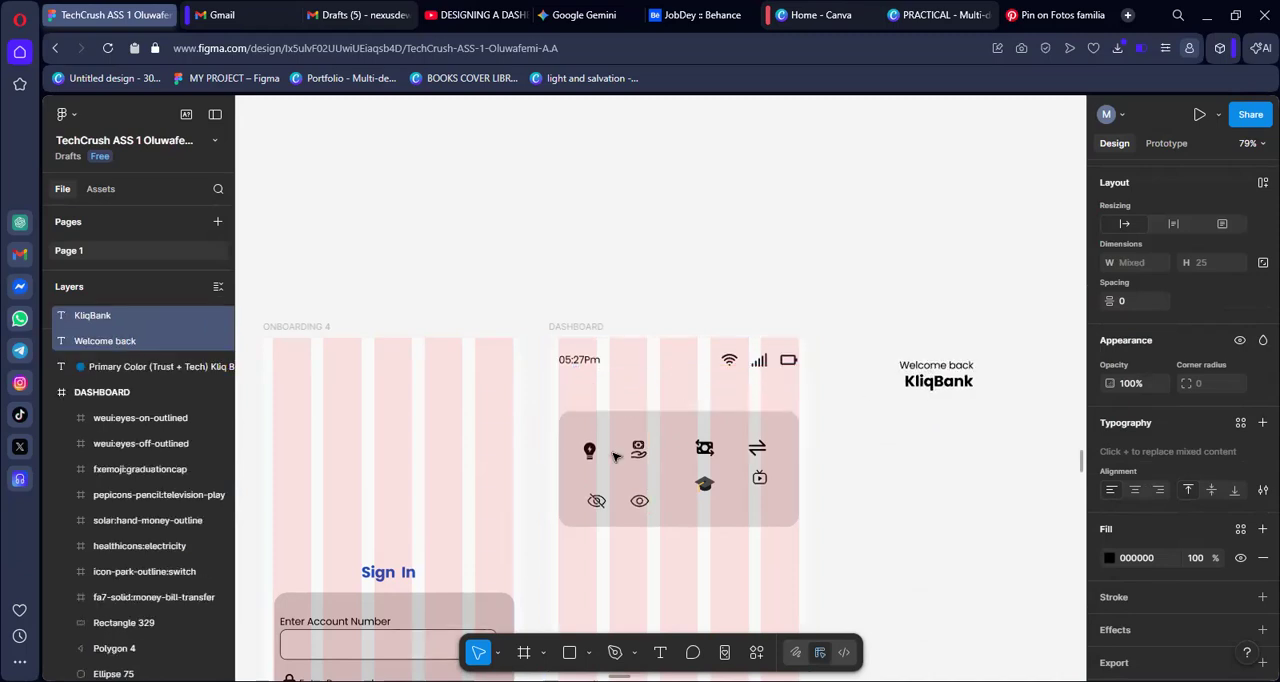
Move the rounded card together with its eight icons lower in the DASHBOARD frame, clearing space beneath the status bar
left_click(589, 451)
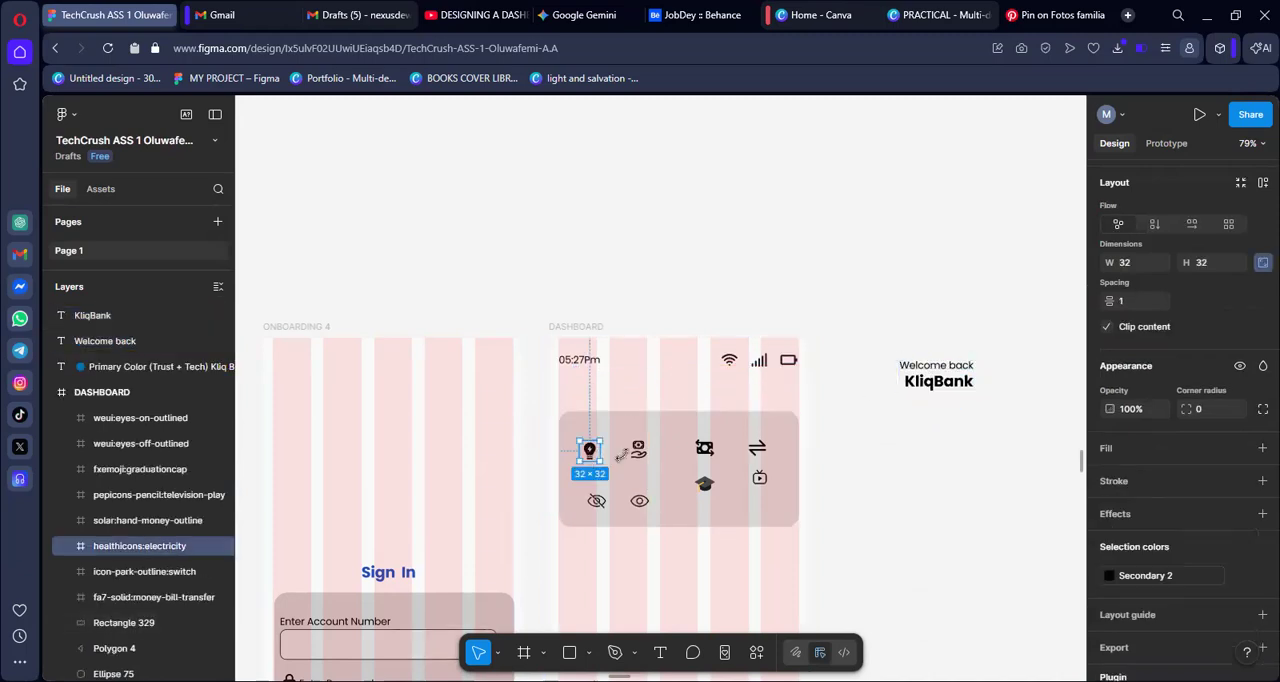
left_click(638, 450, "shift")
left_click(704, 448, "shift")
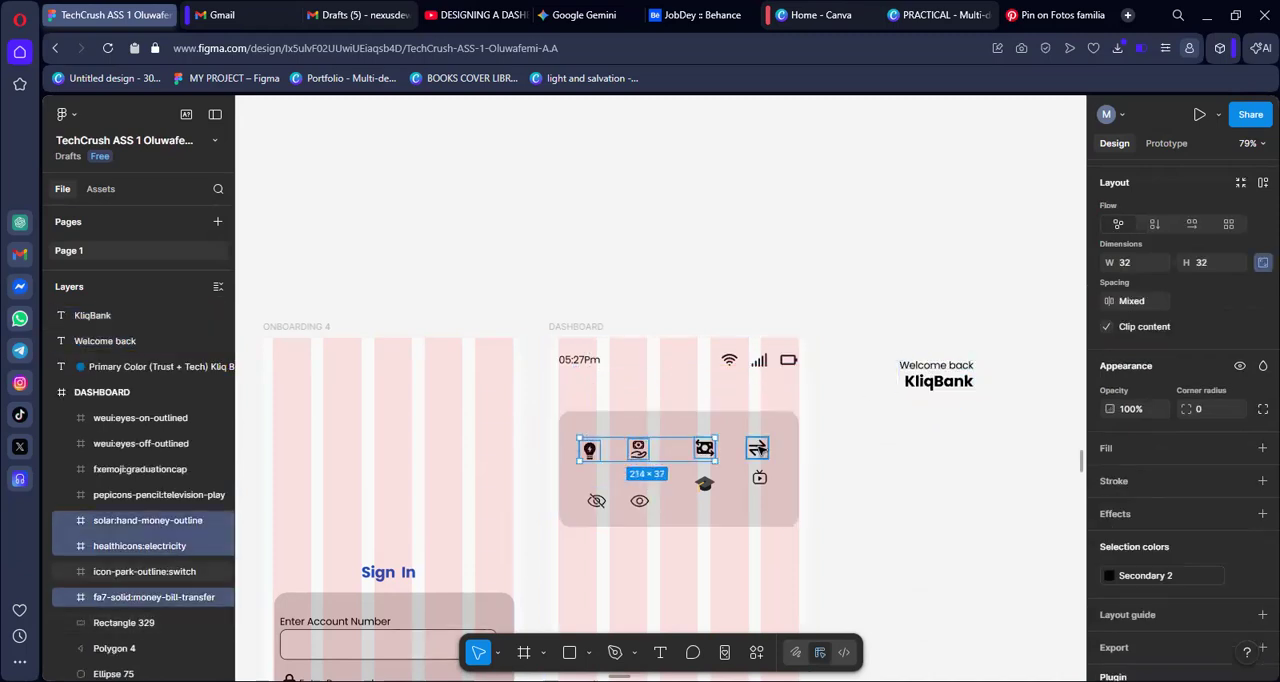
left_click(757, 448, "shift")
left_click(759, 477, "shift")
left_click(705, 484, "shift")
left_click(635, 503, "shift")
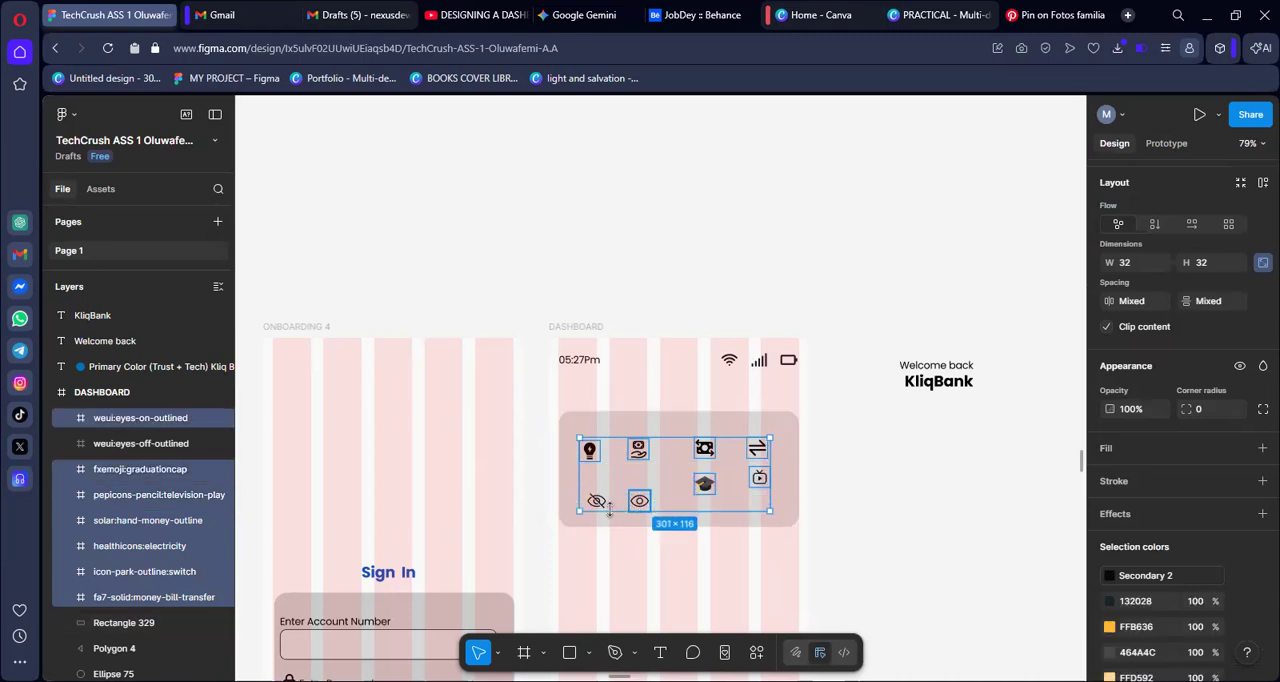
left_click(597, 501, "shift")
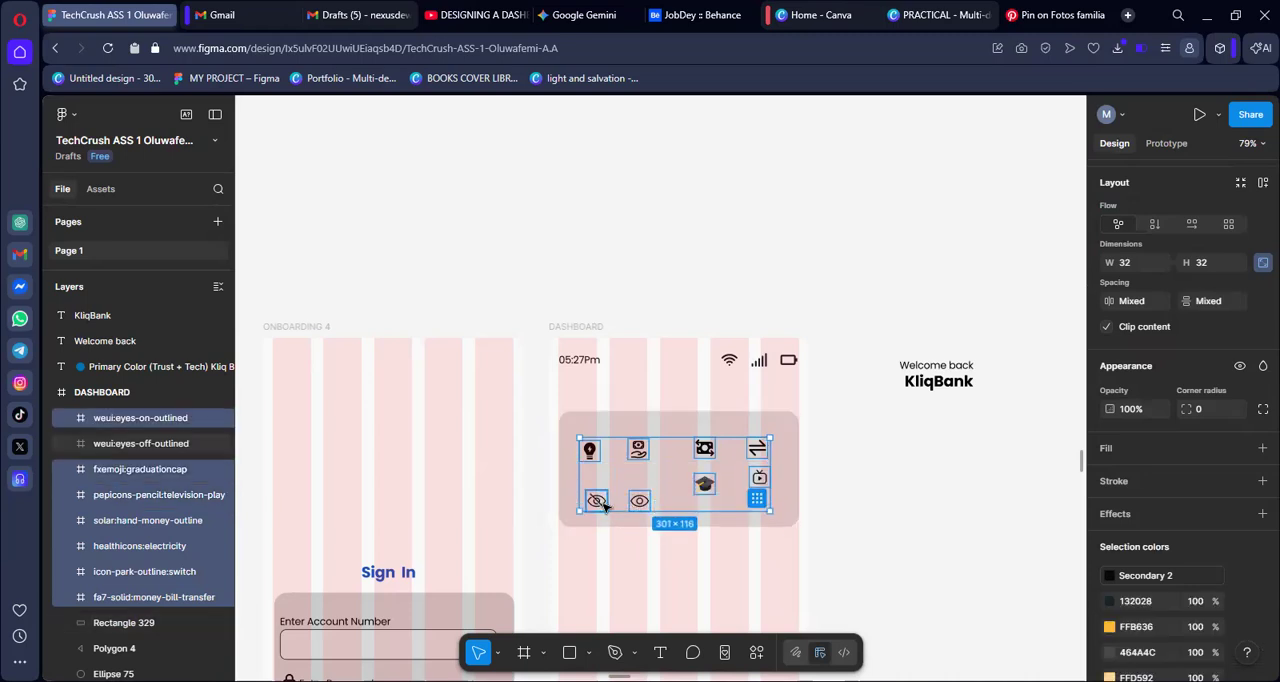
left_click(789, 517, "shift")
left_click_drag(783, 517, 775, 592)
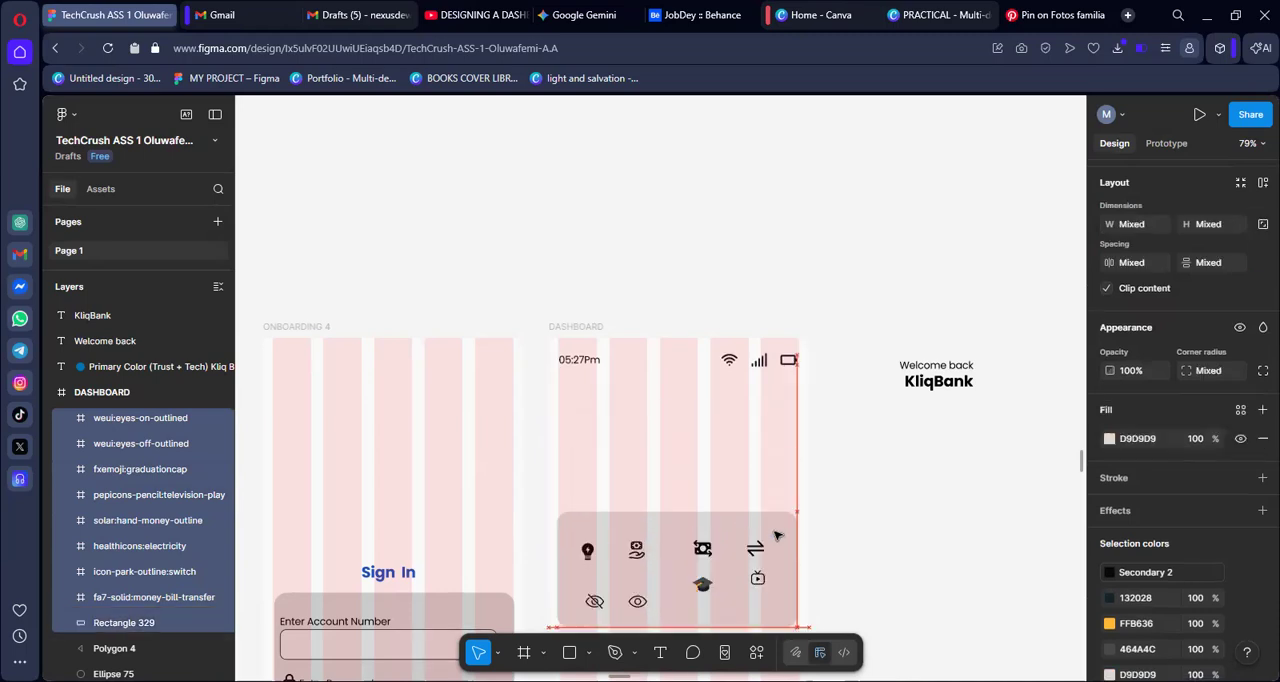
Move the "Welcome back" and "KliqBank" texts together into the DASHBOARD frame, between the status bar and the icon card
left_click(940, 372)
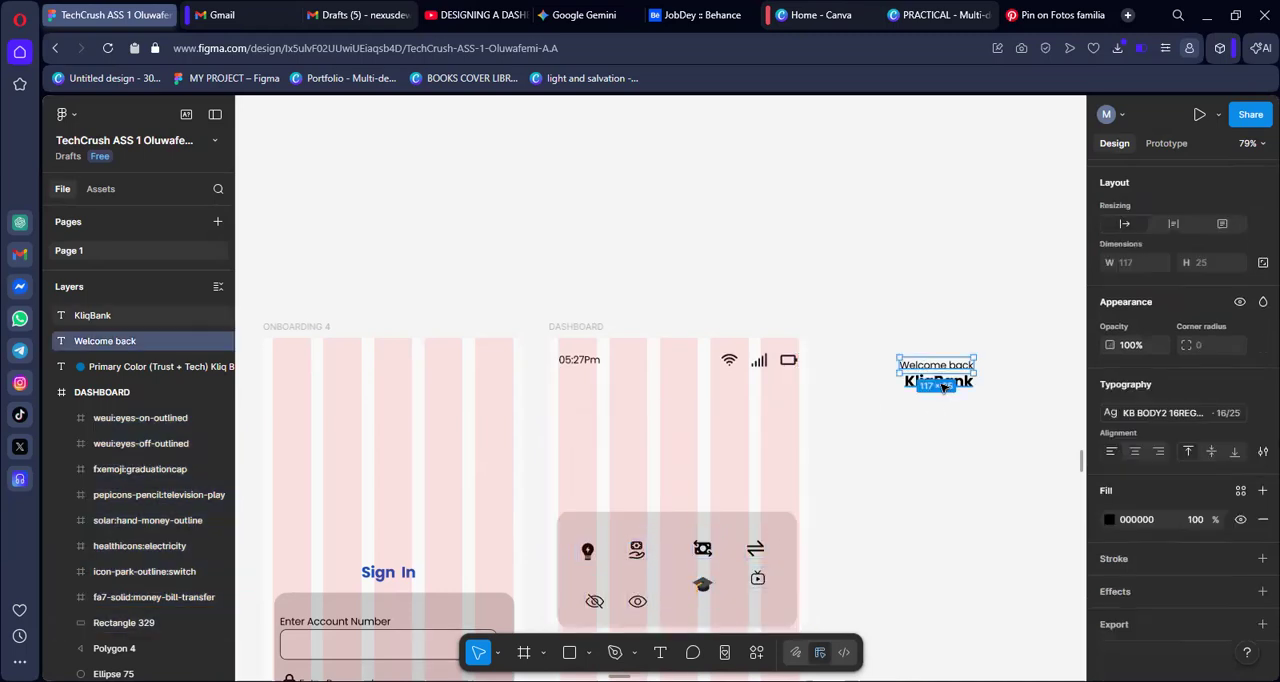
left_click(958, 378, "shift")
left_click_drag(958, 378, 662, 412)
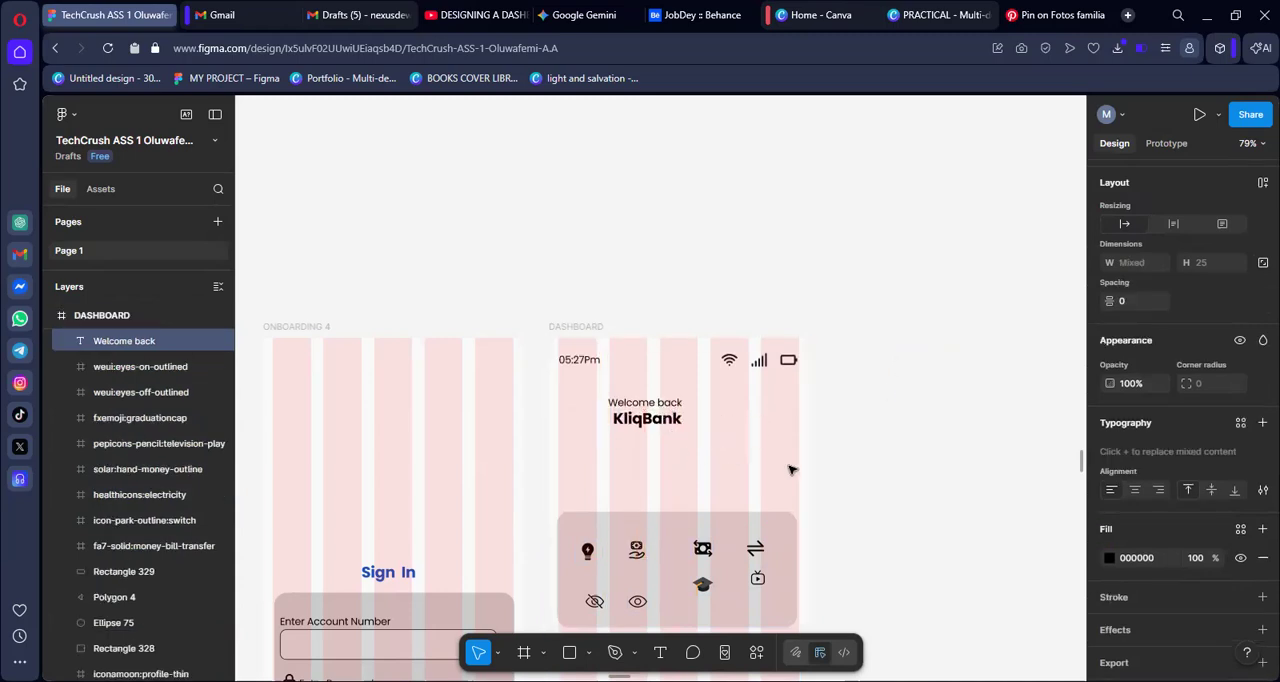
left_click(860, 424)
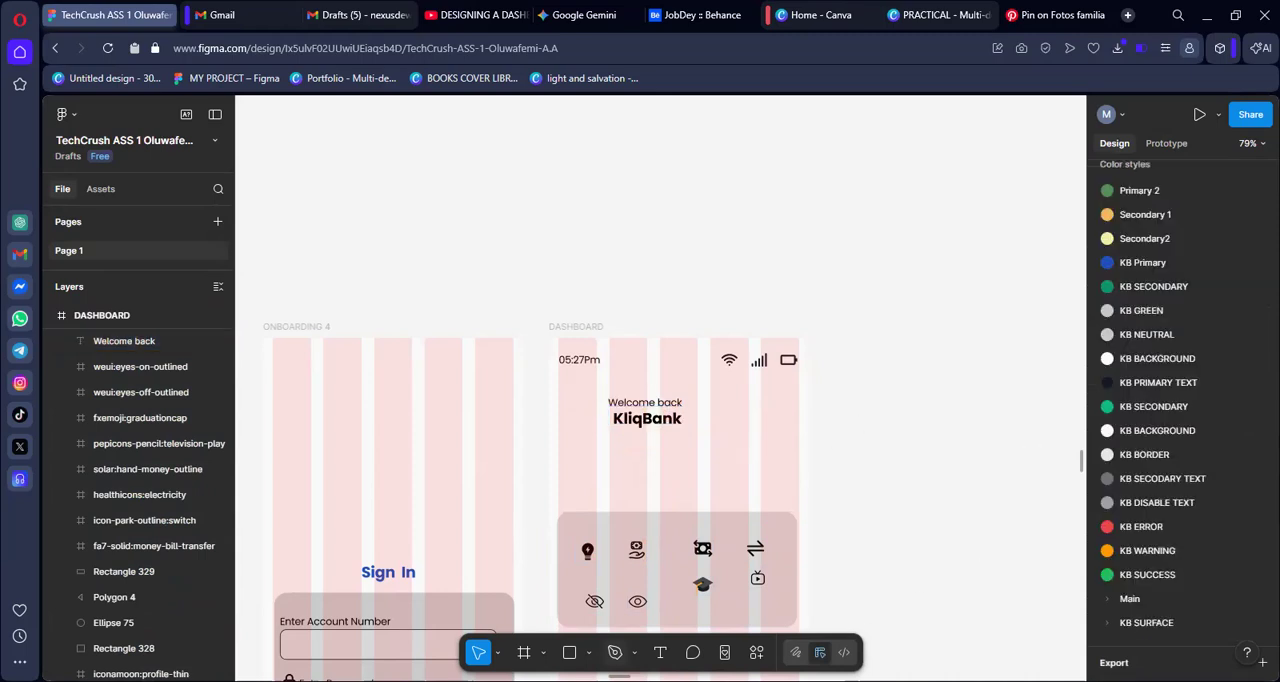
Add a 50 × 50 circle to the DASHBOARD frame beside the welcome texts, at about X 21, Y 90
left_click(590, 654)
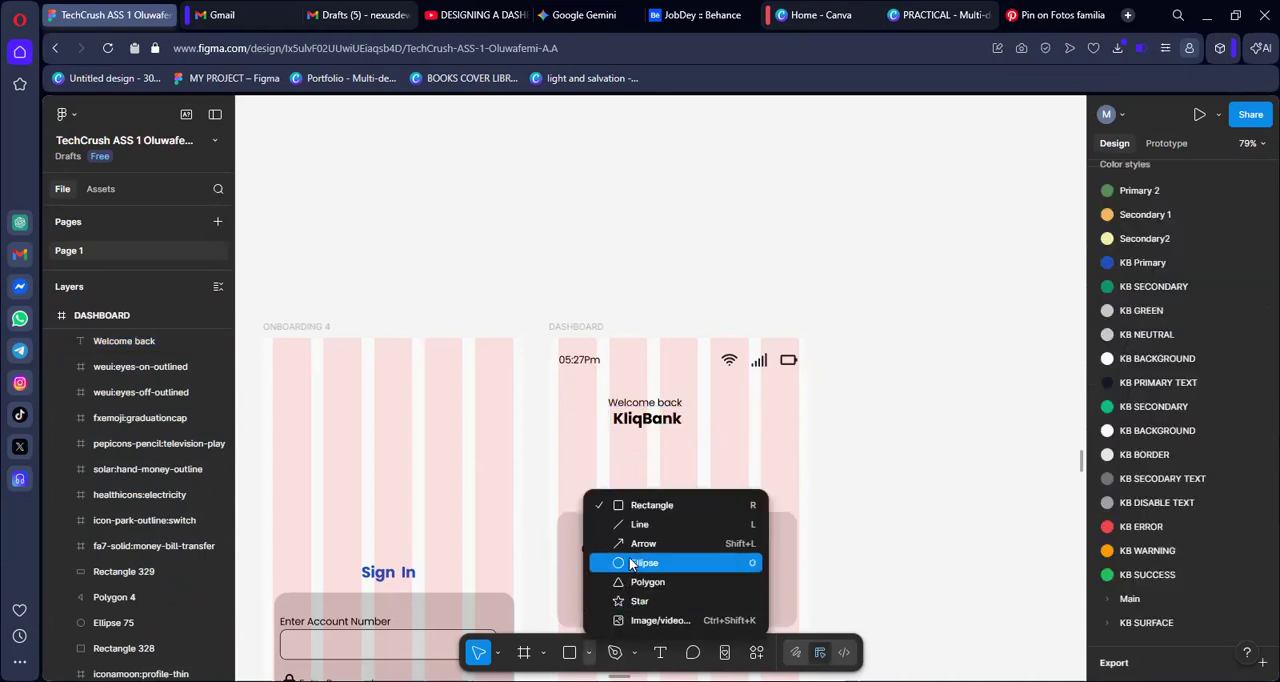
left_click(632, 566)
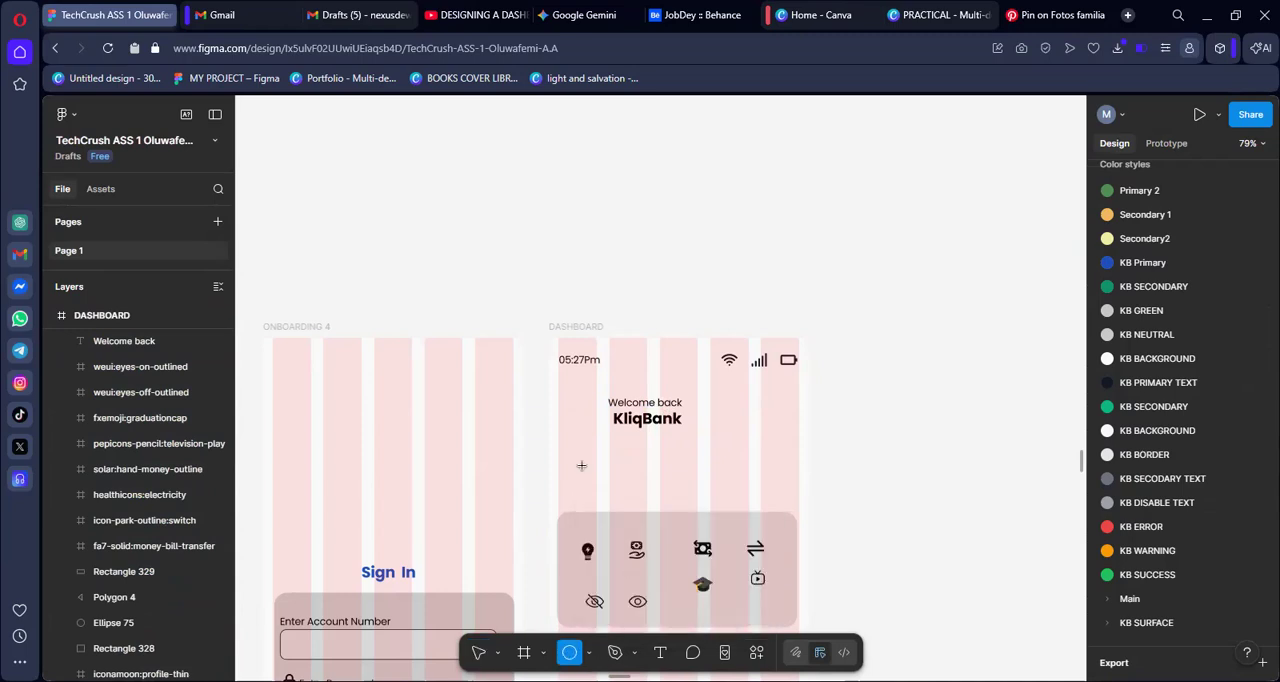
left_click(570, 408)
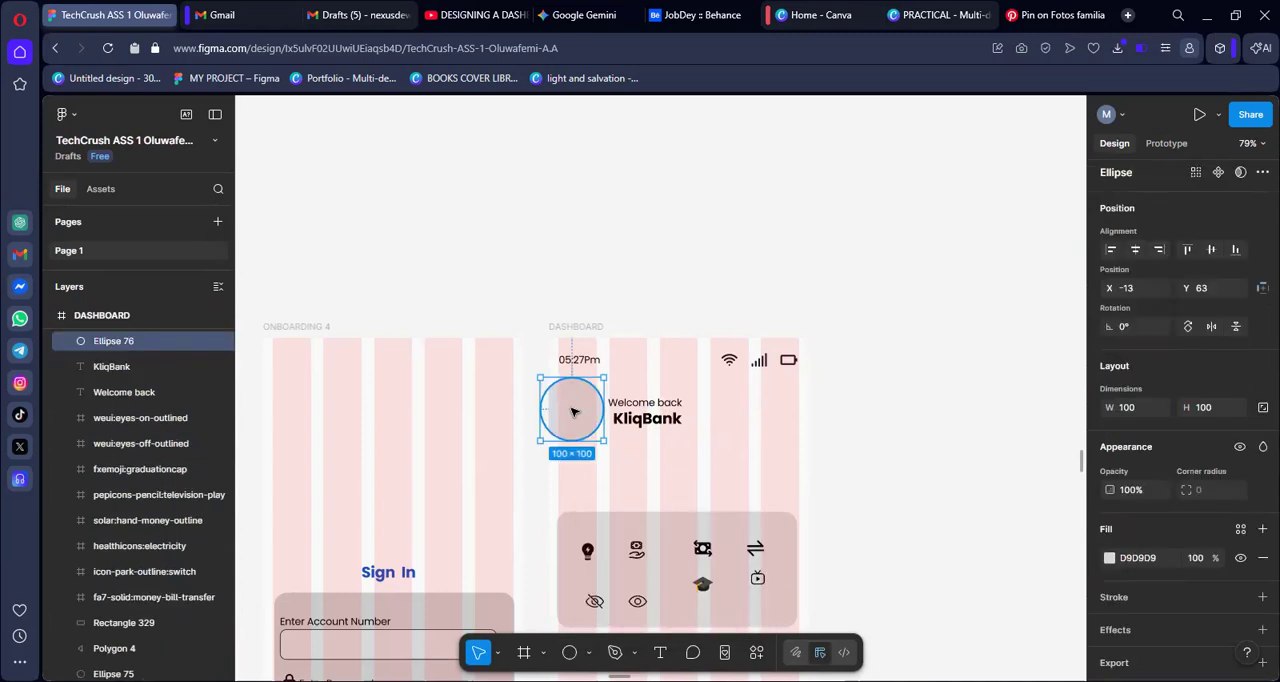
left_click(1139, 407)
type("50")
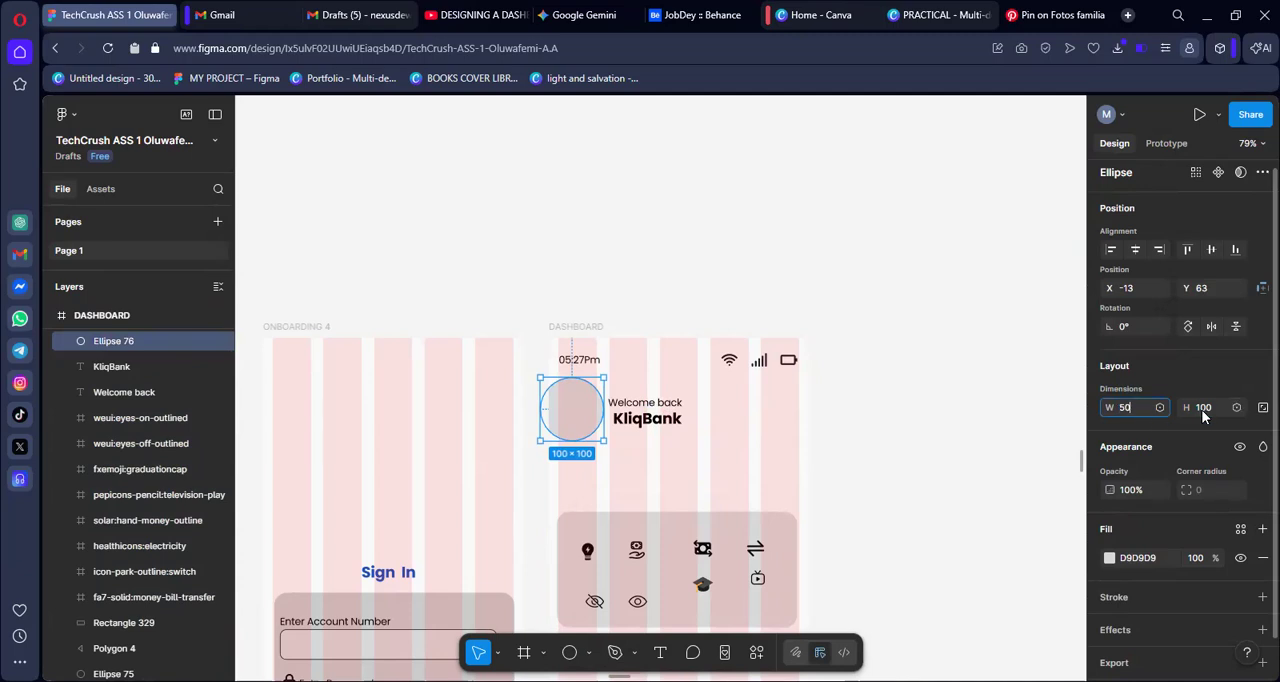
left_click(1201, 408)
type("50")
key("Return")
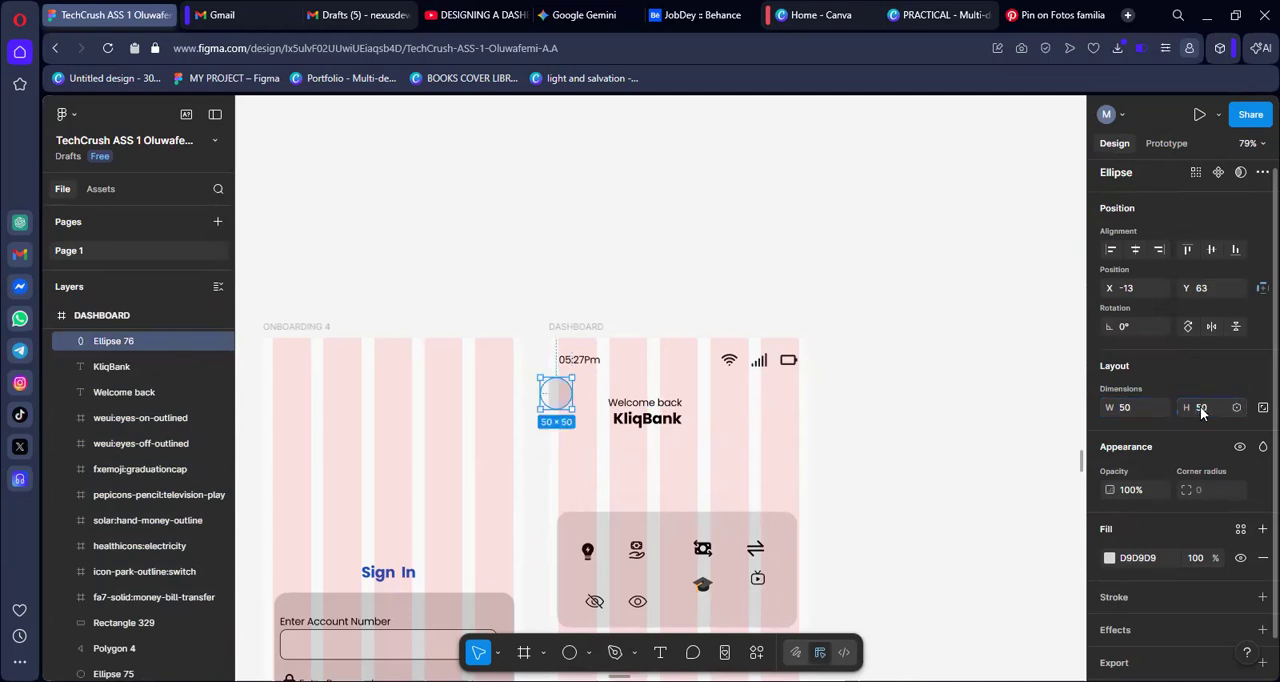
left_click_drag(557, 398, 577, 417)
left_click(846, 368)
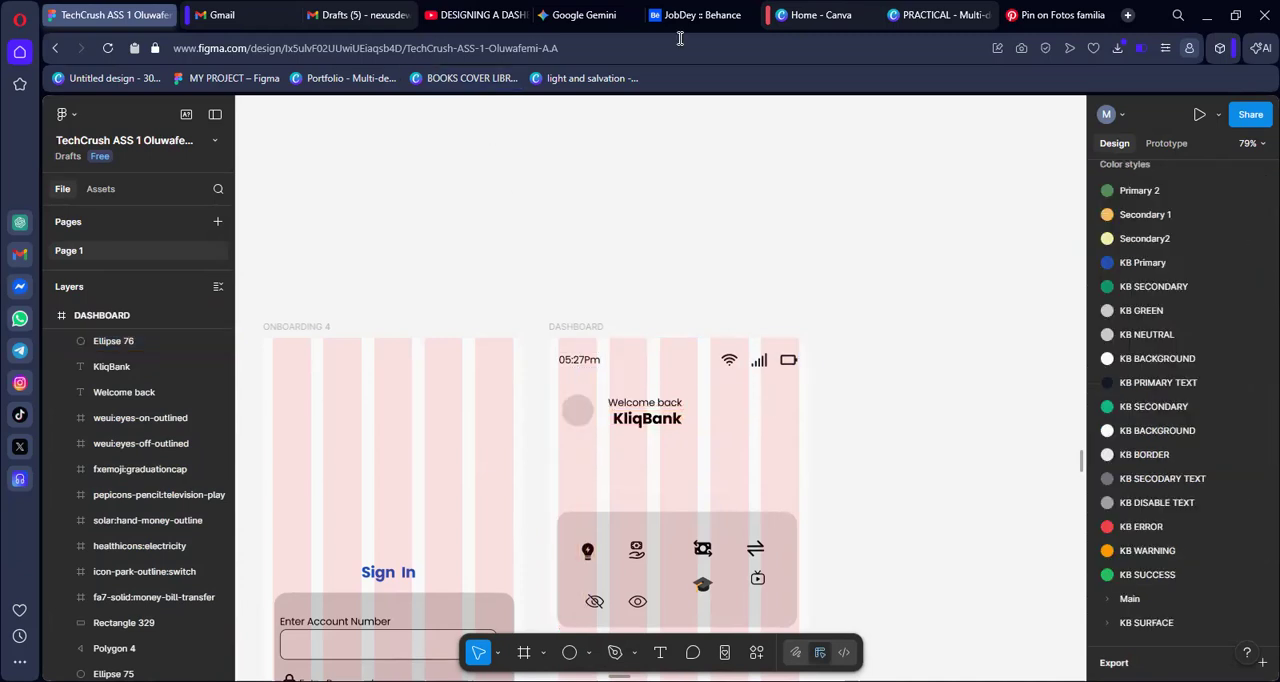
Switch to Pinterest, search for "image", and return to the Figma design
left_click(1035, 20)
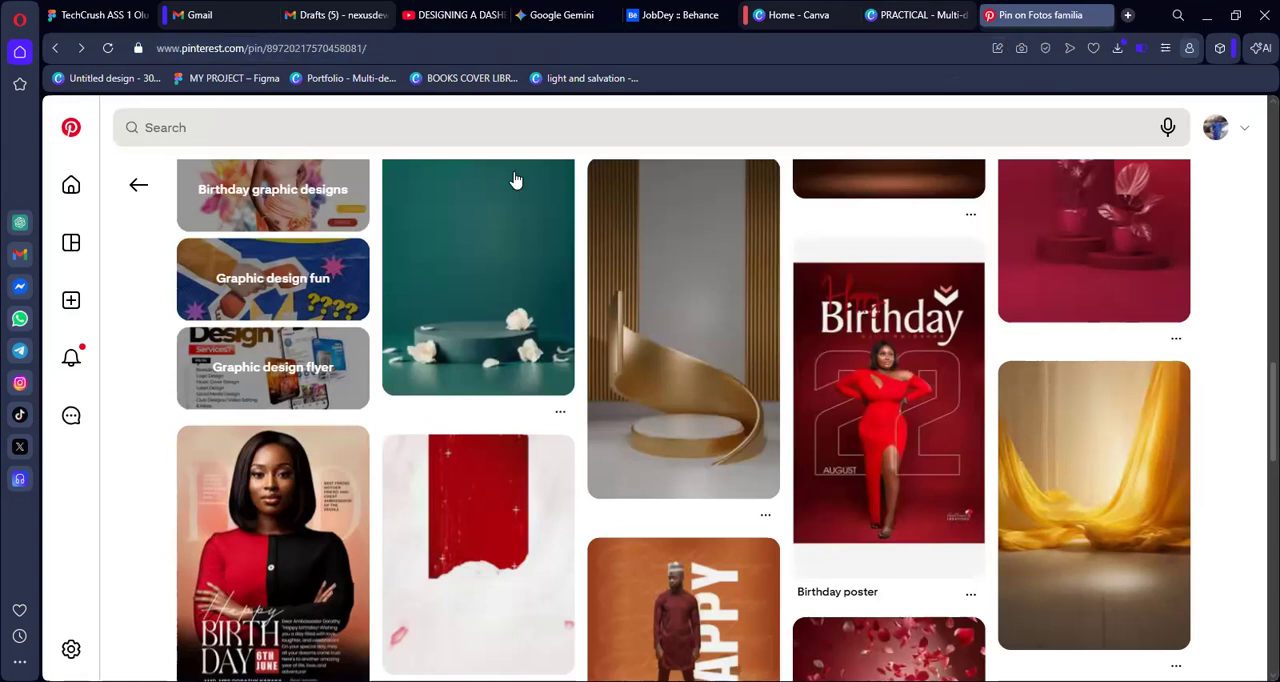
scroll(246, 123, "up", 5)
left_click(246, 123)
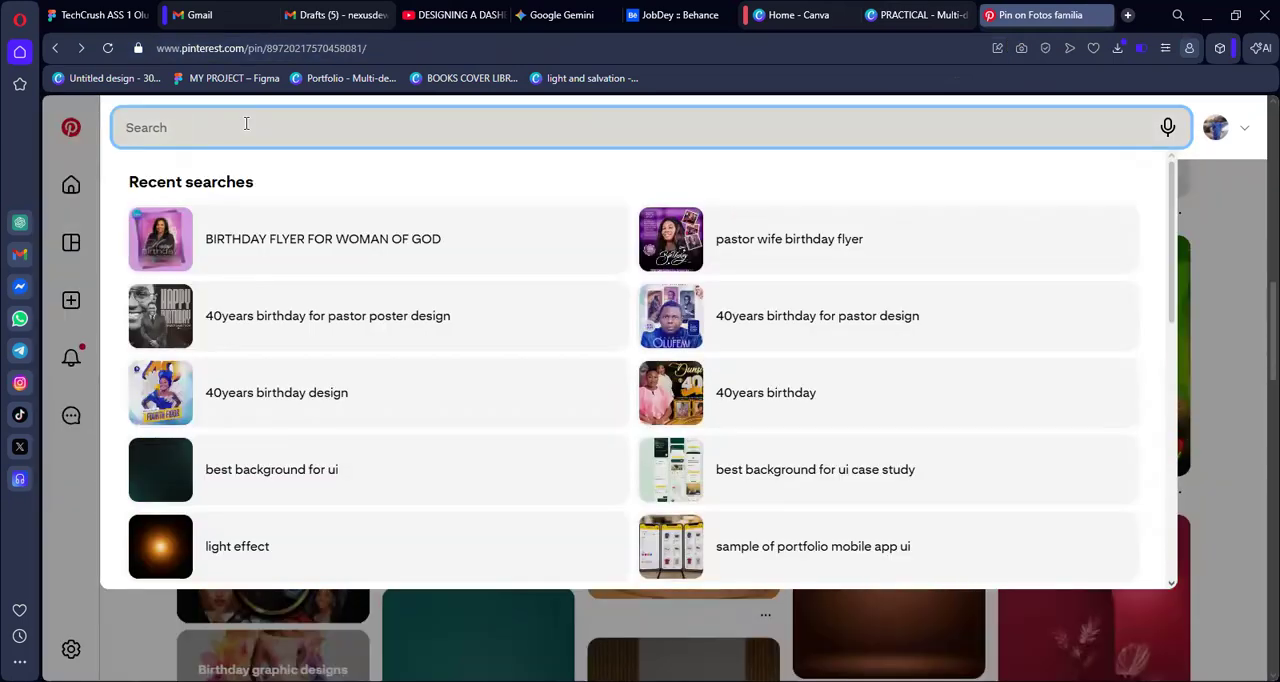
type("image")
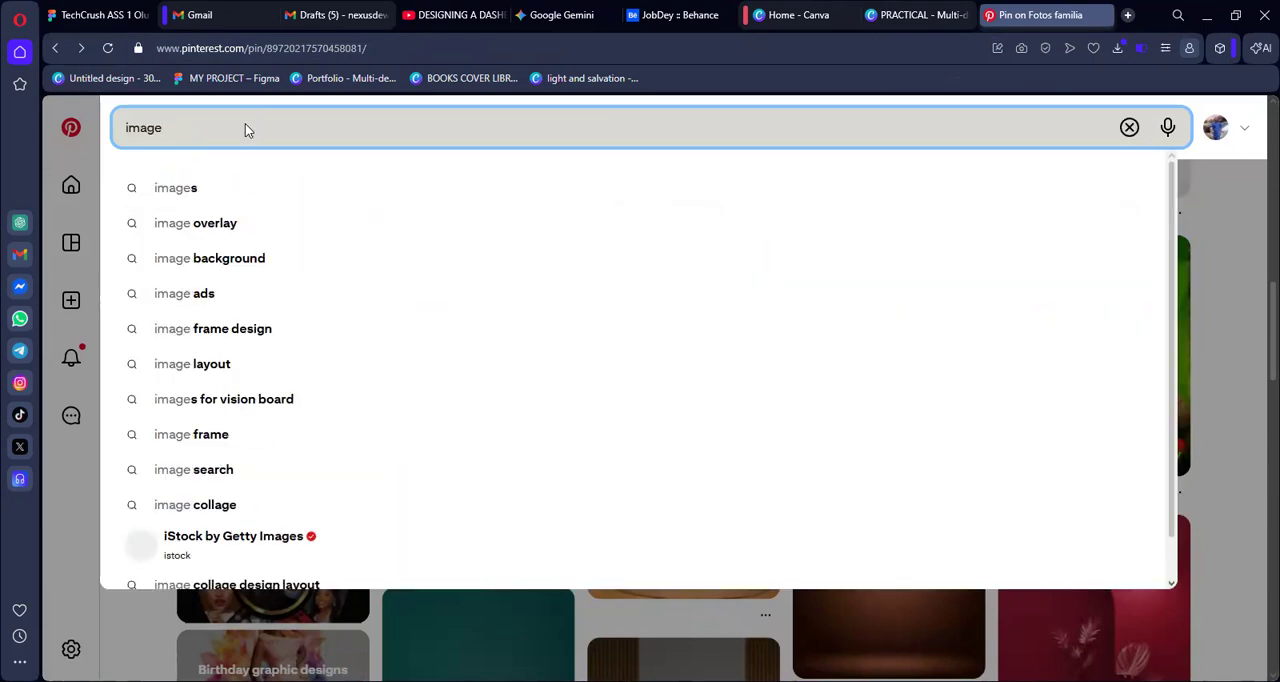
key("Return")
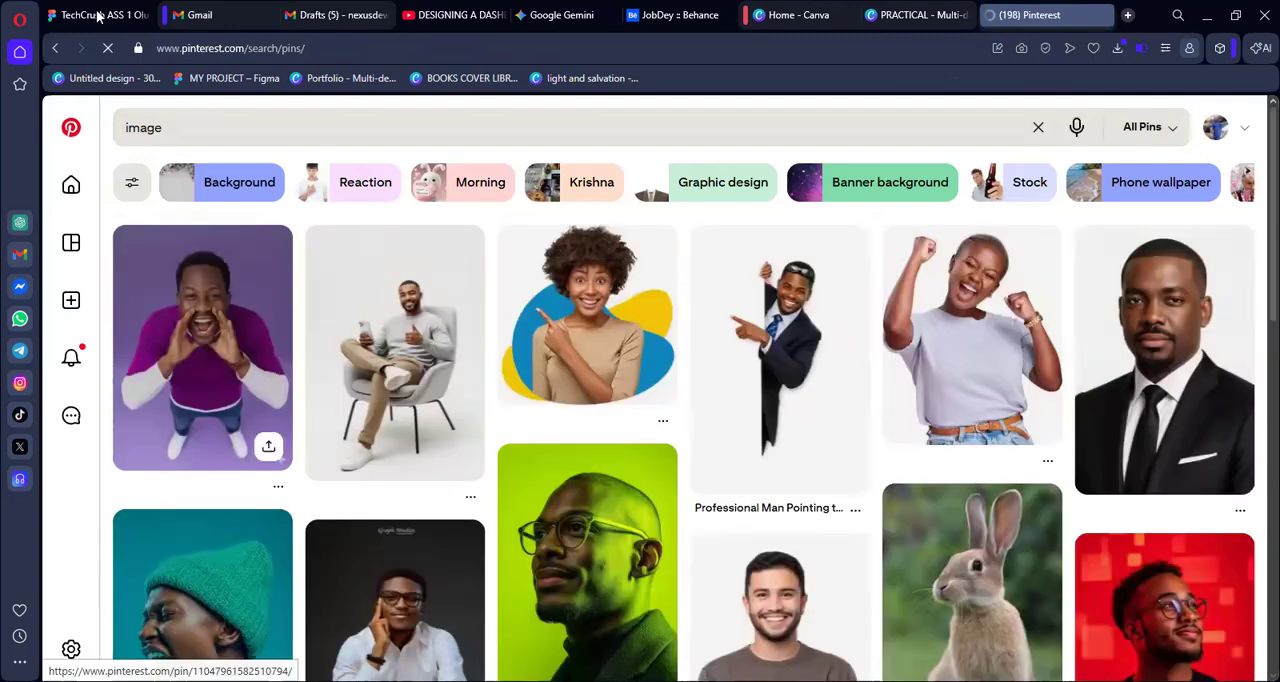
key("ctrl+Tab")
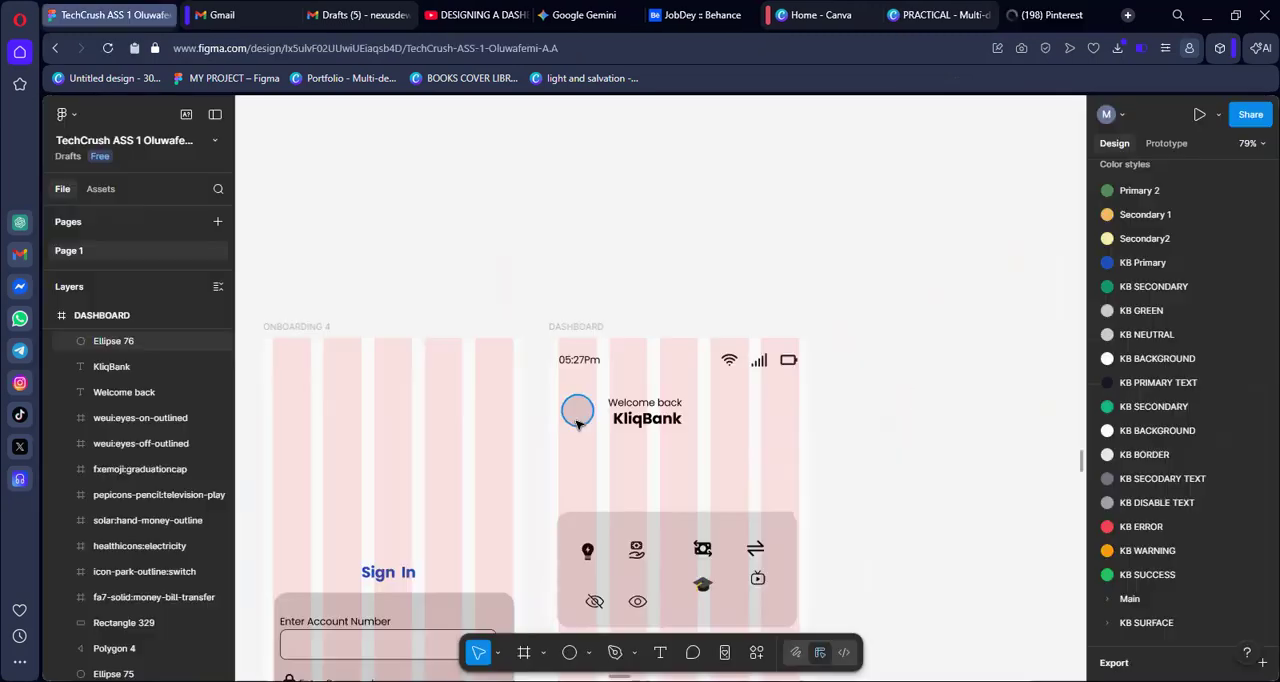
left_click(577, 424)
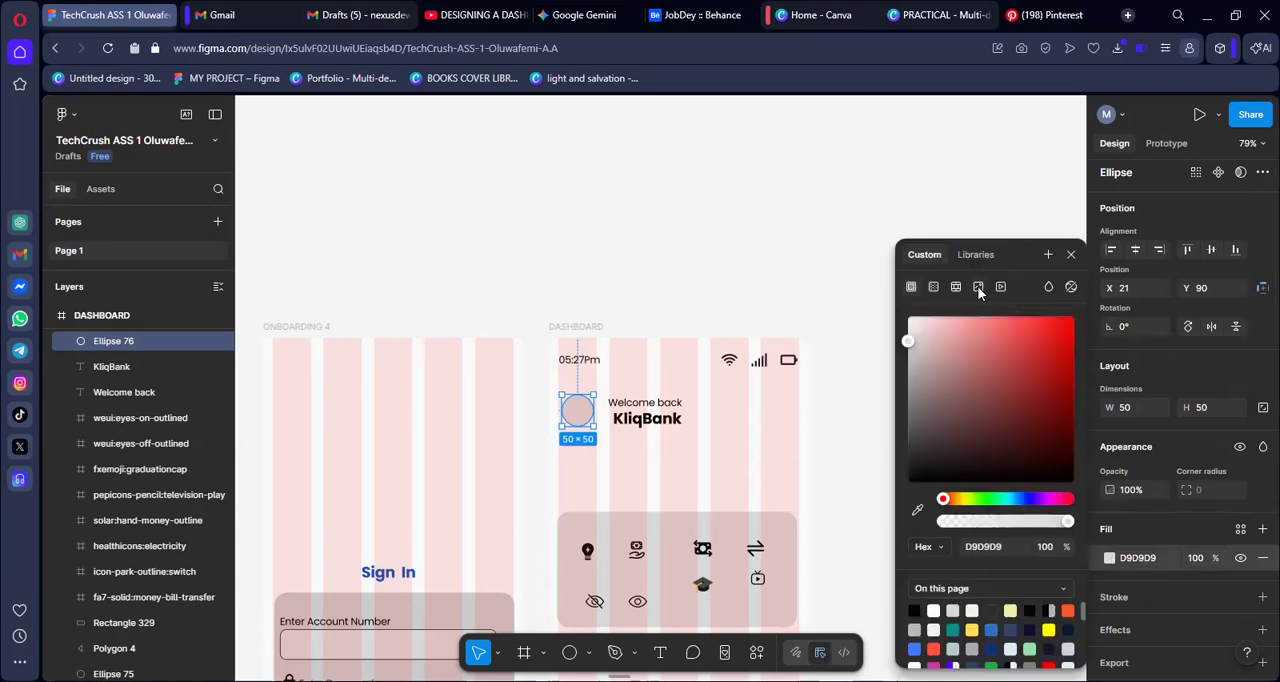
left_click(977, 286)
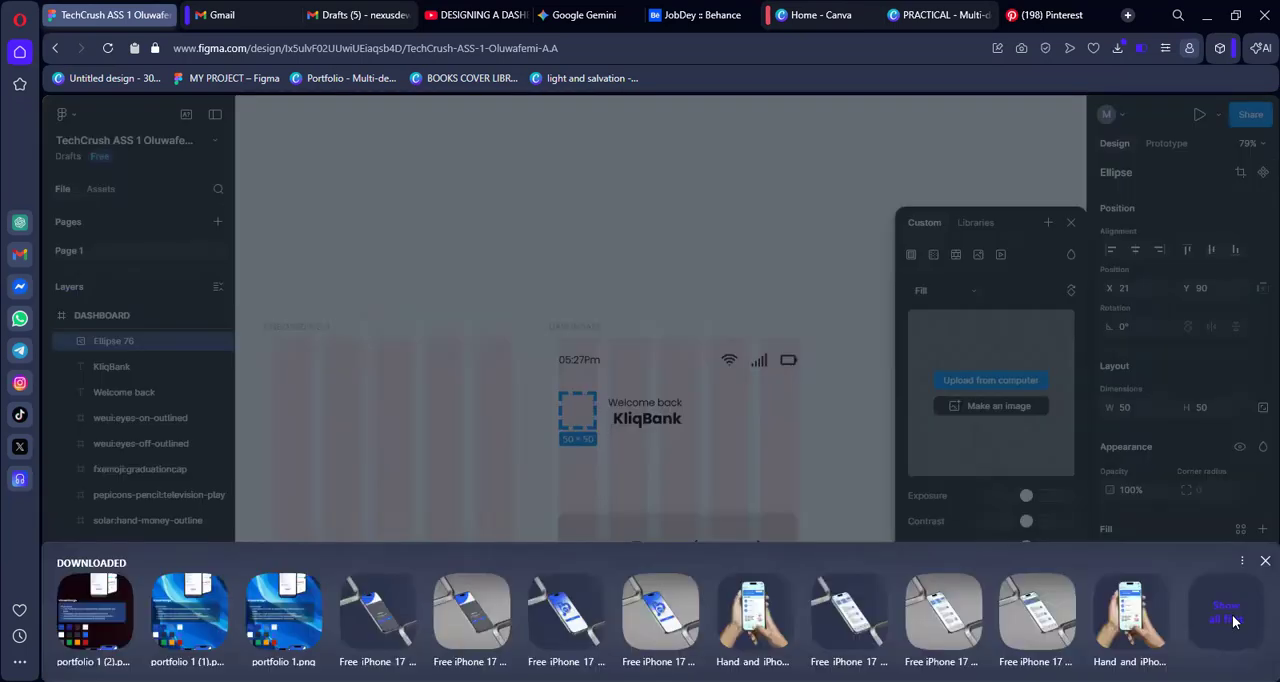
left_click(1233, 622)
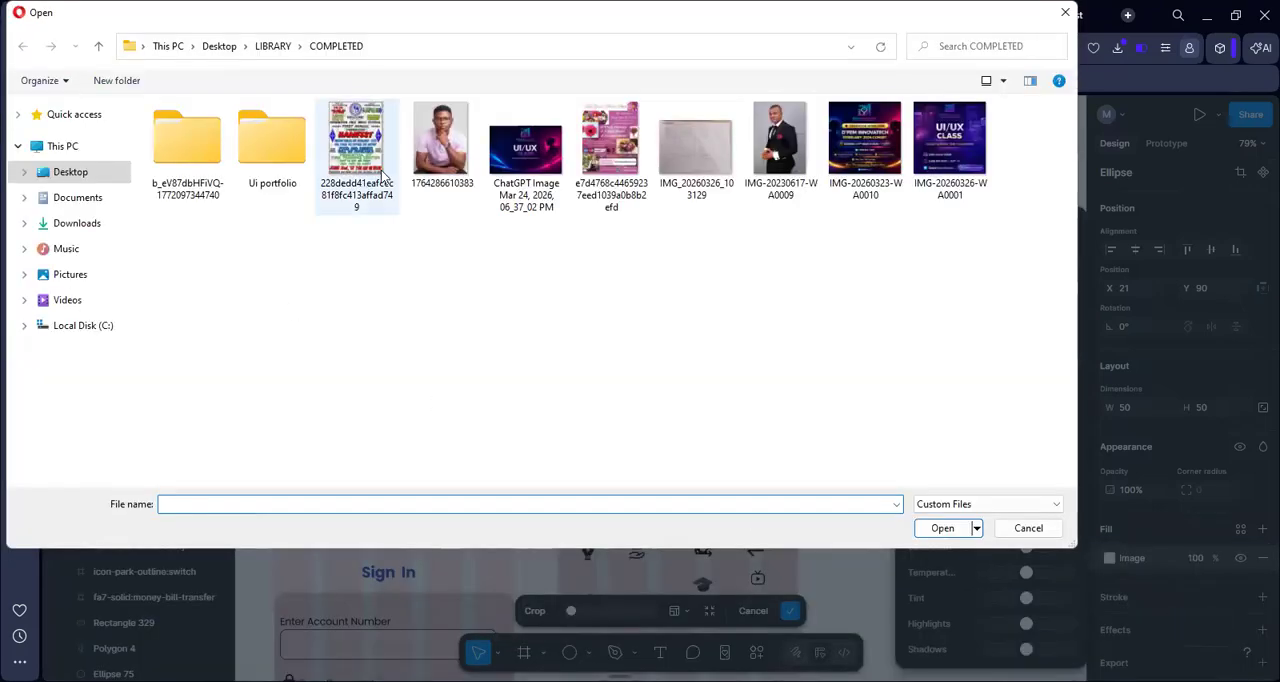
left_click(440, 145)
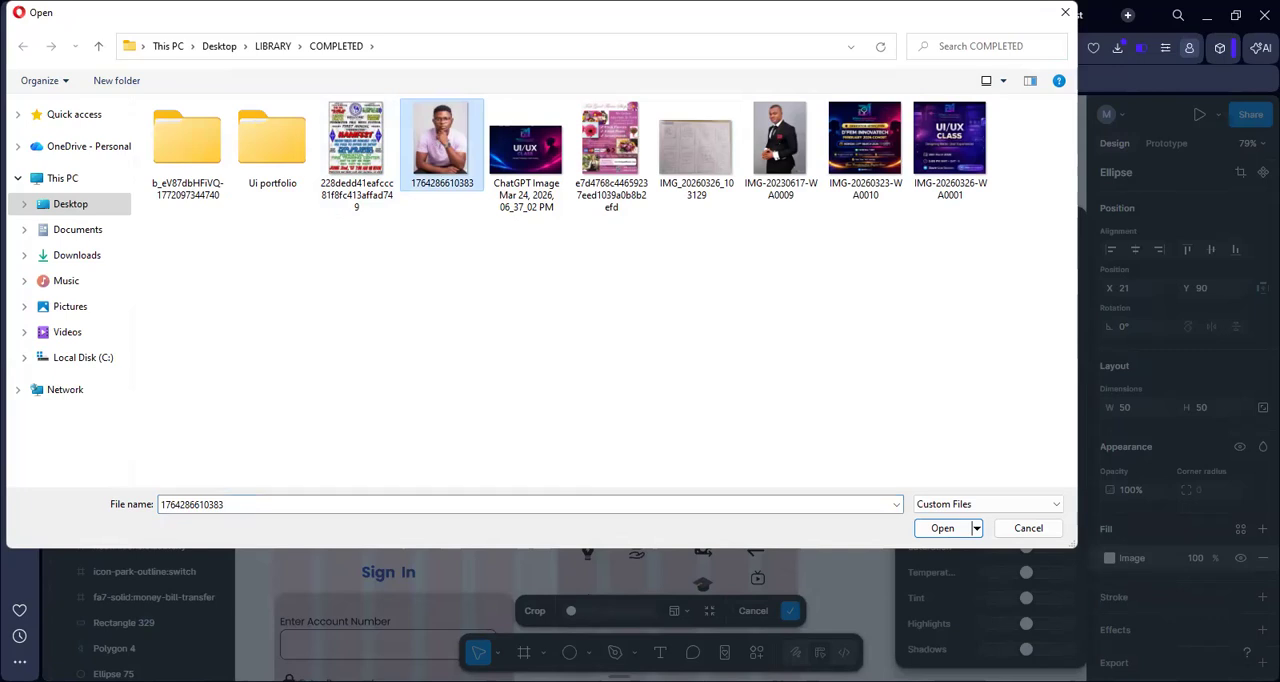
left_click(950, 530)
left_click(950, 530)
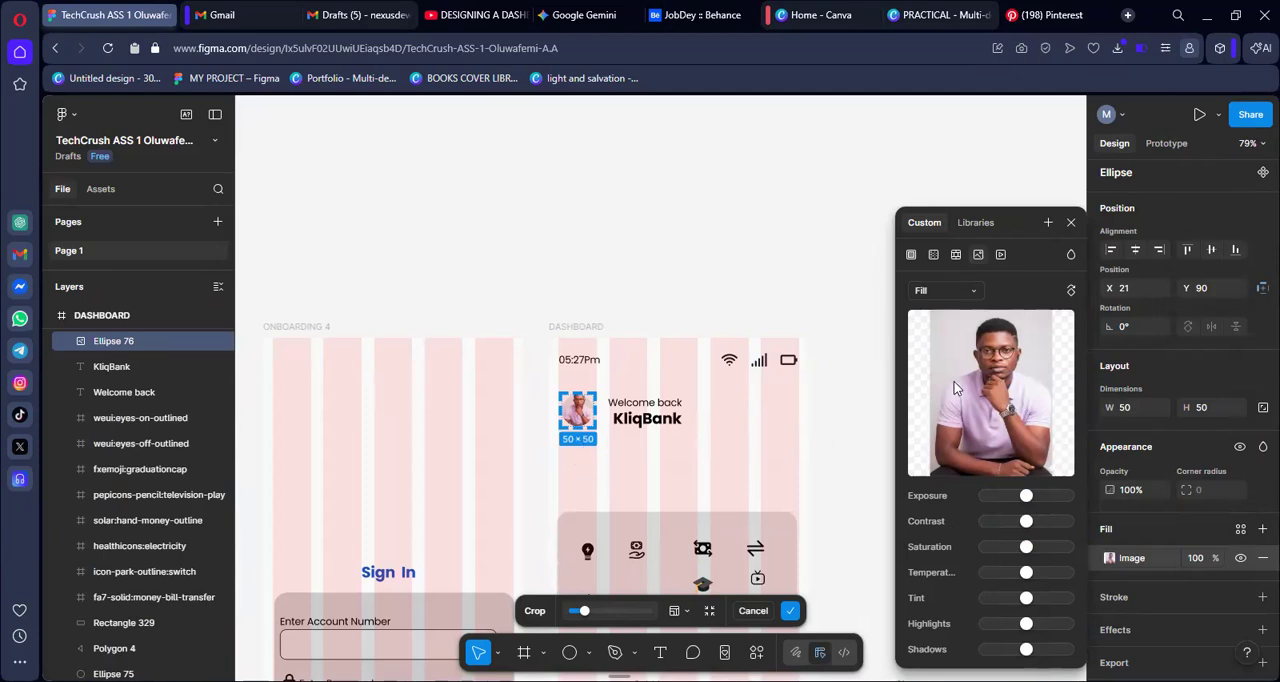
Set the circle's image fill to Crop and shift the photo down so the whole head sits inside the circle
left_click(972, 291)
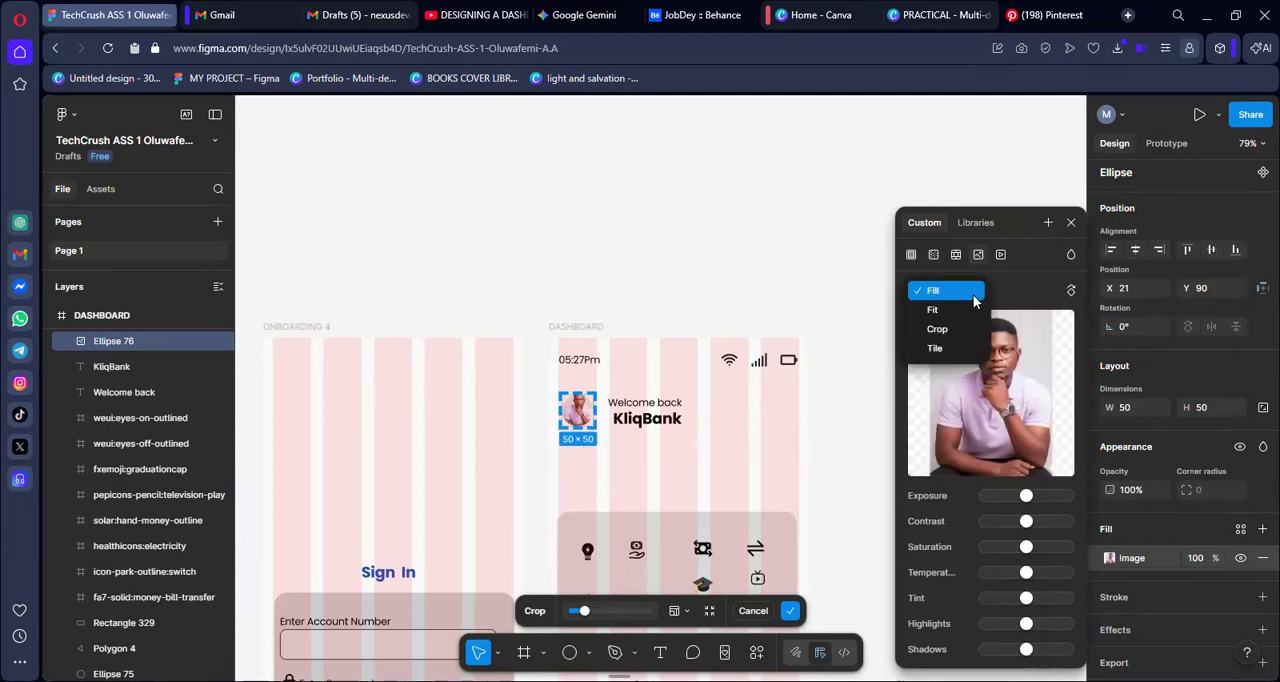
left_click(940, 330)
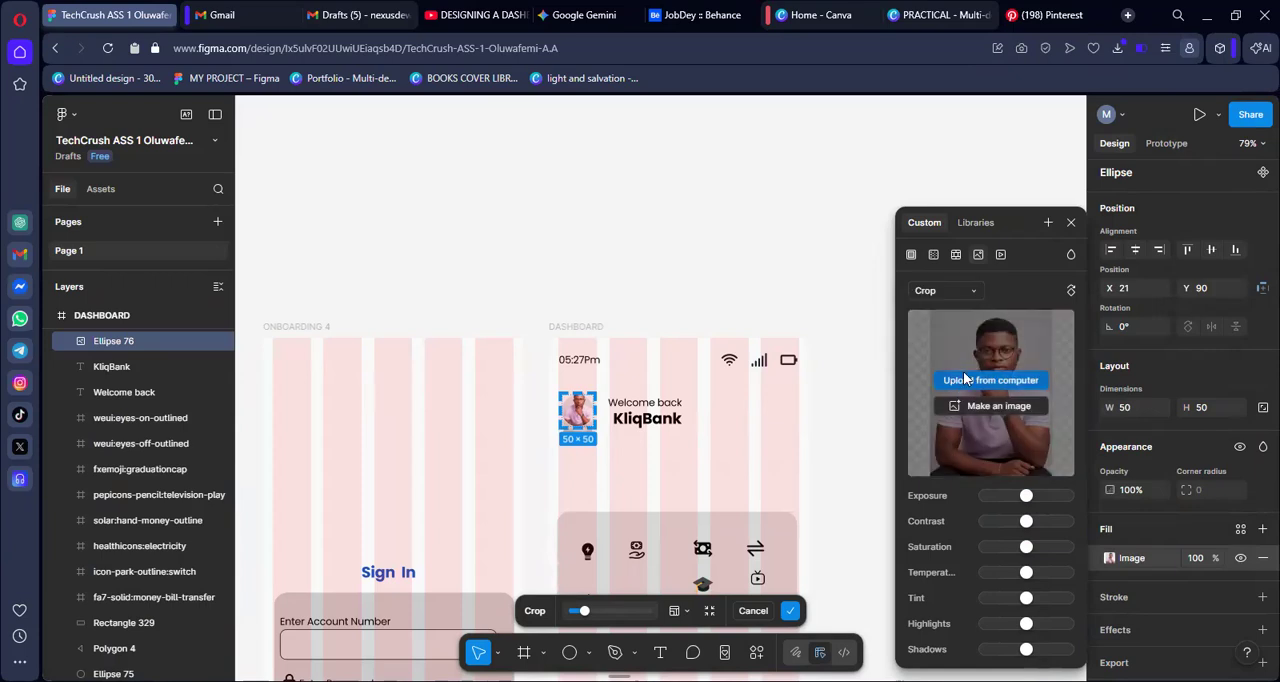
scroll(588, 432, "up", 1)
scroll(588, 432, "up", 5)
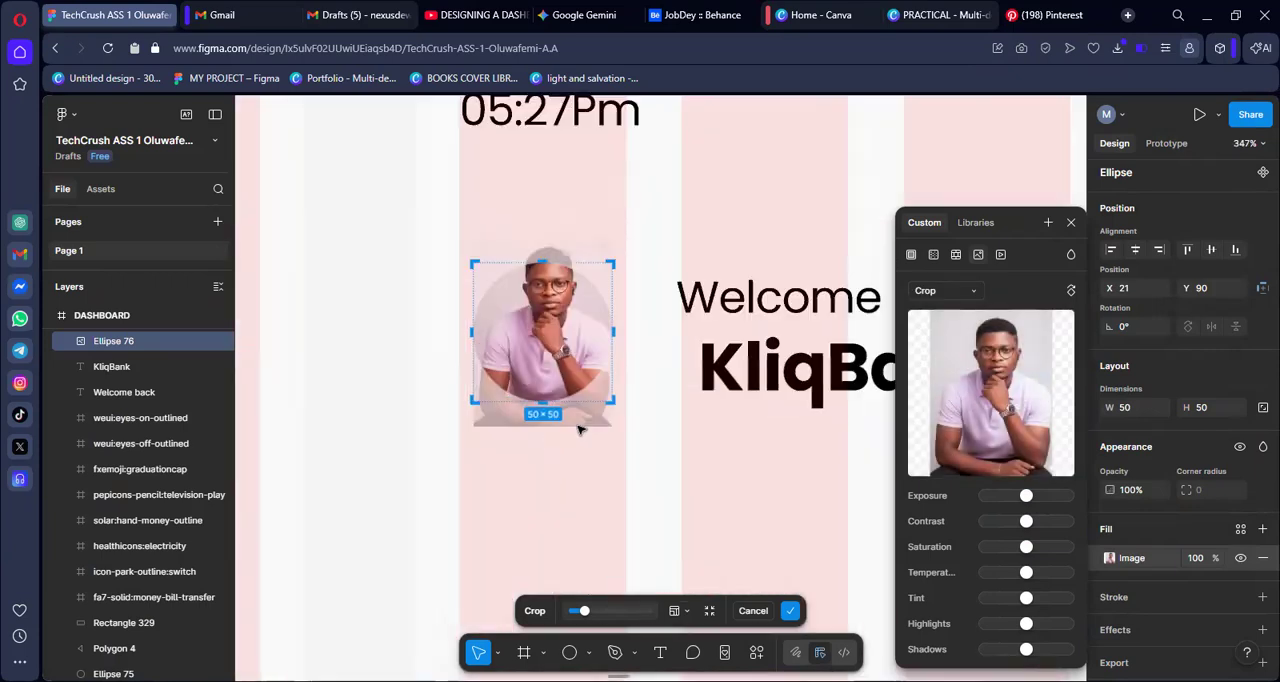
mouse_move(536, 319)
left_mouse_down()
mouse_move(530, 356)
mouse_move(528, 342)
left_mouse_up()
left_click(402, 377)
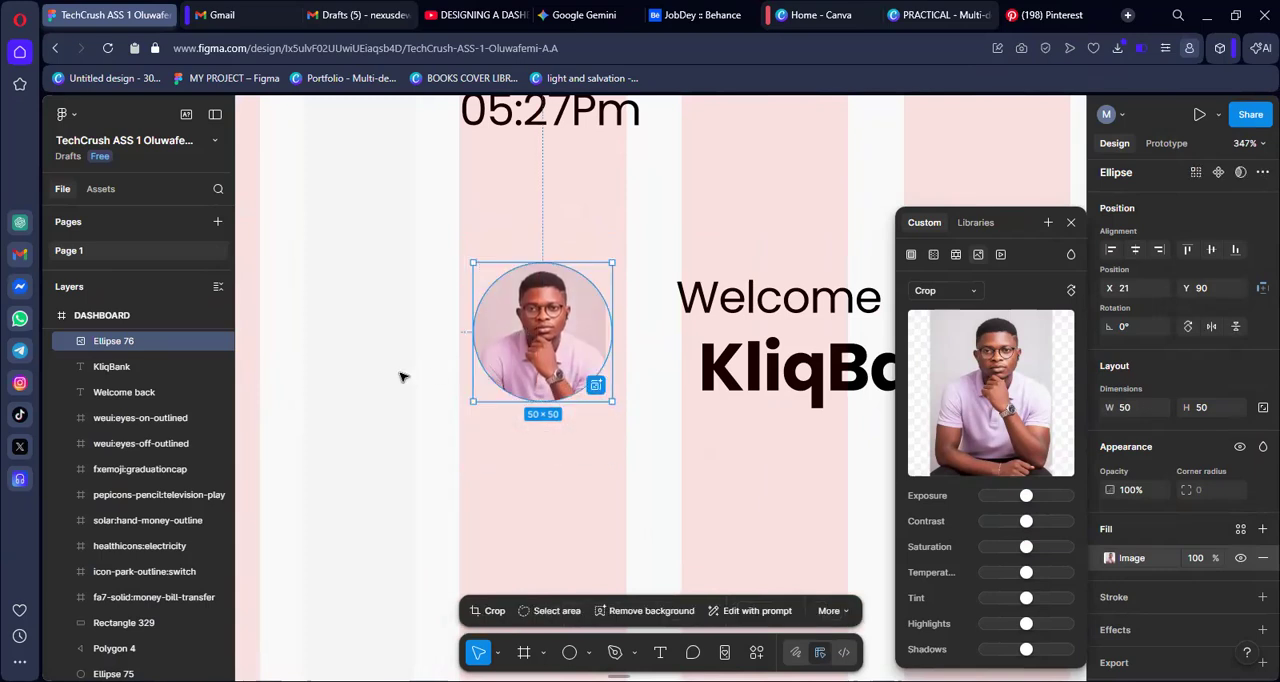
left_click(402, 377)
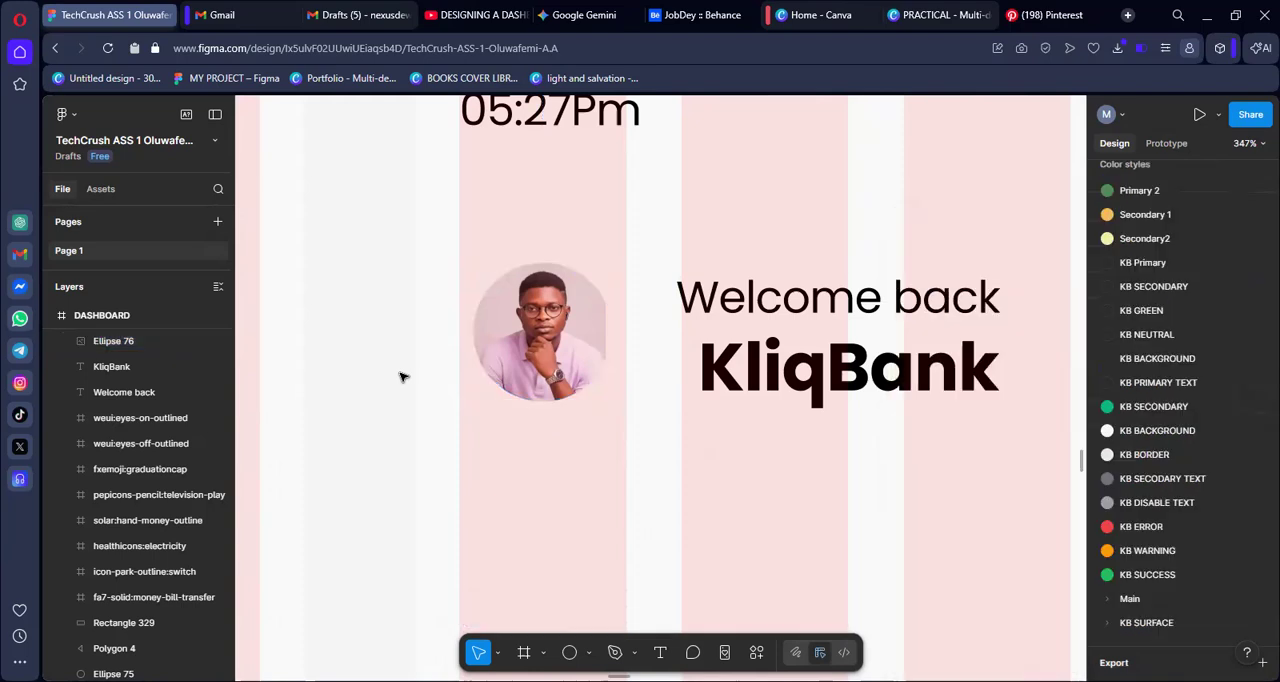
Reopen the Crop adjustment of the circle's portrait and nudge the photo slightly to the right within the circle
left_click(533, 350)
double_click(533, 350)
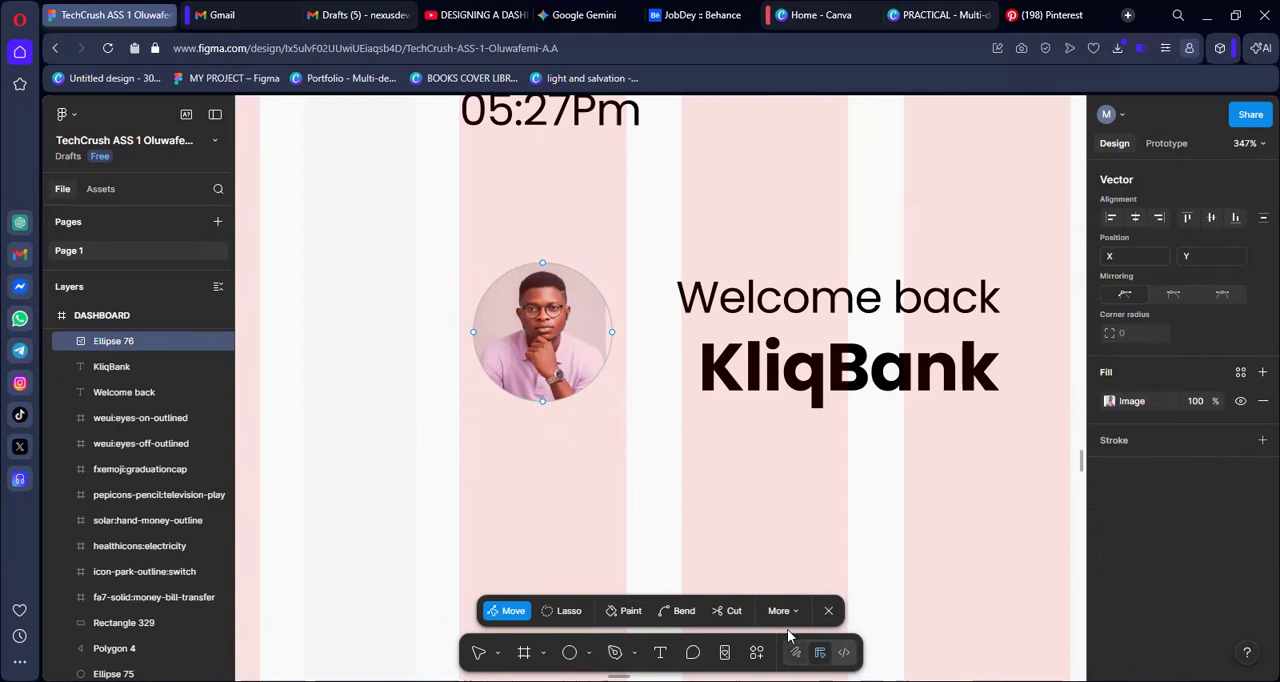
left_click(828, 610)
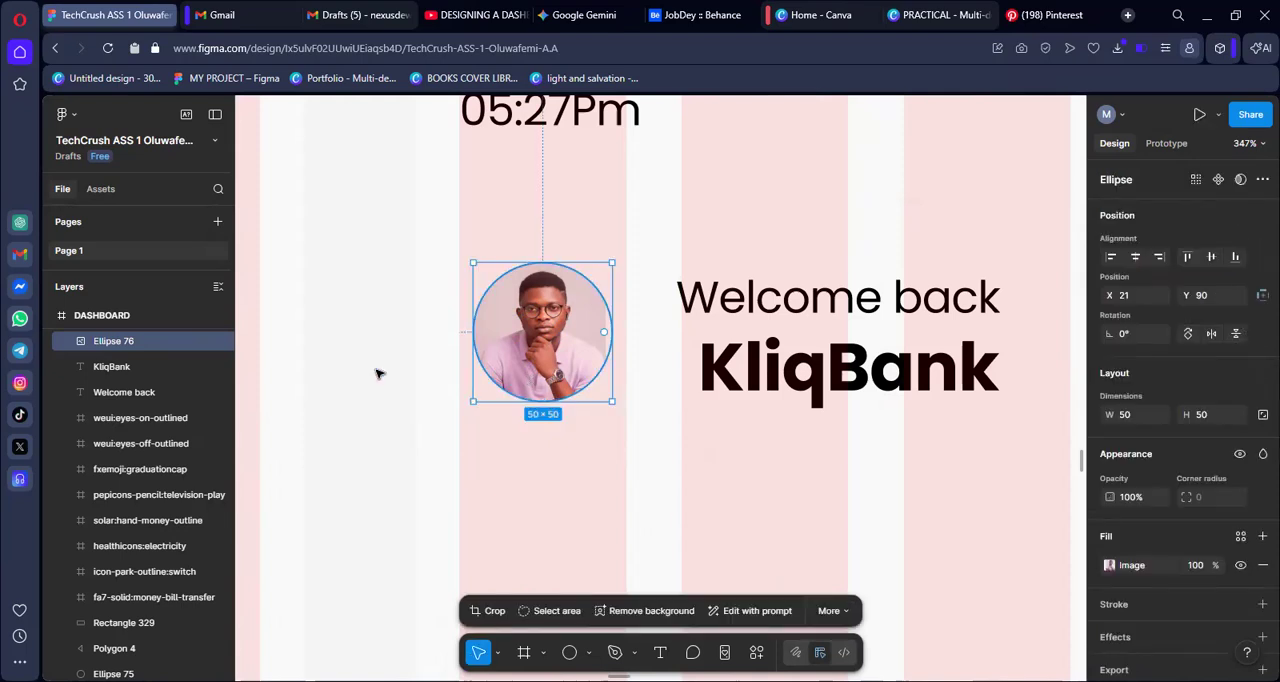
left_click(1108, 565)
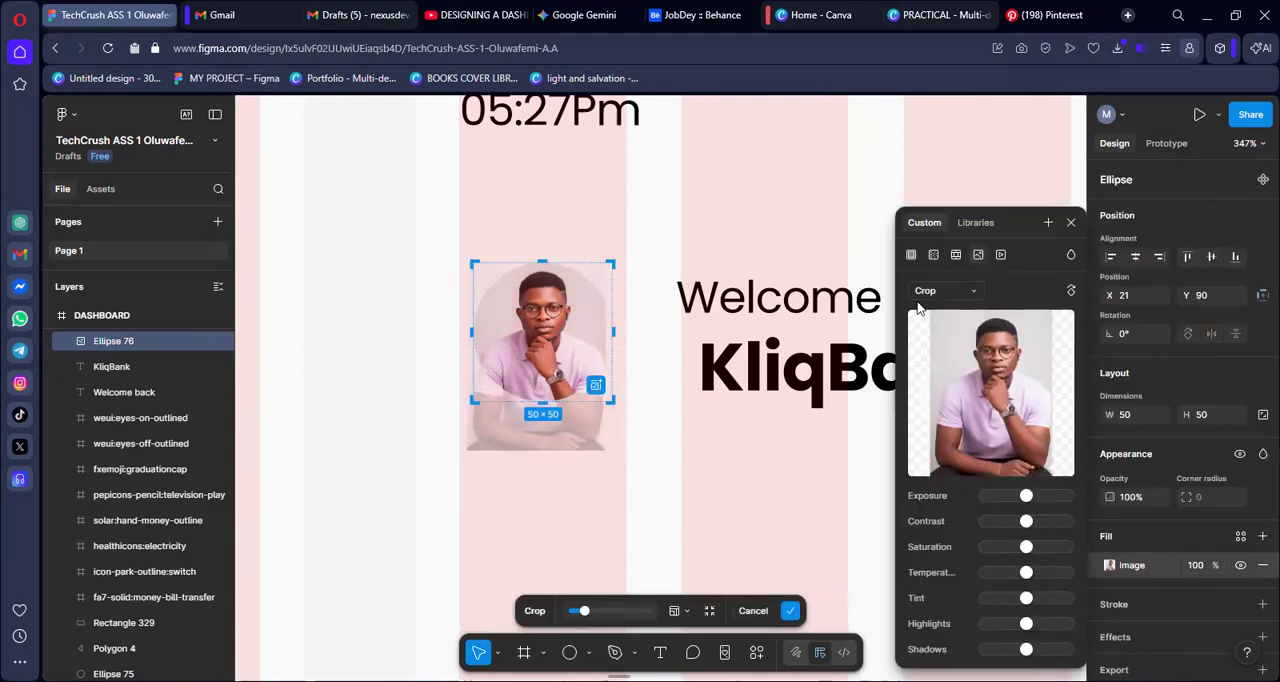
left_click(975, 294)
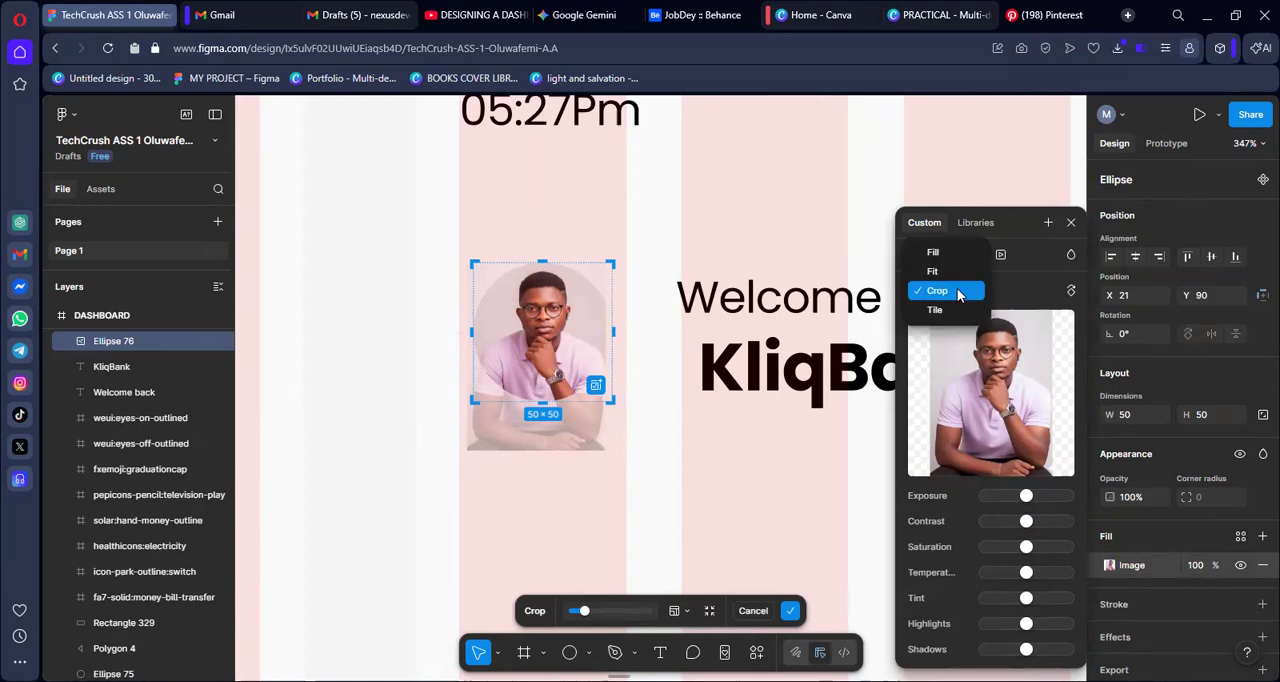
left_click(946, 291)
left_click(581, 342)
left_click_drag(582, 342, 585, 342)
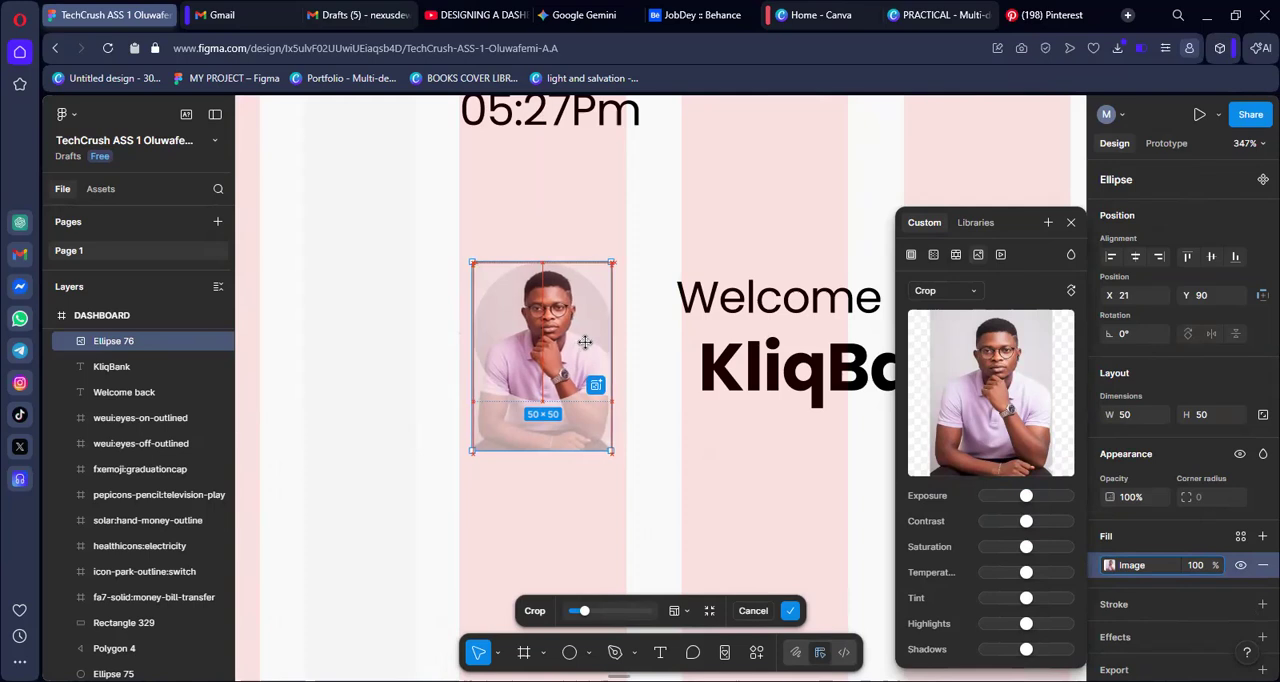
left_click(388, 358)
left_click(388, 358)
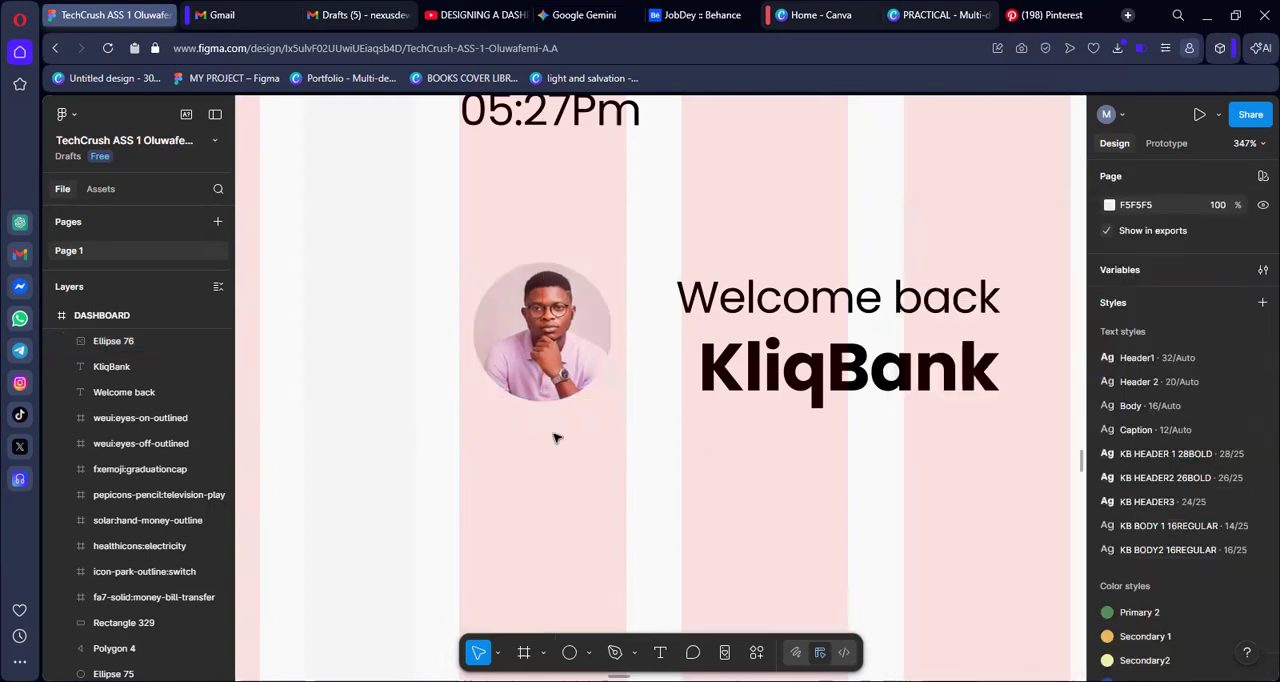
Fine-tune the portrait's position inside the profile circle with the image fill's Crop adjustment and apply it
left_click(604, 346)
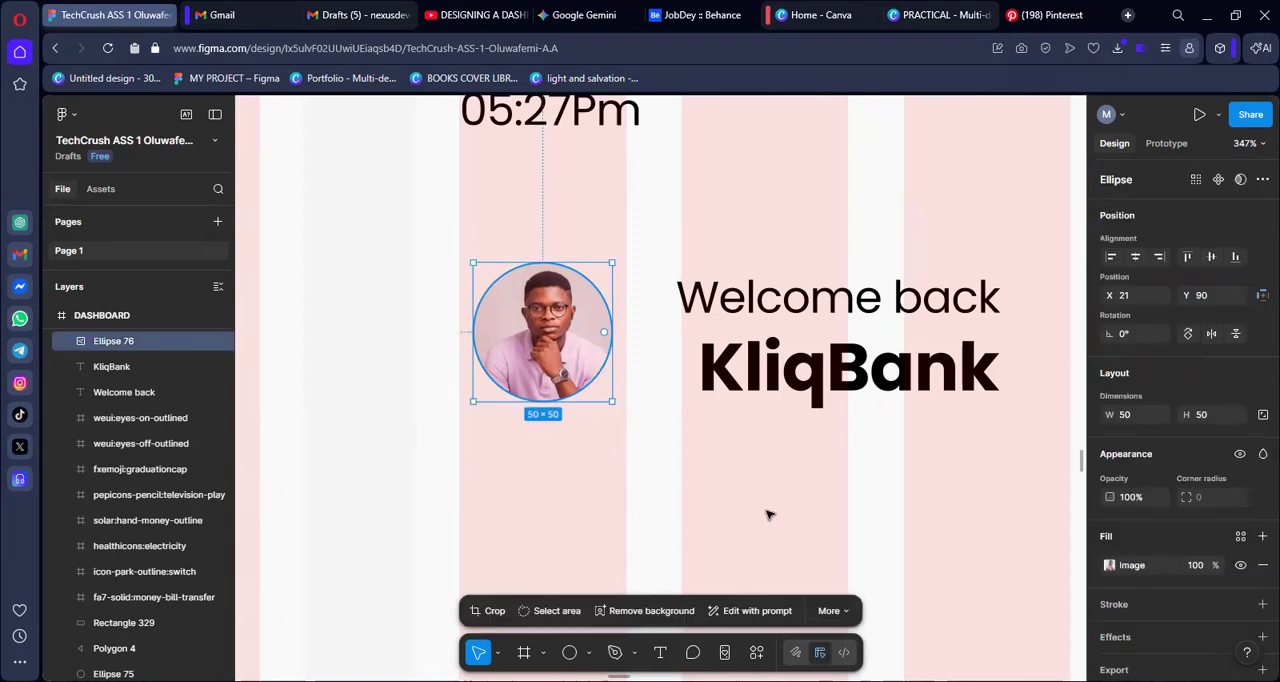
left_click(1110, 565)
left_click(960, 290)
left_click(950, 336)
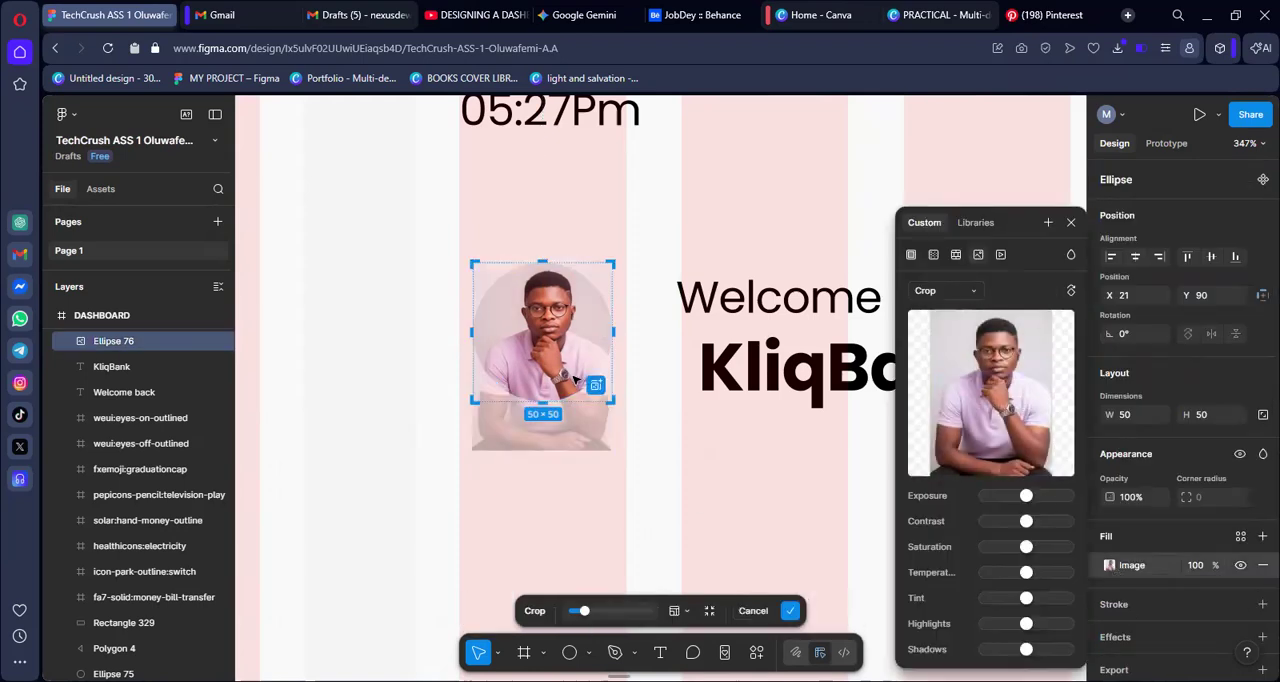
left_click_drag(522, 362, 525, 361)
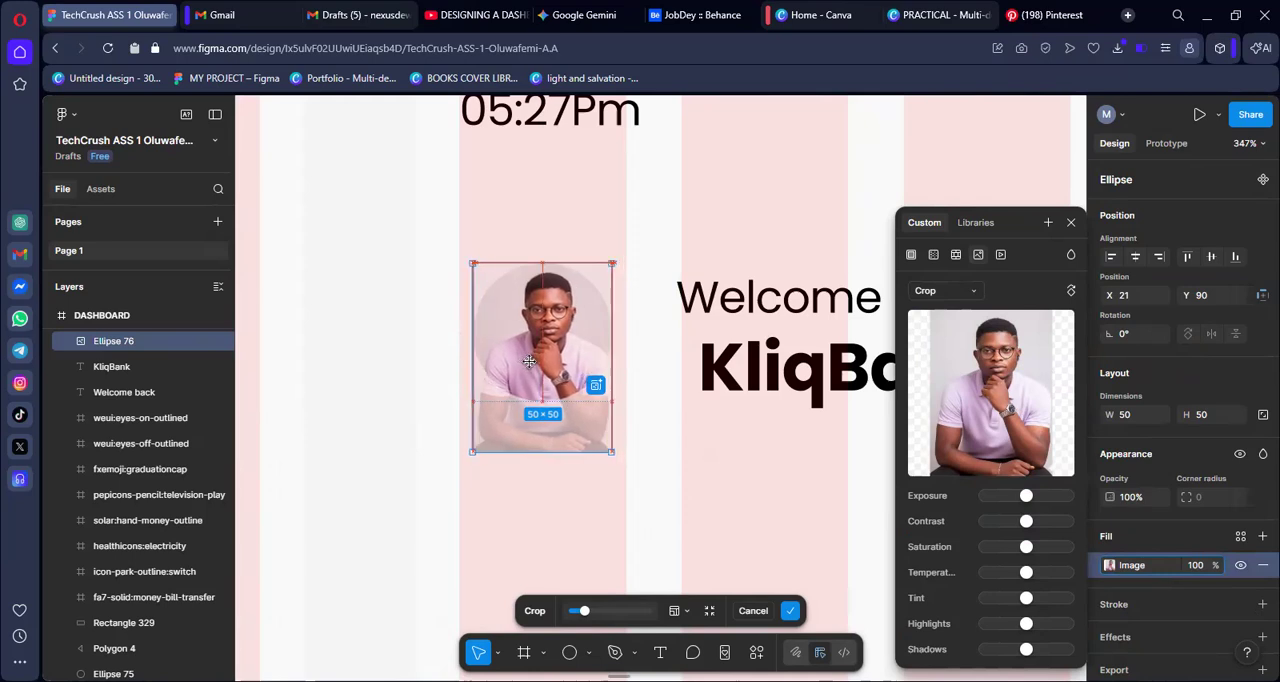
key("Return")
left_click(379, 362)
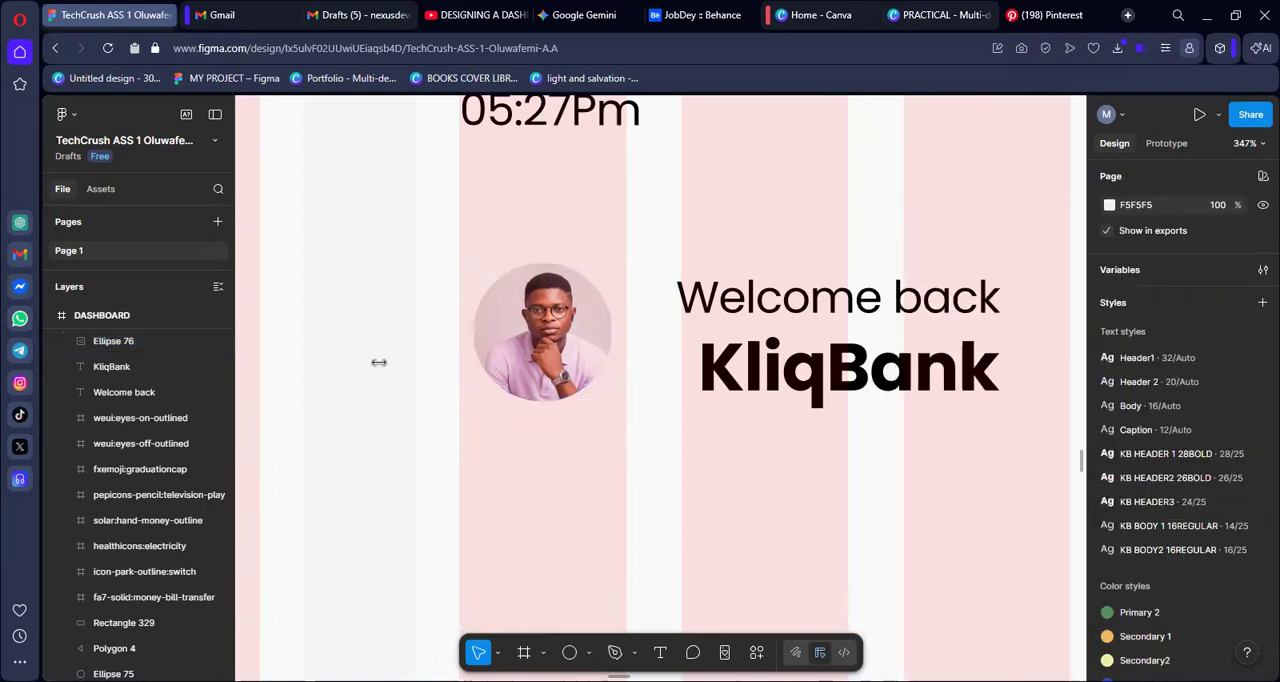
Add a dark stroke to the profile circle using a colour from the KB styles
left_click(589, 332)
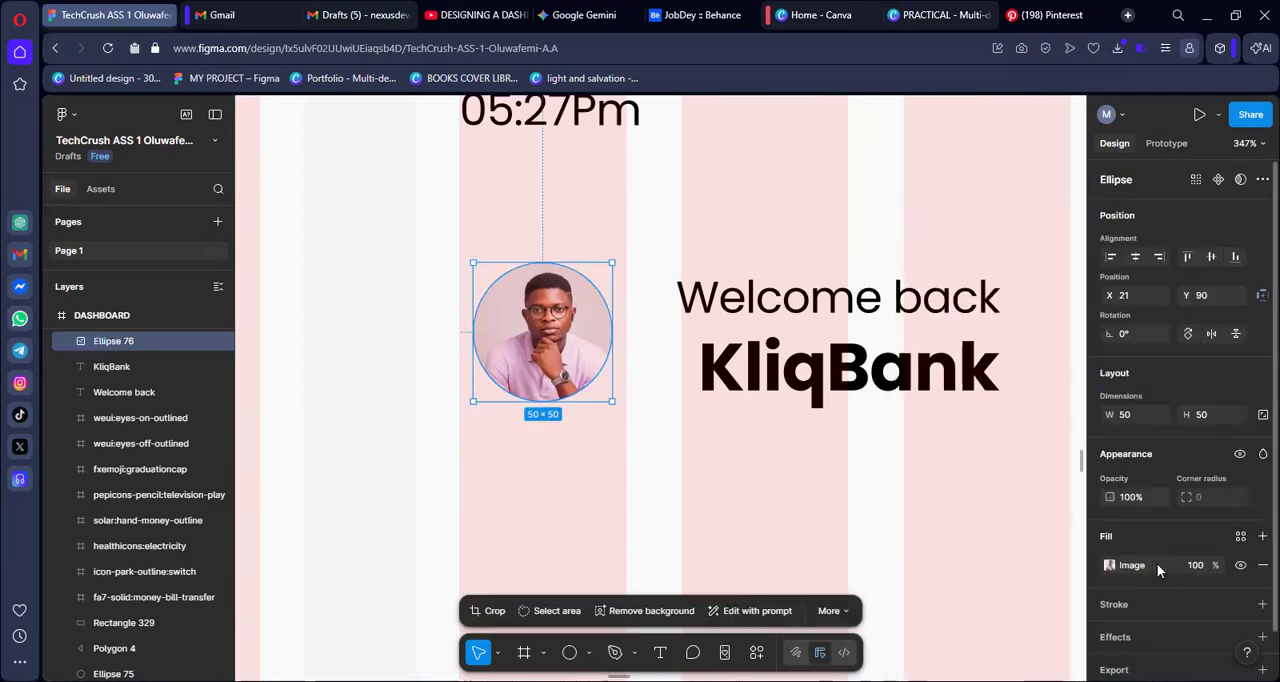
scroll(1155, 567, "down", 1)
left_click(1239, 558)
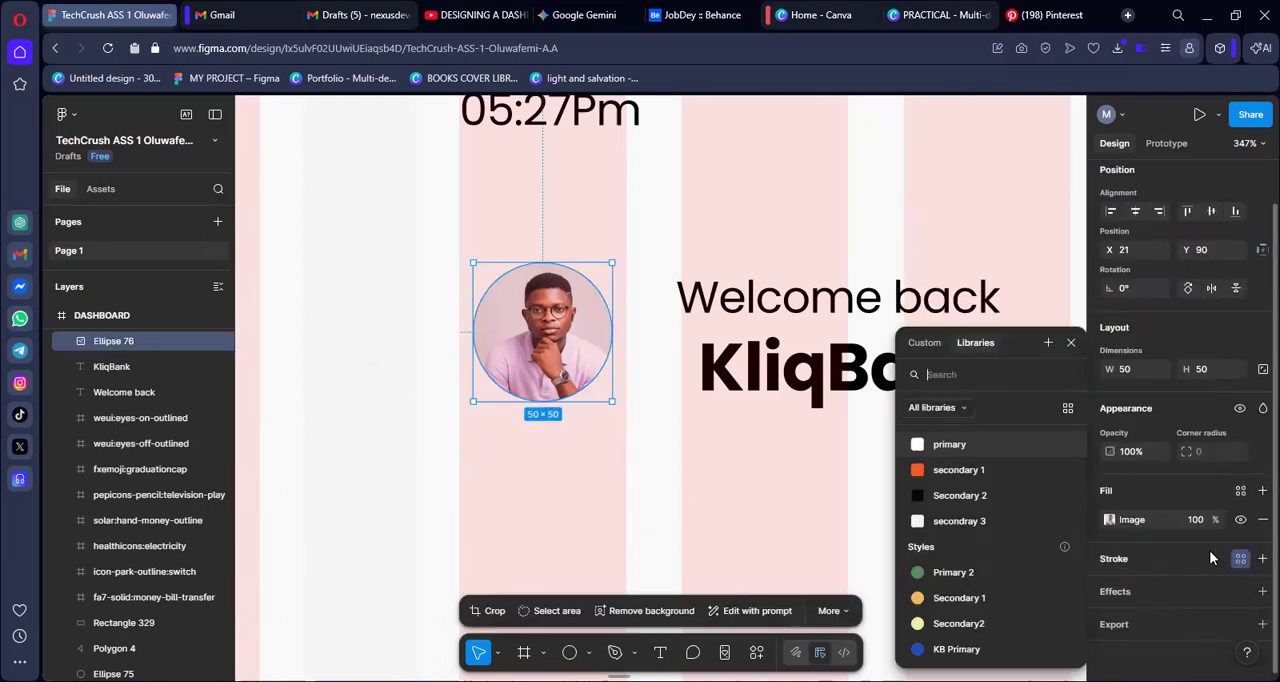
type("kb")
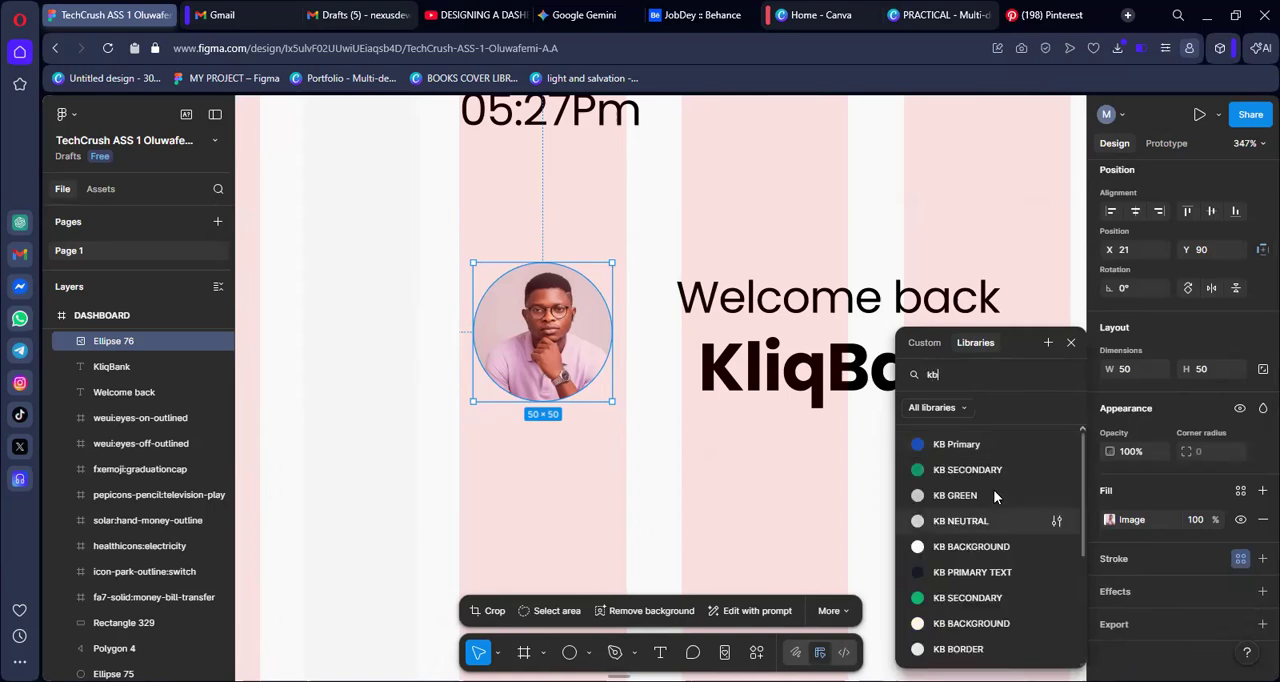
left_click(557, 565)
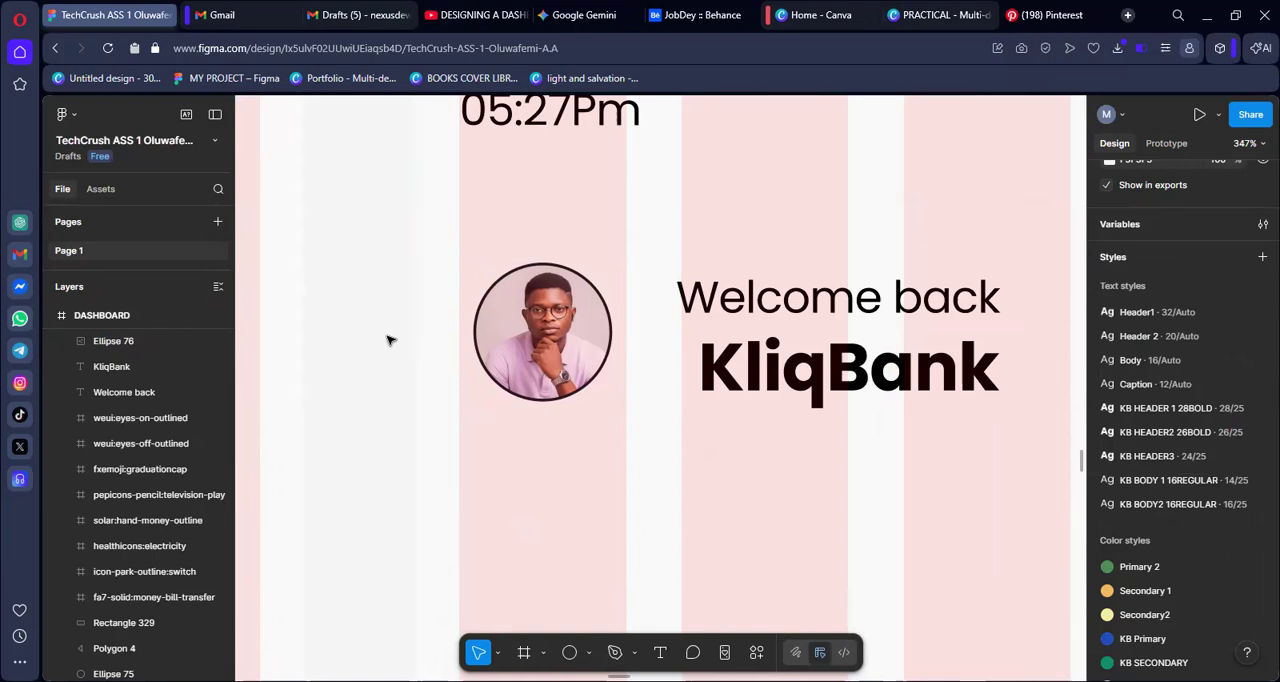
Move the "Welcome back" and "KliqBank" texts closer to the profile circle, left-aligned with each other at X 78
scroll(389, 340, "down", 5)
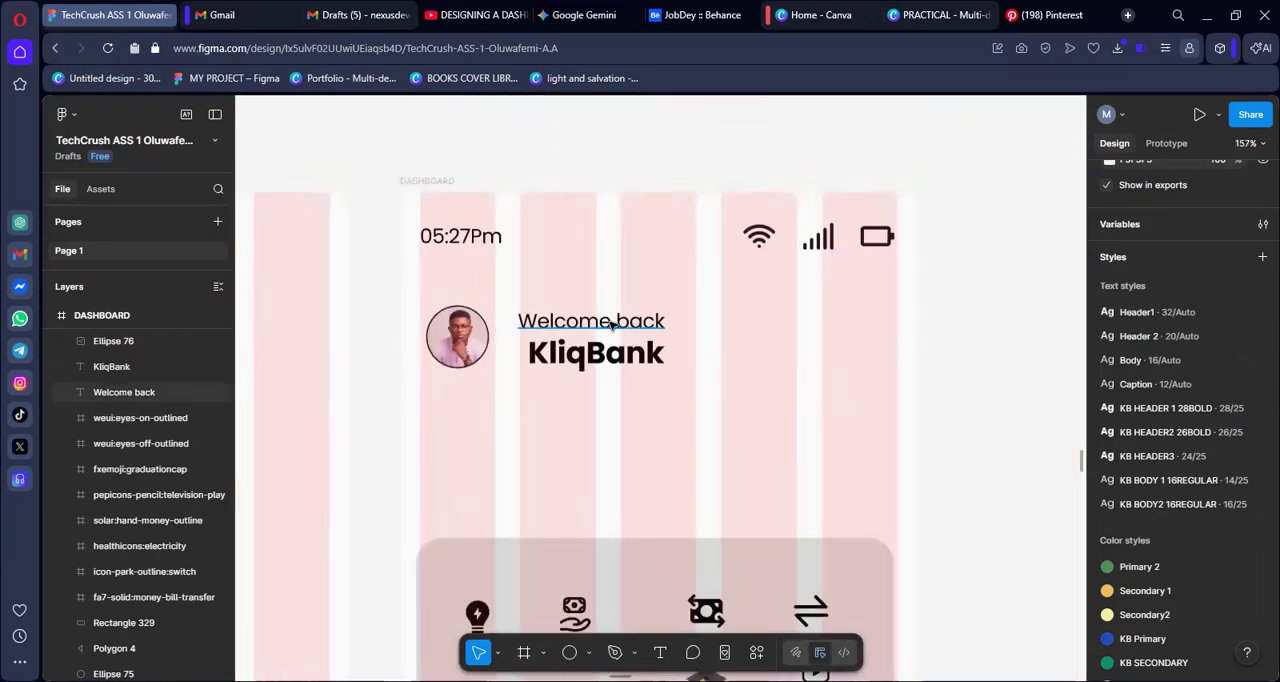
left_click(612, 325)
double_click(605, 330)
key("Escape")
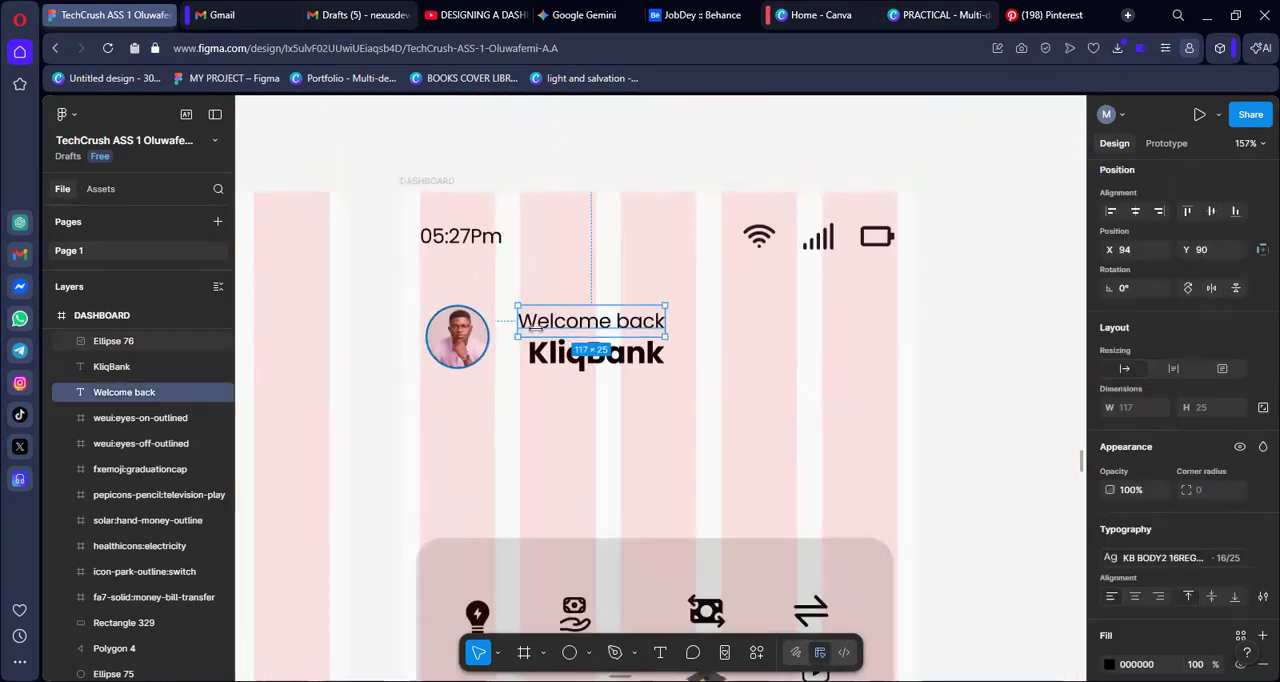
left_click_drag(572, 330, 553, 331)
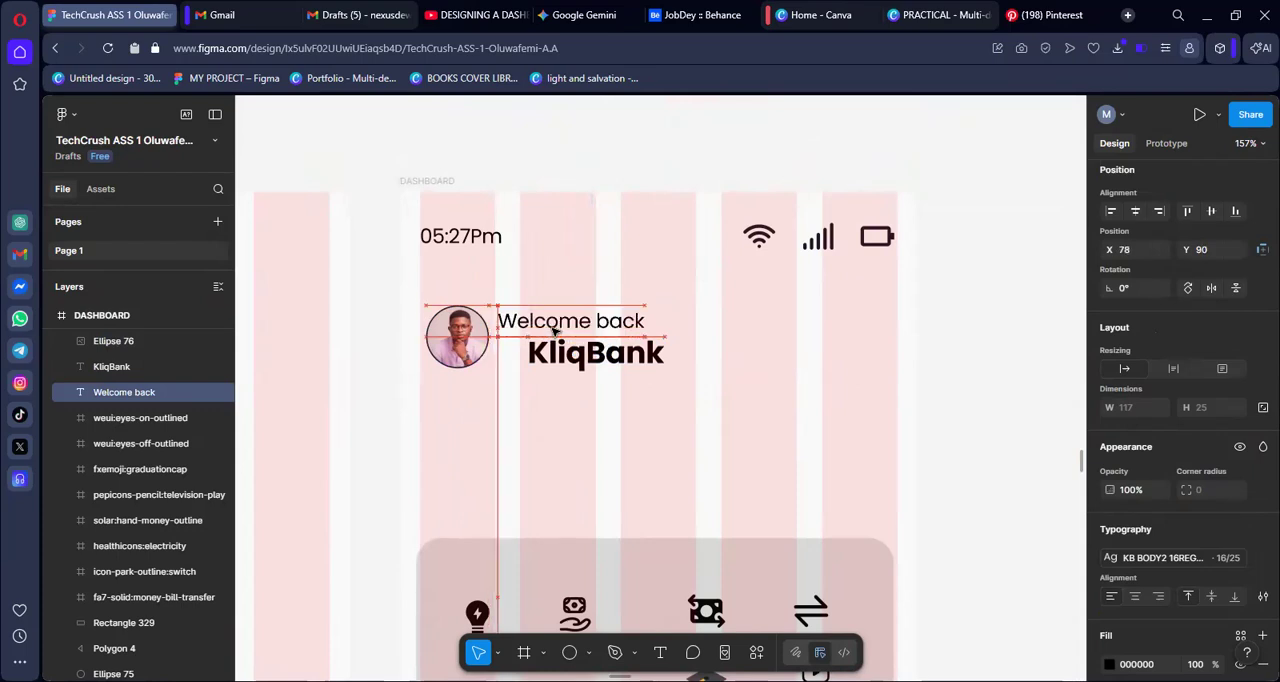
left_click(624, 362)
left_click_drag(624, 362, 597, 361)
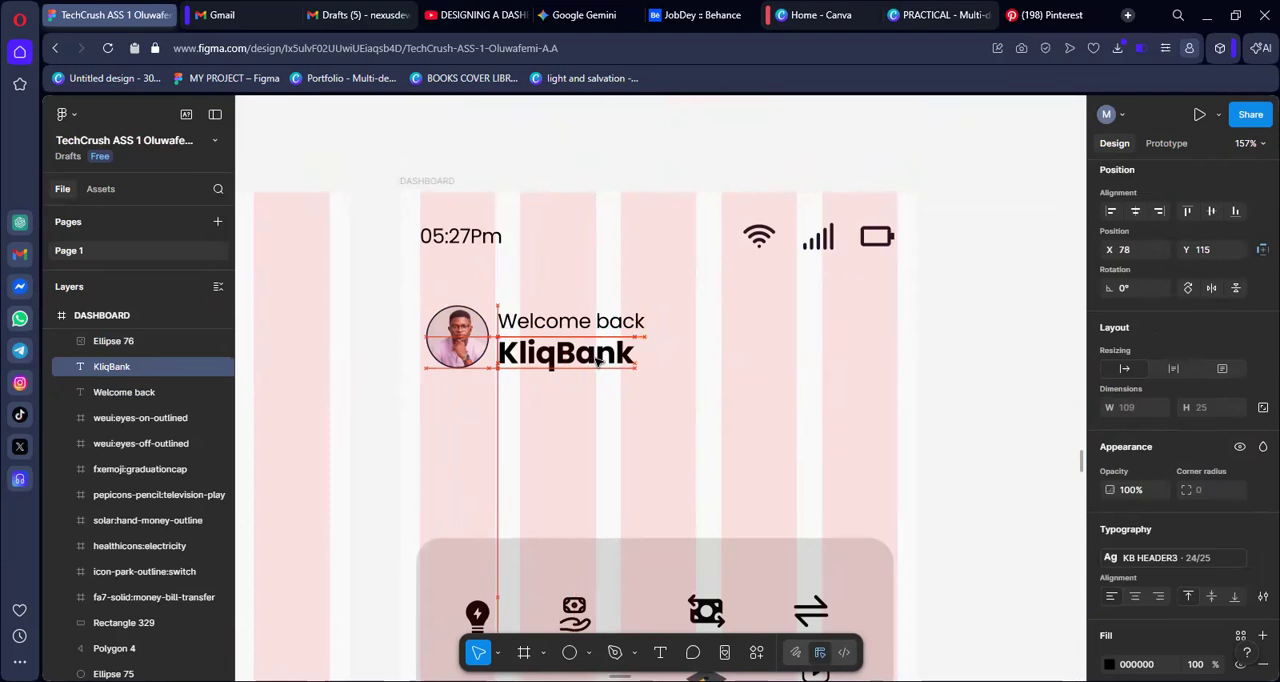
left_click(357, 357)
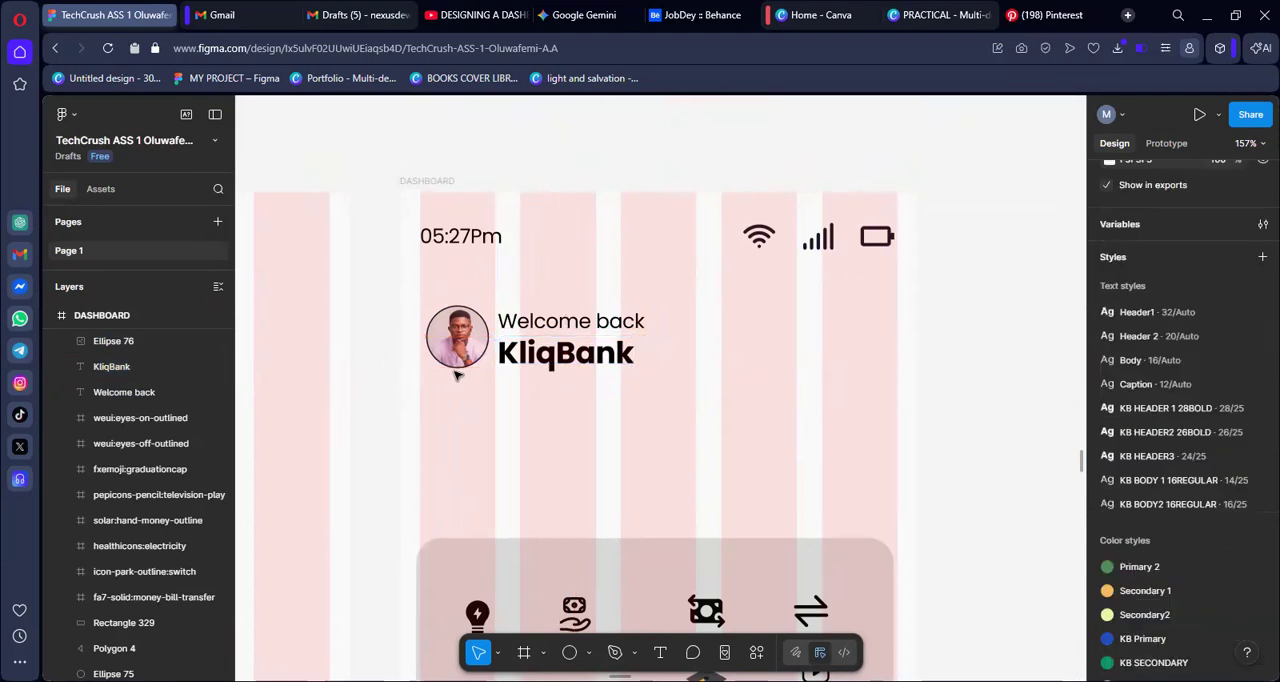
Move the rounded card up beneath the welcome texts to X 16, Y 168
scroll(598, 376, "down", 5)
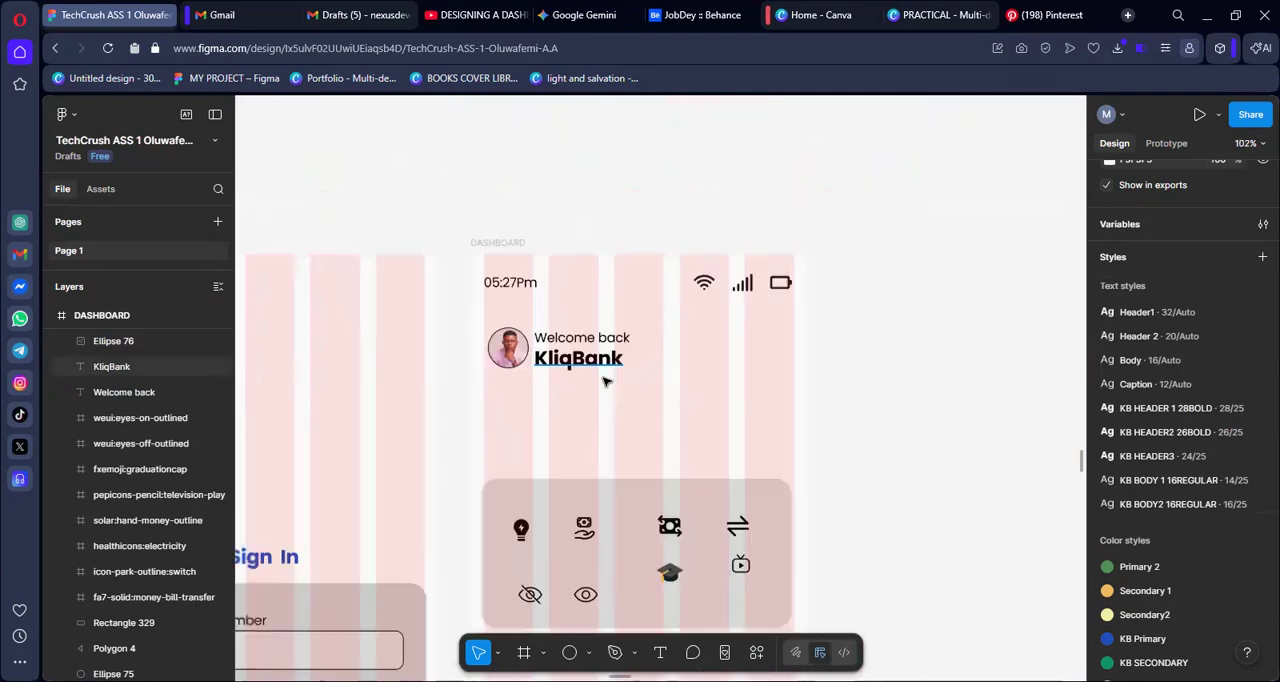
scroll(598, 376, "down", 2)
scroll(598, 376, "up", 4)
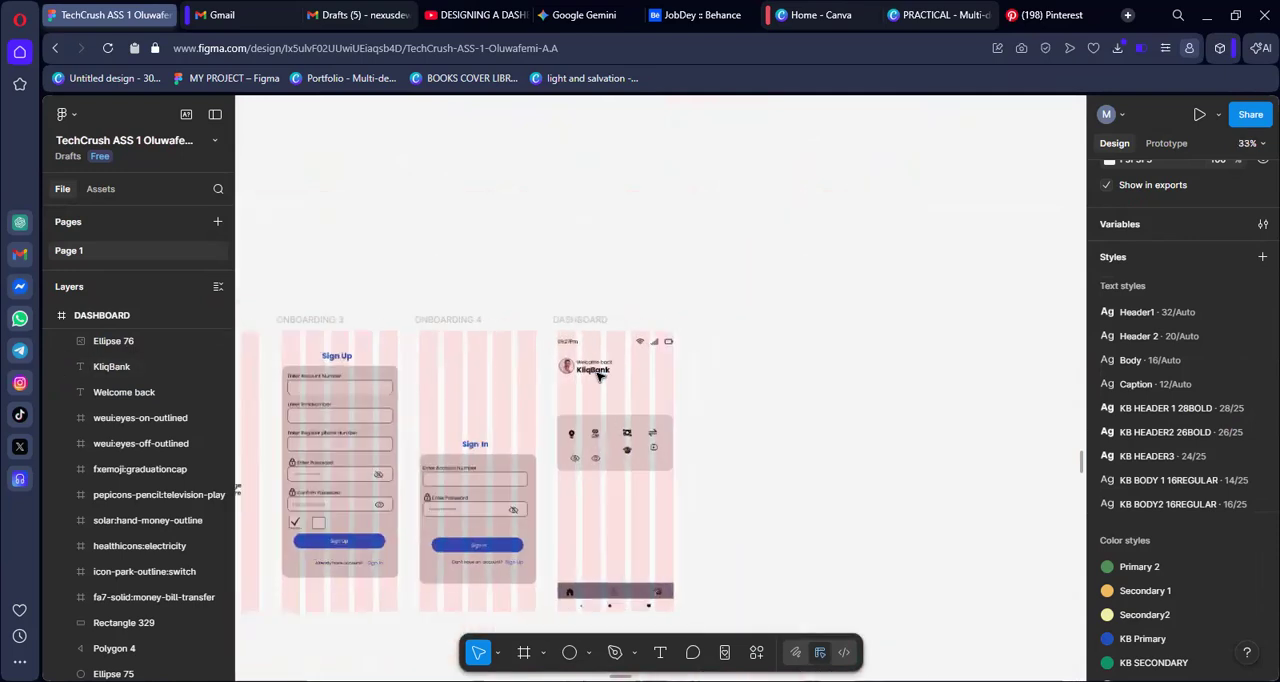
scroll(598, 376, "up", 4)
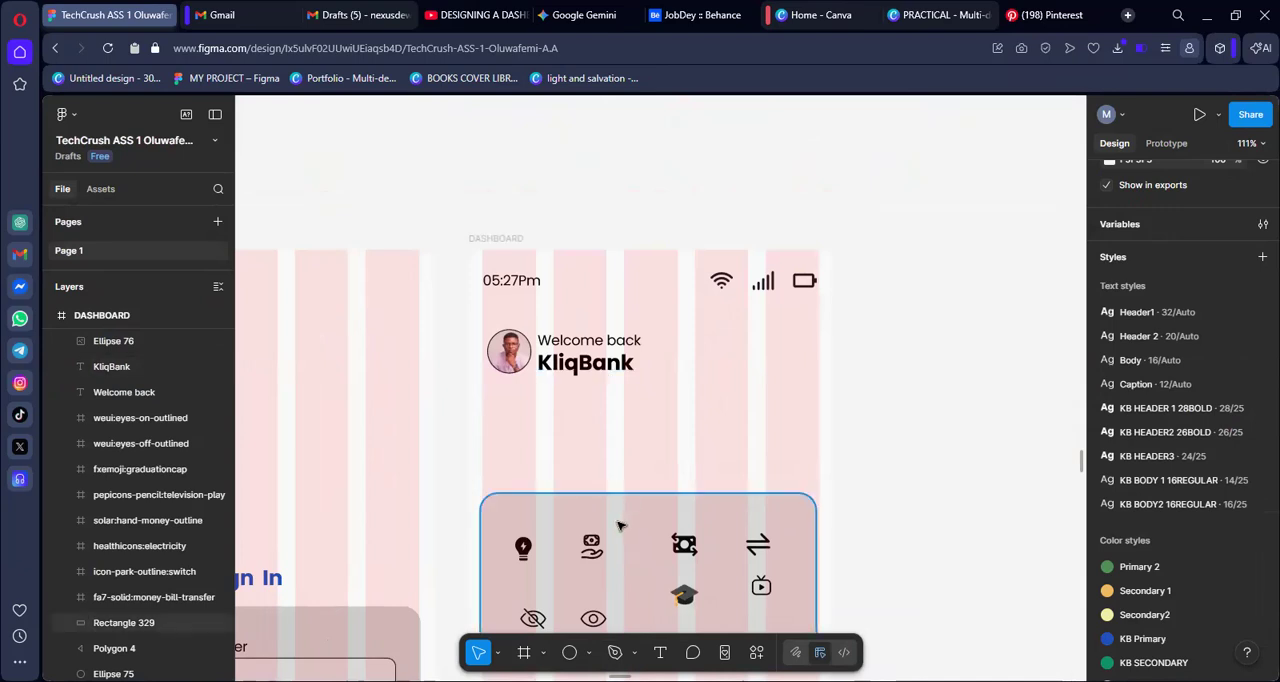
left_click_drag(609, 519, 612, 425)
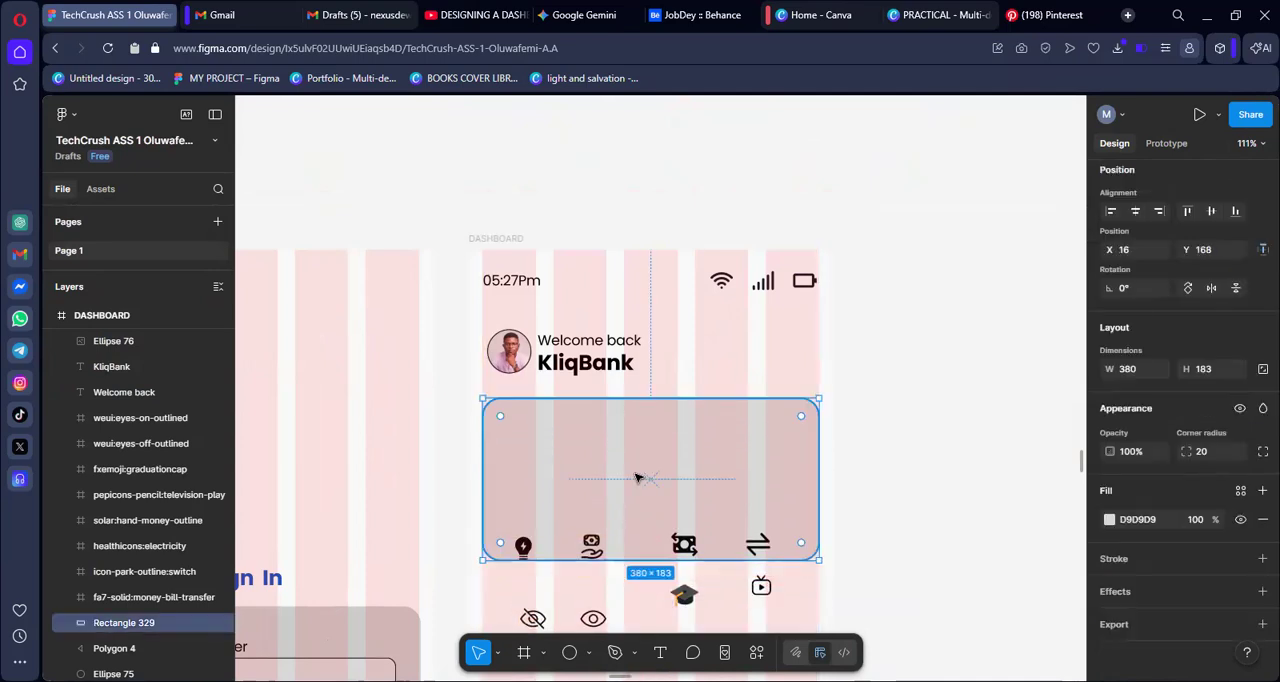
left_click(952, 440)
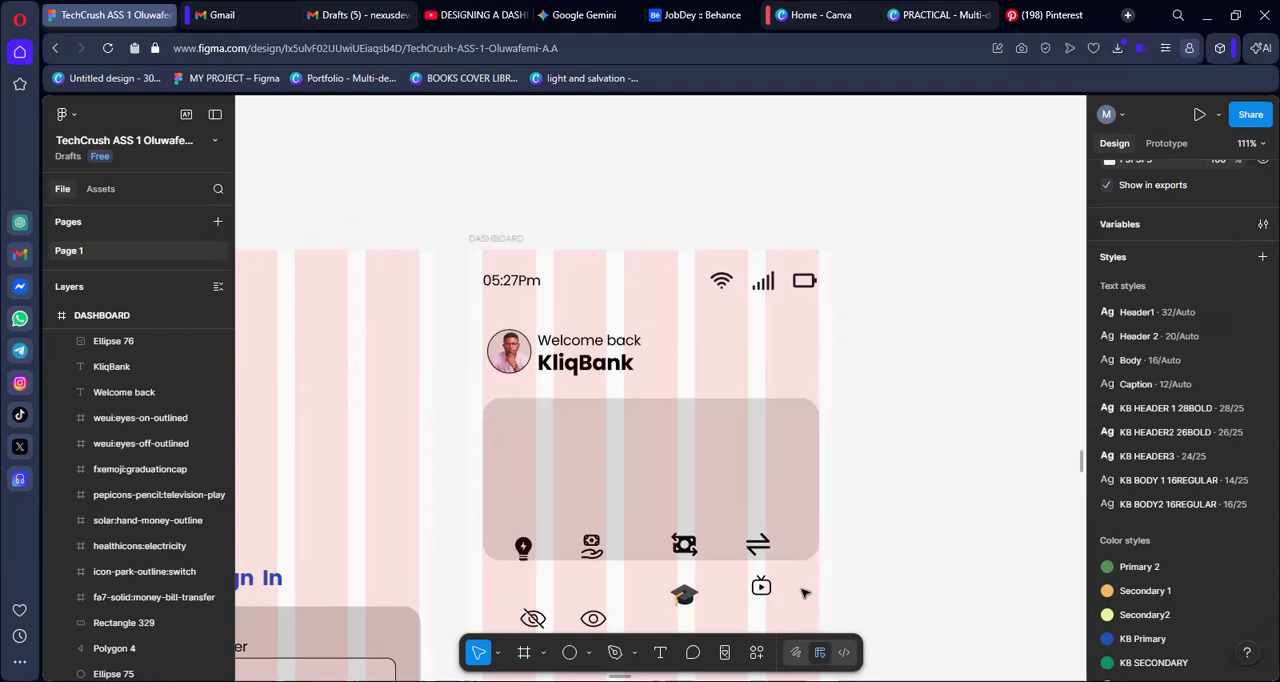
Add a text reading "Total Balance" on the empty canvas beside the DASHBOARD frame
left_click(659, 653)
left_click(956, 333)
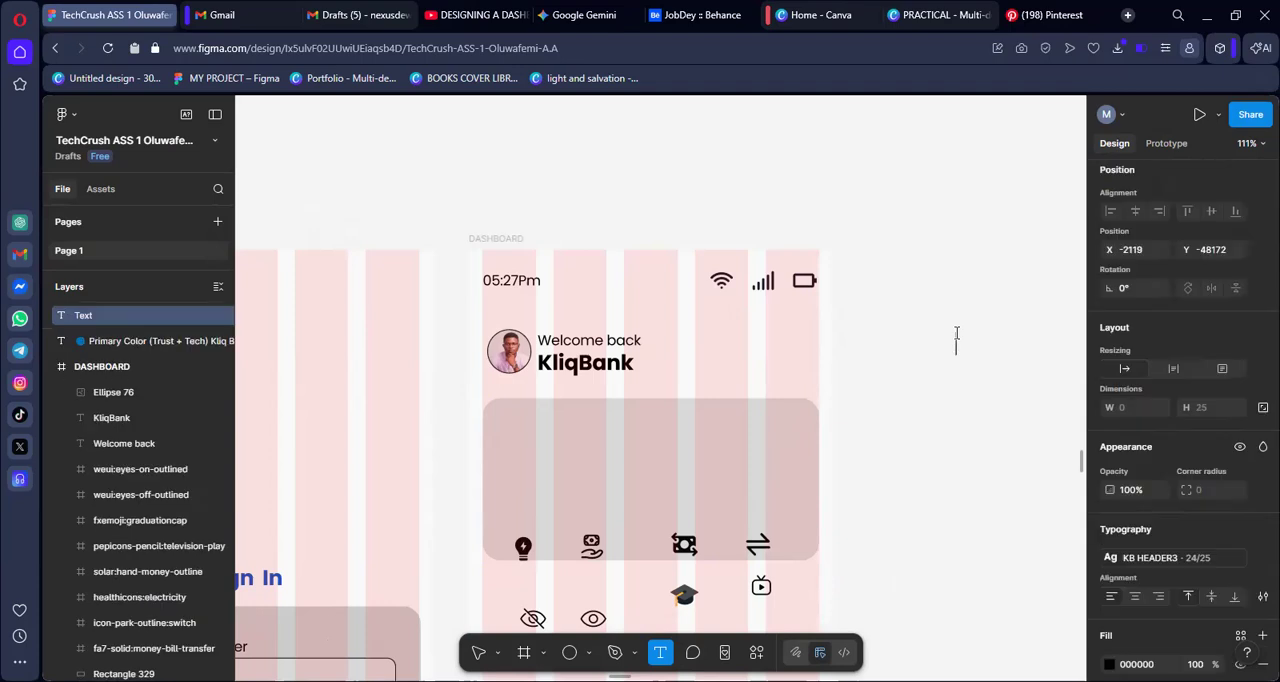
type("TO")
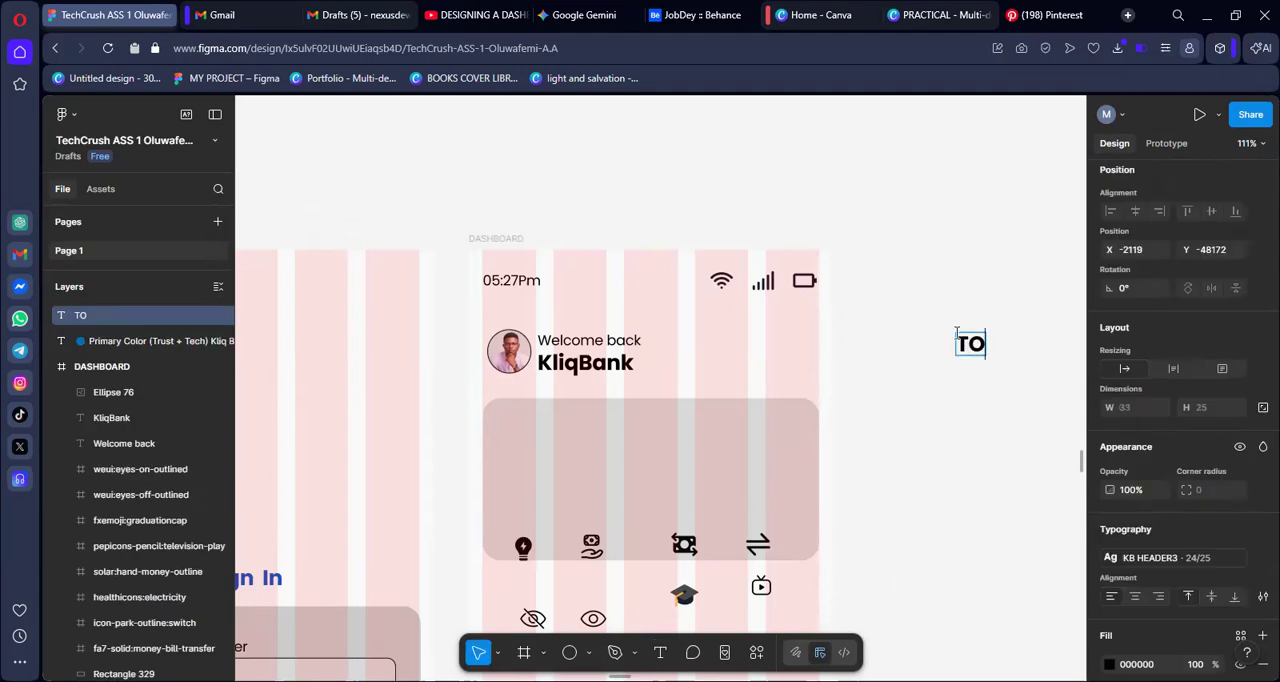
key("BackSpace")
type("otal")
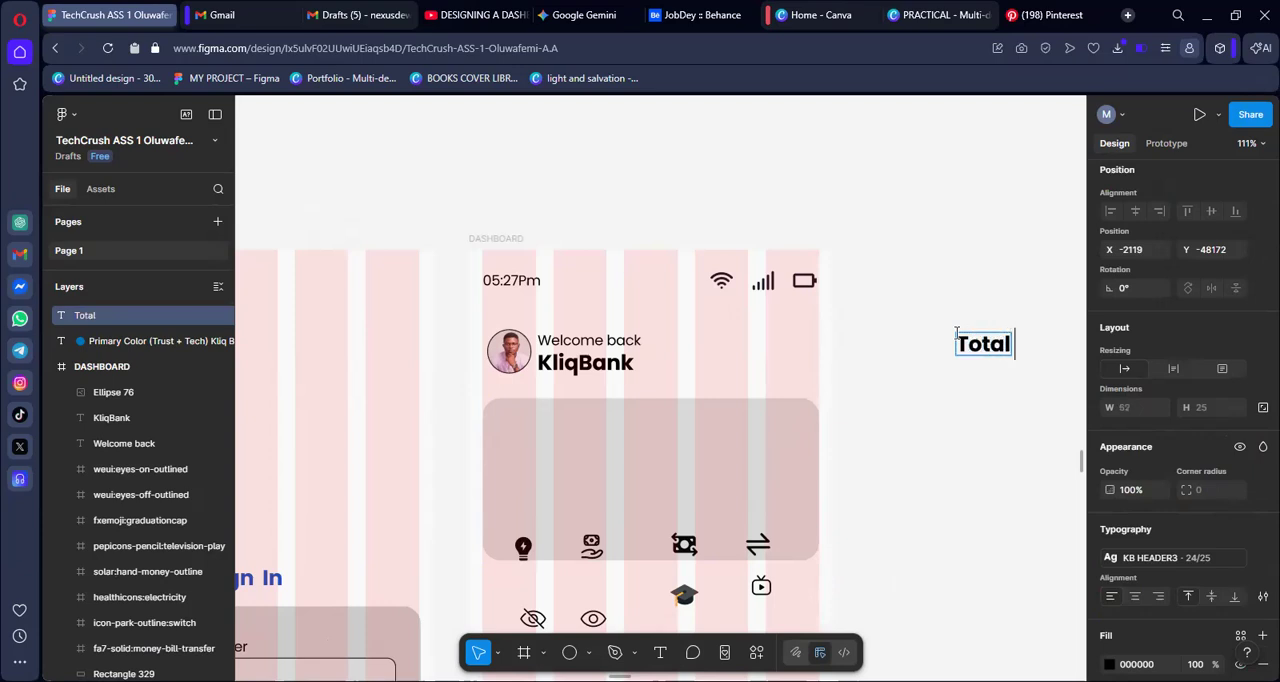
type(" Balance")
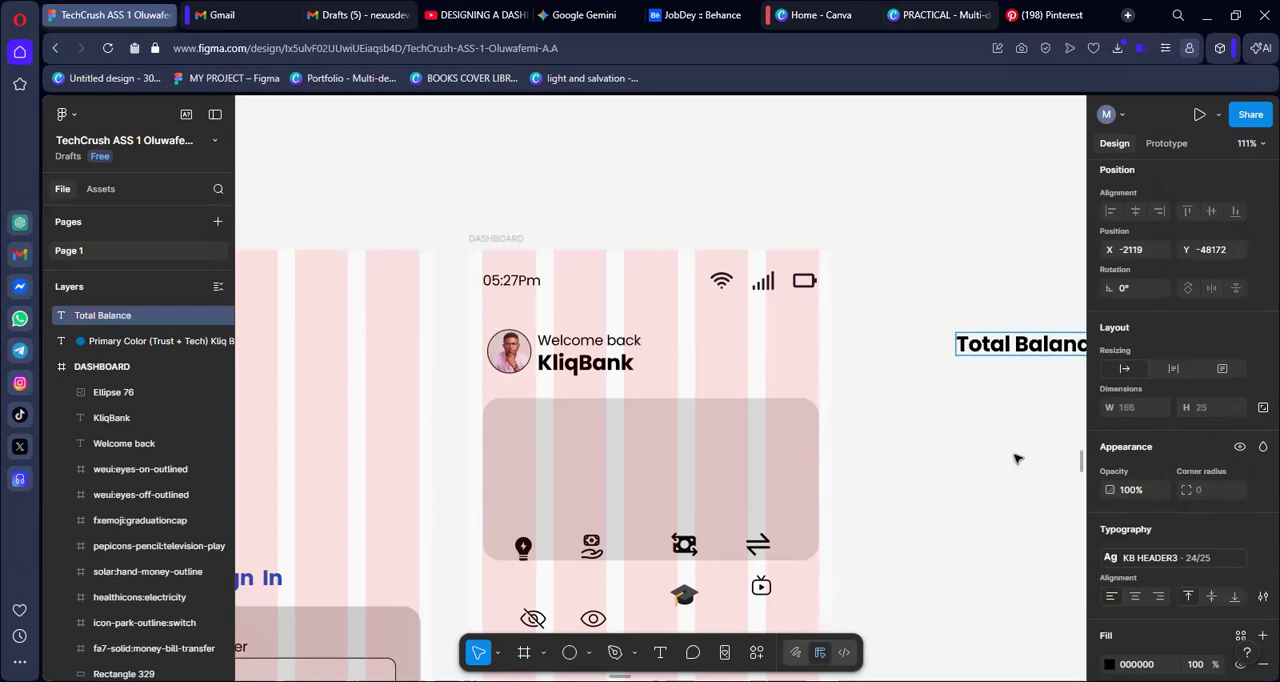
scroll(1010, 455, "right", 3)
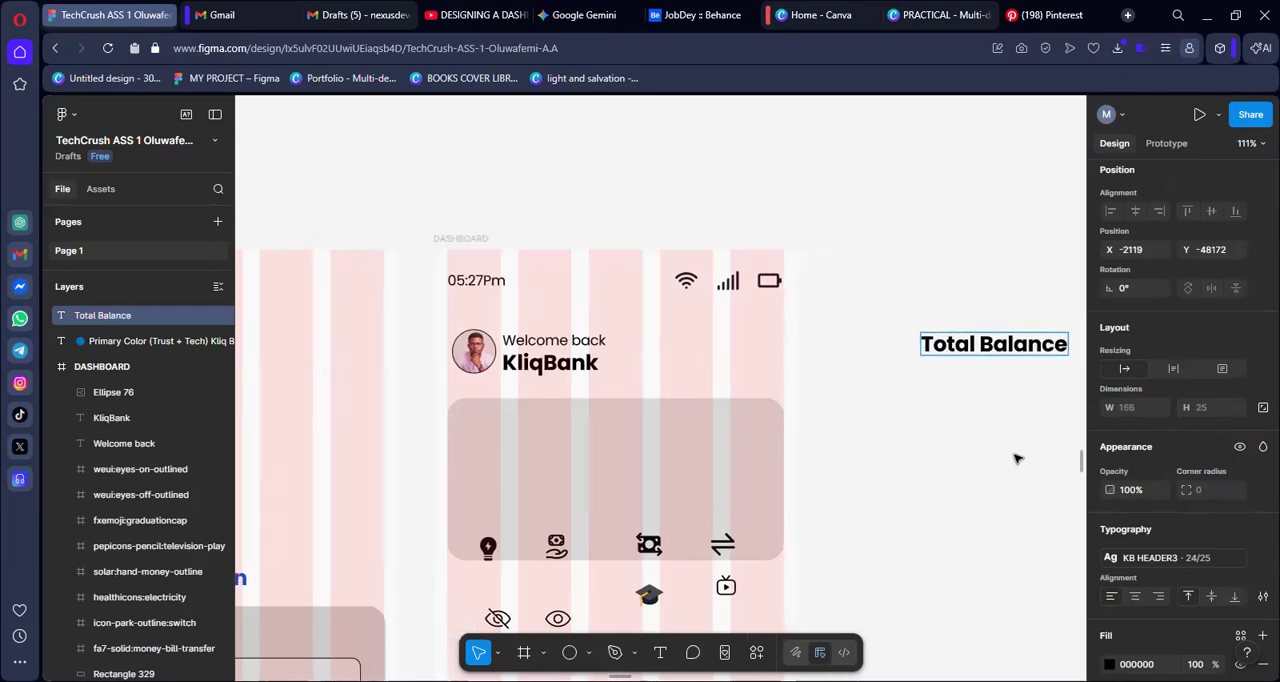
Apply the KB BODY2 16REGULAR text style to "Total Balance" and place it inside the card's upper-left corner at X 34, Y 179
left_click(1168, 562)
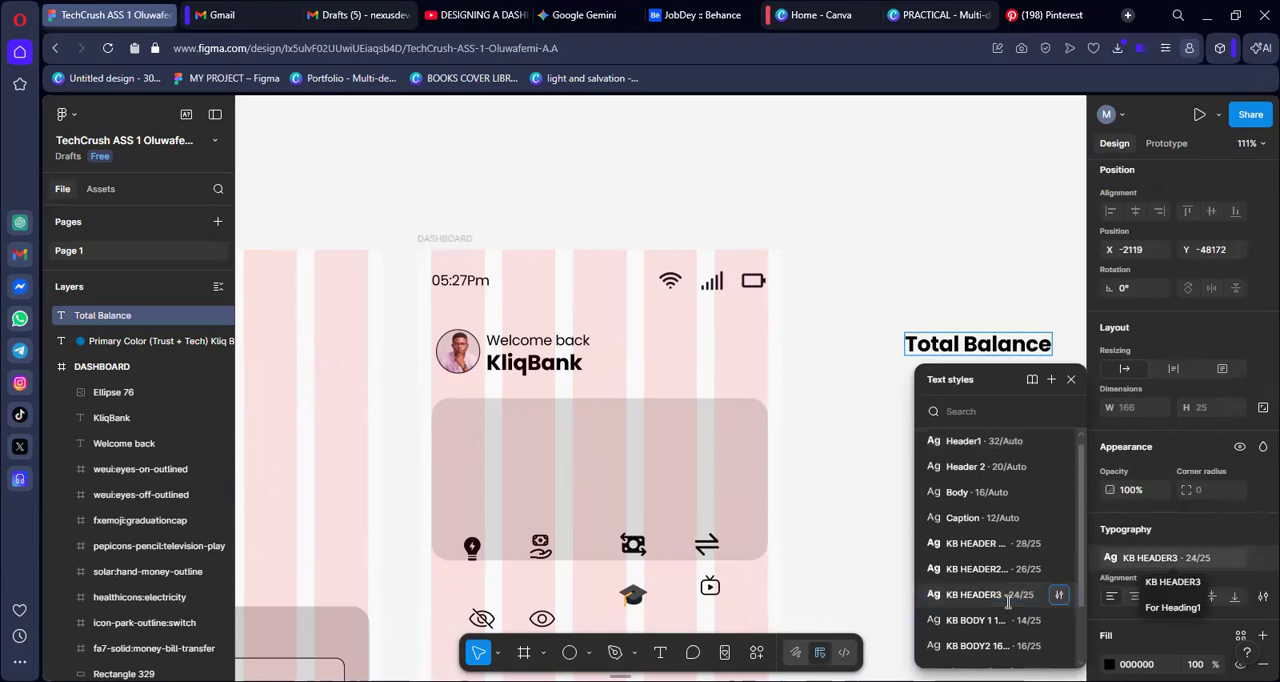
type("kb")
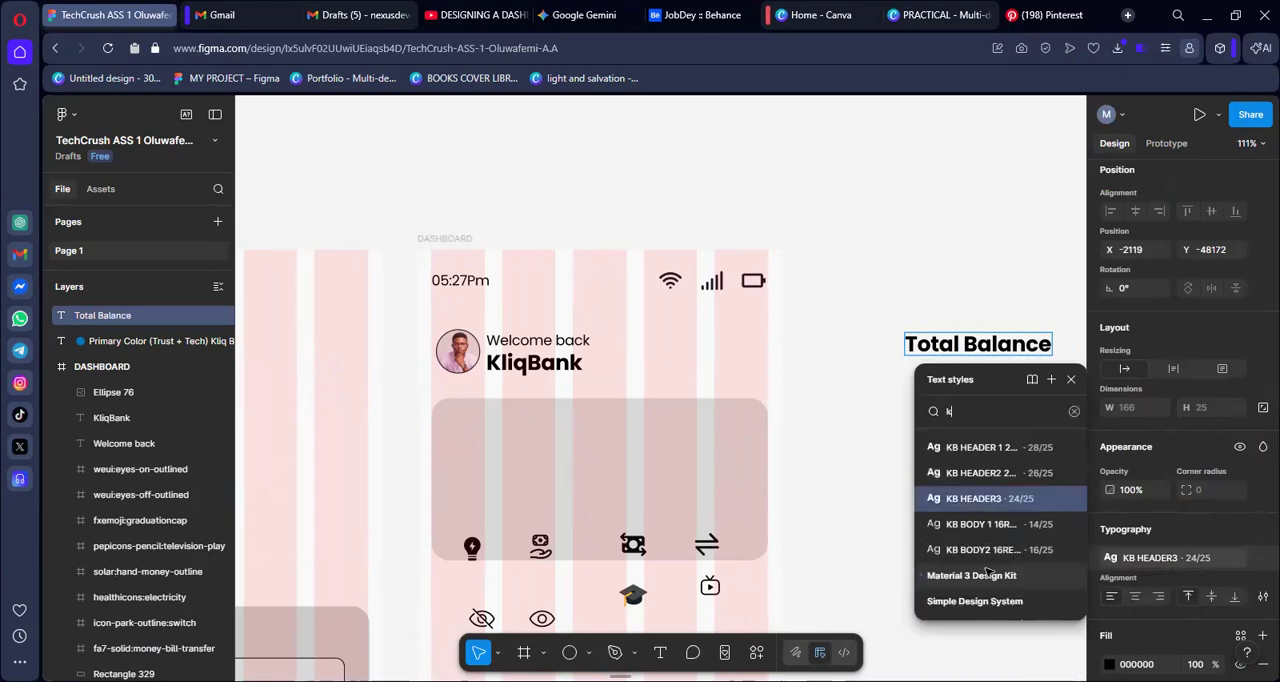
key("Escape")
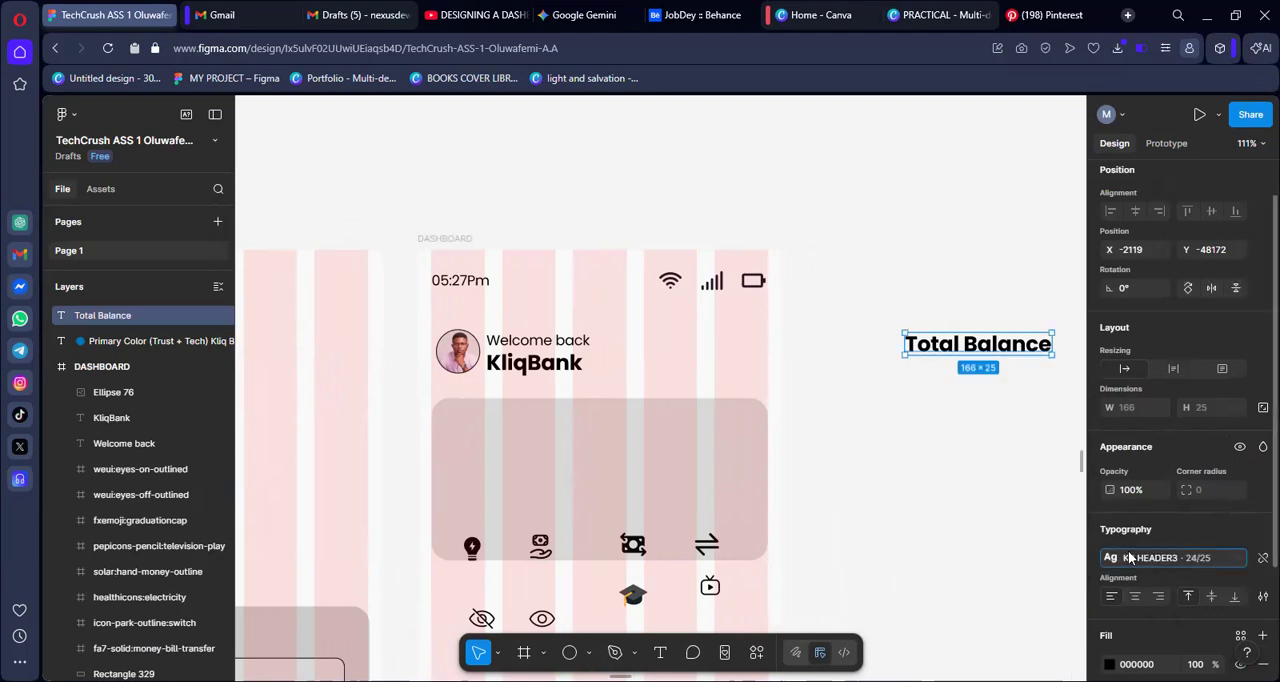
left_click(1160, 557)
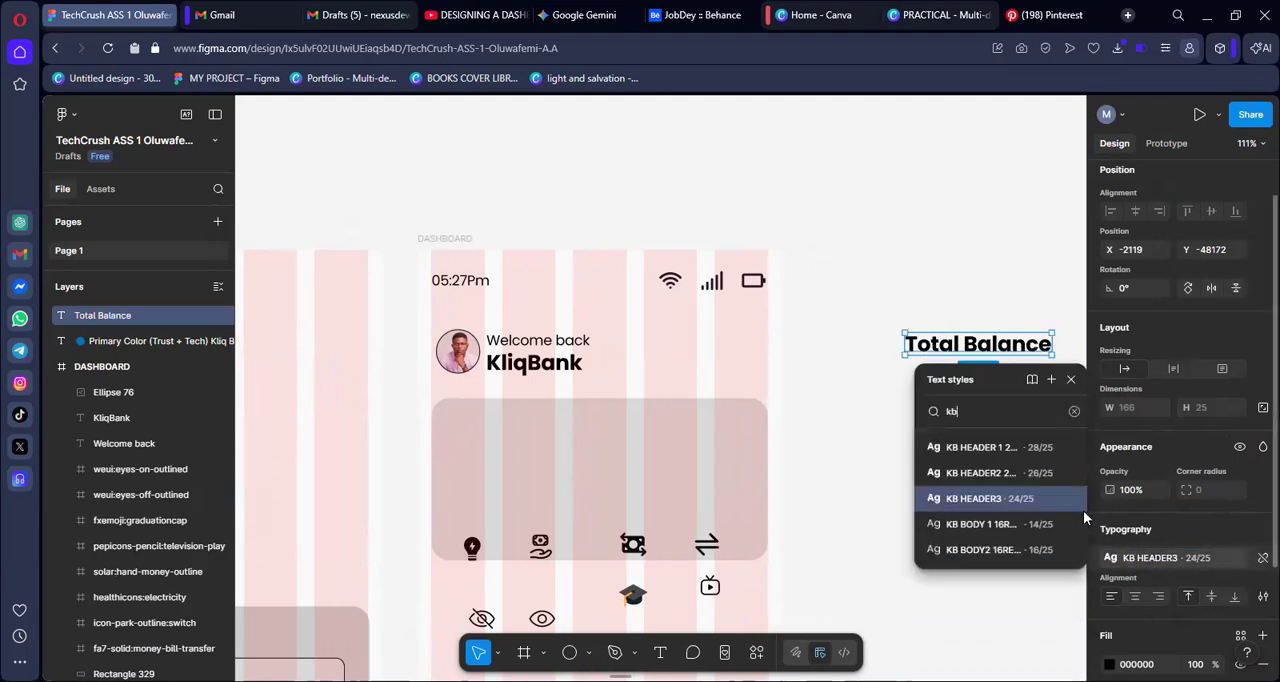
left_click(998, 549)
left_click_drag(956, 350, 493, 426)
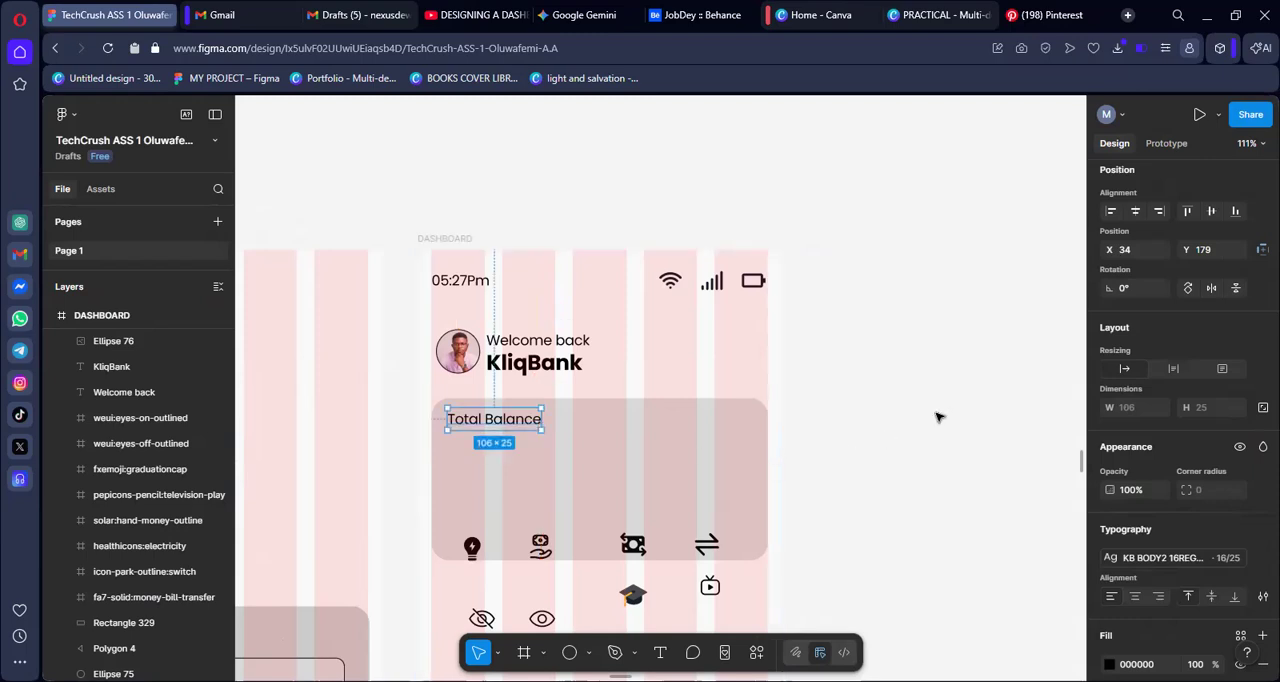
left_click(932, 407)
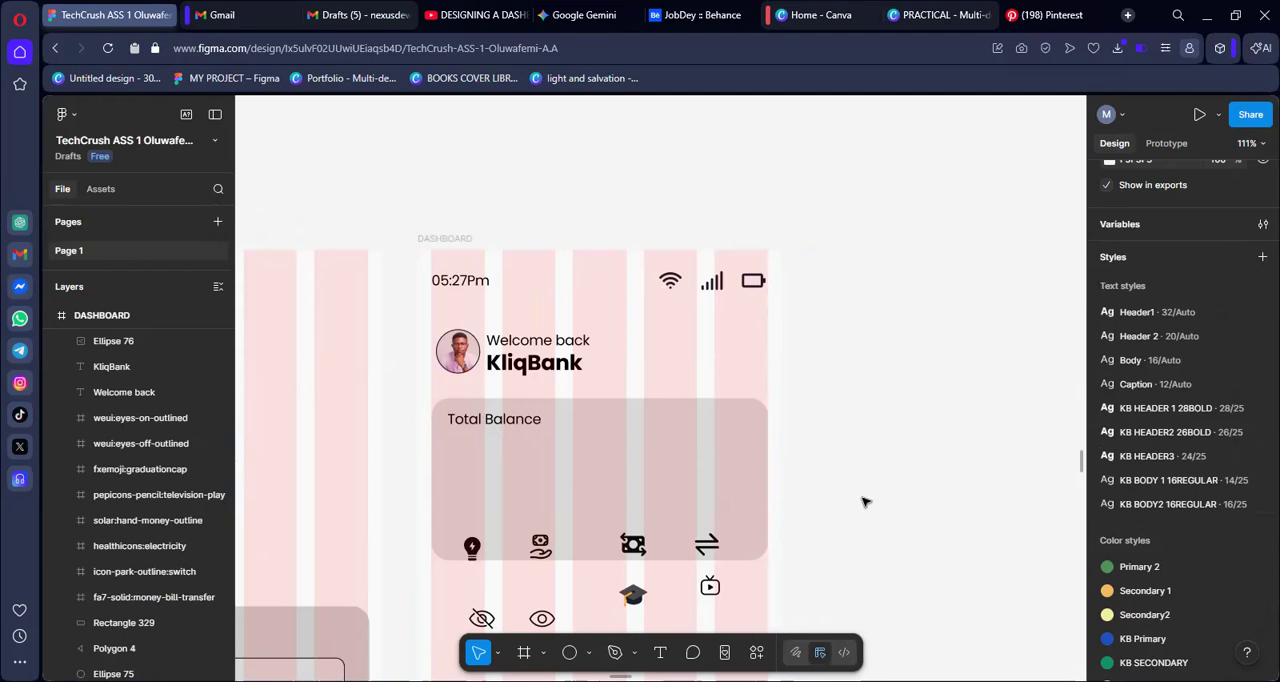
Search the Iconify plugin for "naira" and import the mdi:naira icon as a frame, size 32 and colour #fff
key("t")
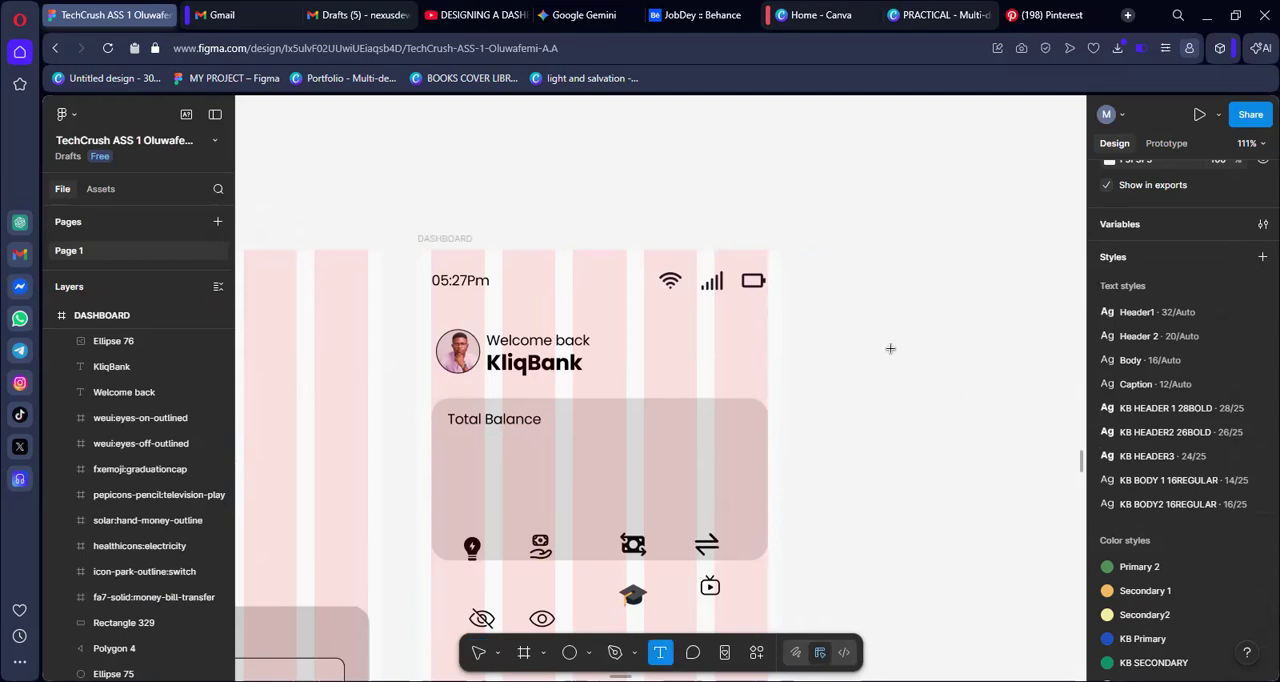
left_click(893, 350)
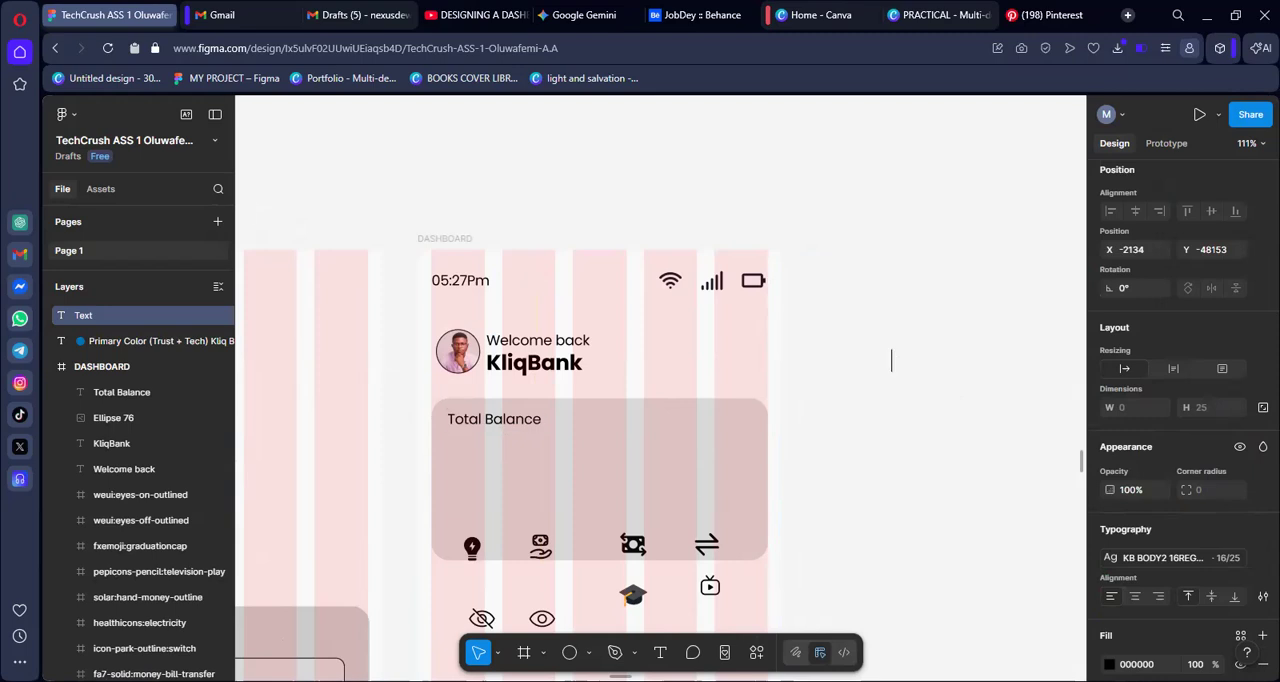
left_click(756, 652)
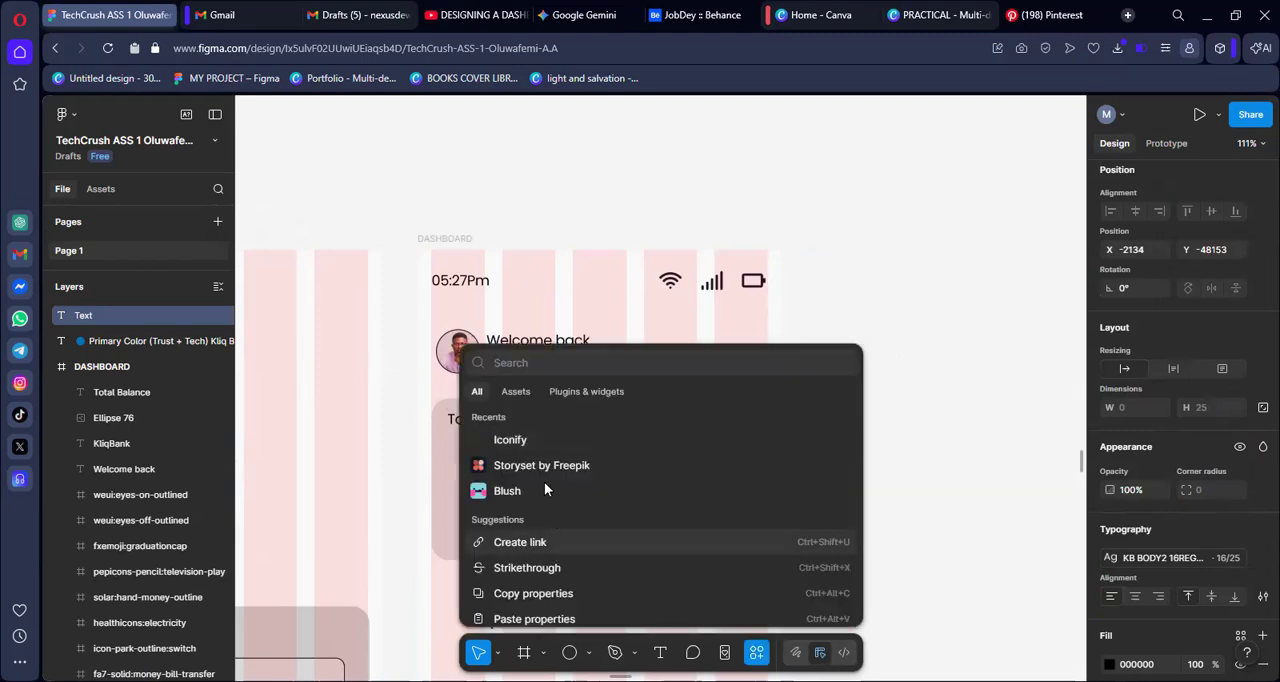
left_click(525, 442)
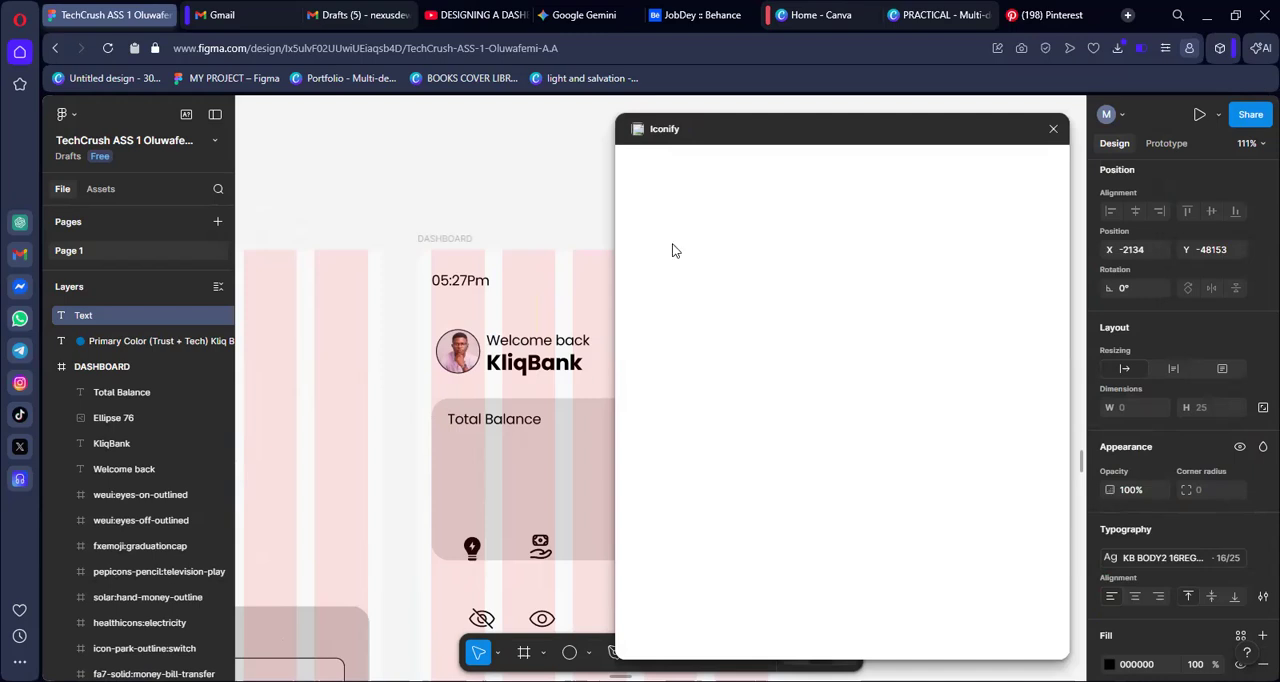
left_click(681, 191)
type("ra")
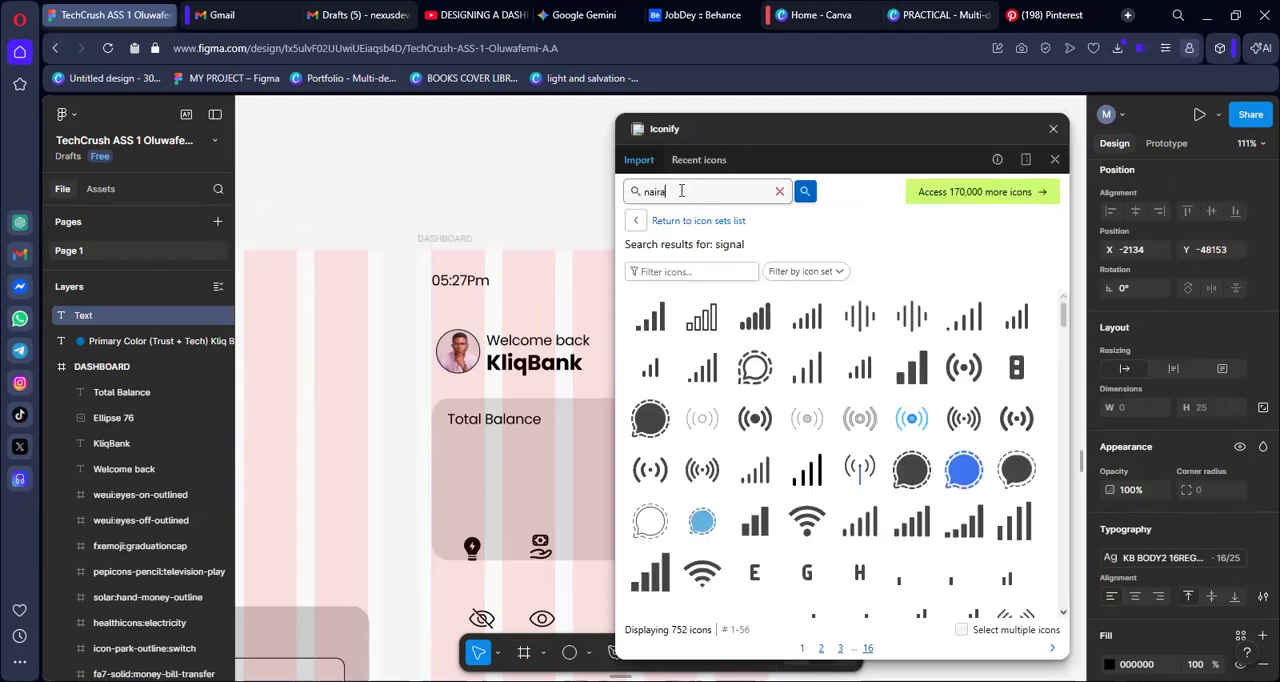
key("Return")
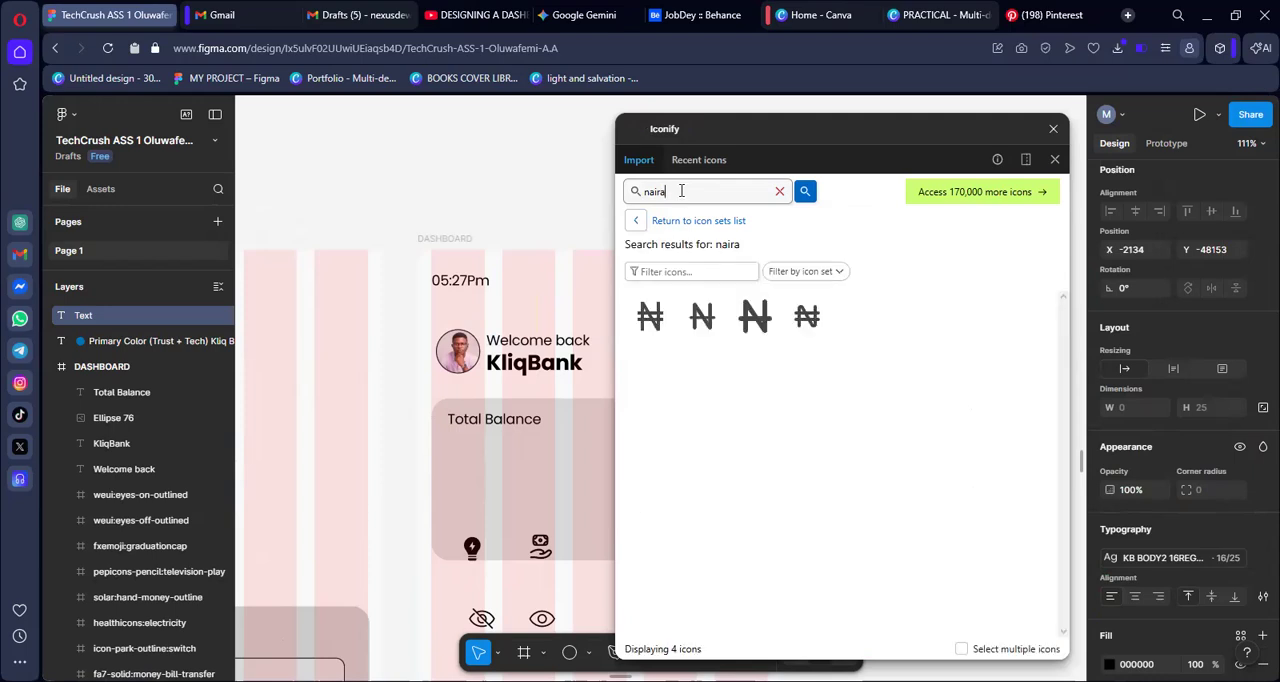
left_click(650, 317)
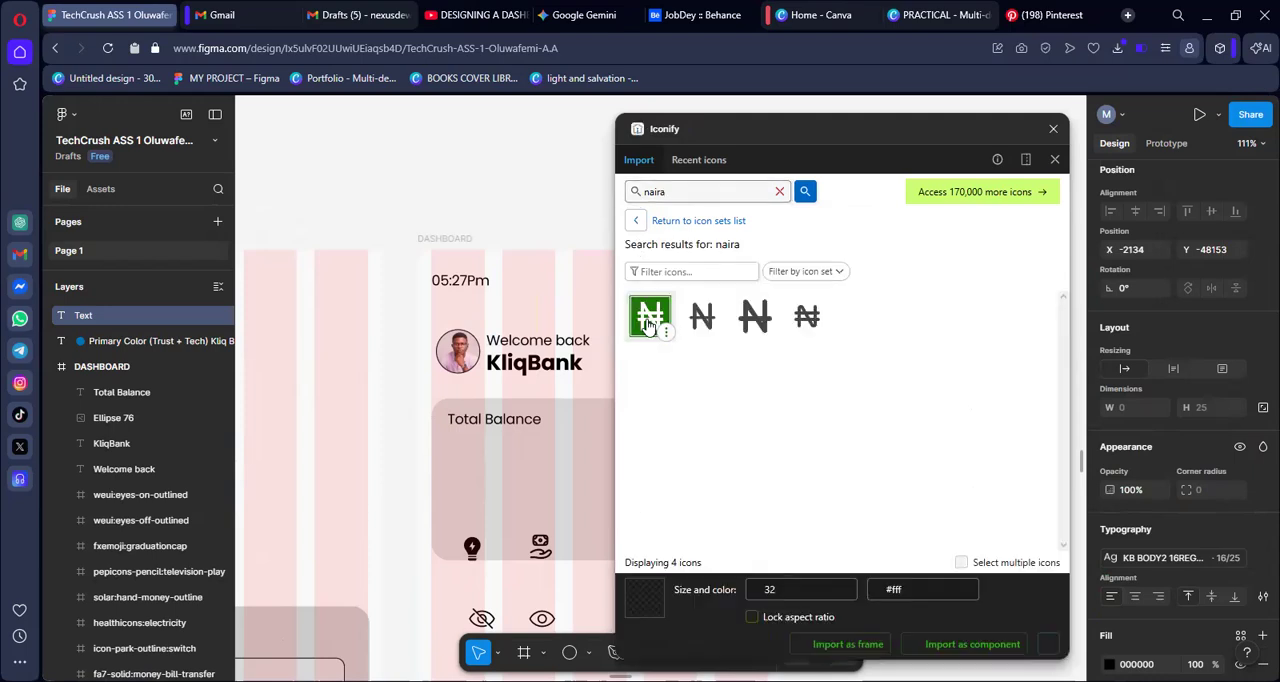
left_click(840, 648)
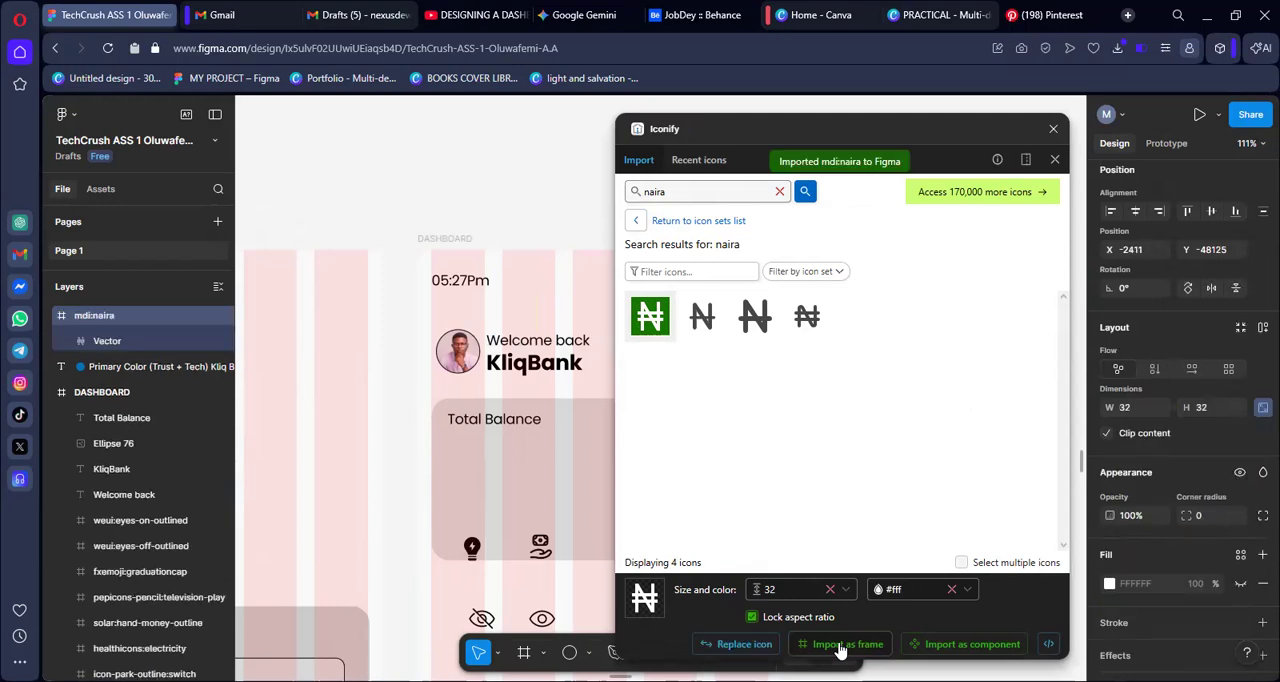
left_click(1053, 129)
Place the naira icon on the balance card and apply the KB PRIMARY TEXT colour style to it
left_click_drag(662, 390, 613, 470)
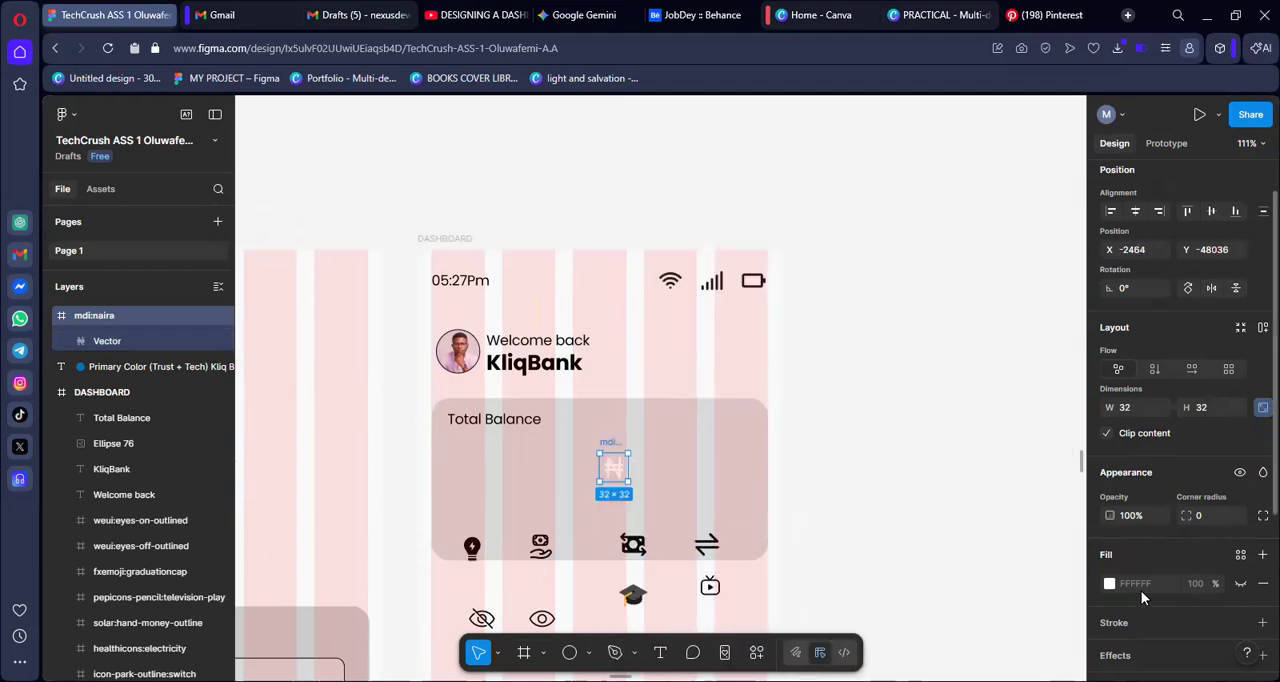
scroll(1141, 590, "down", 3)
scroll(1141, 574, "down", 2)
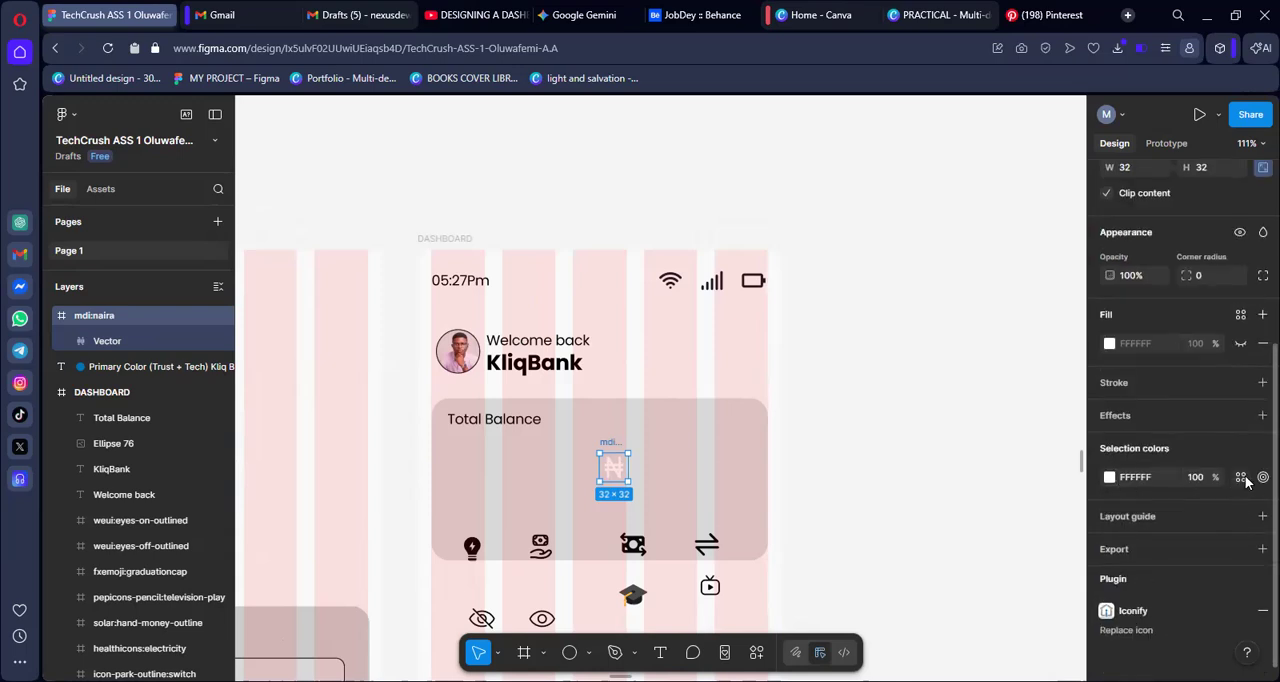
left_click(1241, 478)
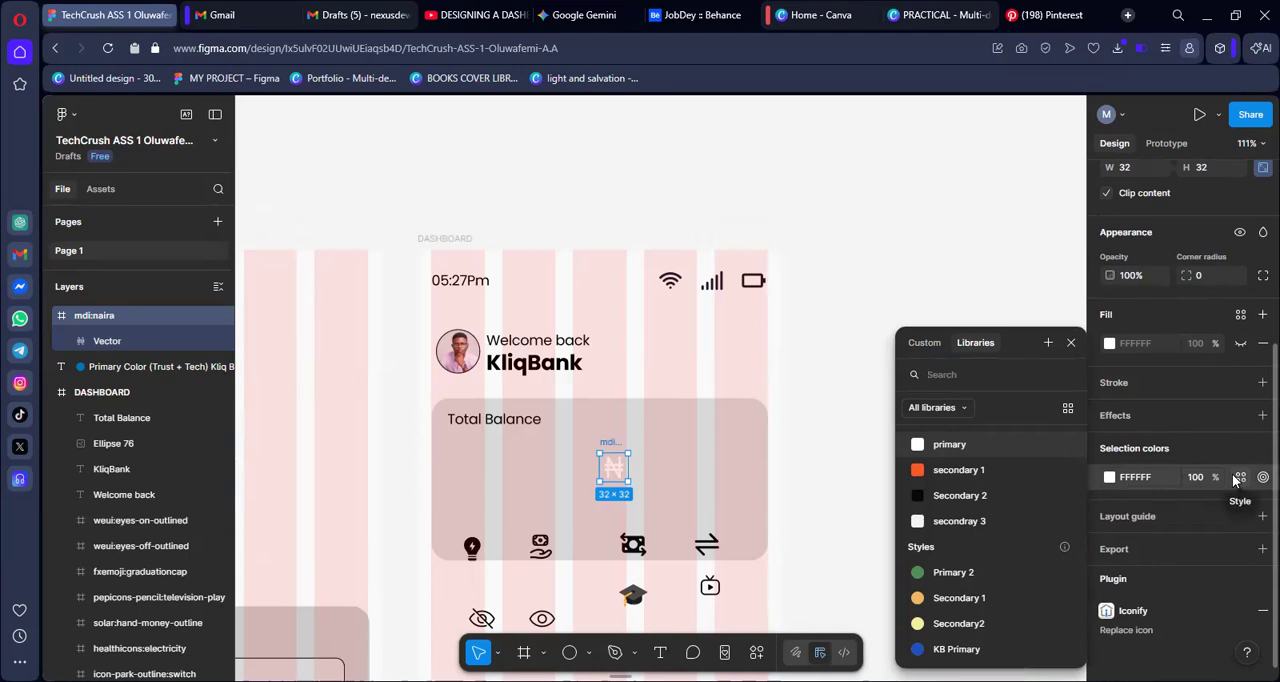
type("kb")
scroll(993, 523, "down", 3)
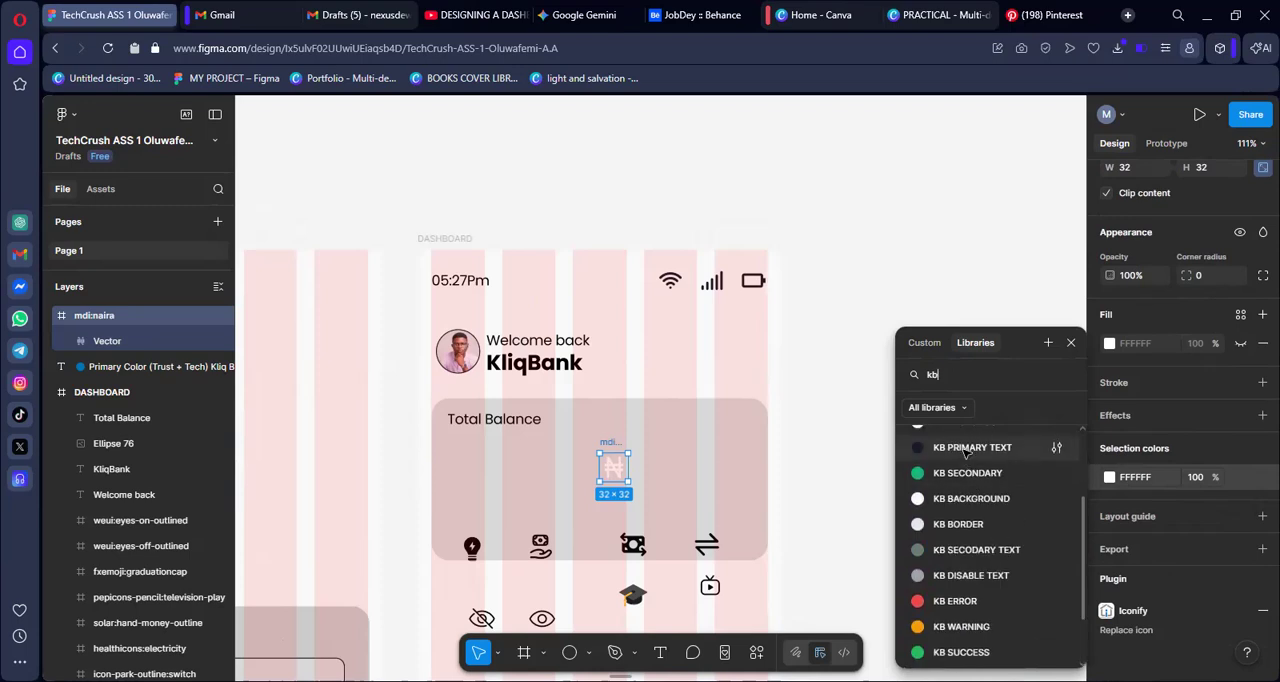
left_click(965, 449)
Move the naira icon off the balance card to the empty area right of the "KliqBank" text
left_click_drag(466, 449, 812, 425)
left_click(858, 413)
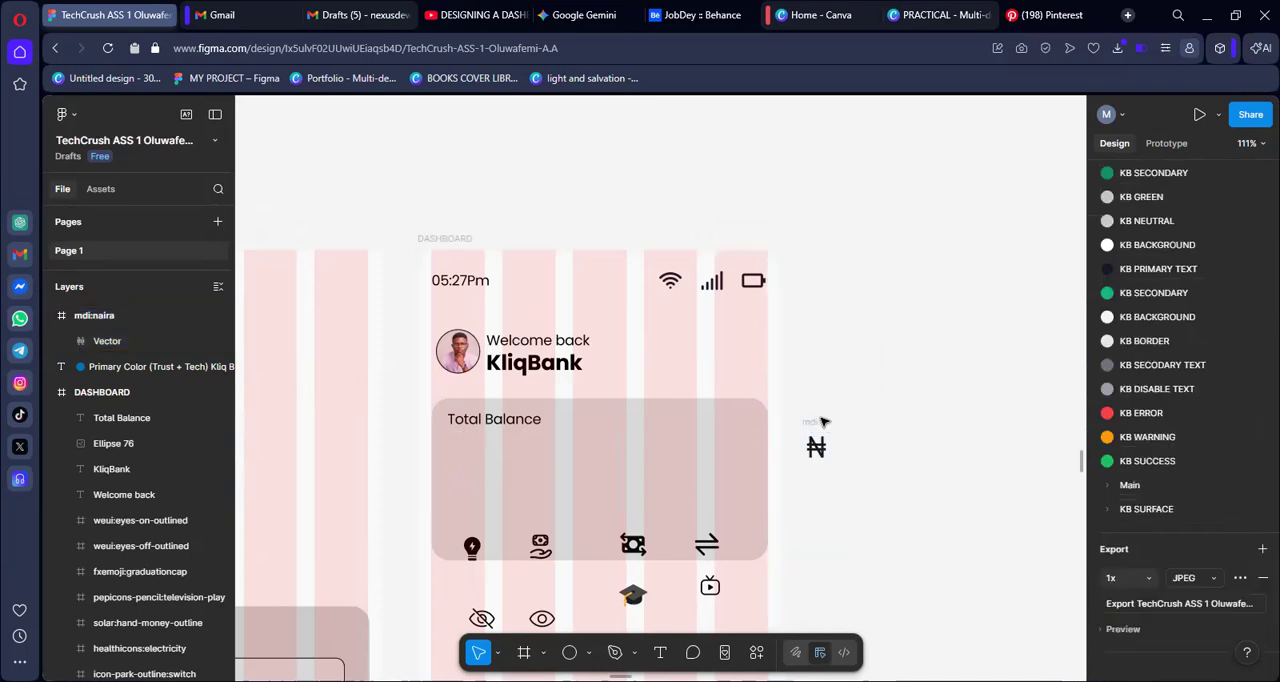
left_click(816, 445)
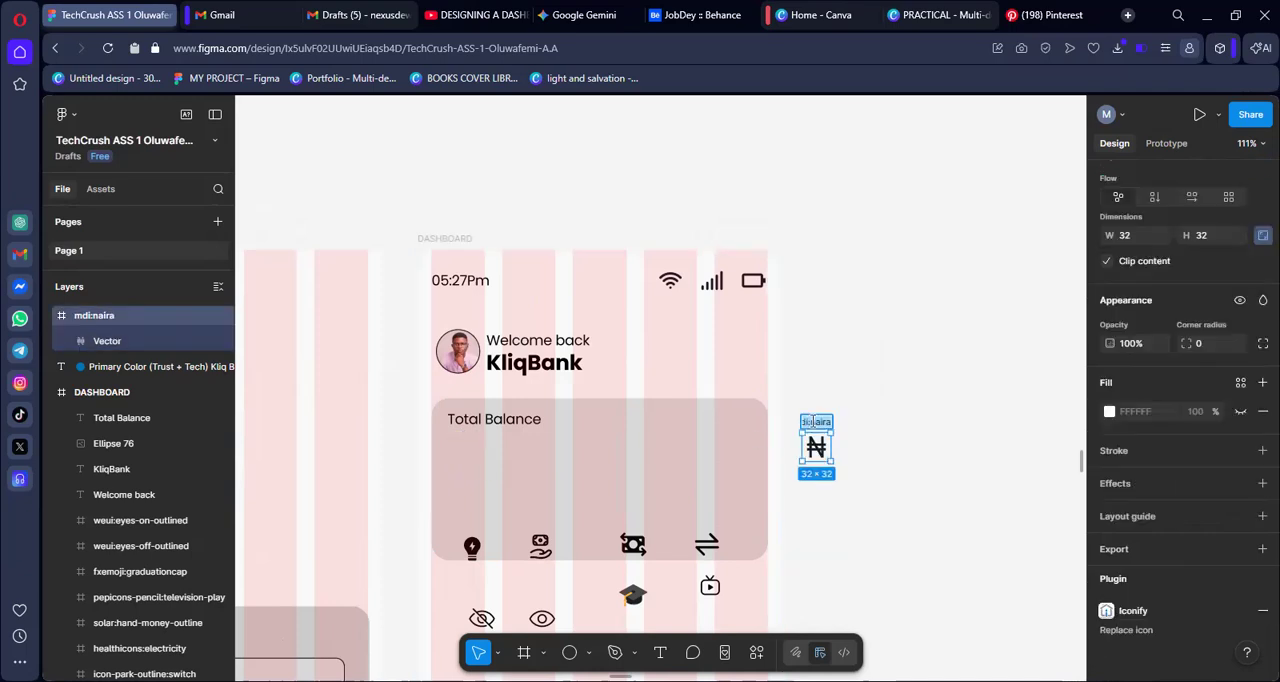
left_click(868, 412)
left_click_drag(811, 425, 667, 362)
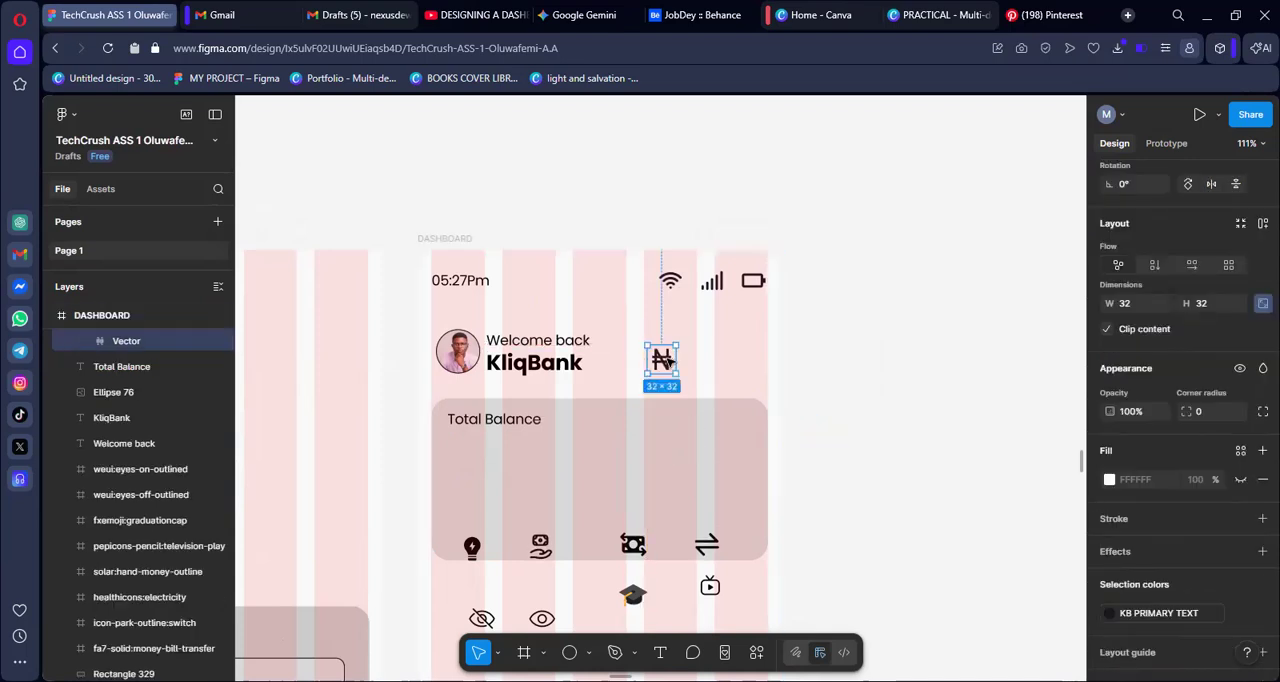
left_click(897, 351)
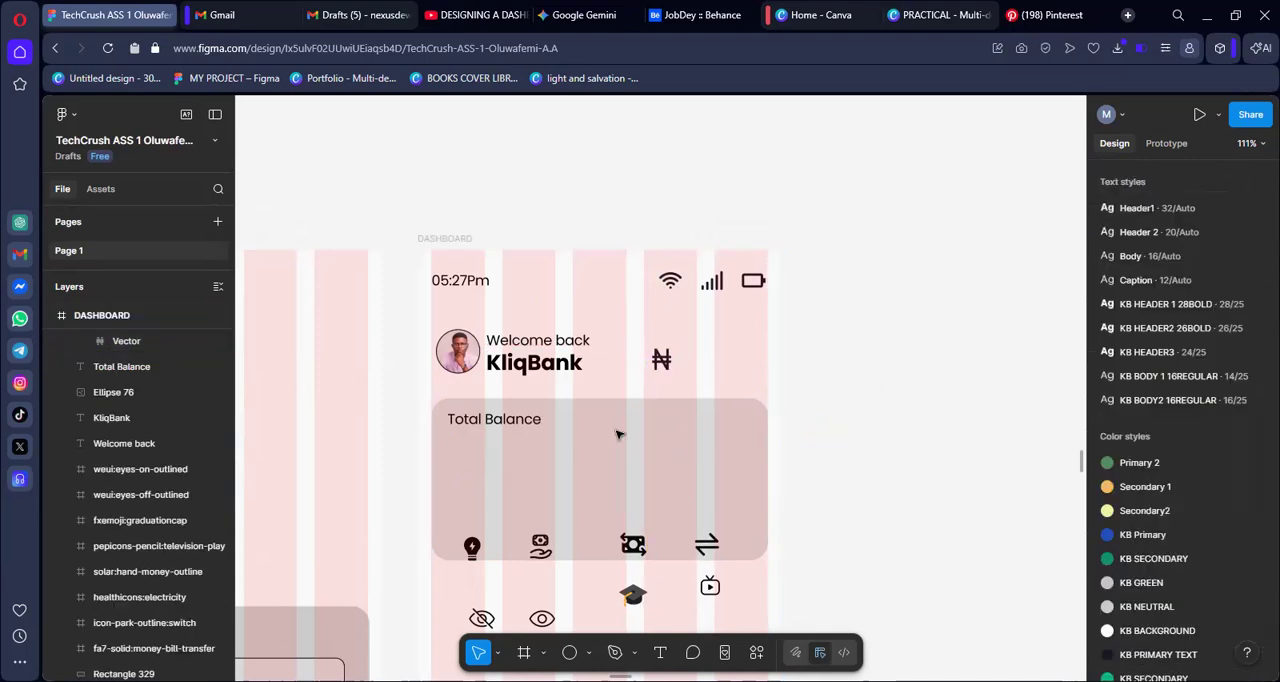
Add a text reading "35,000,000,000" on the empty canvas beside the DASHBOARD frame
left_click(661, 652)
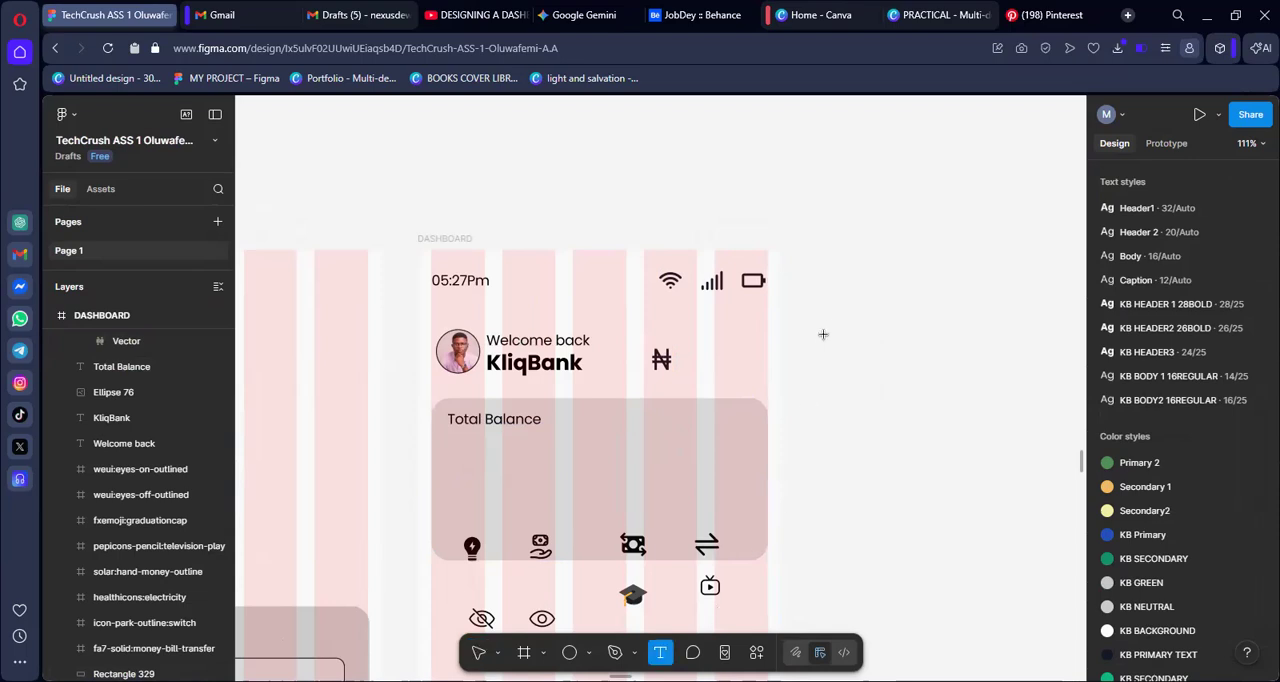
left_click(825, 369)
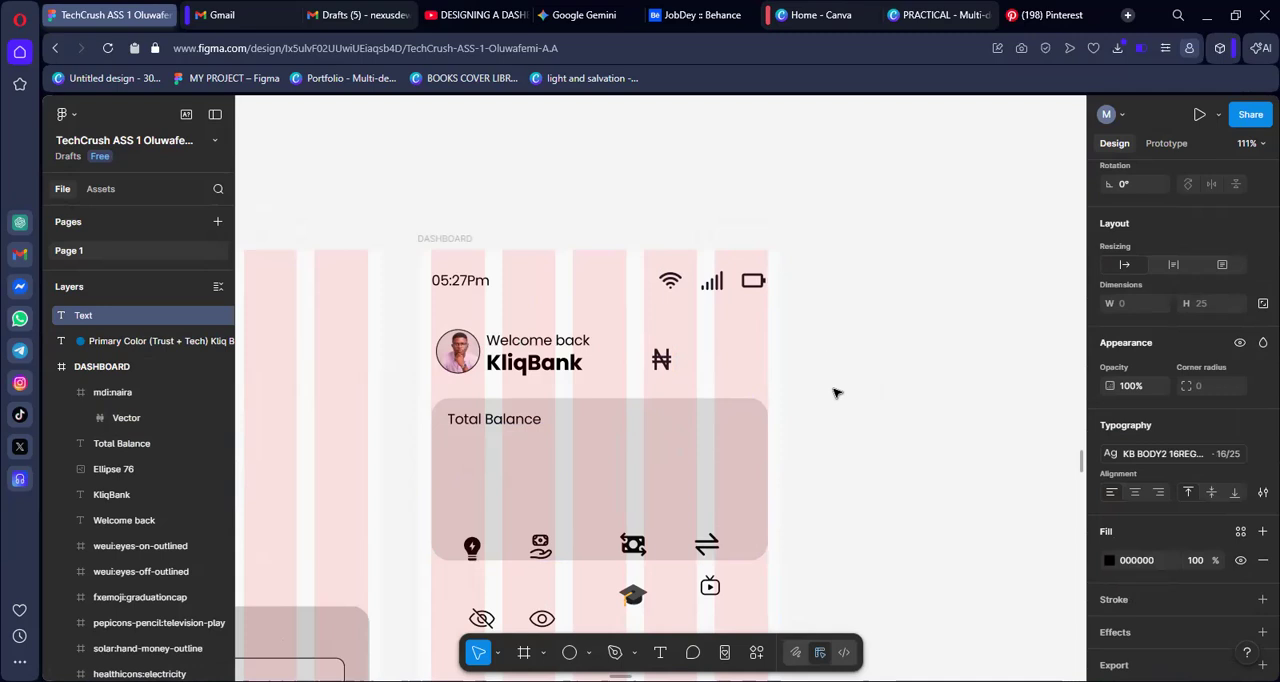
type("35,")
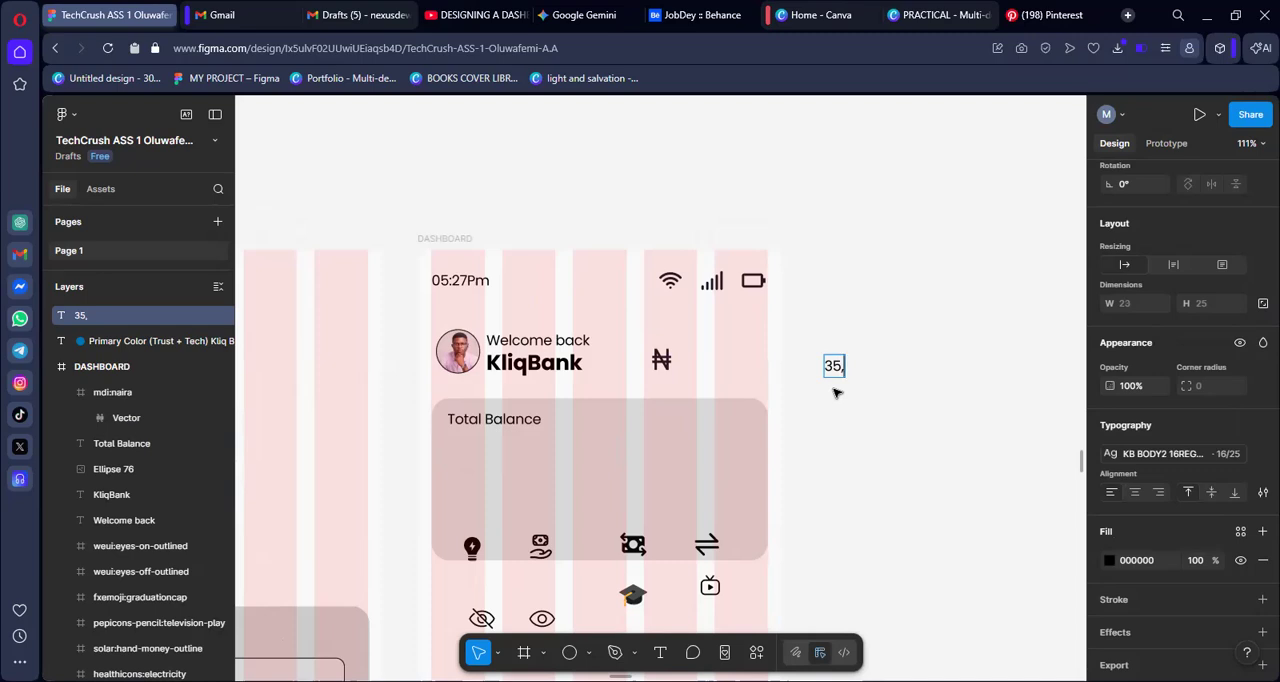
type("000,000")
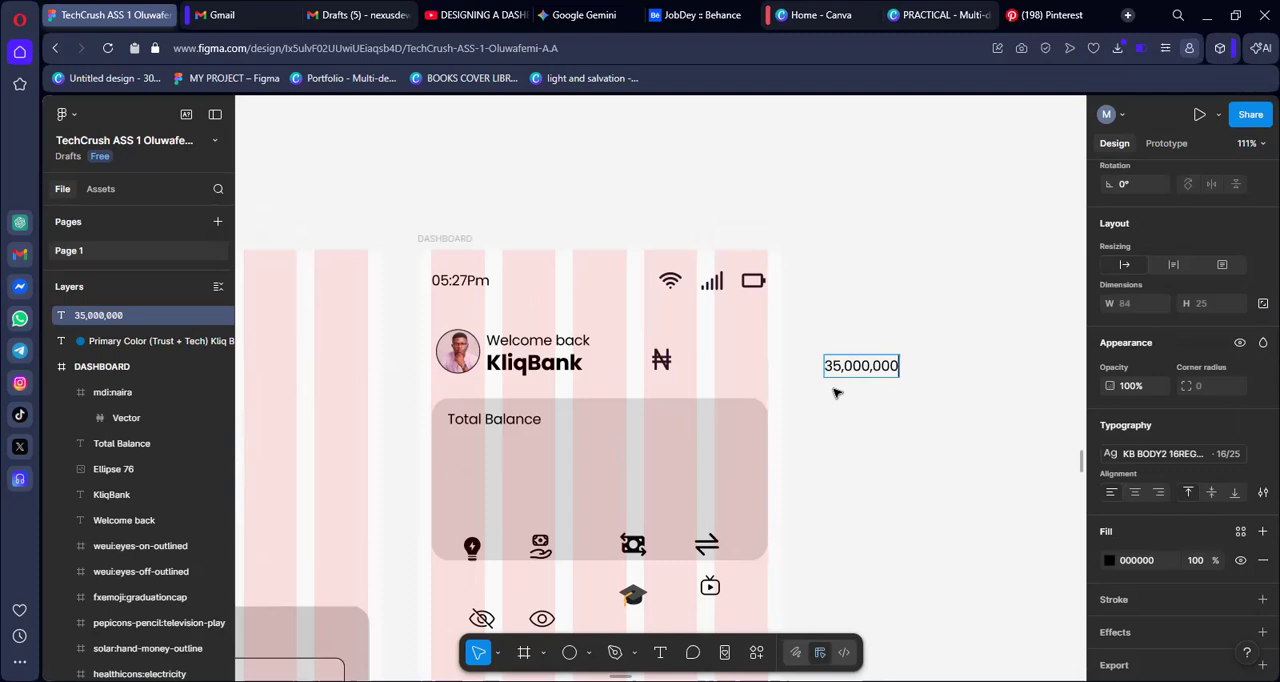
type(",000")
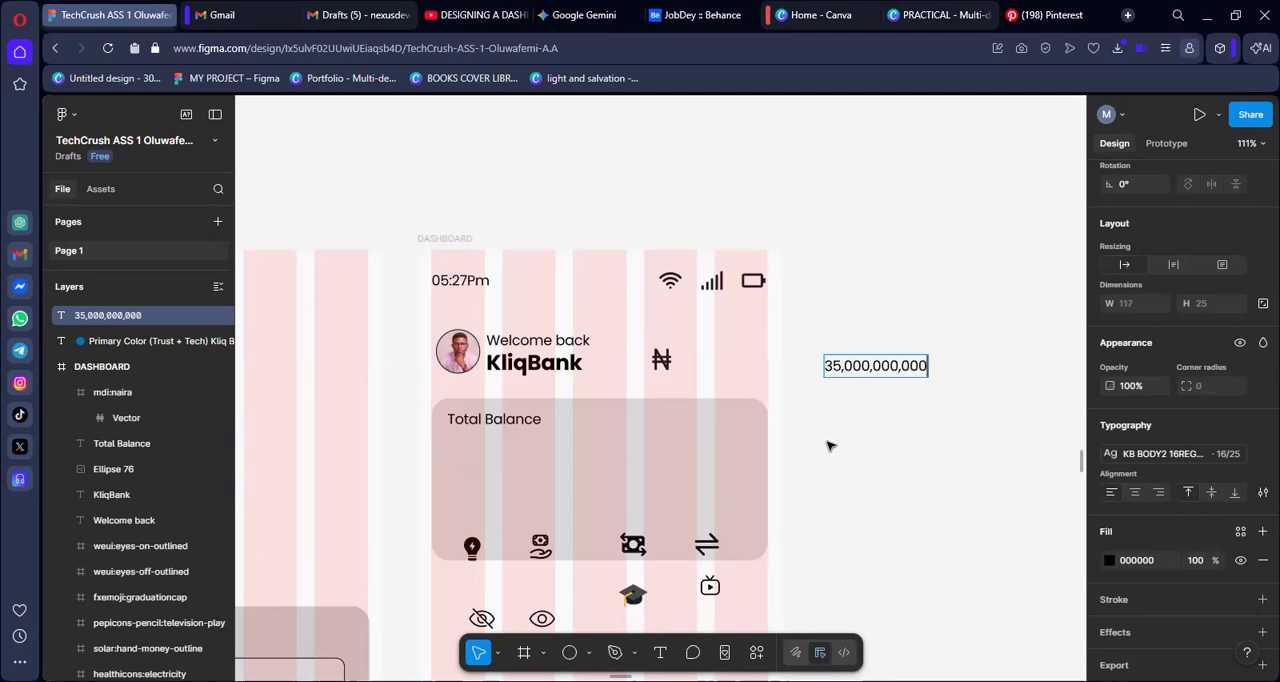
key("Escape")
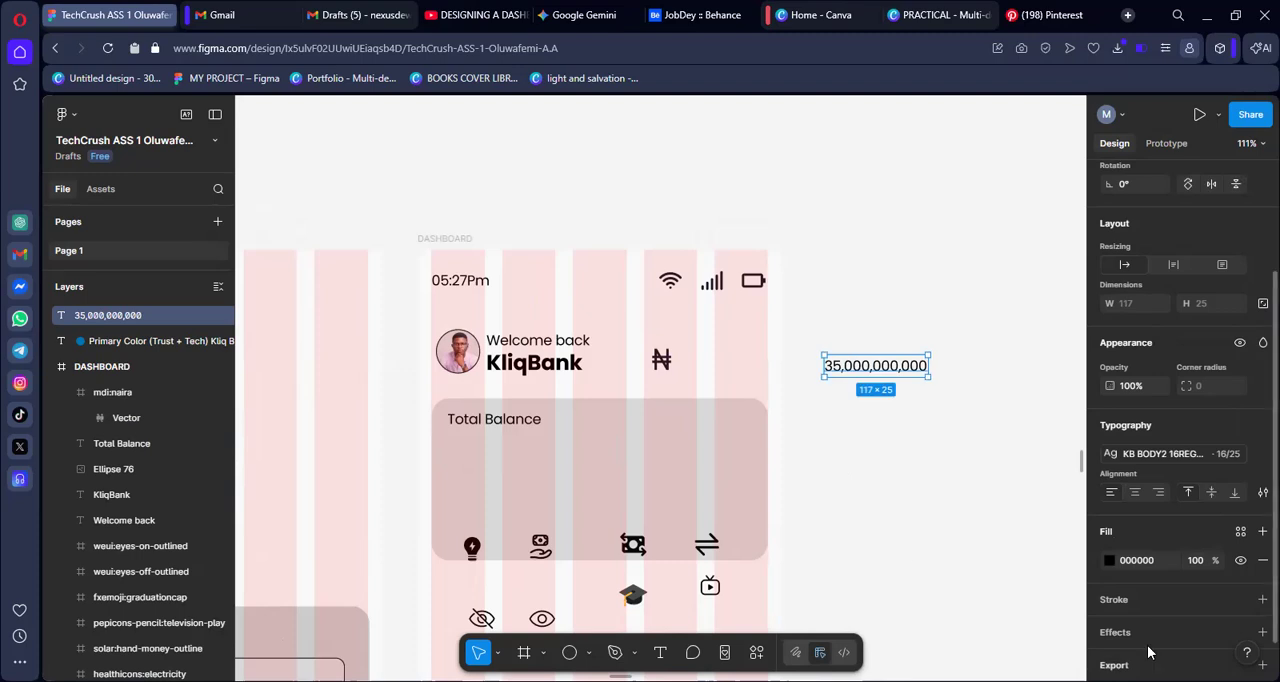
Apply the KB HEADER2 26BOLD text style to the "35,000,000,000" text
left_click(1190, 455)
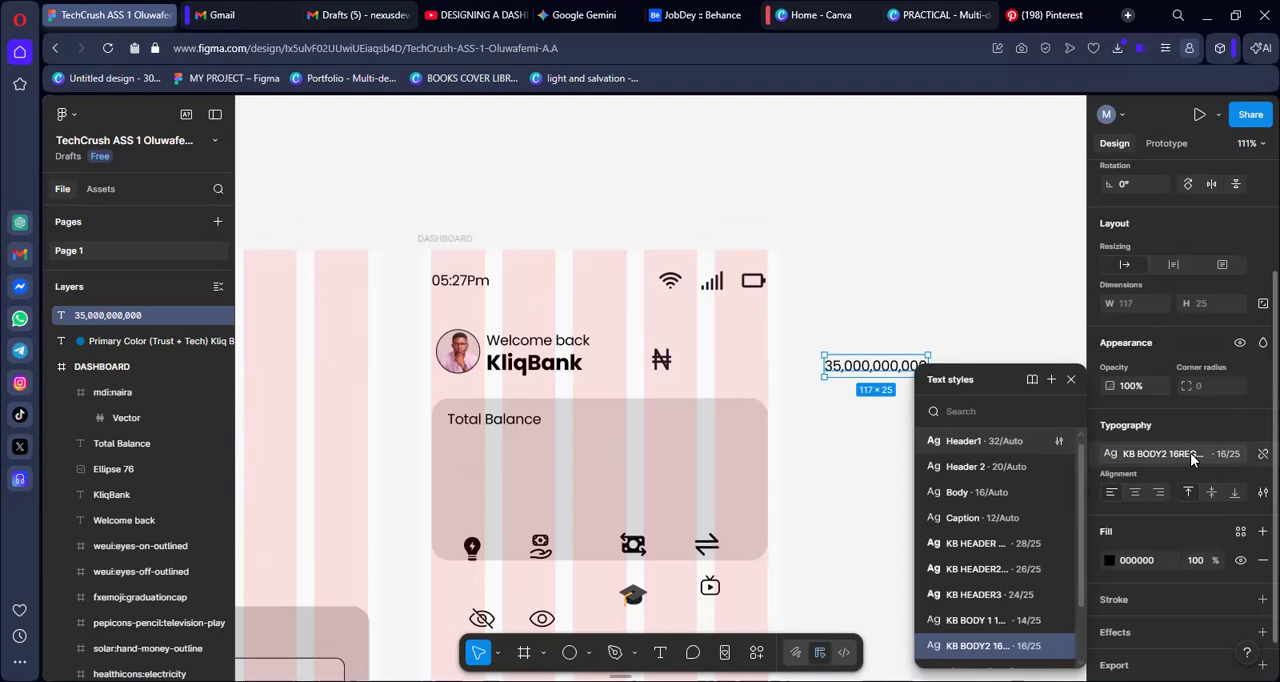
type("KB")
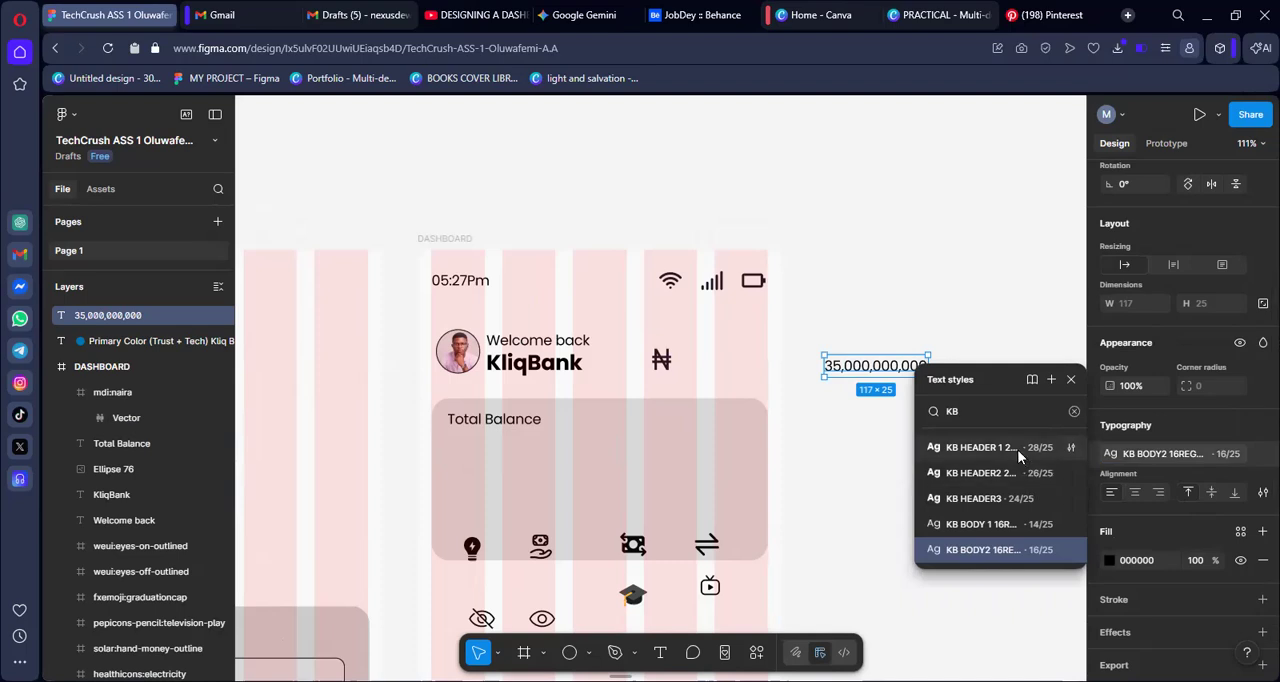
left_click(1010, 479)
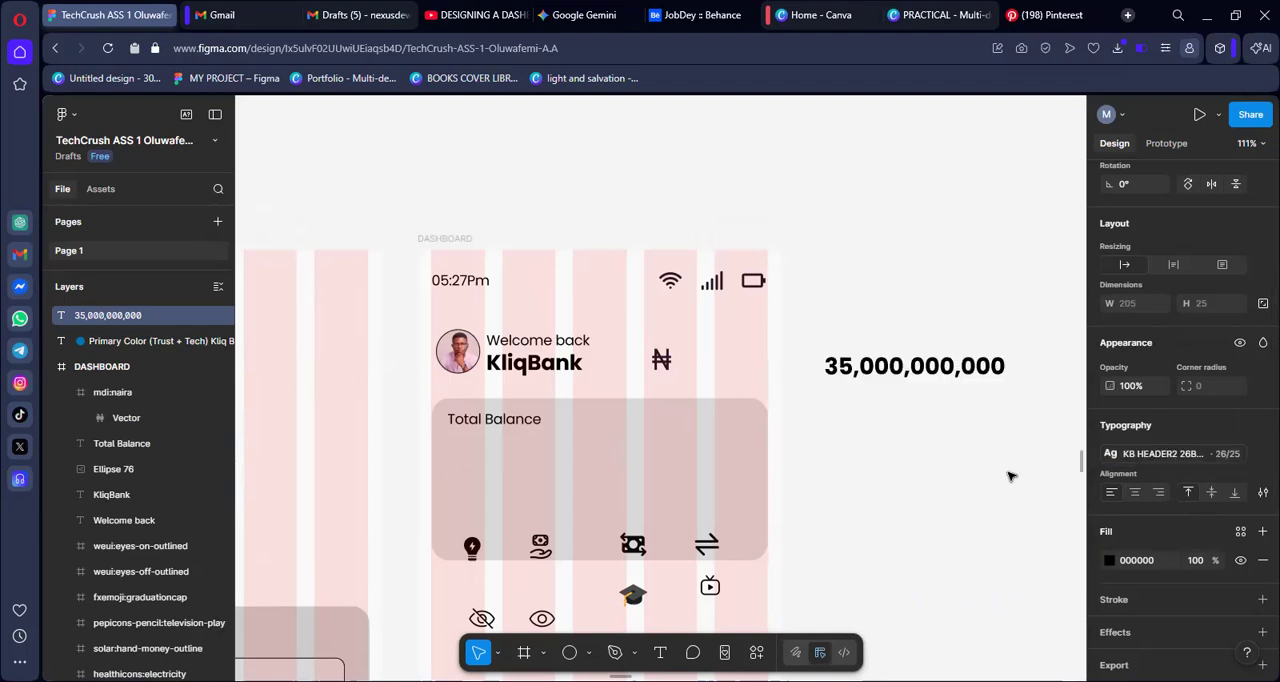
Place the naira icon directly in front of the "35,000,000,000" amount and wrap both in an auto layout
left_click_drag(917, 392, 959, 348)
left_click_drag(660, 358, 851, 346)
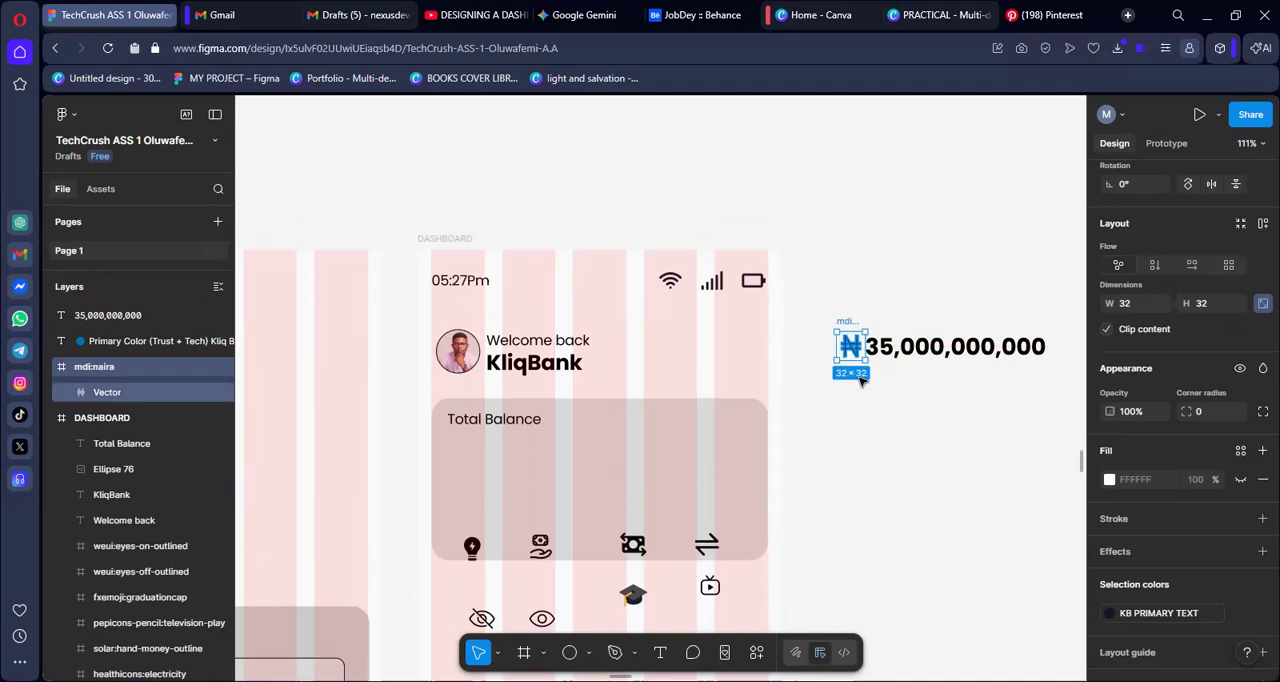
left_click(932, 354, "shift")
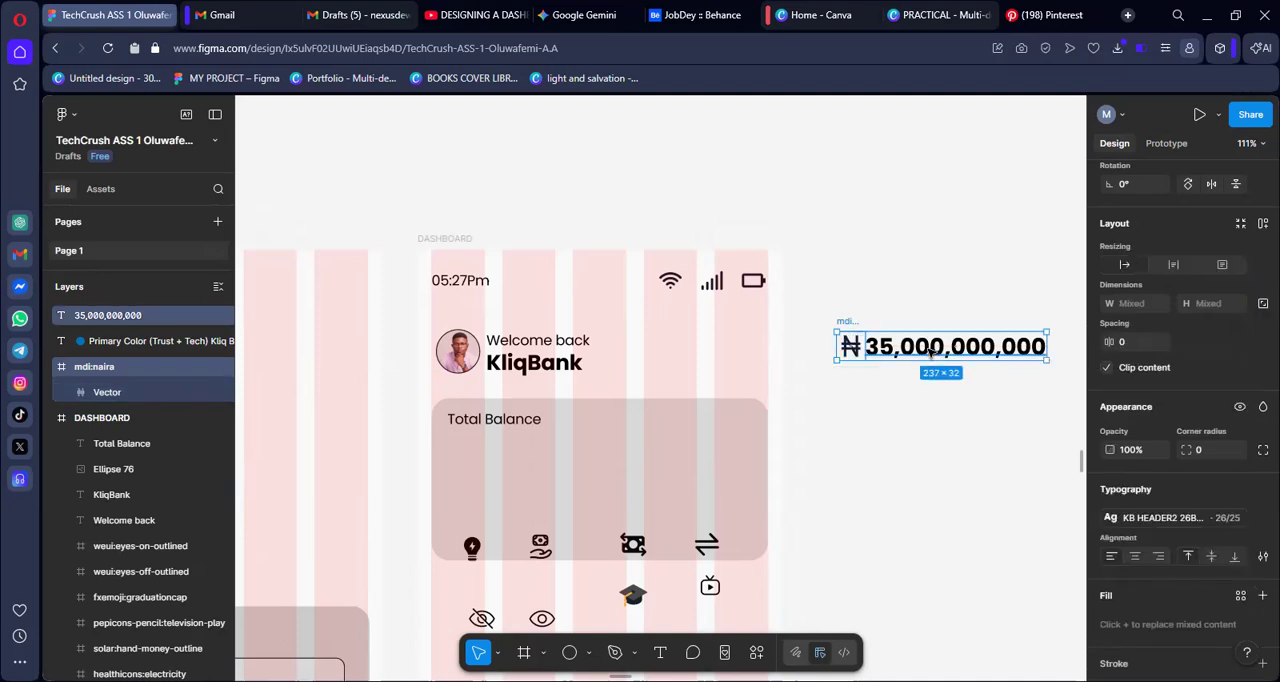
key("shift+a")
key("Escape")
Move the naira amount into the card beneath "Total Balance" and the crossed-out eye icon to the card's right side, level with it
left_click_drag(858, 323, 465, 430)
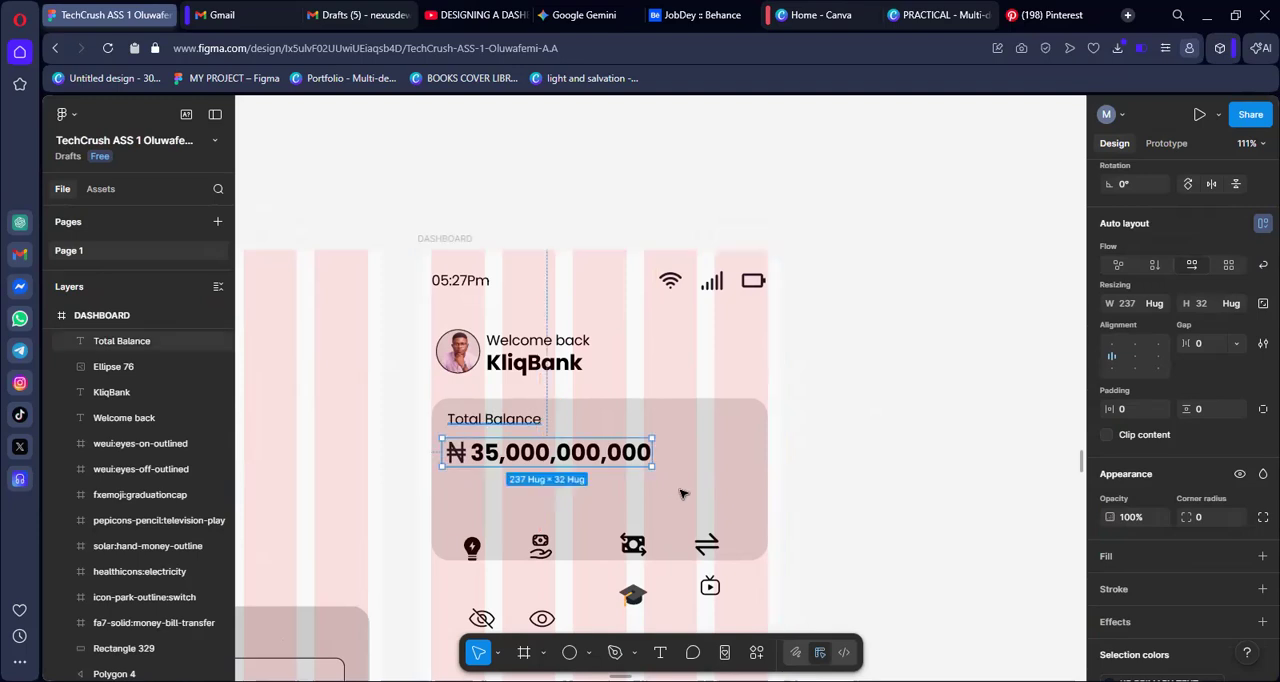
left_click(879, 436)
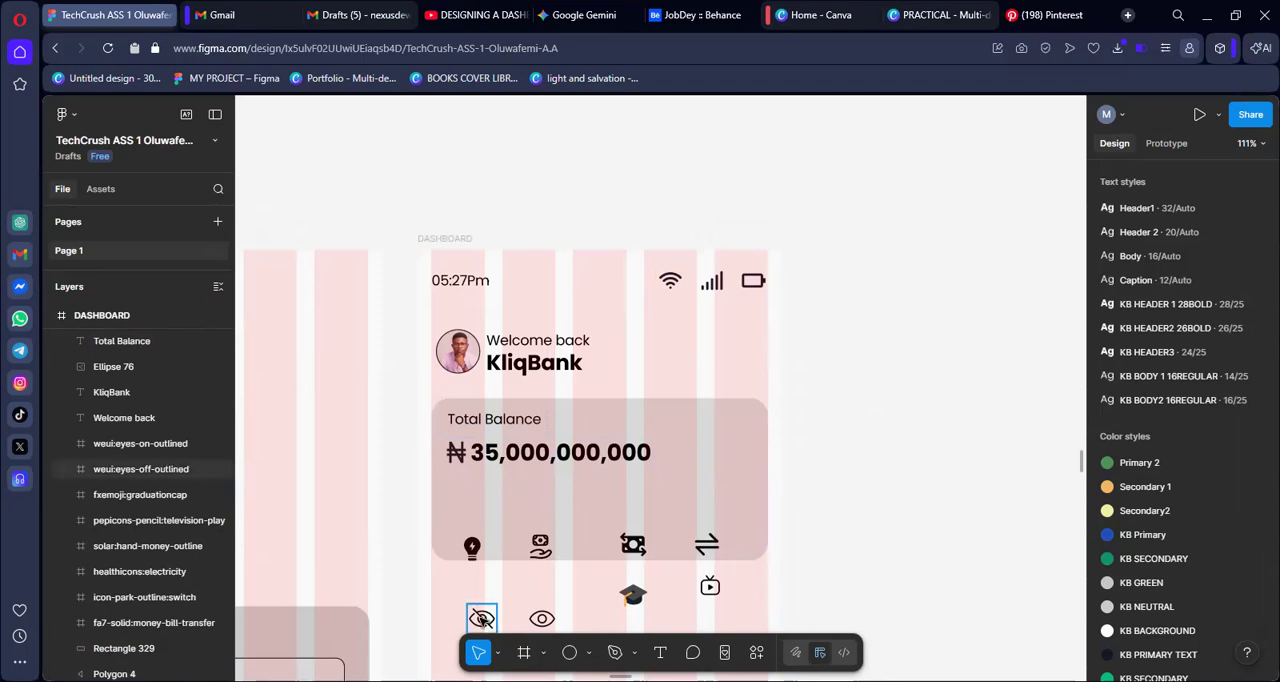
left_click(481, 619)
left_click_drag(481, 619, 742, 452)
Wrap the naira amount and the crossed-out eye icon together in an auto layout
left_click(648, 455, "shift")
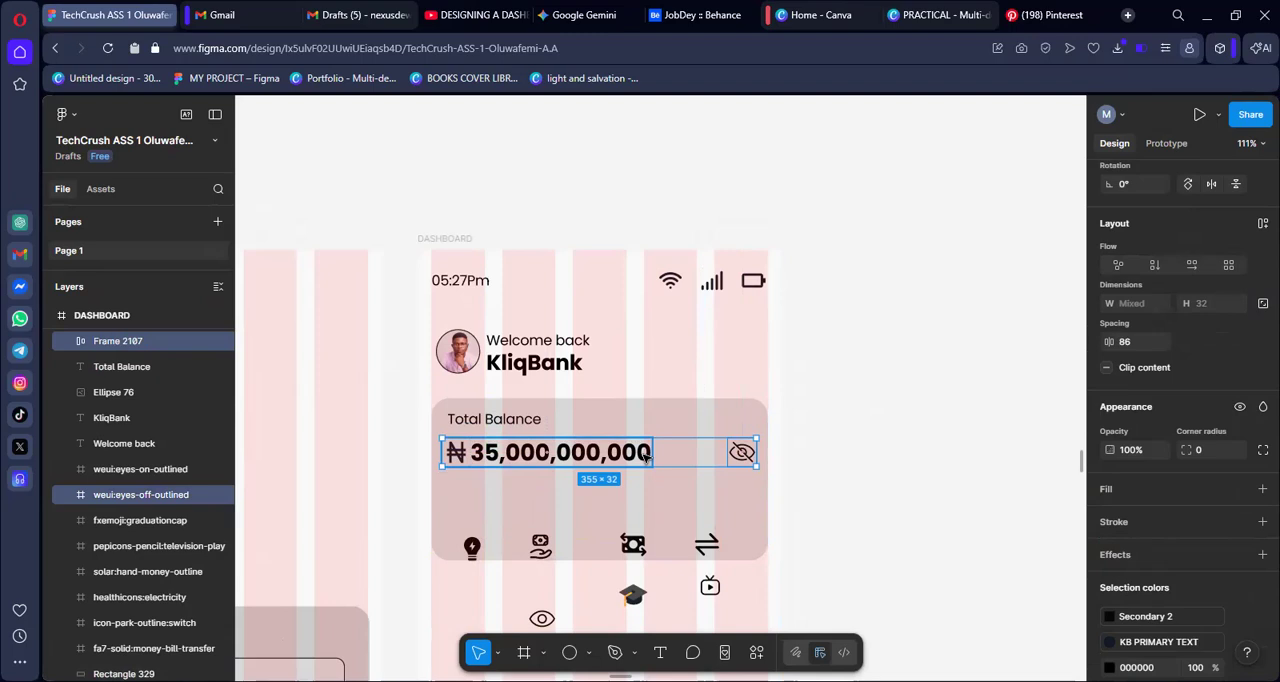
key("shift+a")
left_click(866, 451)
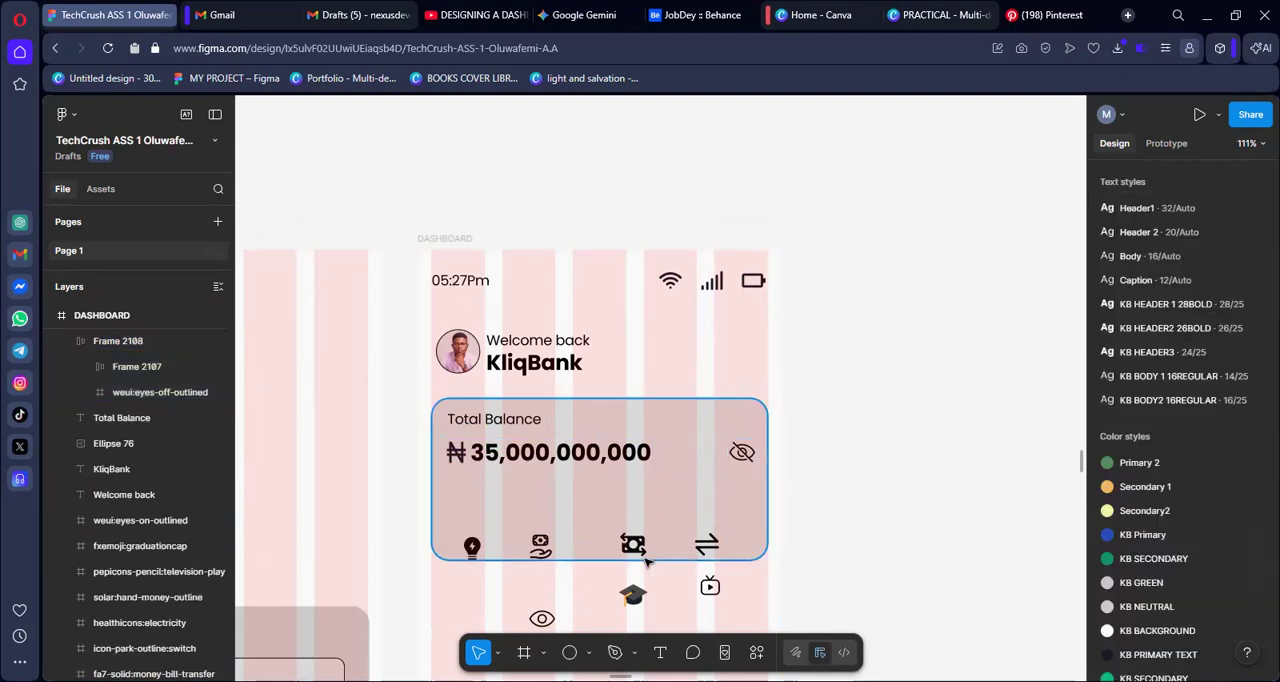
Duplicate the balance row and place the copy on the empty canvas above the DASHBOARD frame
left_click(550, 462)
key("shift+a")
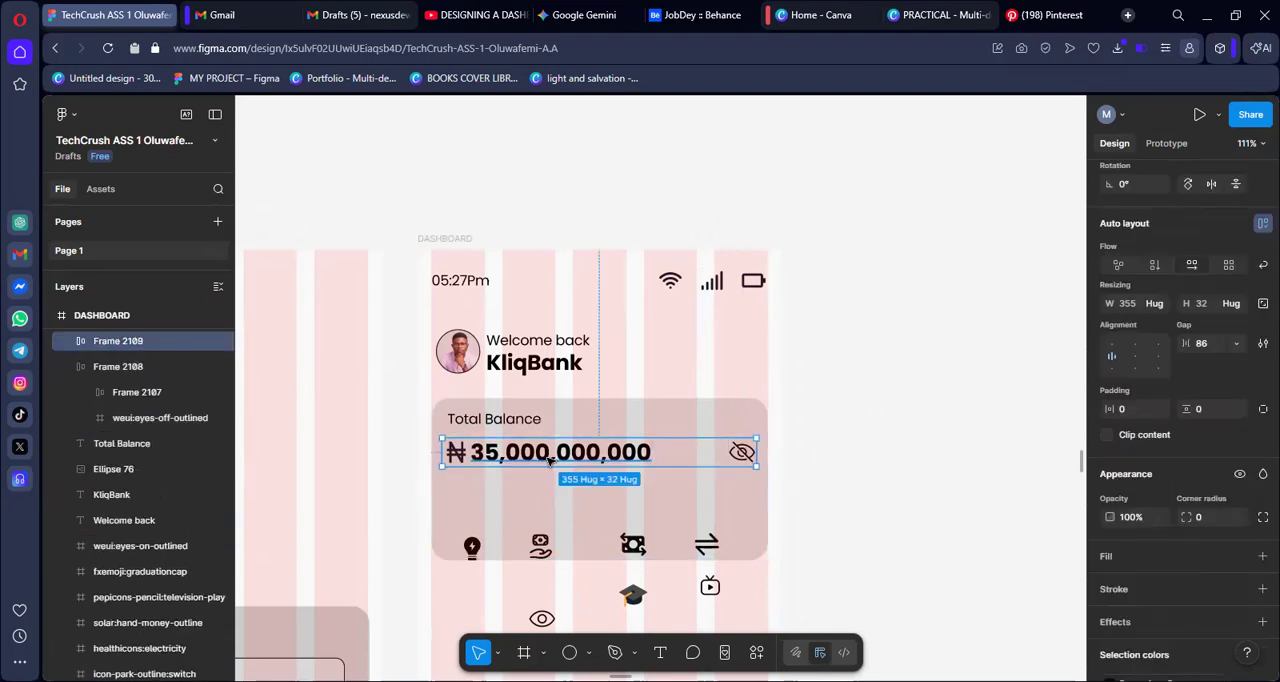
left_click_drag(550, 462, 776, 182)
Replace the crossed-out eye in the balance row above the DASHBOARD frame with the open-eye icon cut from the dashboard
left_click_drag(547, 620, 1023, 207)
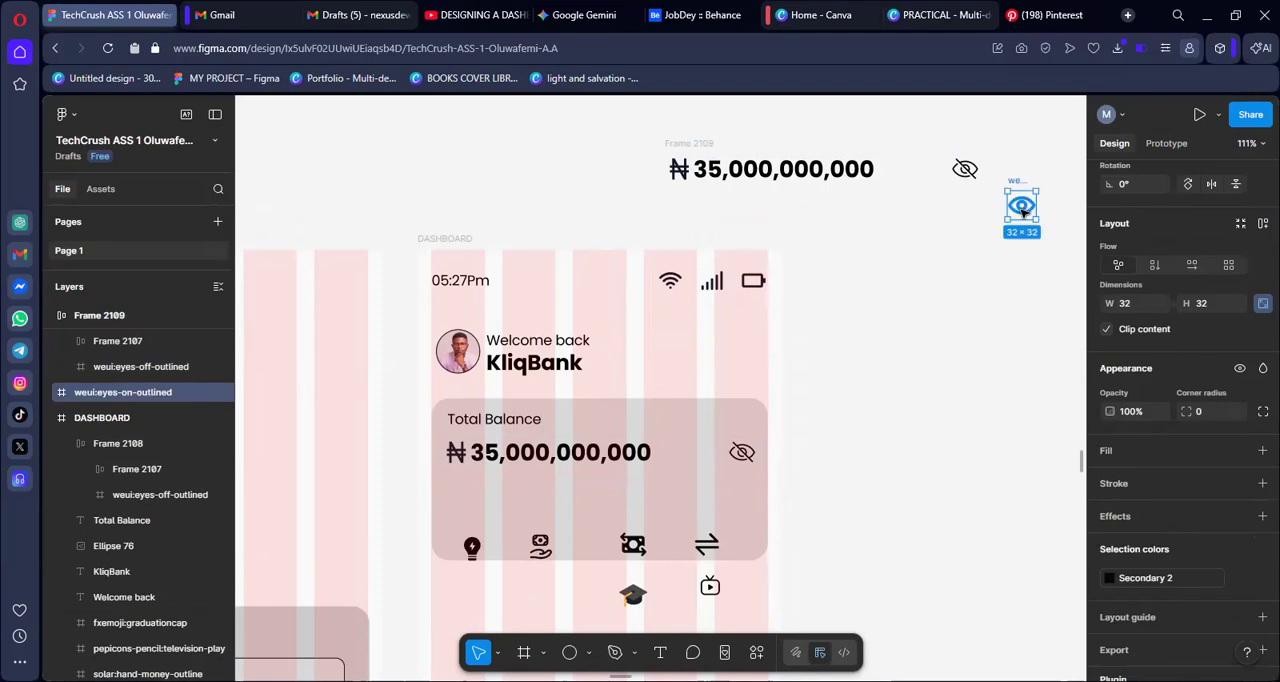
key("Delete")
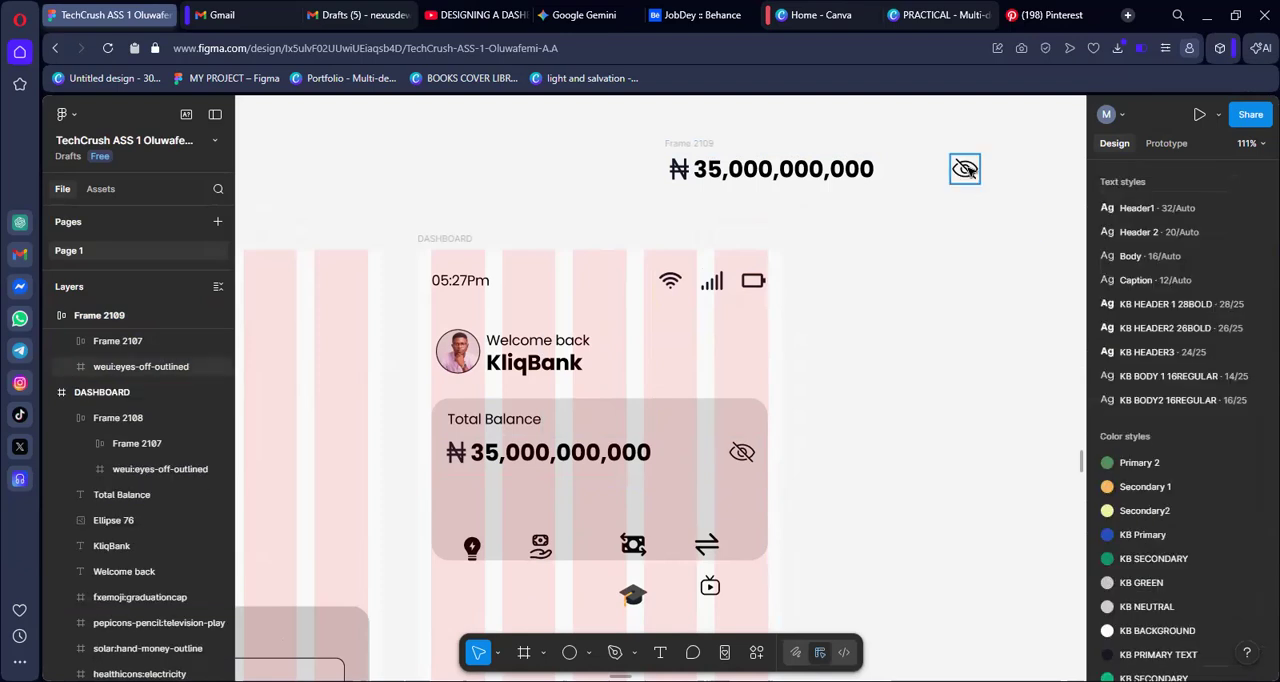
left_click(967, 171)
right_click(966, 171)
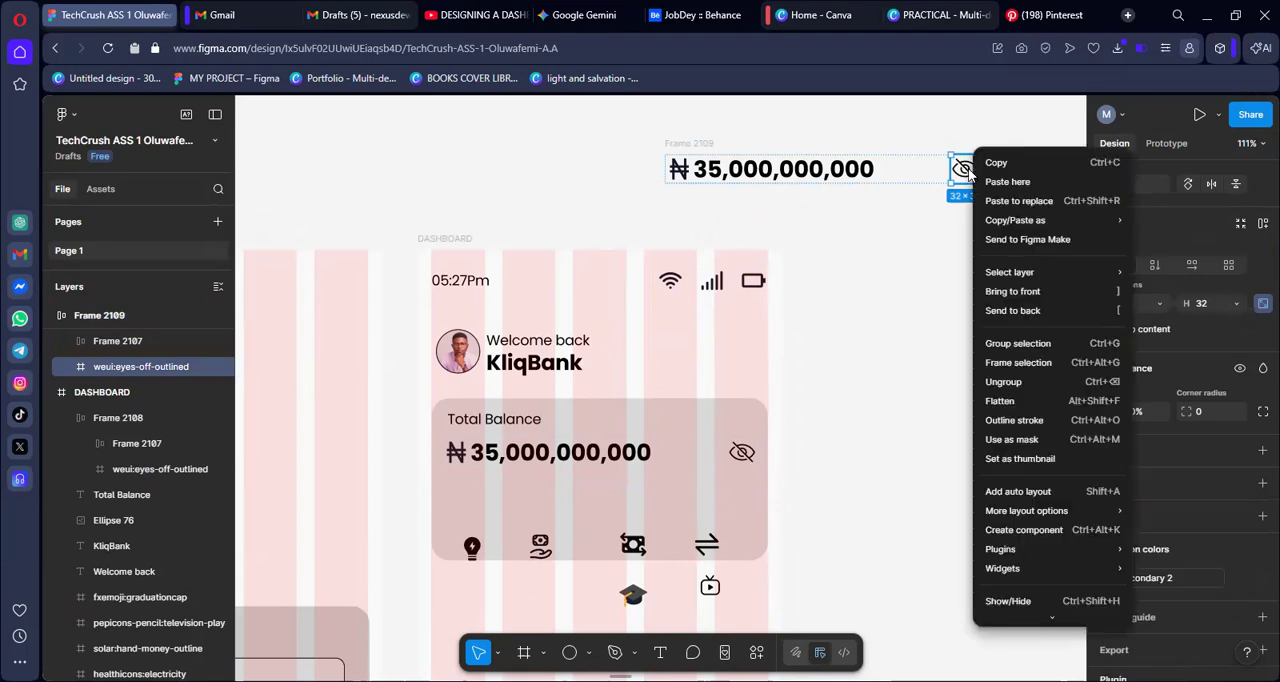
left_click(1001, 199)
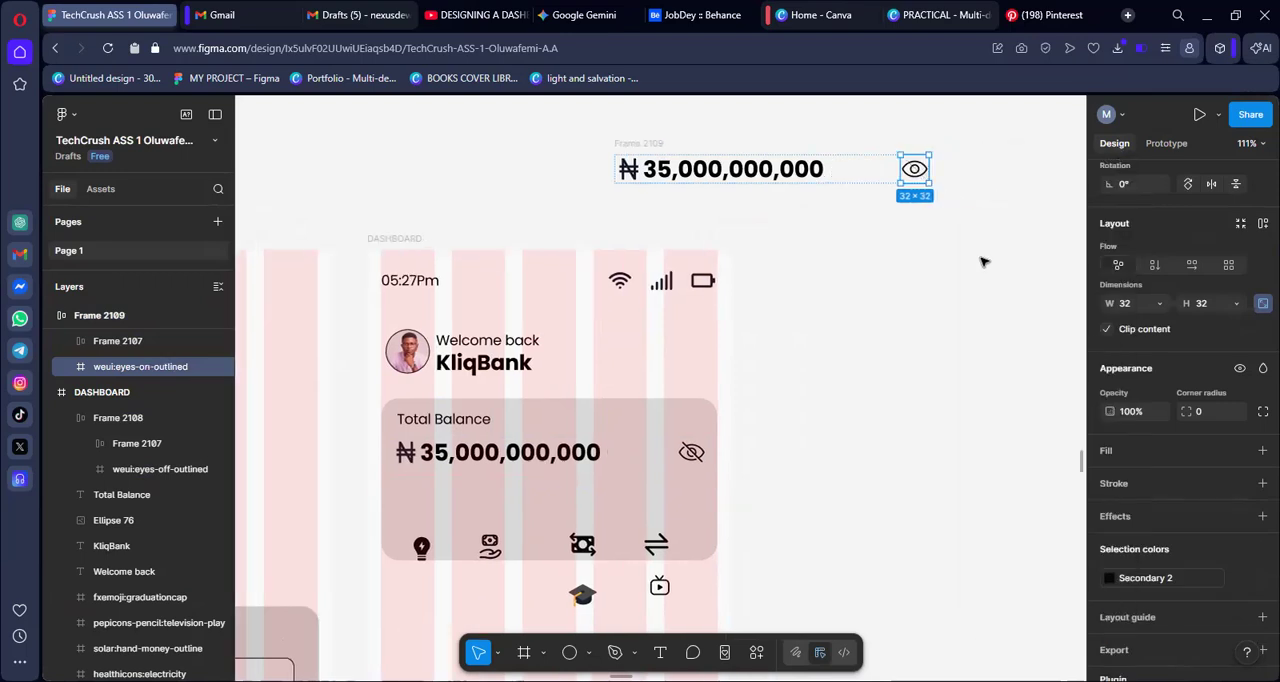
left_click(937, 265)
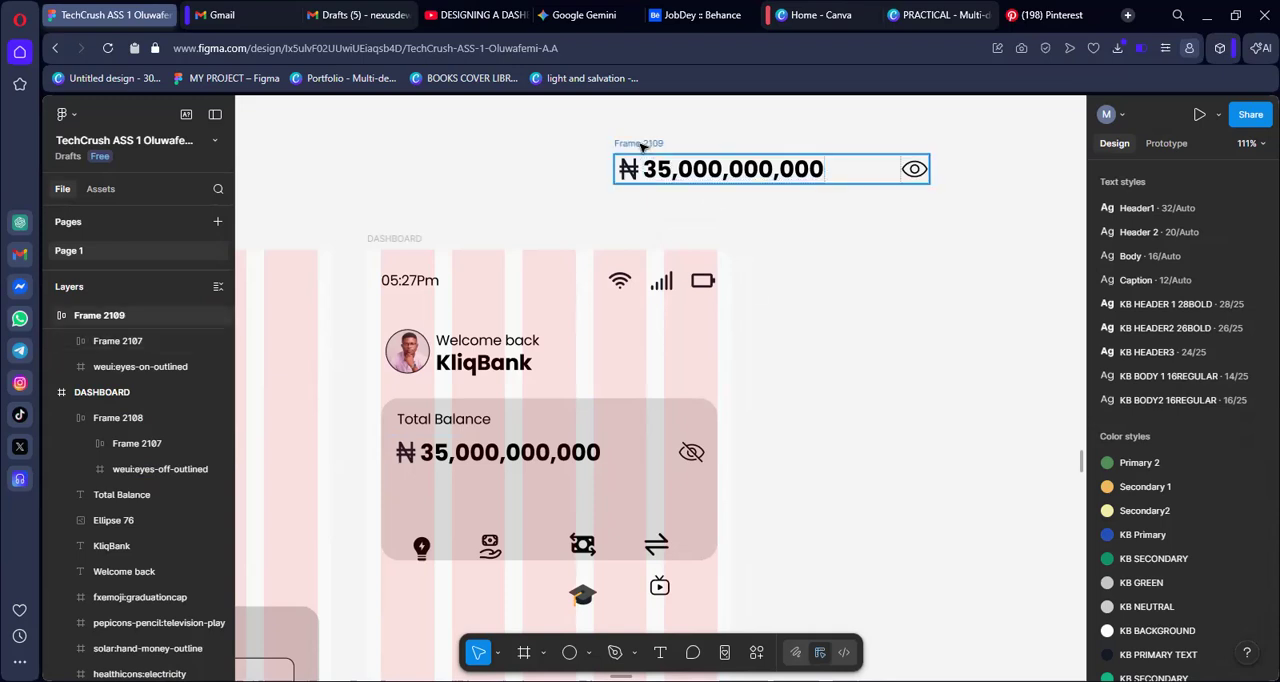
Swap the balance rows, moving the crossed-out-eye row onto the empty canvas and the open-eye row into the card beneath "Total Balance"
left_click_drag(634, 148, 396, 165)
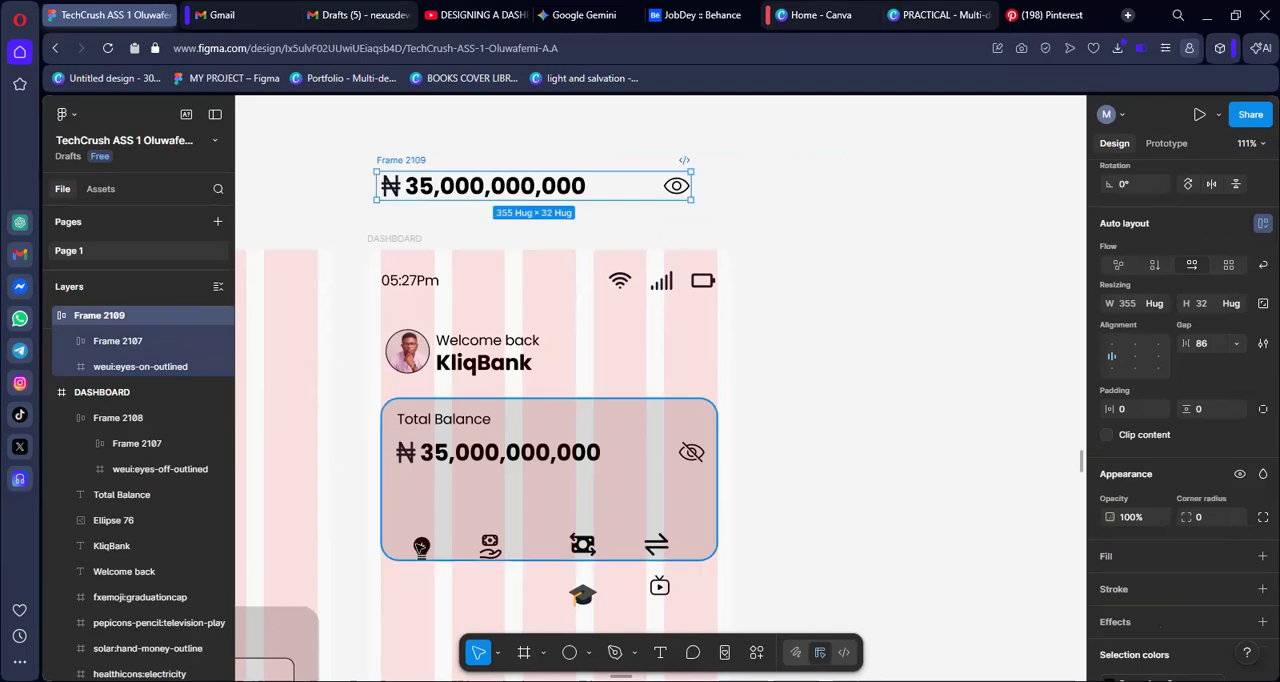
left_click_drag(432, 466, 845, 195)
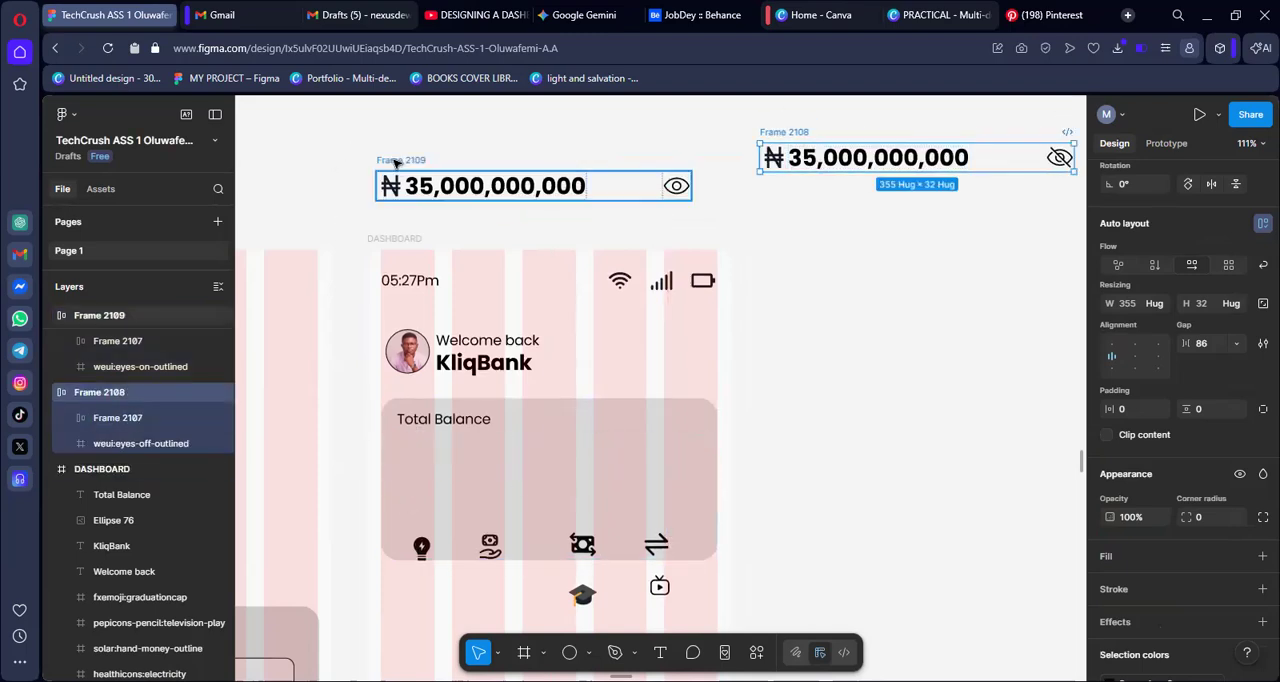
left_click(396, 163)
left_click_drag(396, 163, 410, 436)
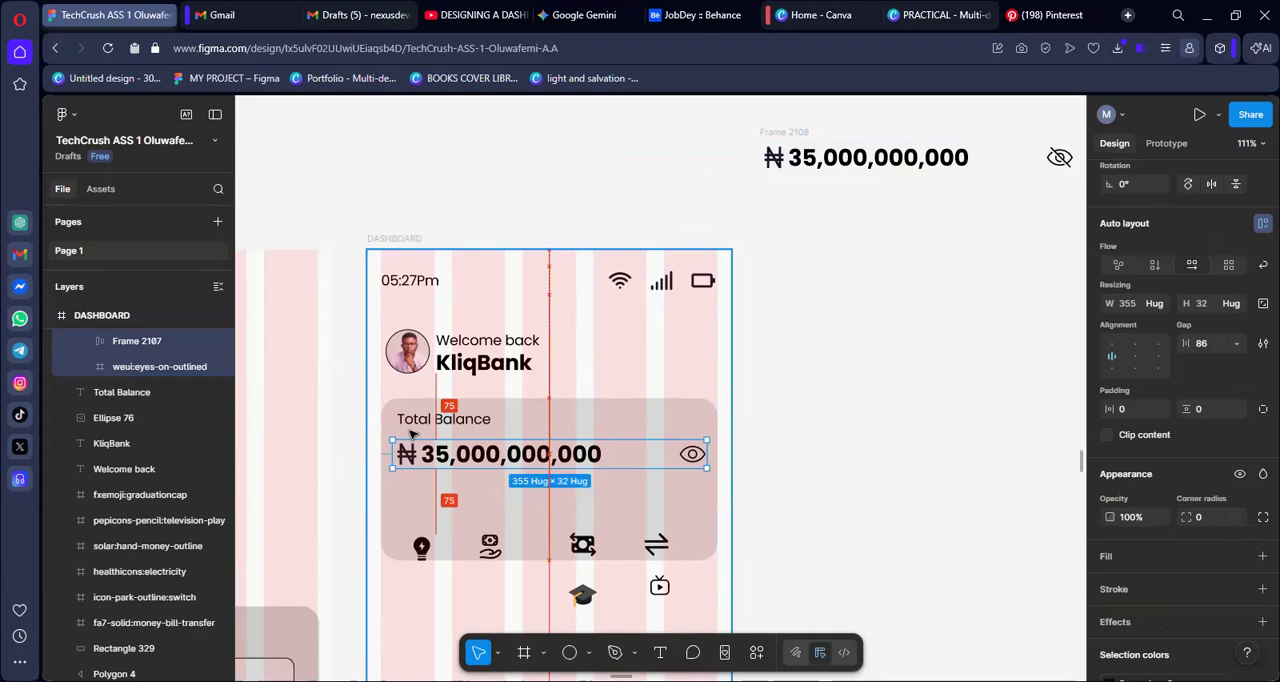
left_click(864, 424)
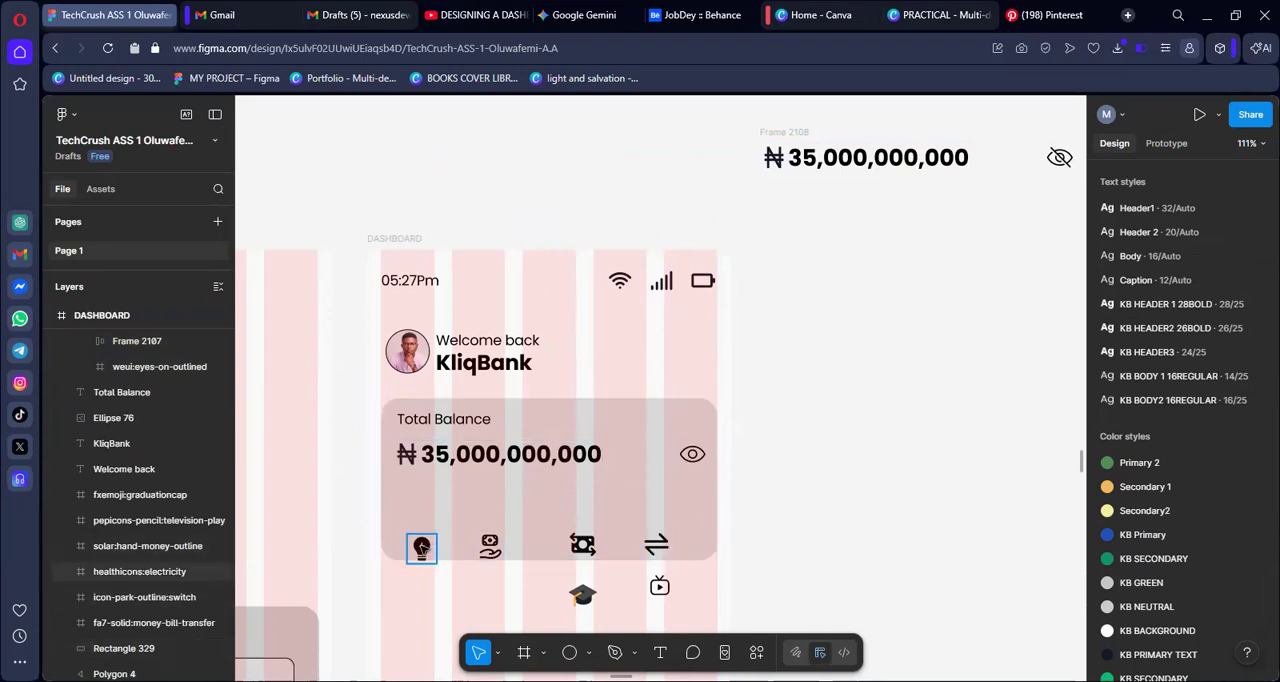
Move the lightbulb, hand-money, money-transfer and switch-arrows icons together from the card onto the empty canvas right of the DASHBOARD frame
left_click(422, 547)
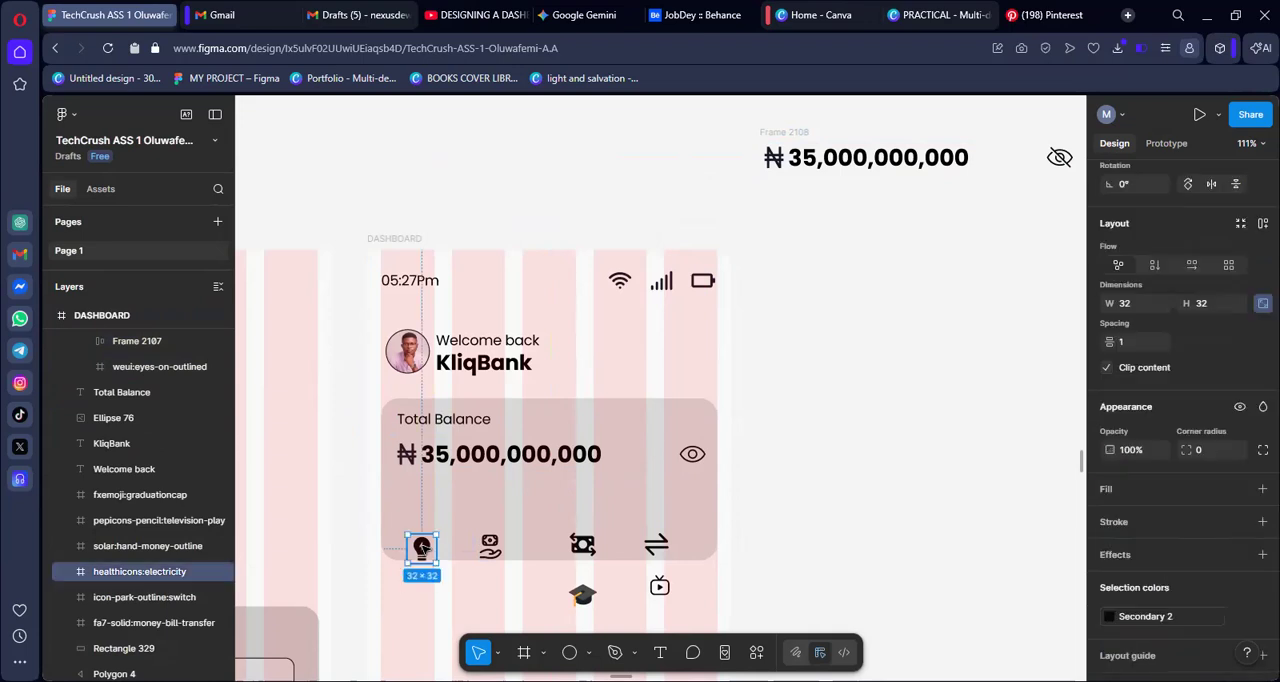
left_click(492, 546, "shift")
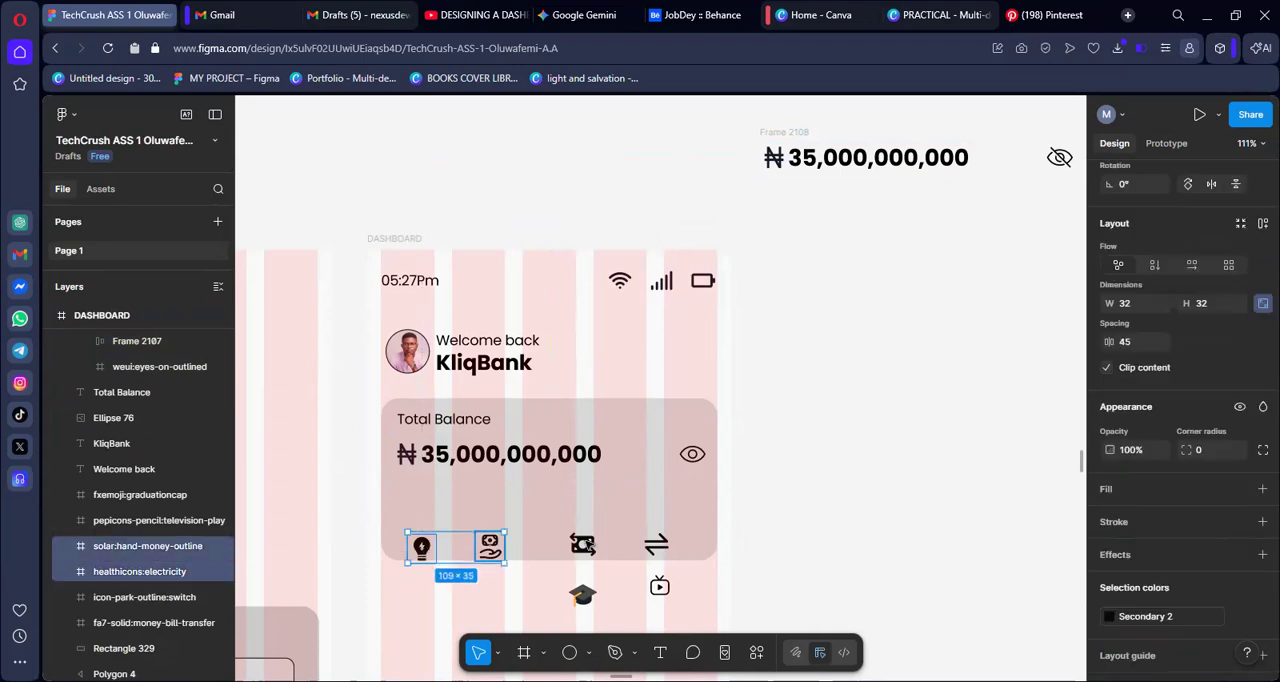
left_click(583, 545, "shift")
left_click(657, 548, "shift")
left_click_drag(588, 547, 930, 375)
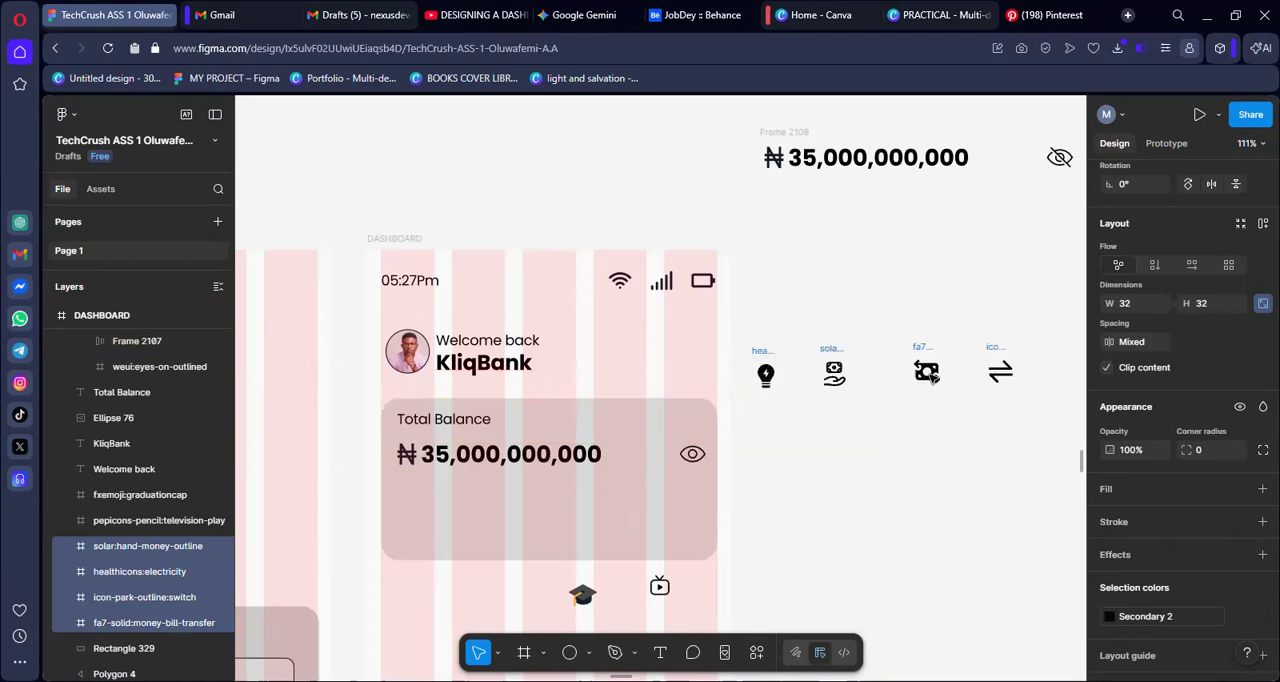
Shorten the Total Balance card from its lower edge to a size of 380 × 101
left_click(517, 535)
left_click_drag(528, 560, 542, 477)
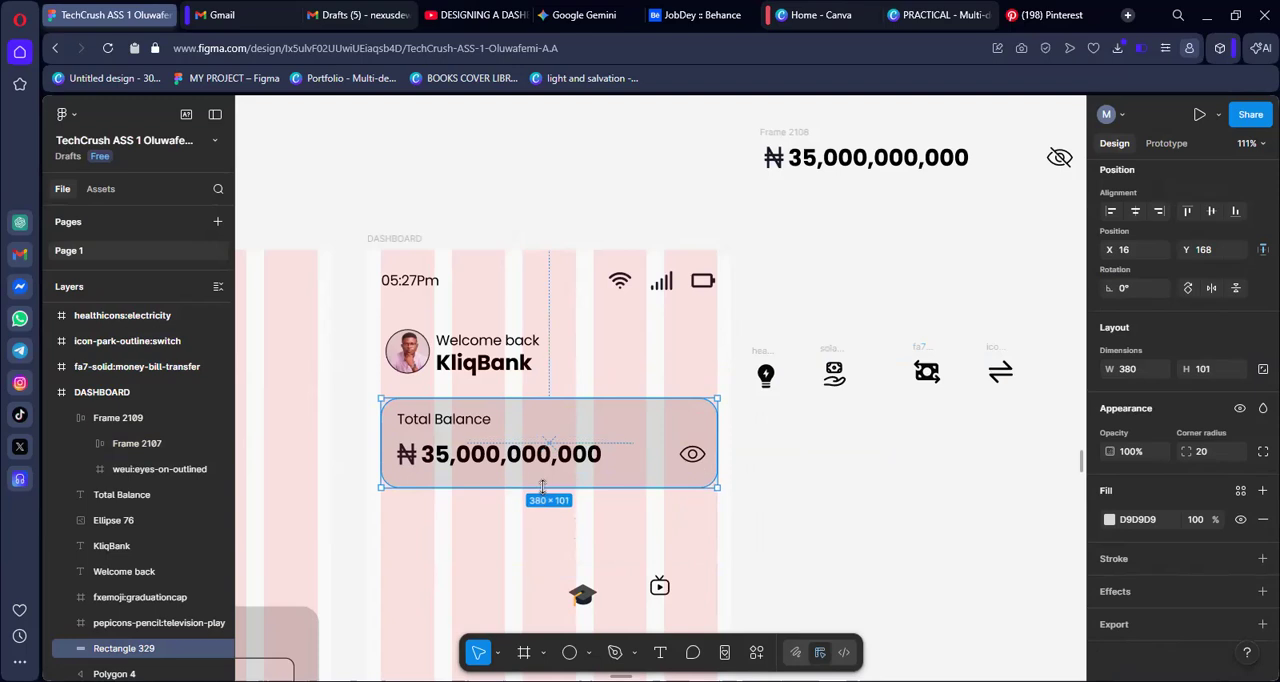
left_click(687, 518)
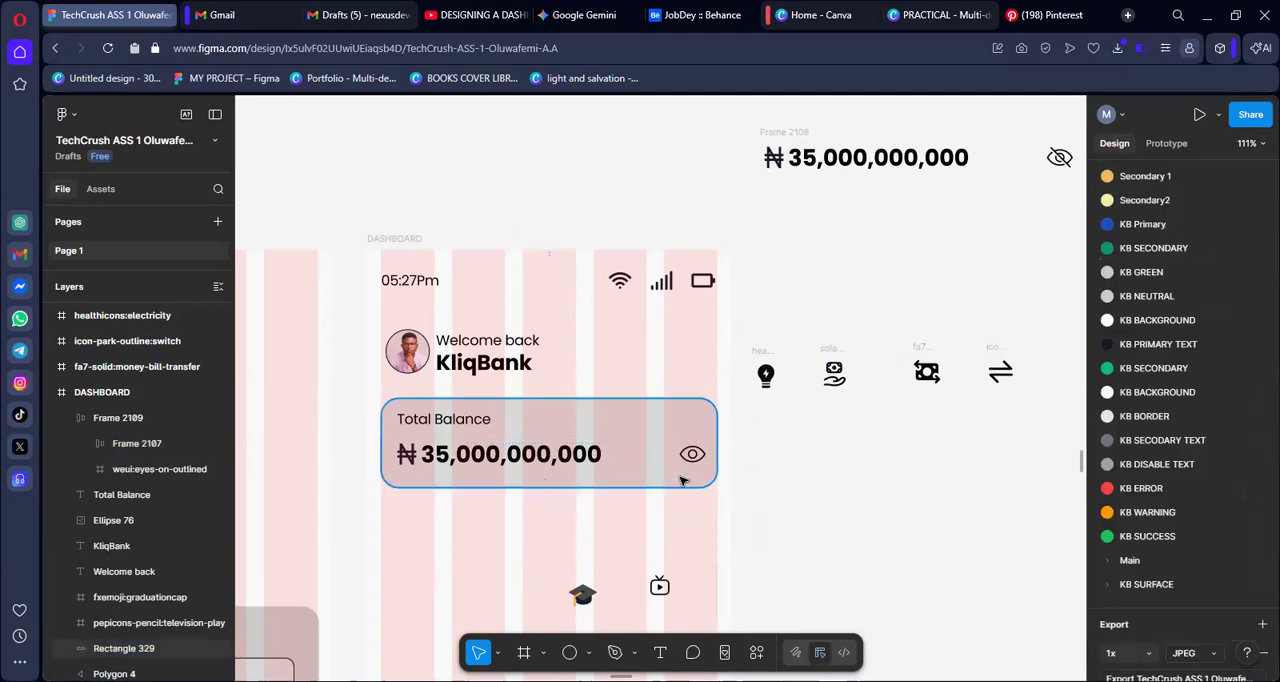
Duplicate the balance card's rectangle and place the copy directly beneath it at X 16, Y 275
left_click(683, 481)
key("ctrl+d")
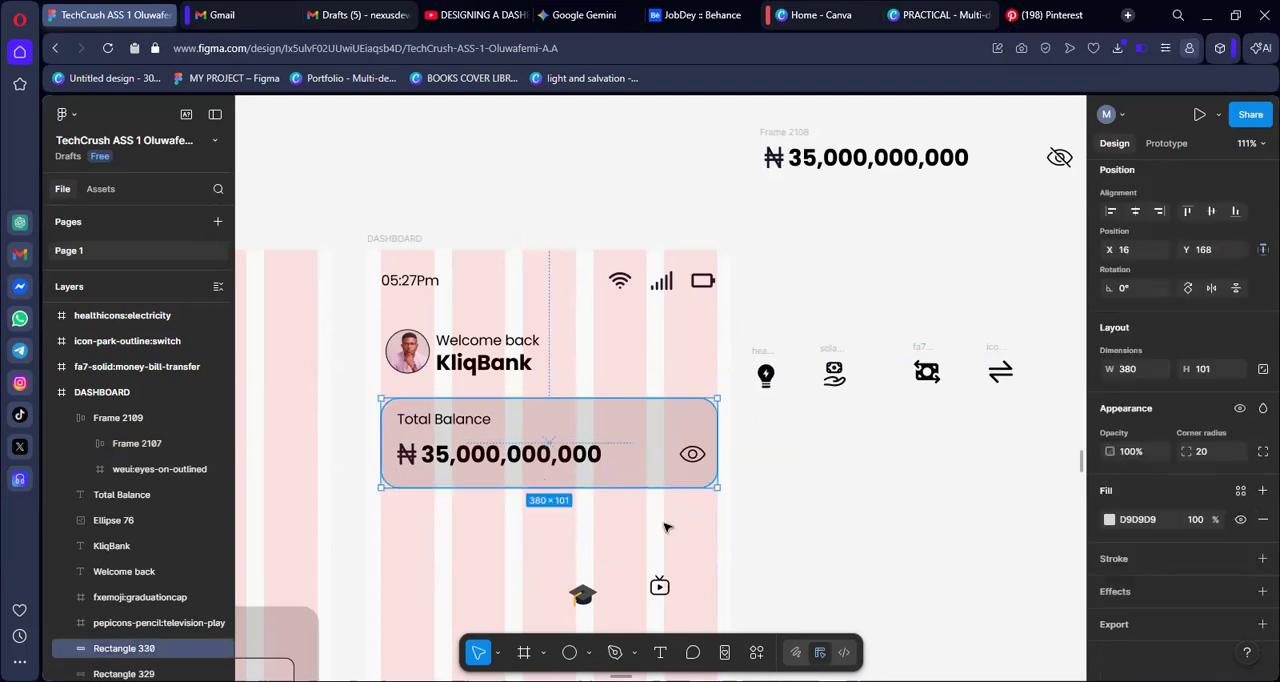
left_click_drag(662, 480, 663, 572)
scroll(838, 537, "down", 2)
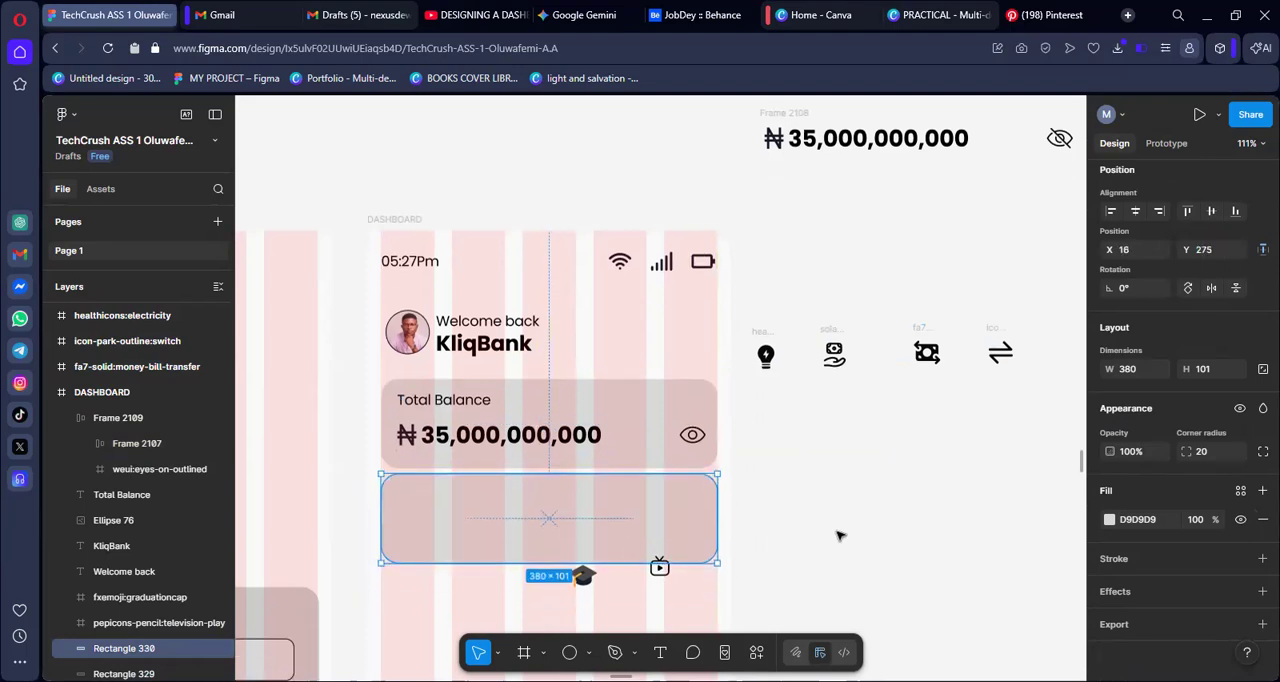
Move the graduation cap and television icons out of the DASHBOARD frame onto the empty canvas beside it
scroll(800, 540, "down", 5)
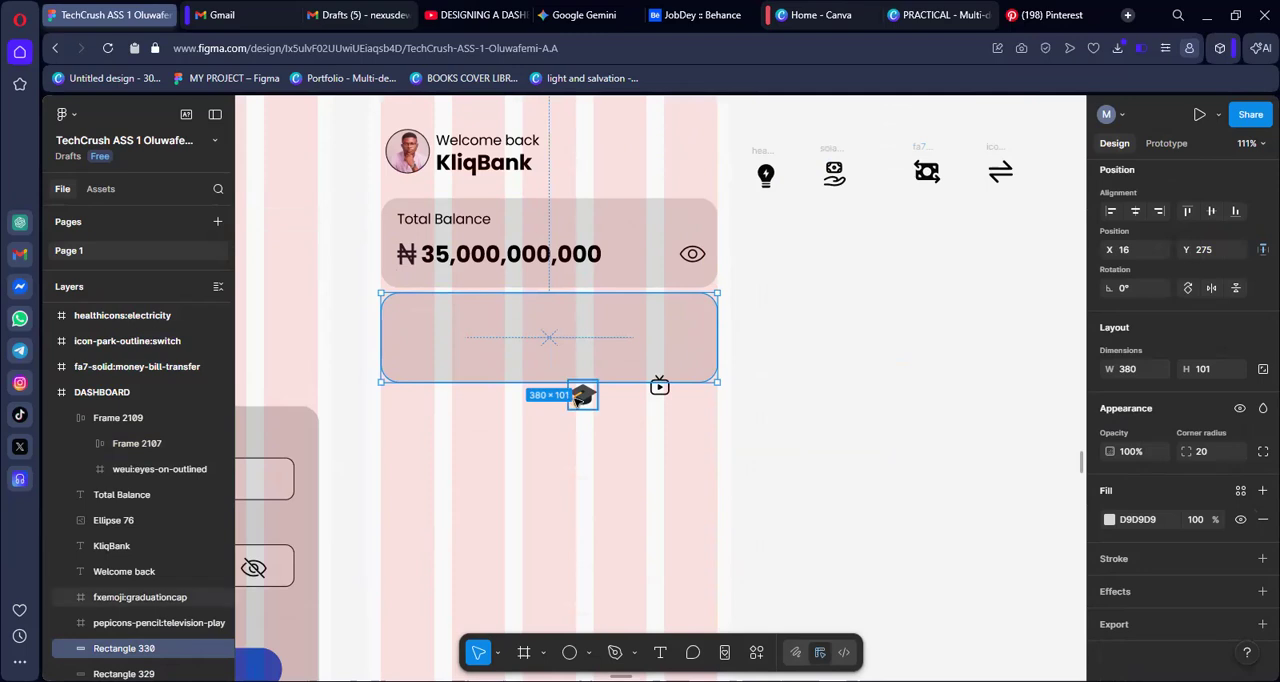
left_click_drag(580, 400, 969, 415)
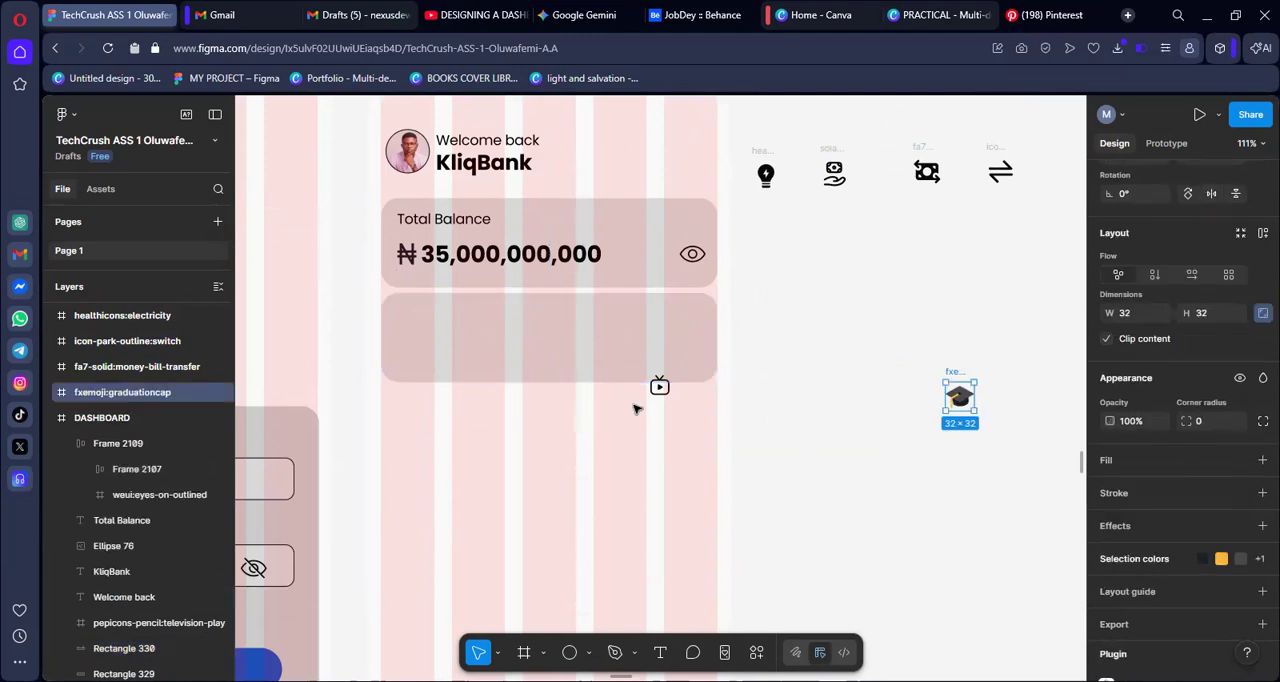
left_click_drag(666, 392, 854, 412)
double_click(860, 419)
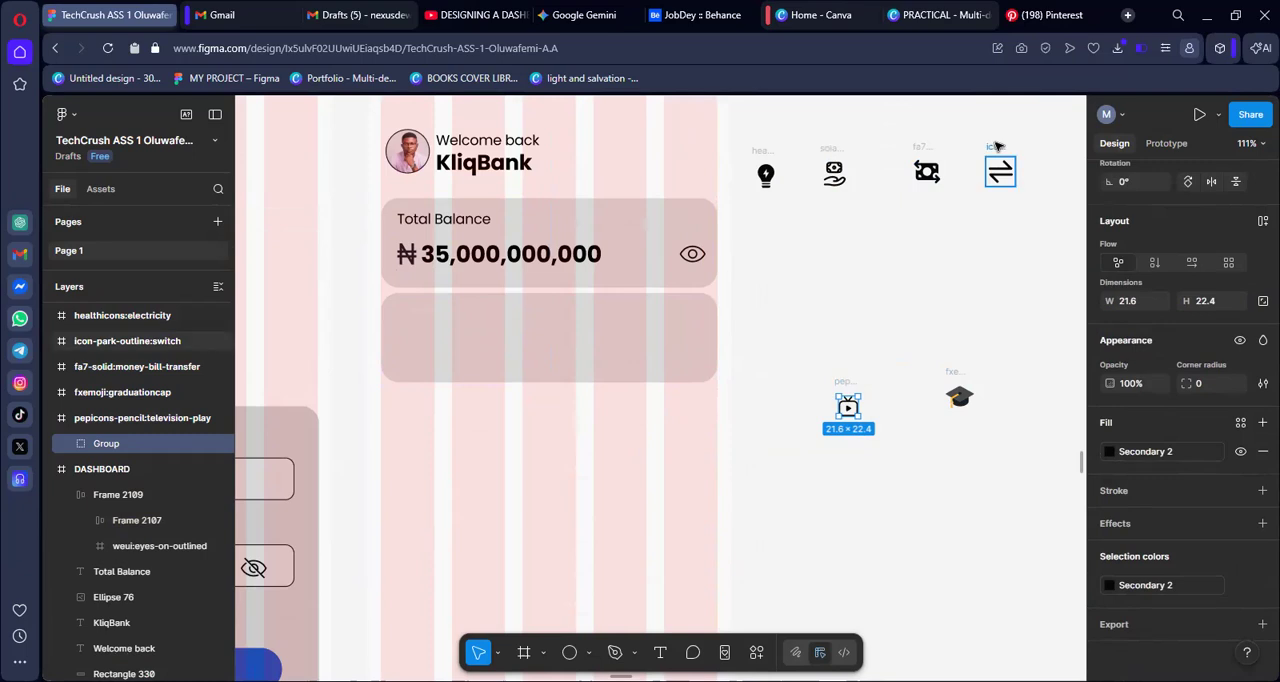
Move the money-transfer icon to a clear spot below the icon row and add the text "Send" underneath it
left_click(915, 150)
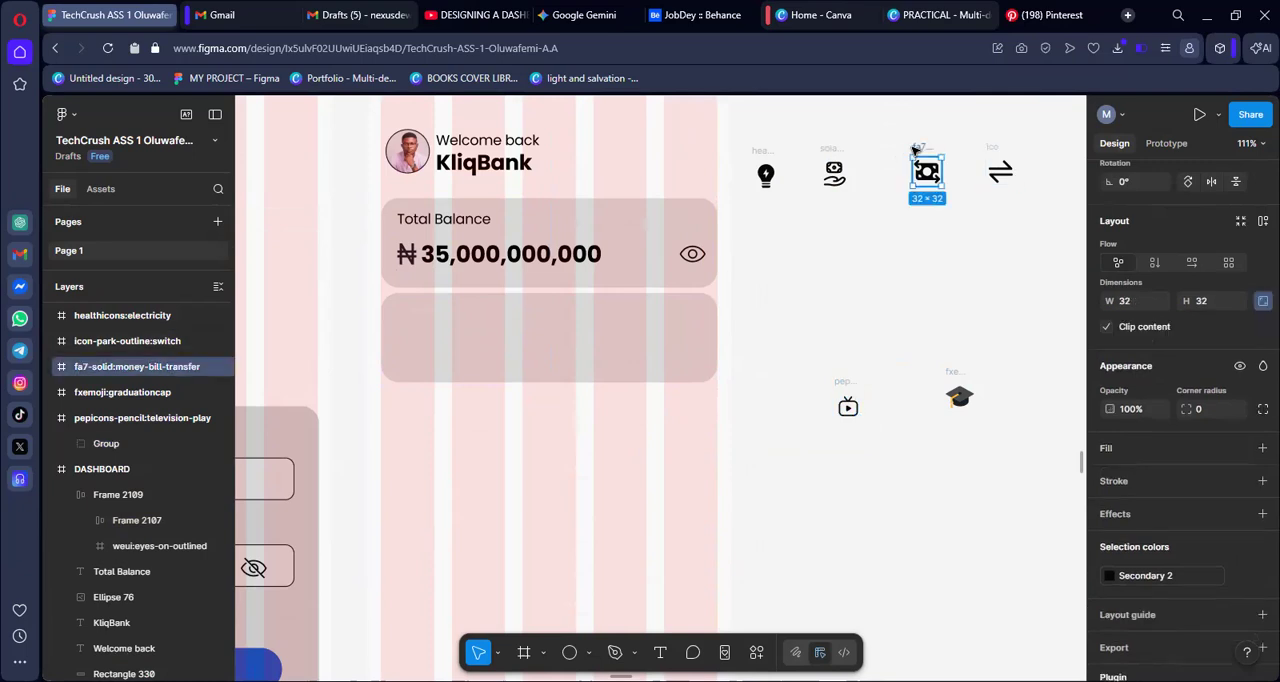
left_click_drag(915, 147, 805, 272)
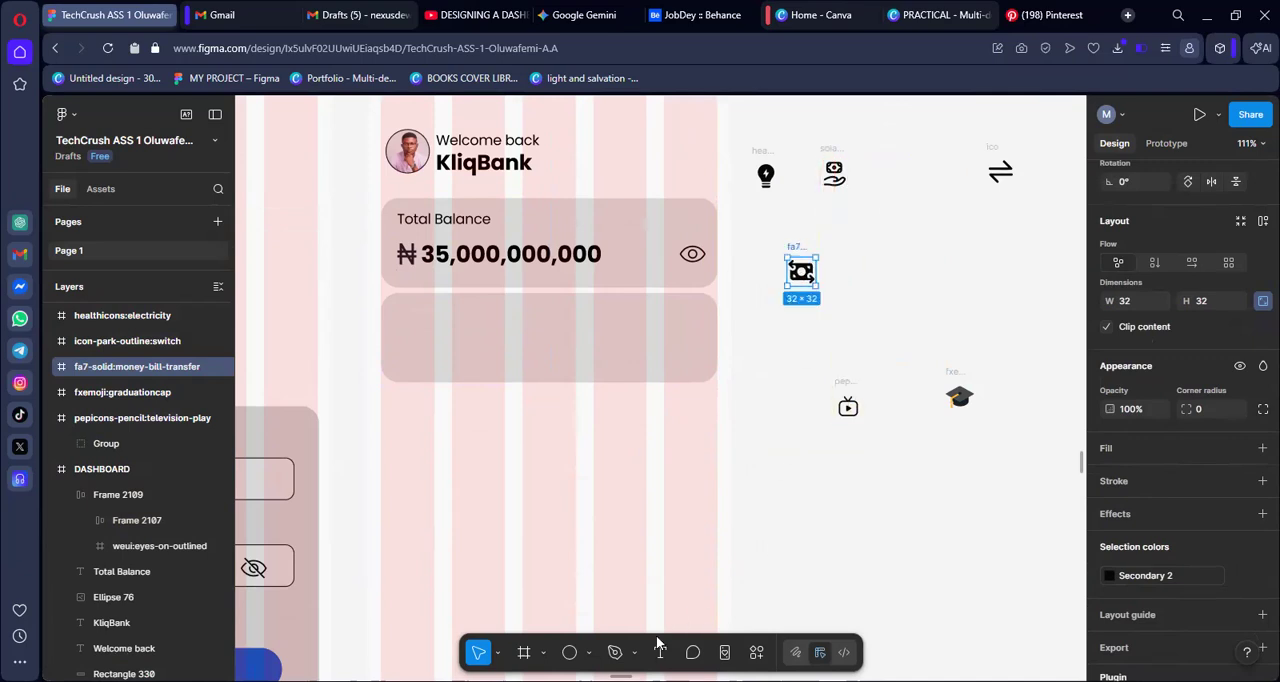
left_click(806, 325)
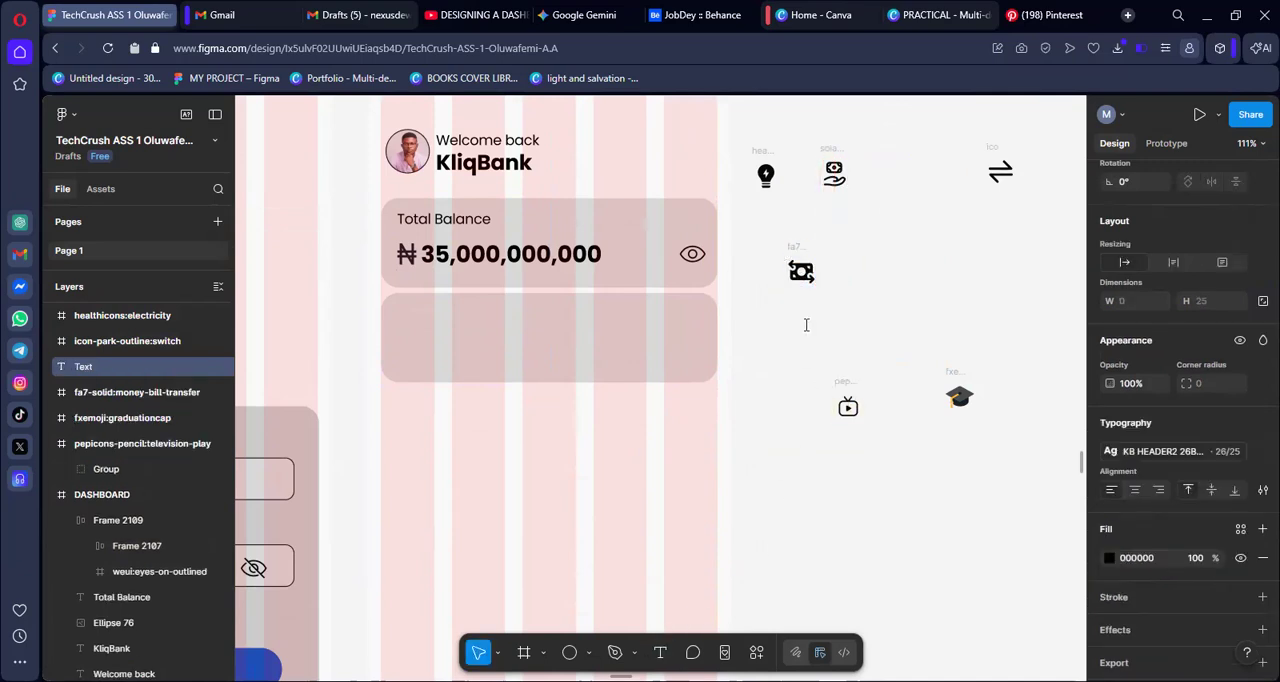
type("Send")
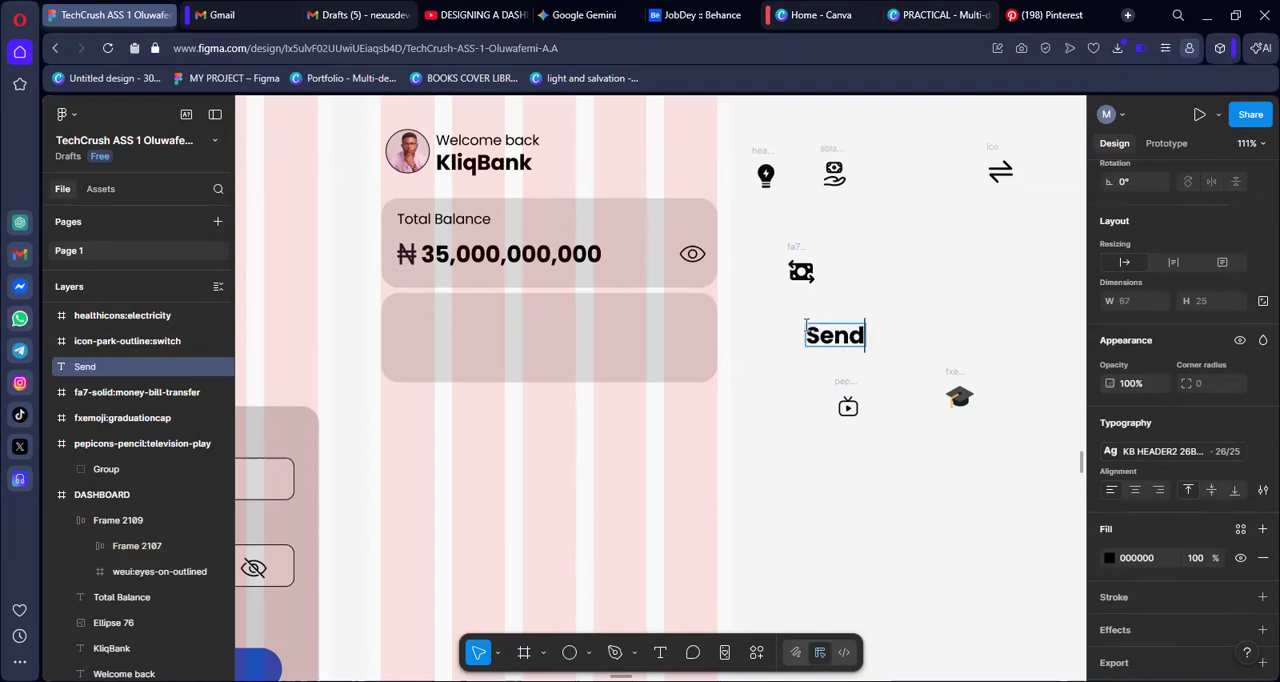
Apply the KB BODY 1 text style (14/25) to the "Send" label
left_click(1168, 446)
type("kb")
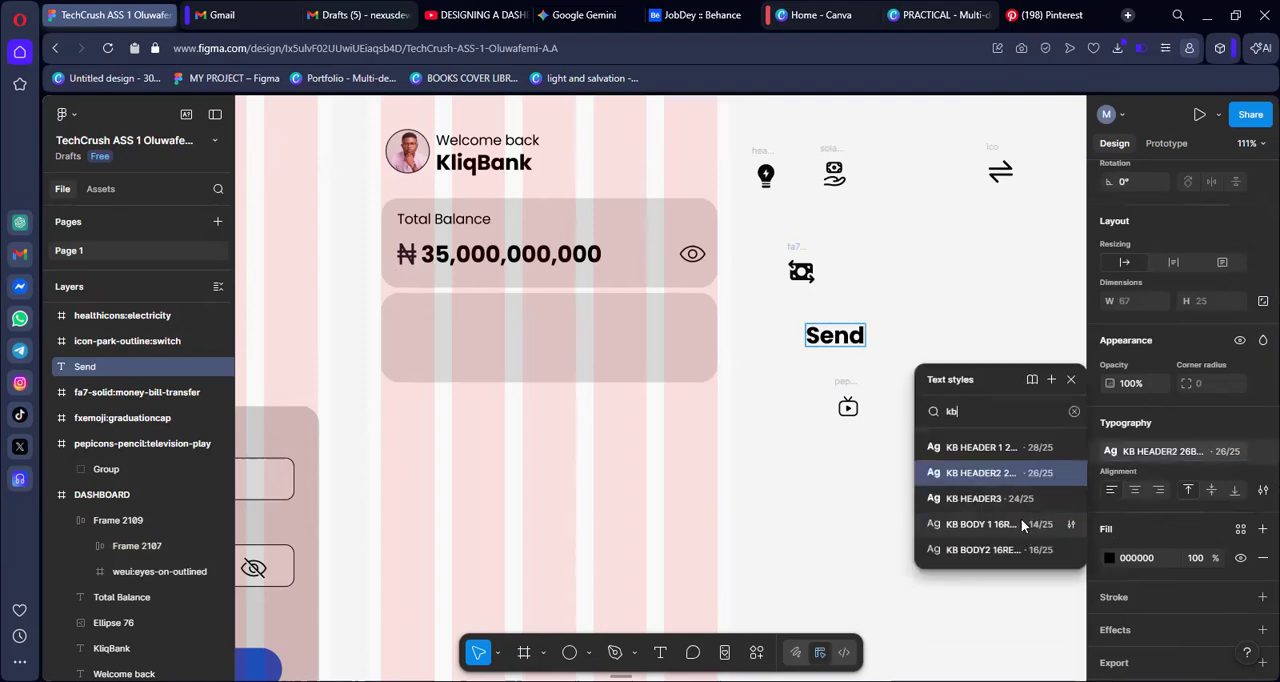
key("Escape")
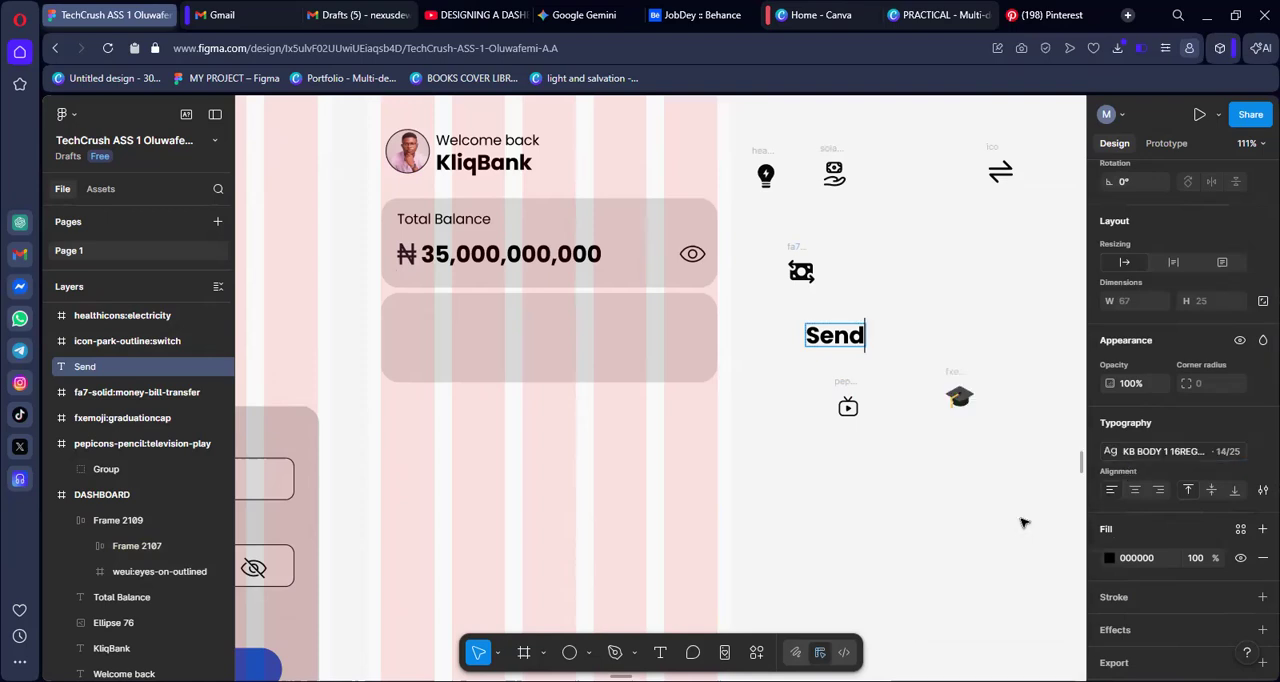
left_click(1158, 453)
type("kb")
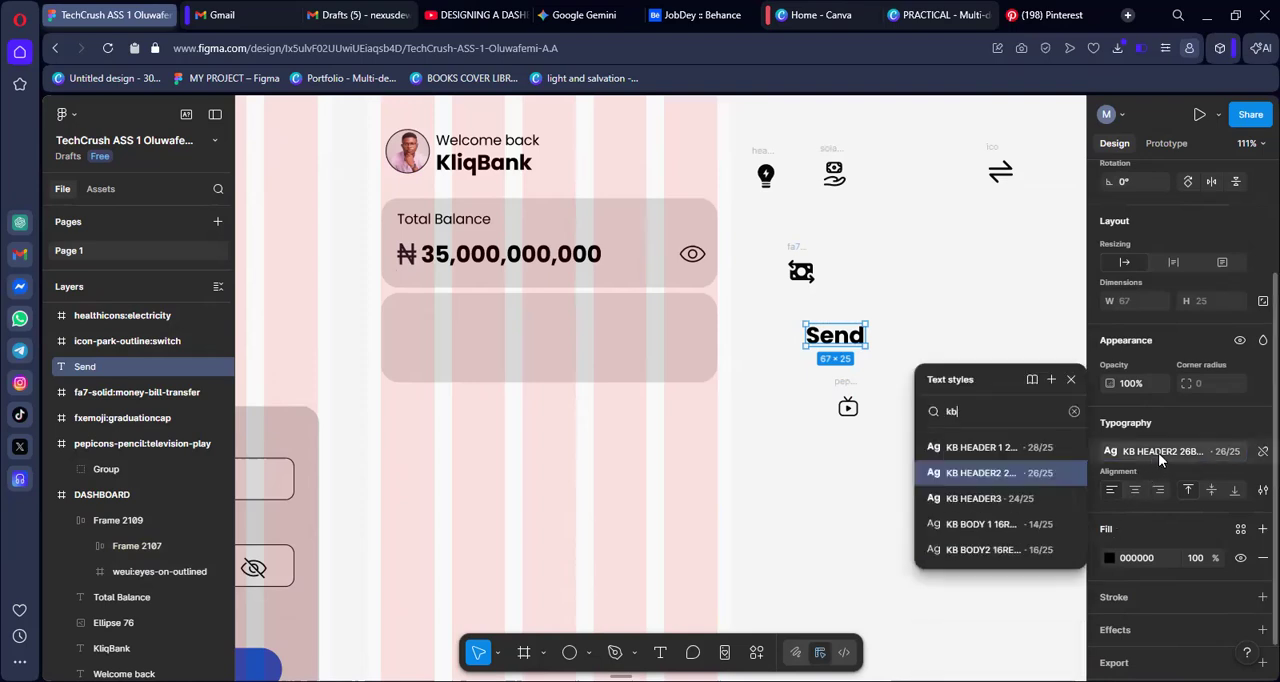
left_click(981, 530)
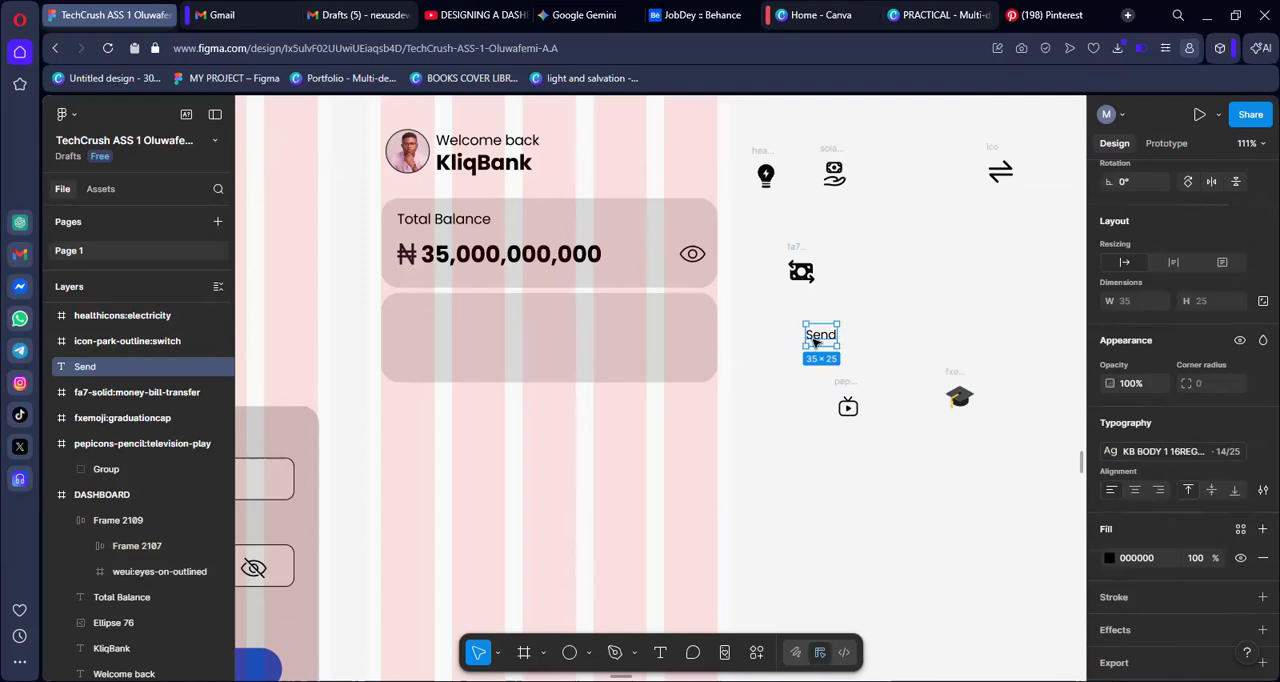
Switch the "Send" label to the KB BODY2 text style (16/25) and move it directly beneath the money-transfer icon
left_click(1161, 451)
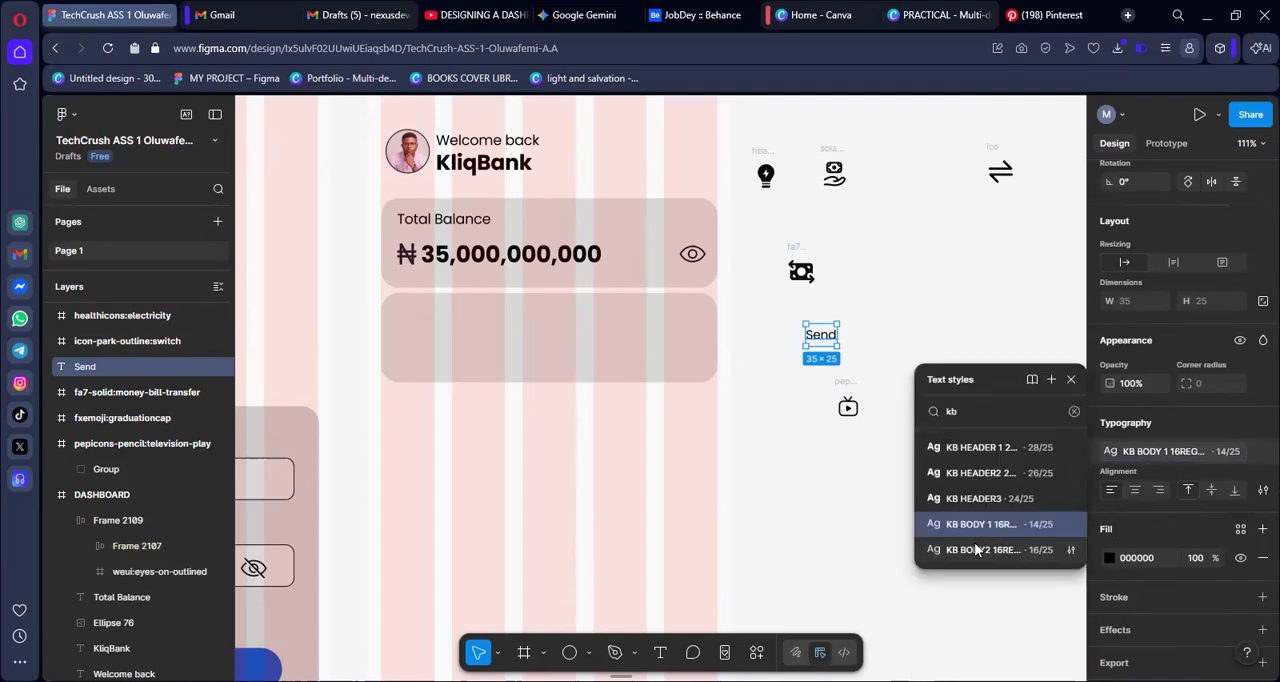
left_click(980, 549)
left_click_drag(825, 338, 806, 297)
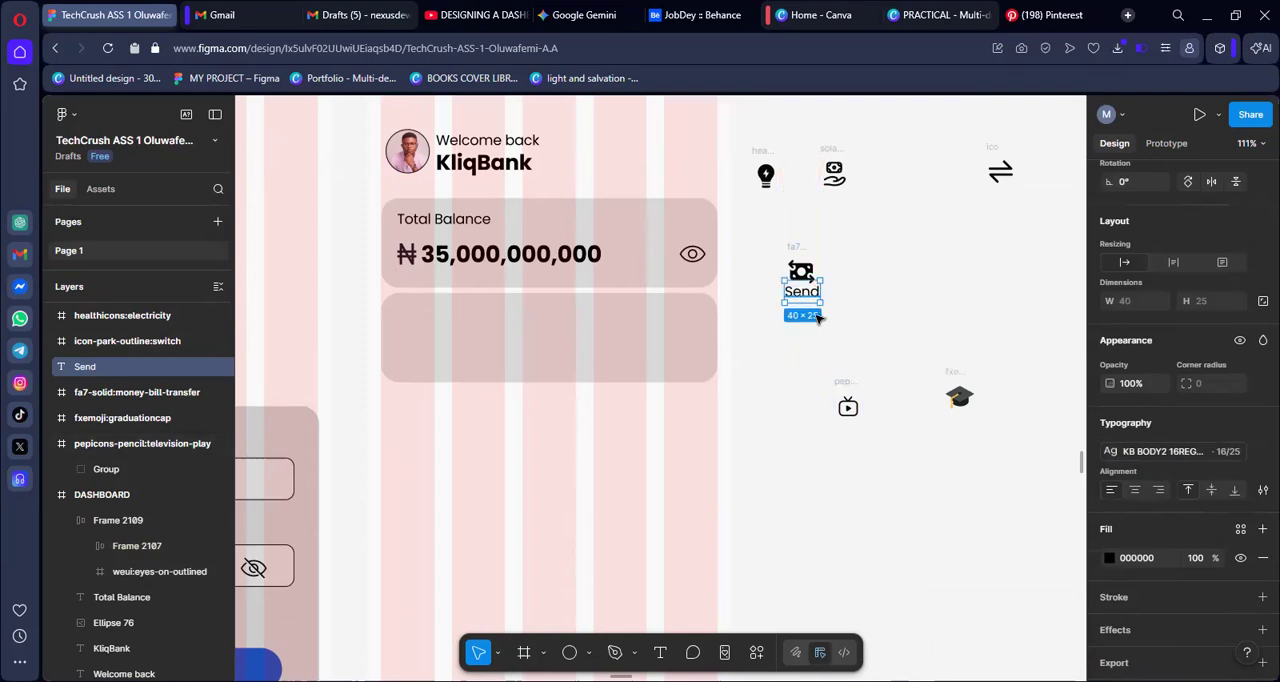
Change the "Send" label's text style back to KB BODY 1 (14/25)
left_click(1197, 451)
type("kb")
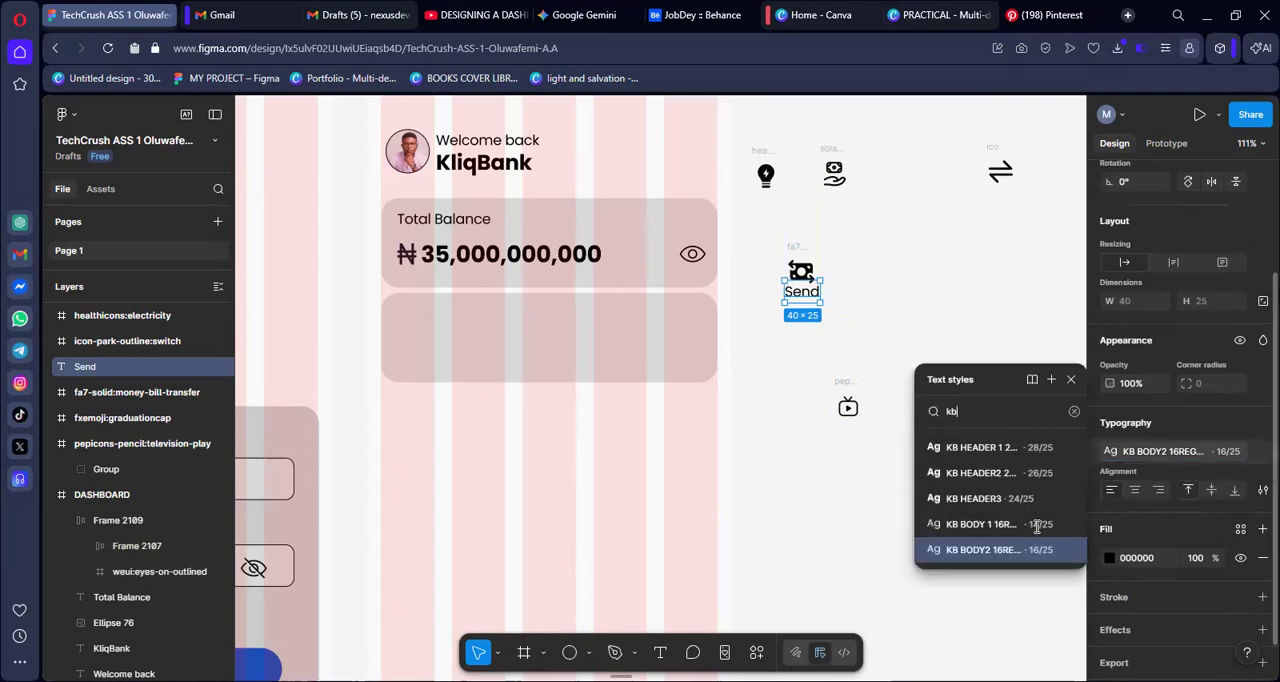
left_click(1019, 523)
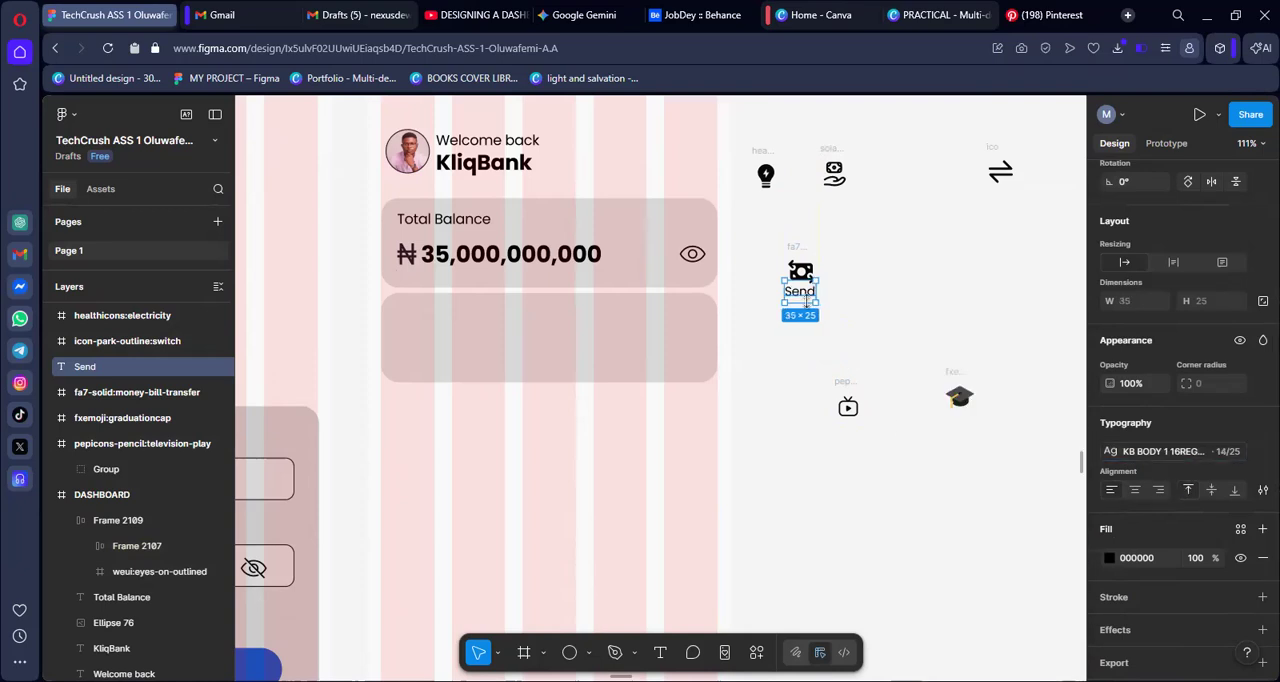
Centre the "Send" label under the money-transfer icon and wrap both in a vertical auto layout
left_click_drag(804, 296, 802, 298)
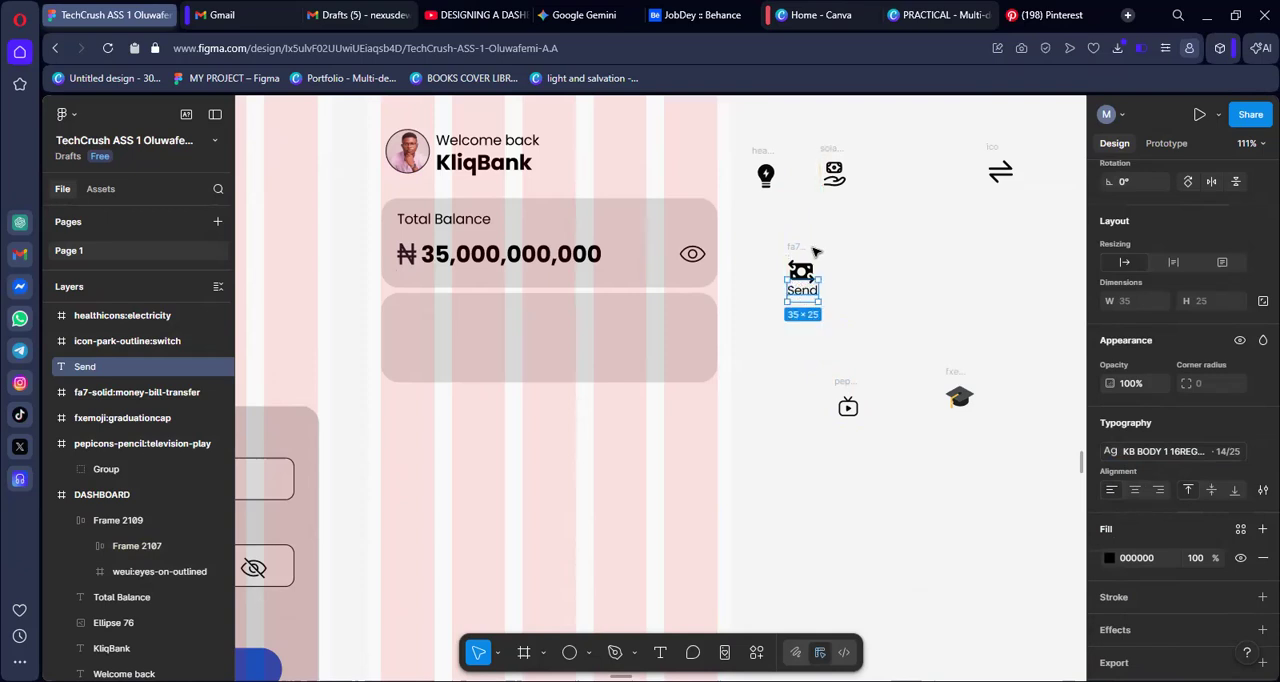
left_click(806, 246, "shift")
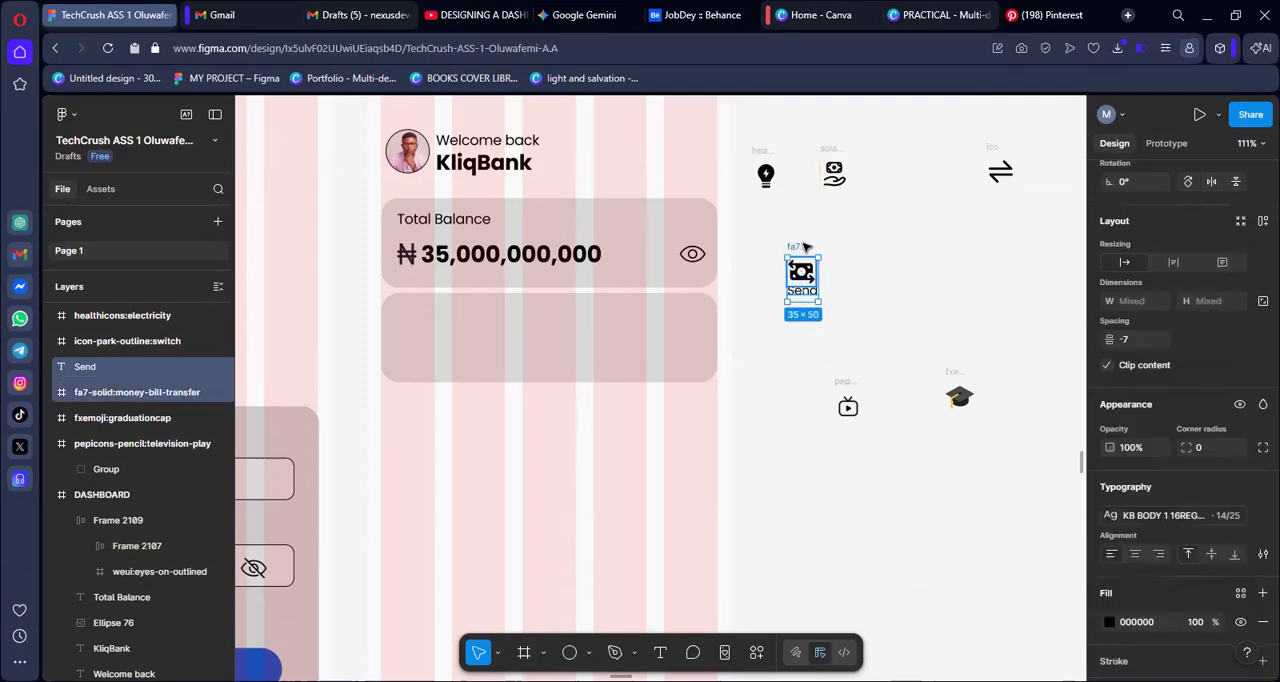
key("shift+a")
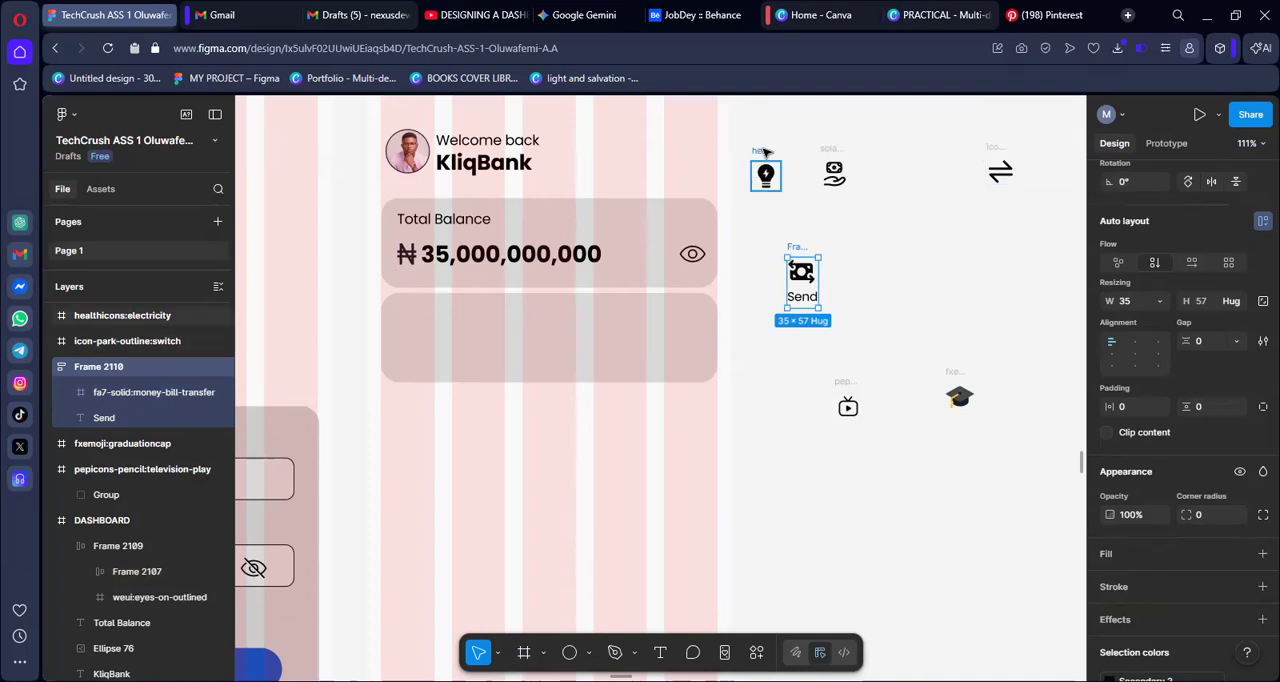
Duplicate the money-transfer "Send" item beside the original and replace the copy's icon with the electricity icon
left_click_drag(765, 152, 908, 153)
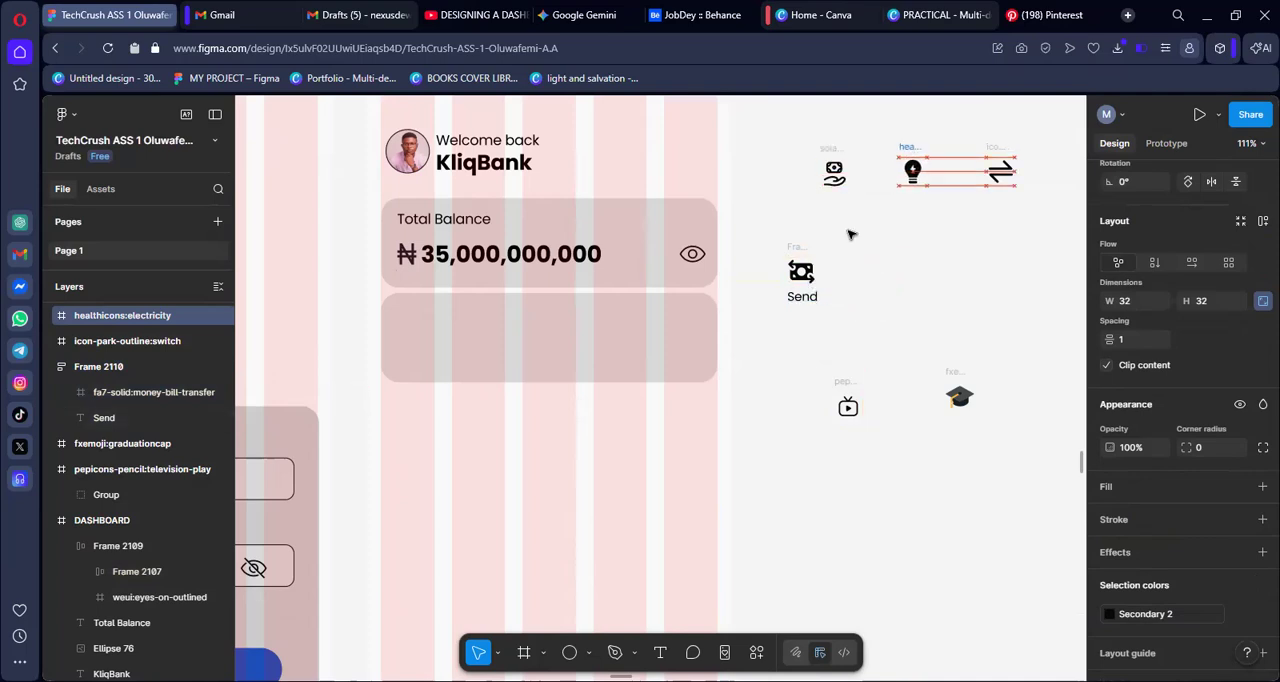
left_click(795, 248)
key("ctrl+d")
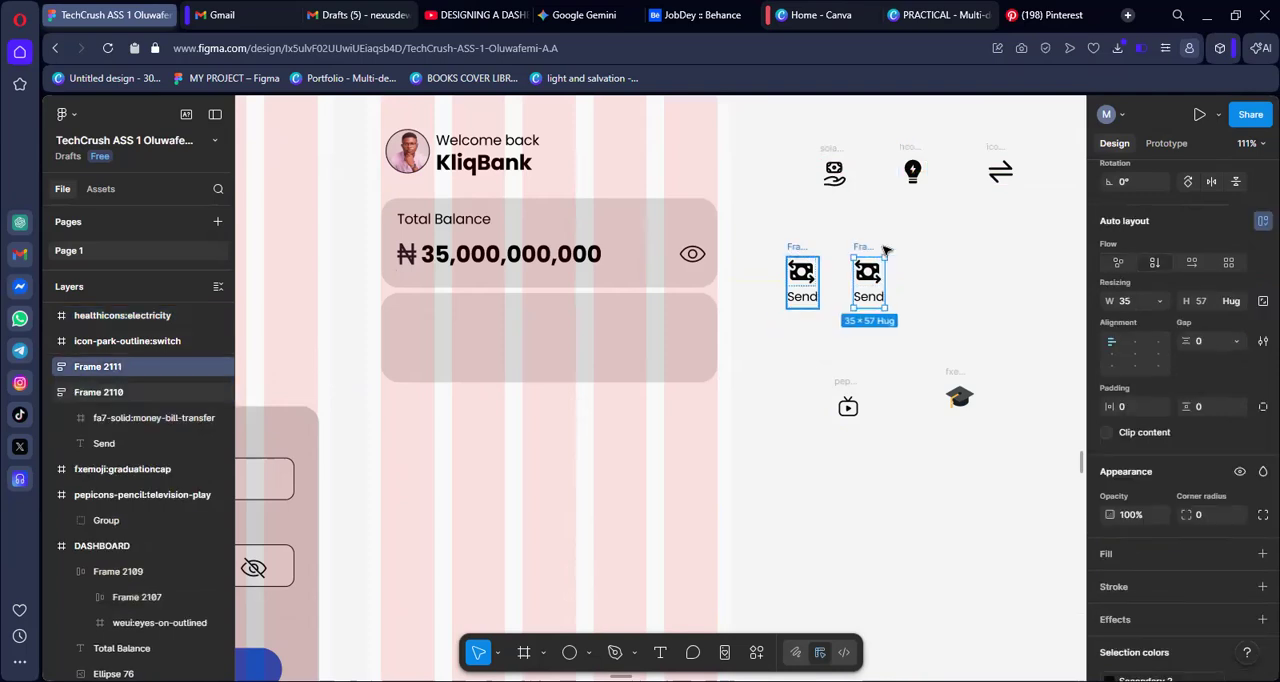
left_click(916, 151)
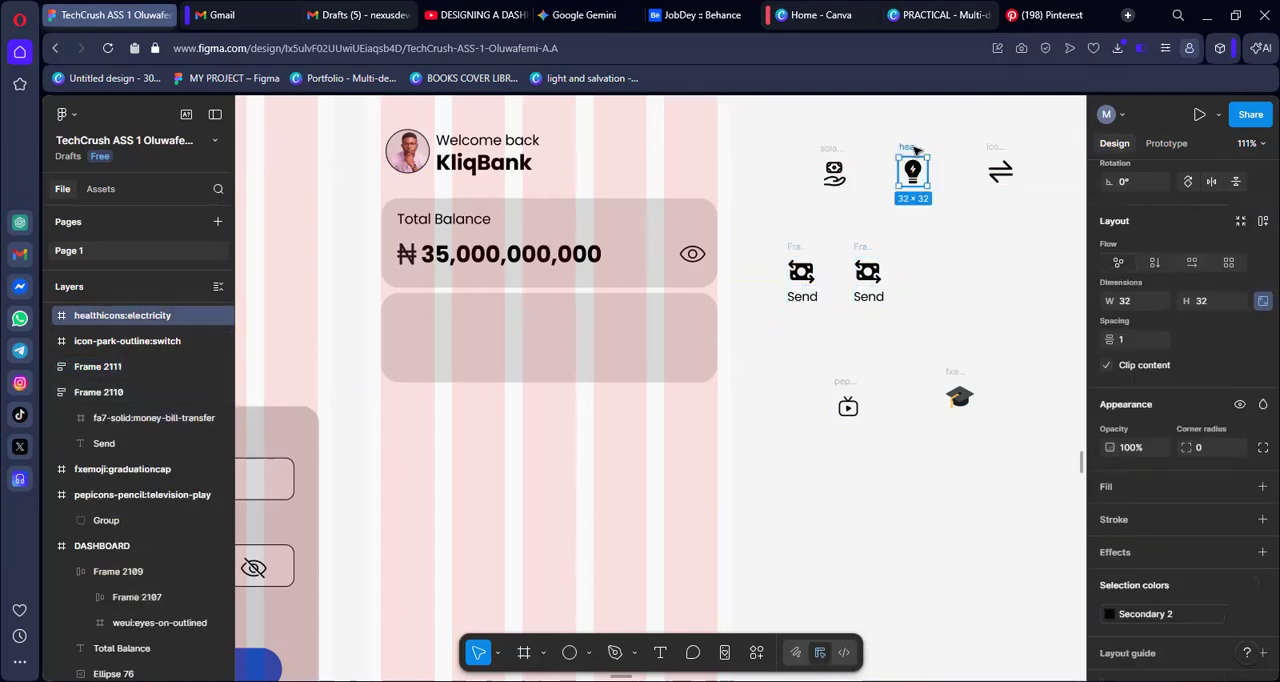
left_click(866, 280)
left_click(866, 280)
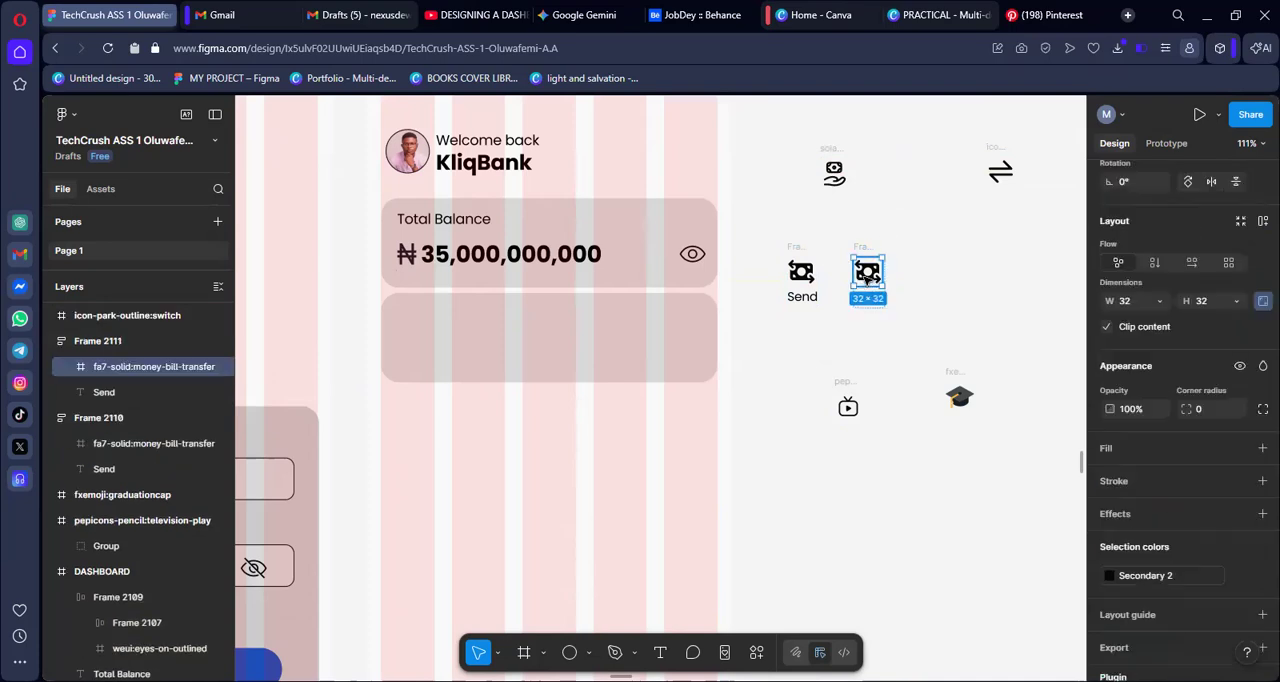
right_click(868, 282)
mouse_move(886, 283)
left_click(916, 201)
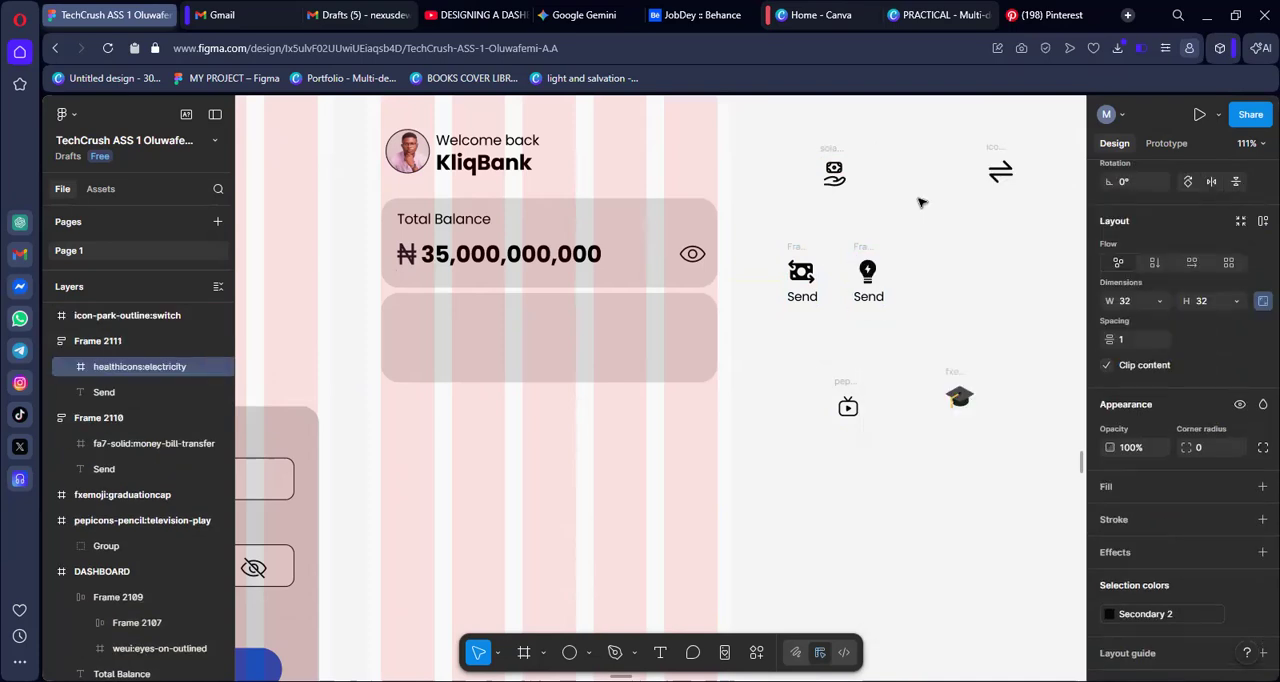
left_click(914, 331)
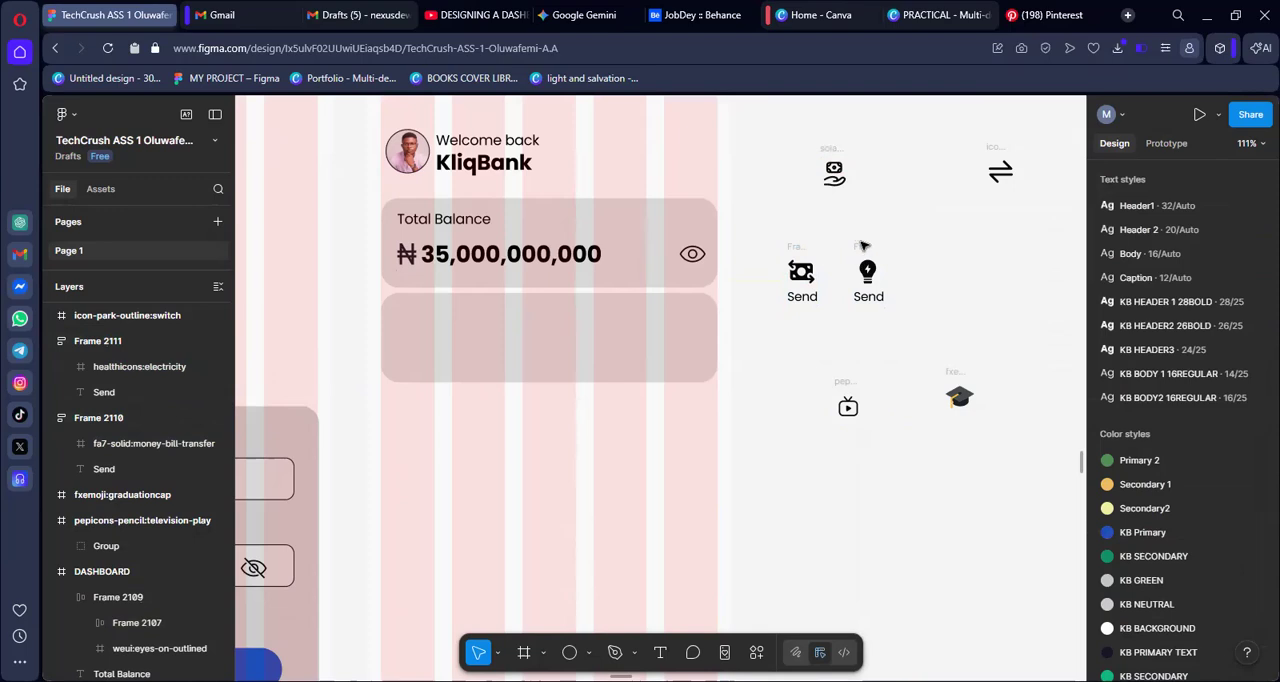
Duplicate the electricity item and replace the copy's icon with the hand-money icon
left_click(862, 245)
key("ctrl+d")
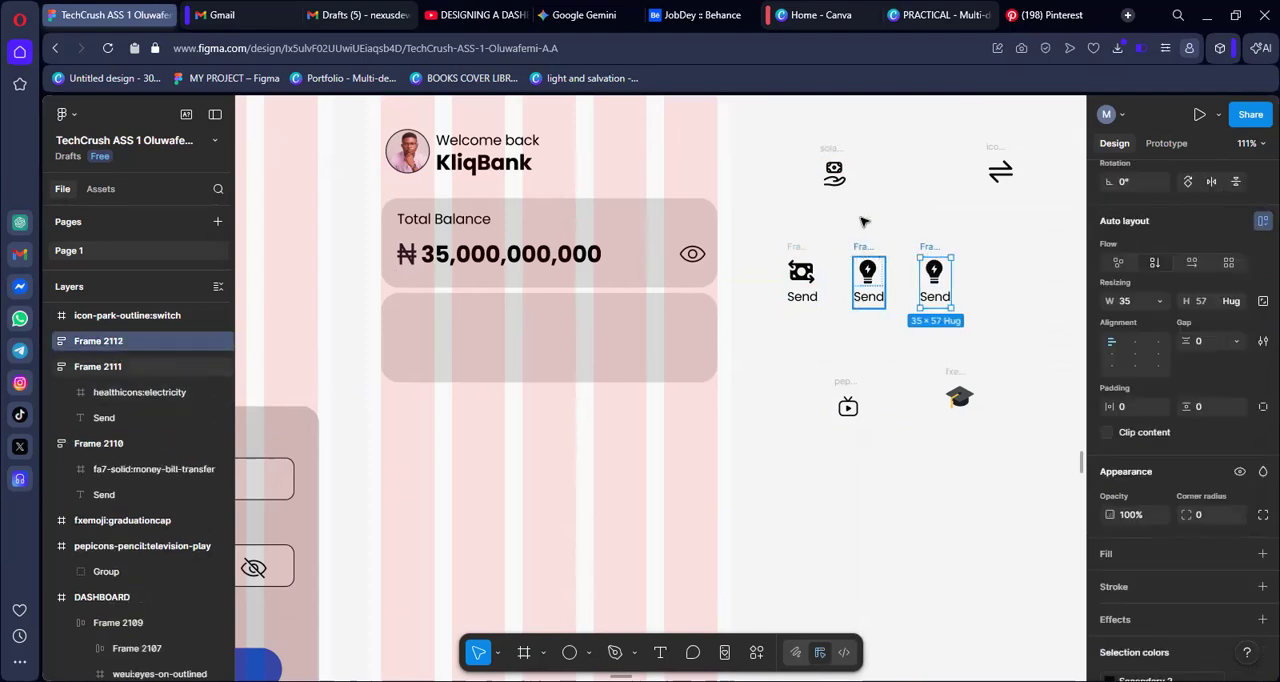
left_click(832, 153)
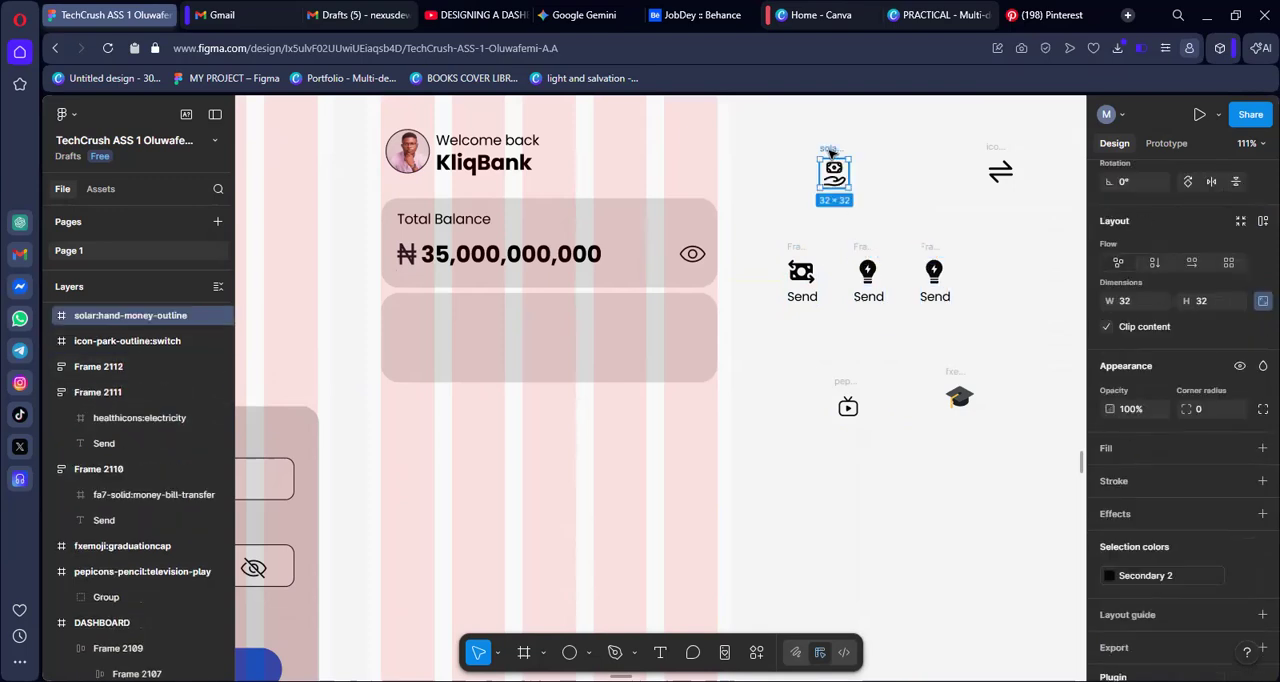
key("Delete")
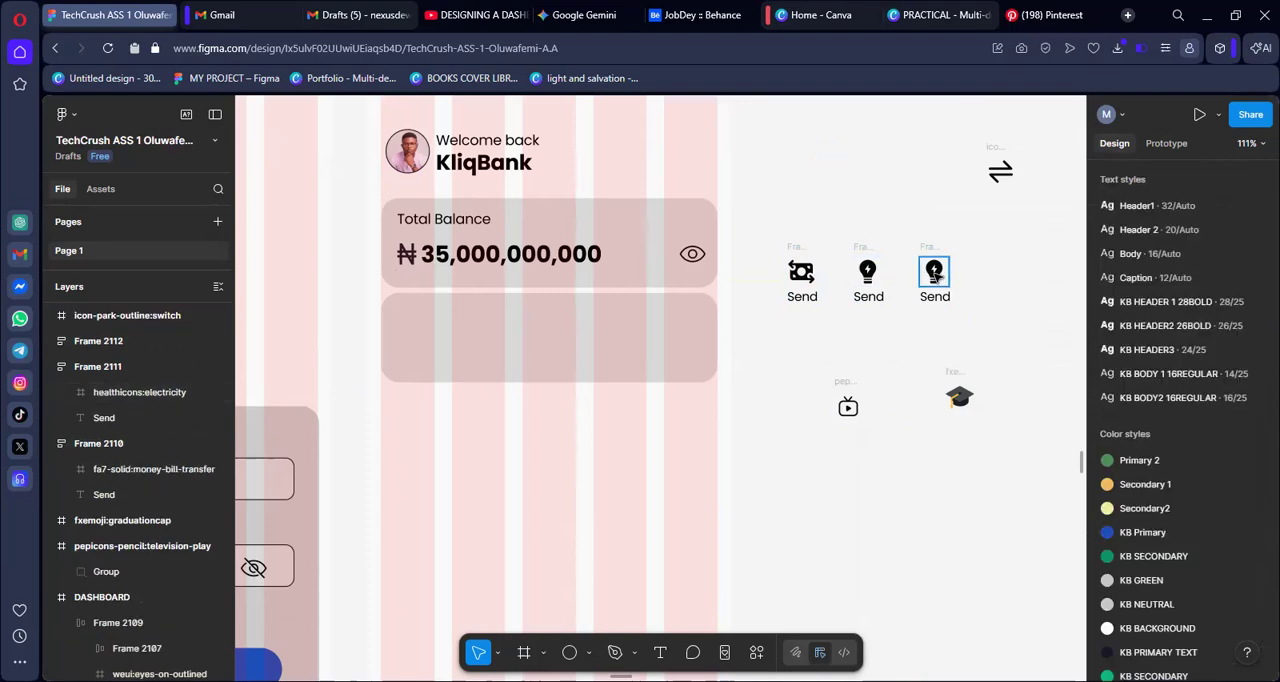
left_click(936, 277)
right_click(936, 277)
left_click(976, 201)
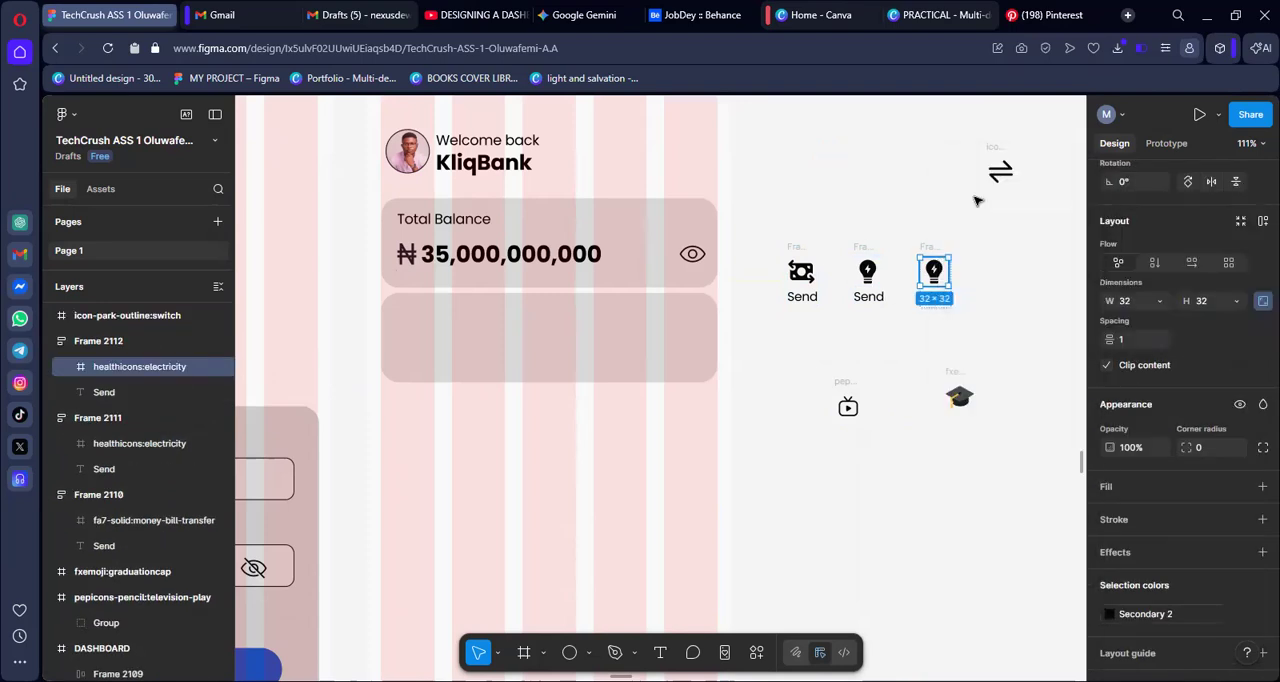
Duplicate the hand-money item and replace the copy's icon with the television-play icon
left_click(918, 262)
key("ctrl+d")
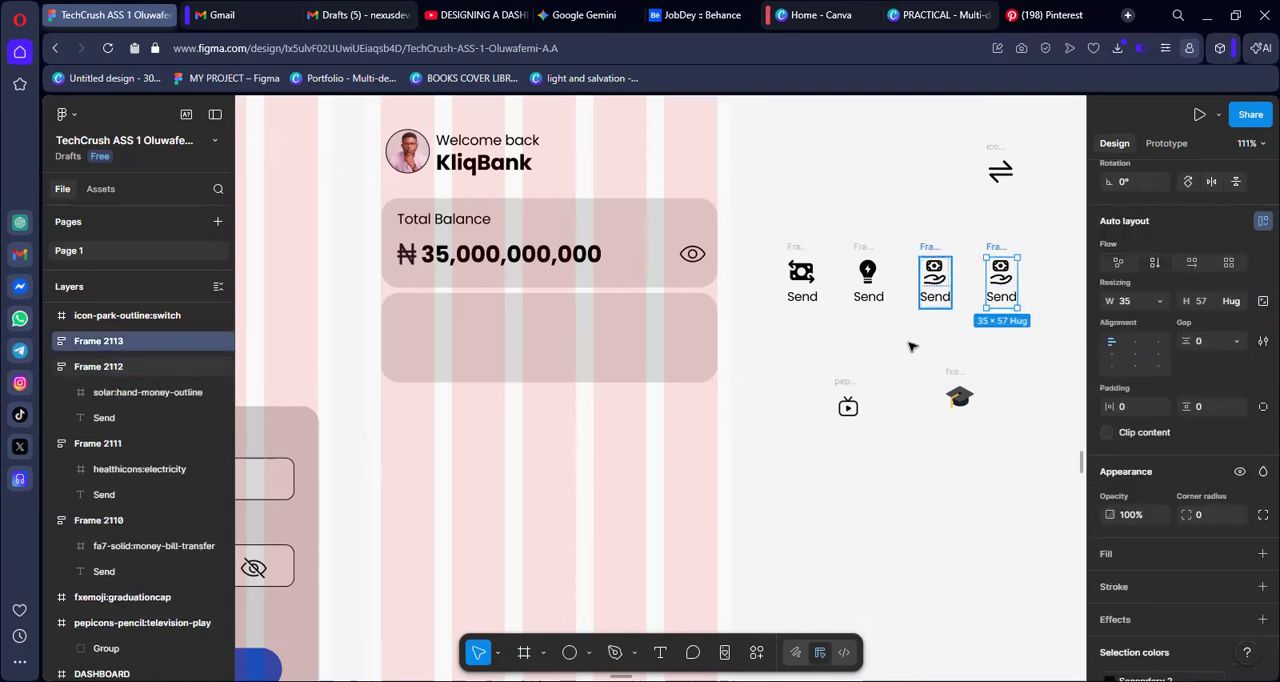
left_click(846, 381)
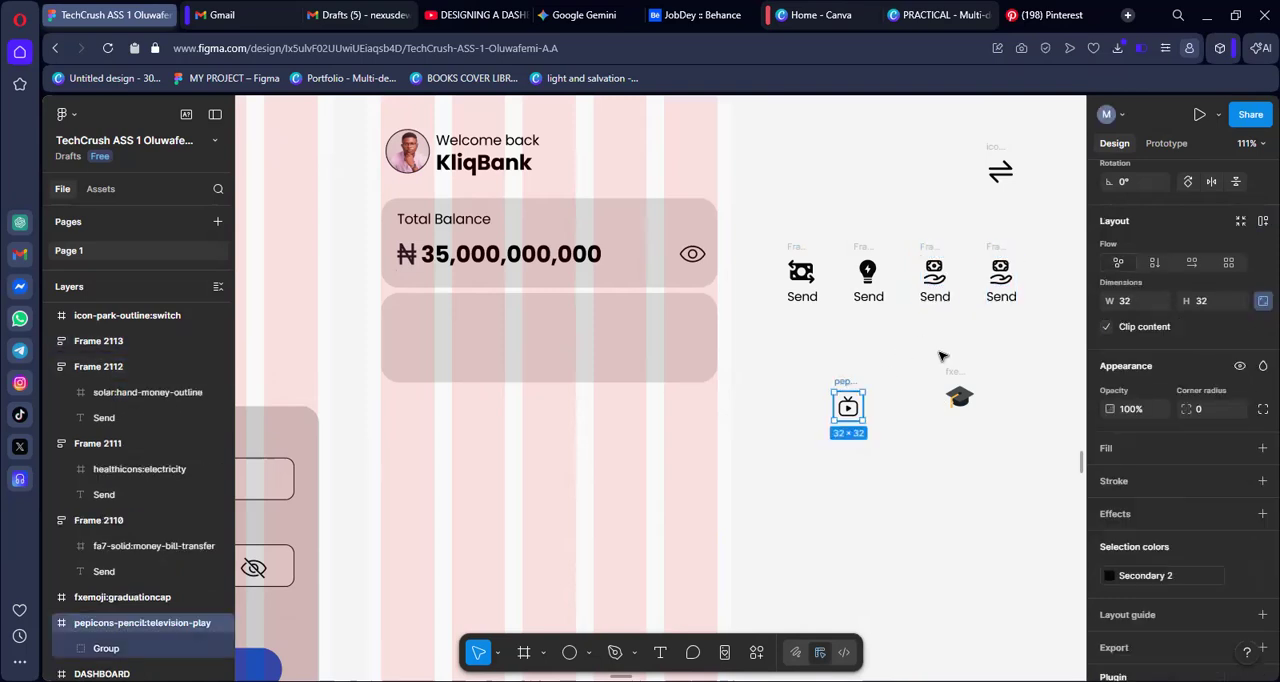
key("Delete")
right_click(1000, 272)
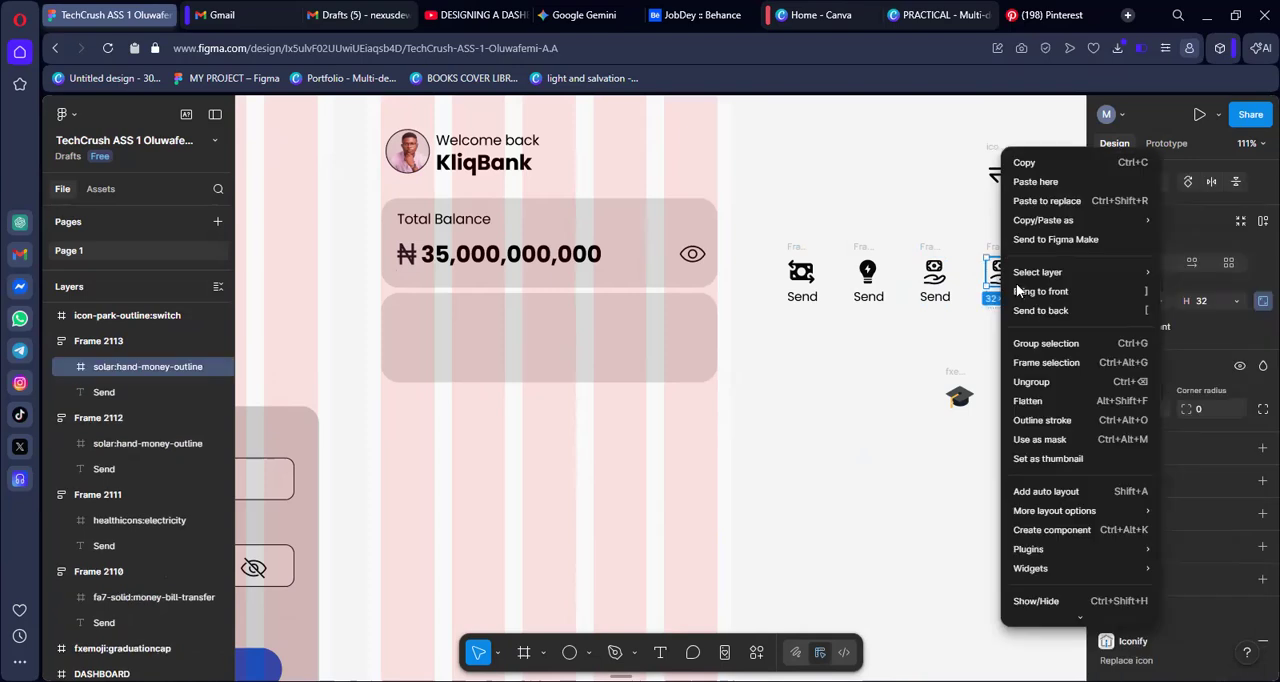
left_click(1045, 201)
Duplicate the television item and replace the copy's icon with the graduation cap icon
scroll(1006, 366, "right", 3)
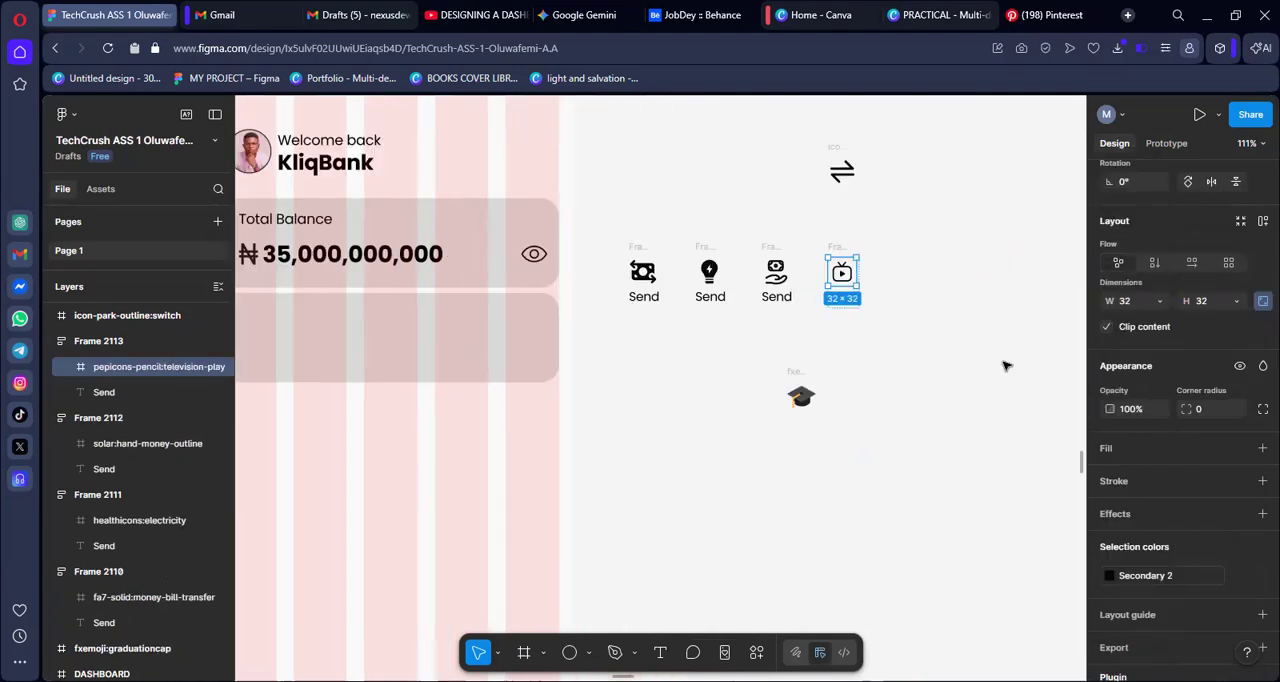
left_click(840, 248)
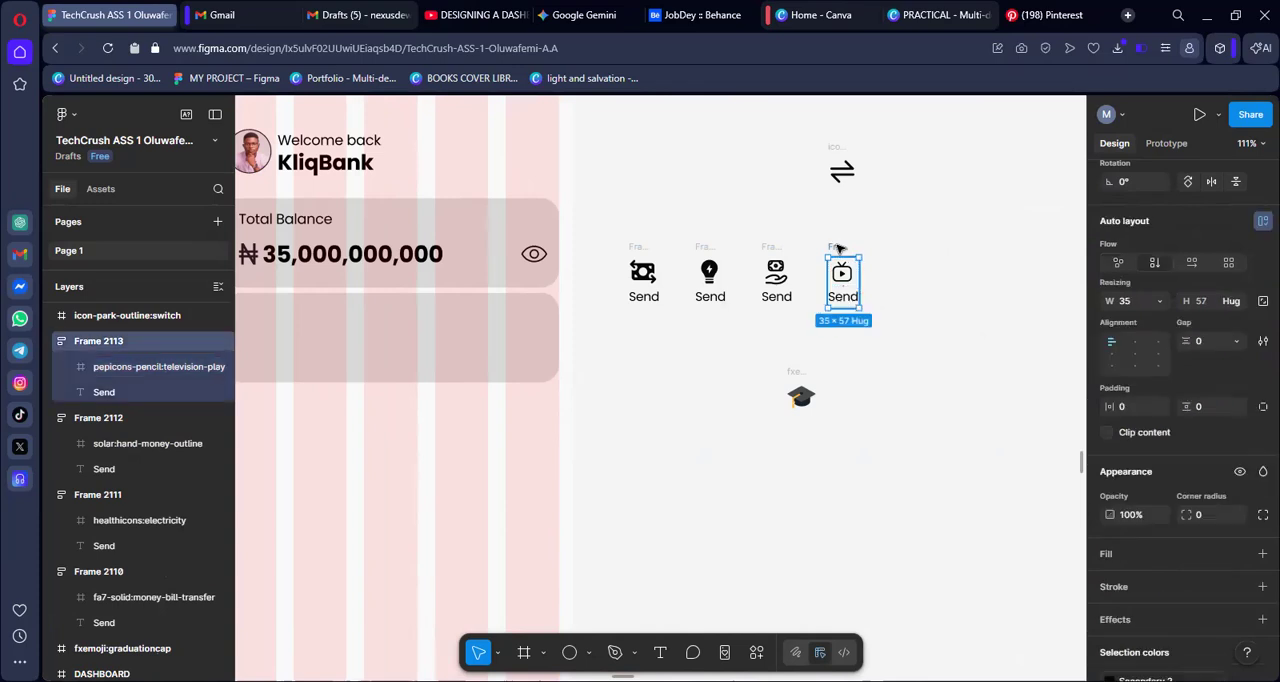
key("ctrl+d")
left_click(801, 373)
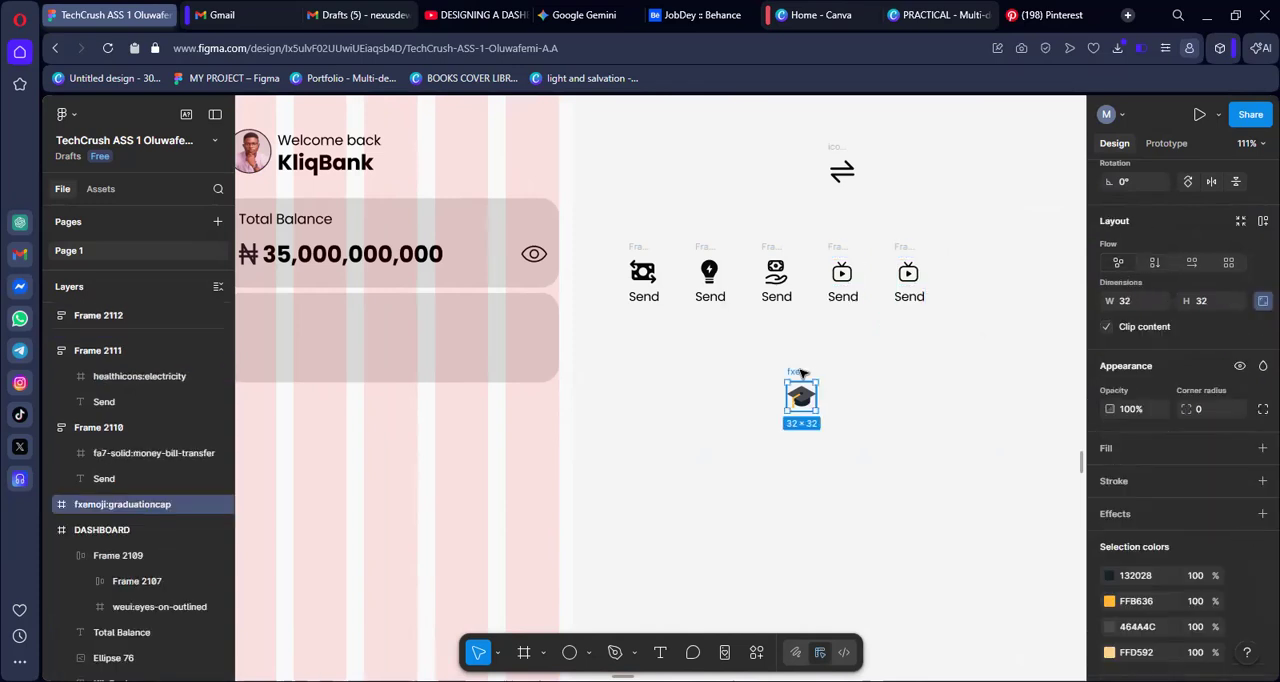
key("Delete")
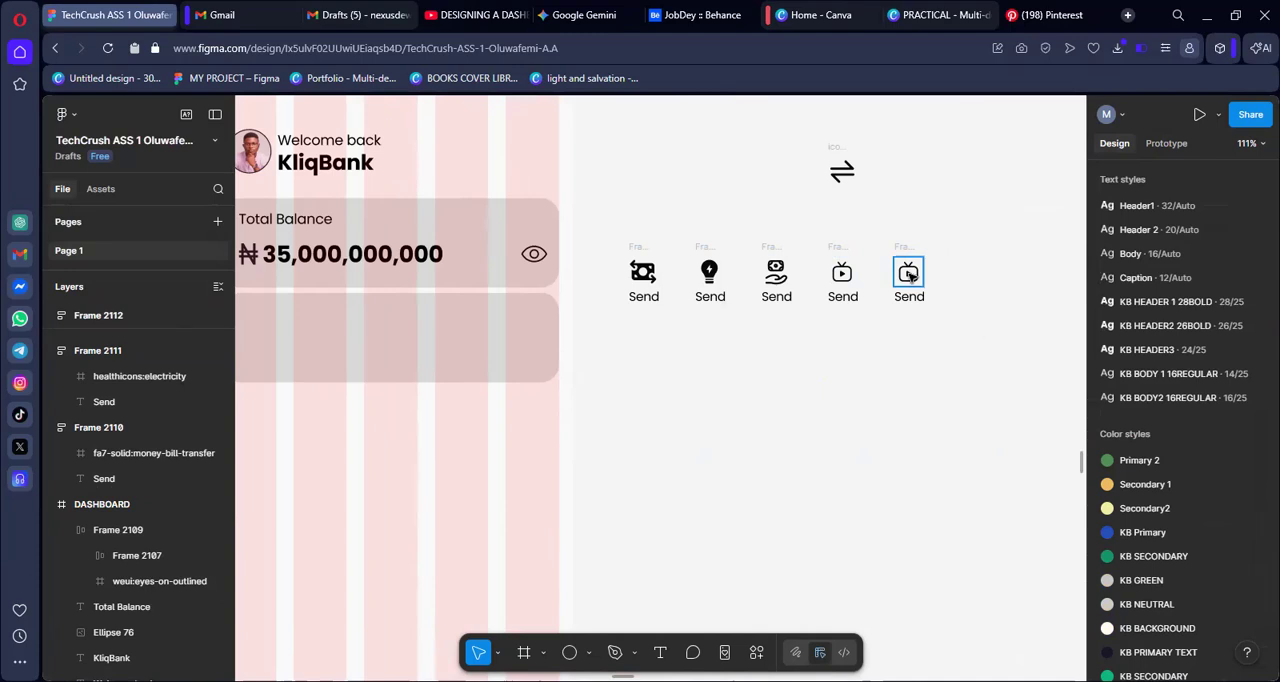
right_click(908, 275)
left_click(972, 209)
key("ctrl+z")
Change the electricity icon's label to "Utility" and widen its text box to about 43 so it fits on one line
left_click(709, 298)
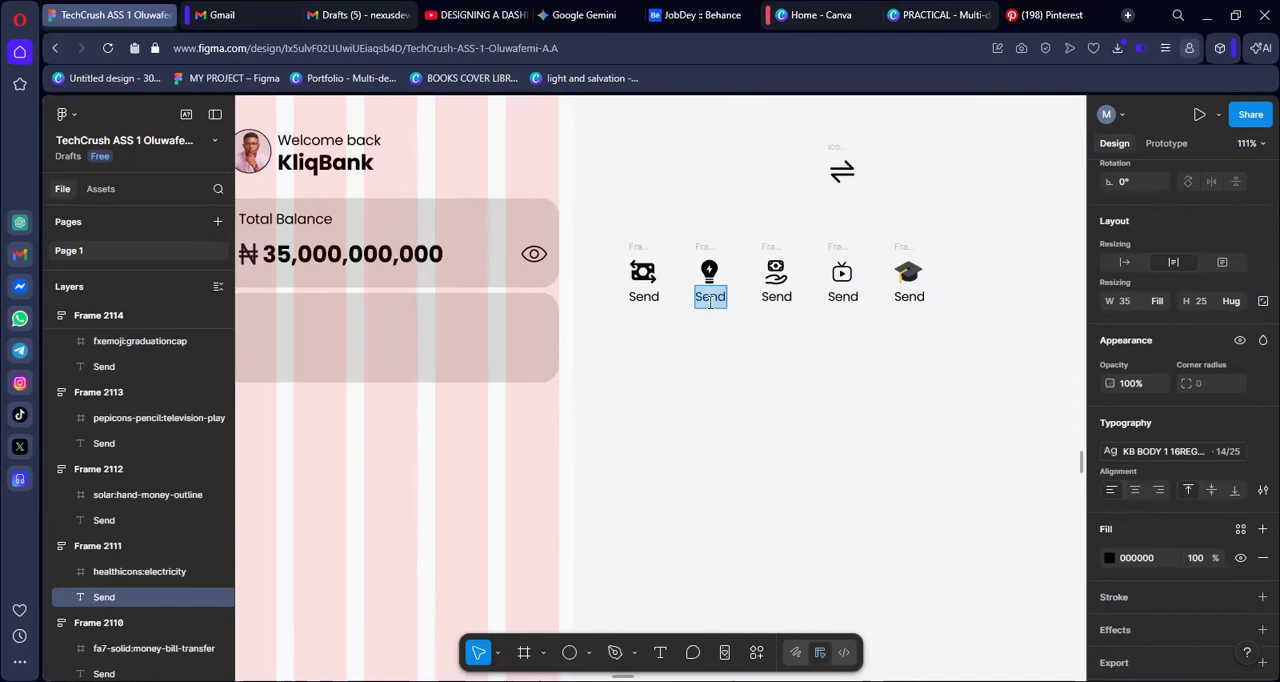
type("U")
right_click(708, 300)
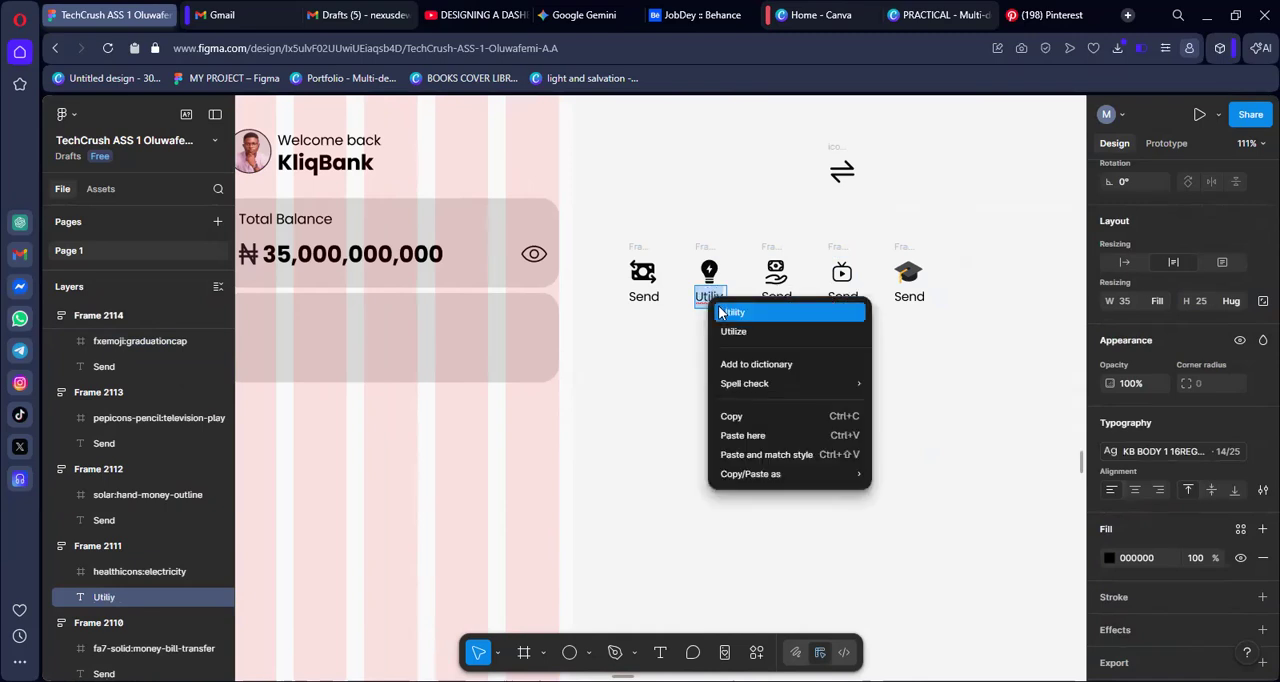
left_click(719, 308)
key("Escape")
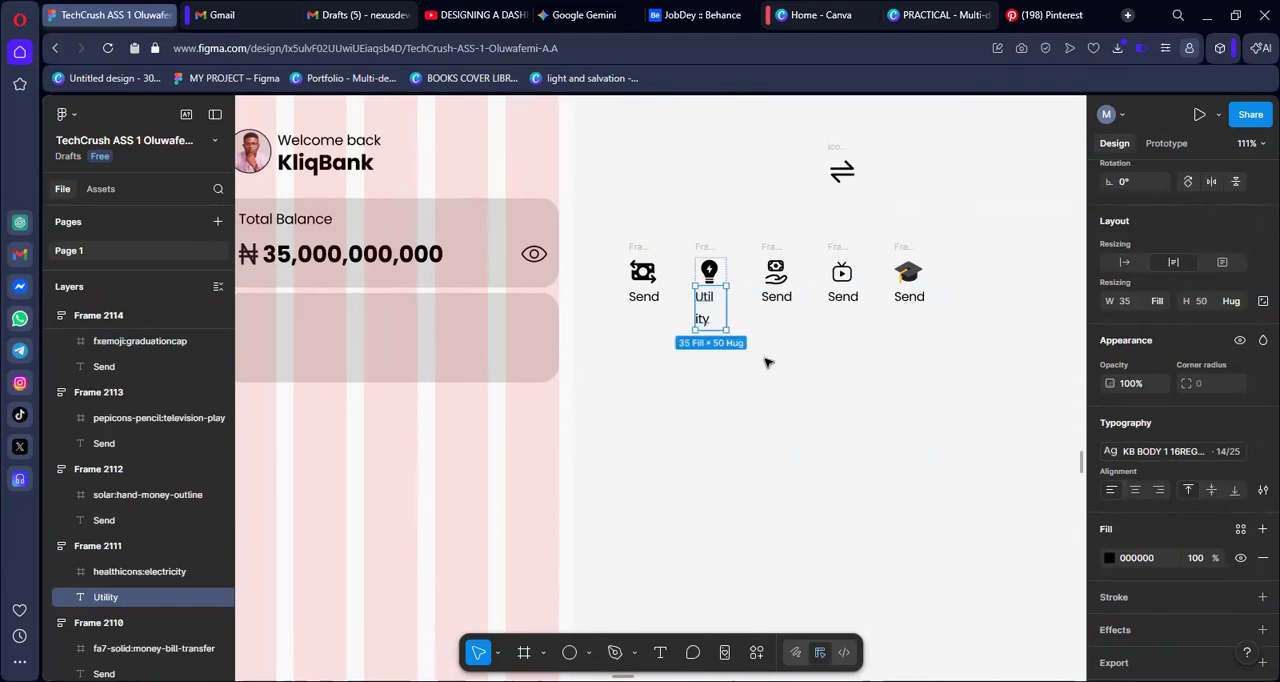
key("Escape")
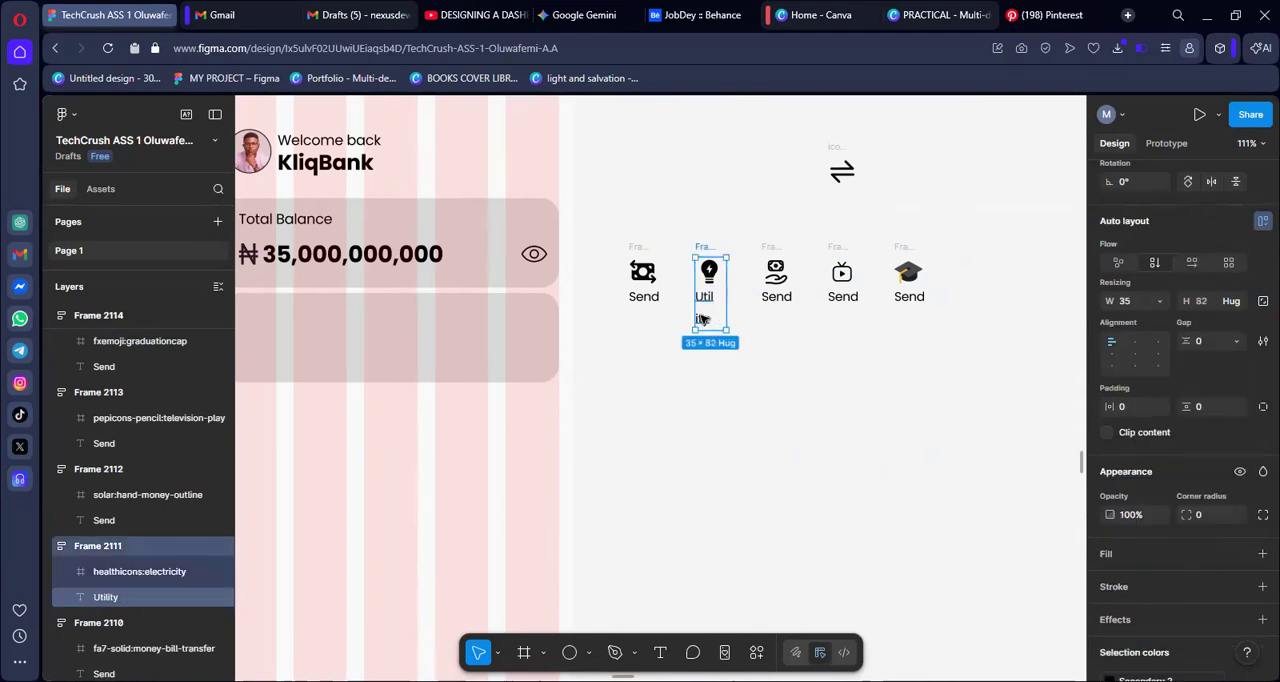
left_click(720, 316)
left_click_drag(728, 314, 733, 307)
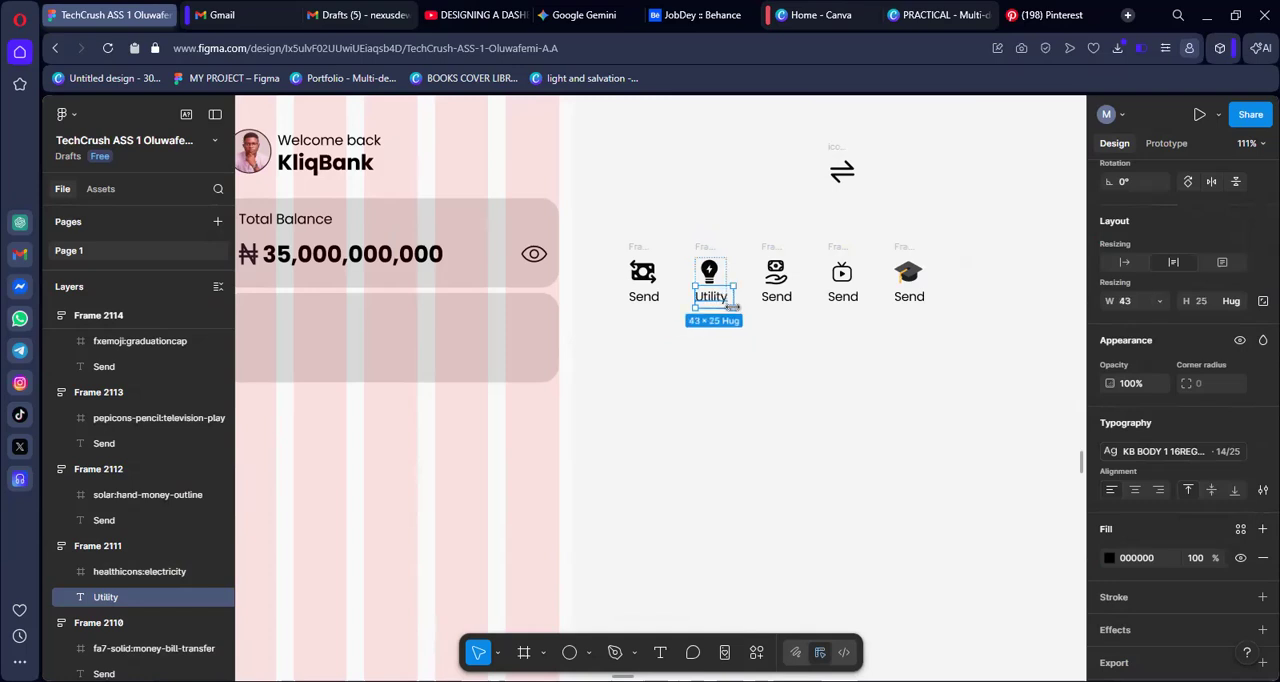
left_click(741, 374)
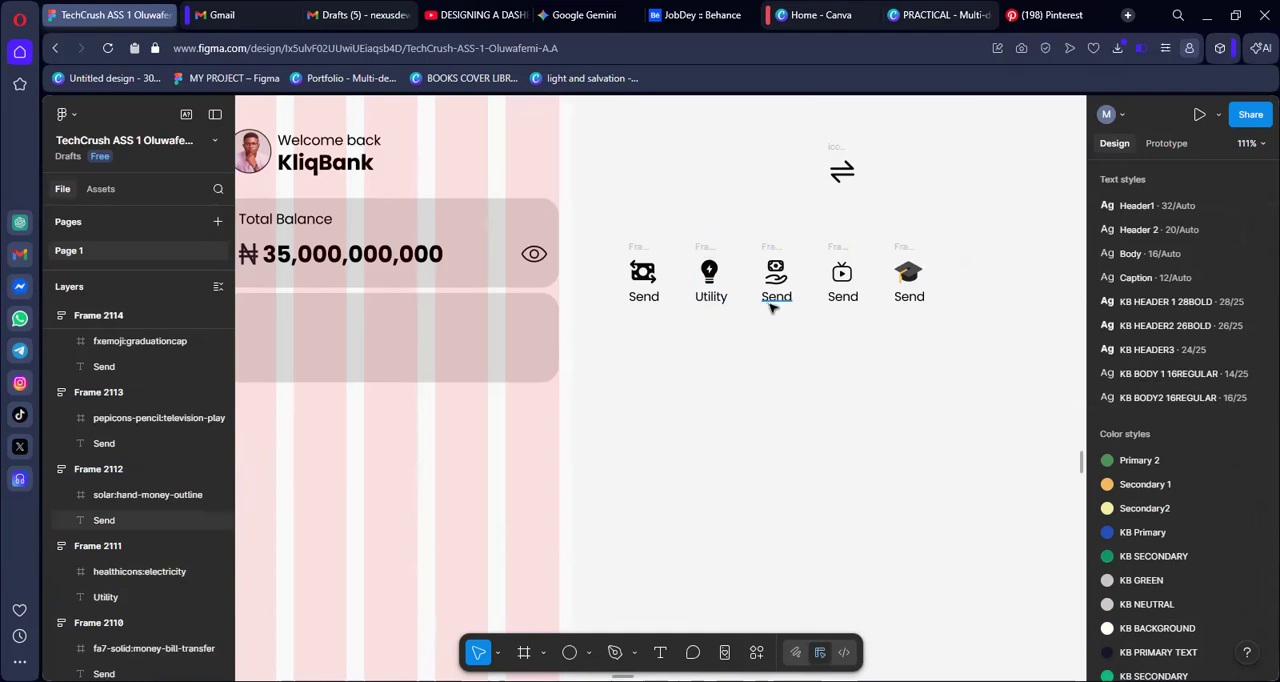
Change the television icon's label to "Cable" and widen its text box to about 41 so it fits on one line
double_click(836, 297)
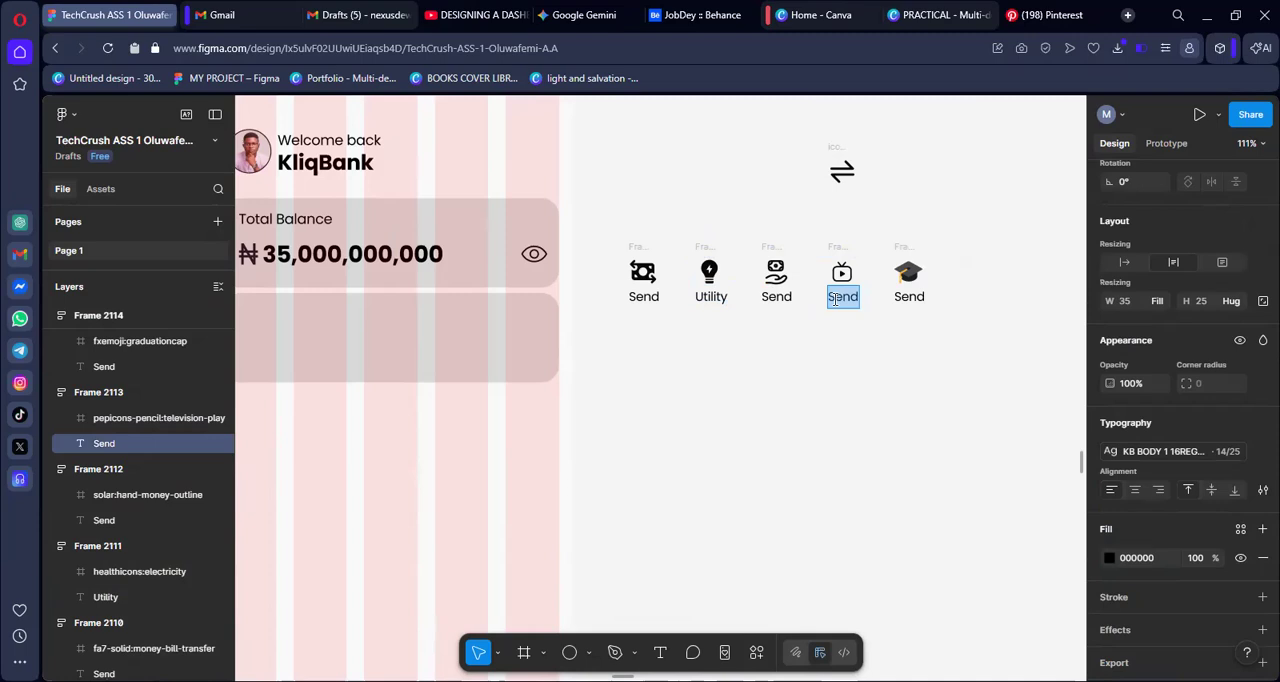
type("Cble")
type("a")
key("Escape")
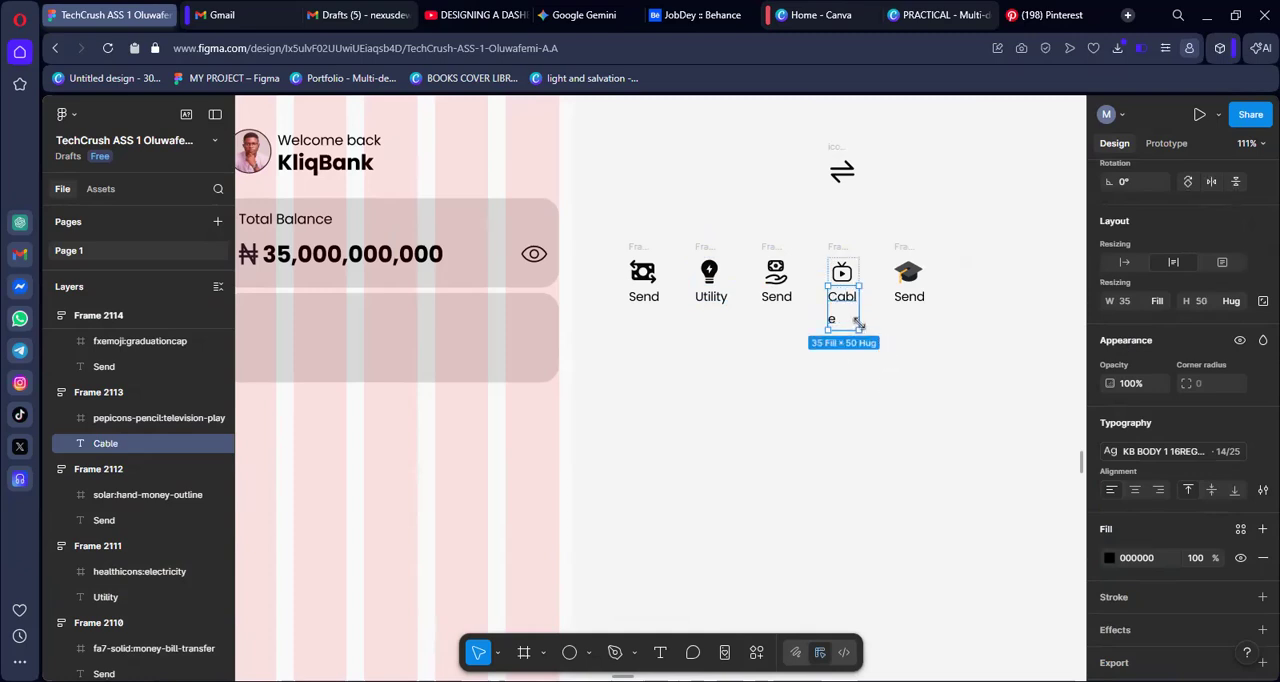
left_click_drag(862, 319, 868, 312)
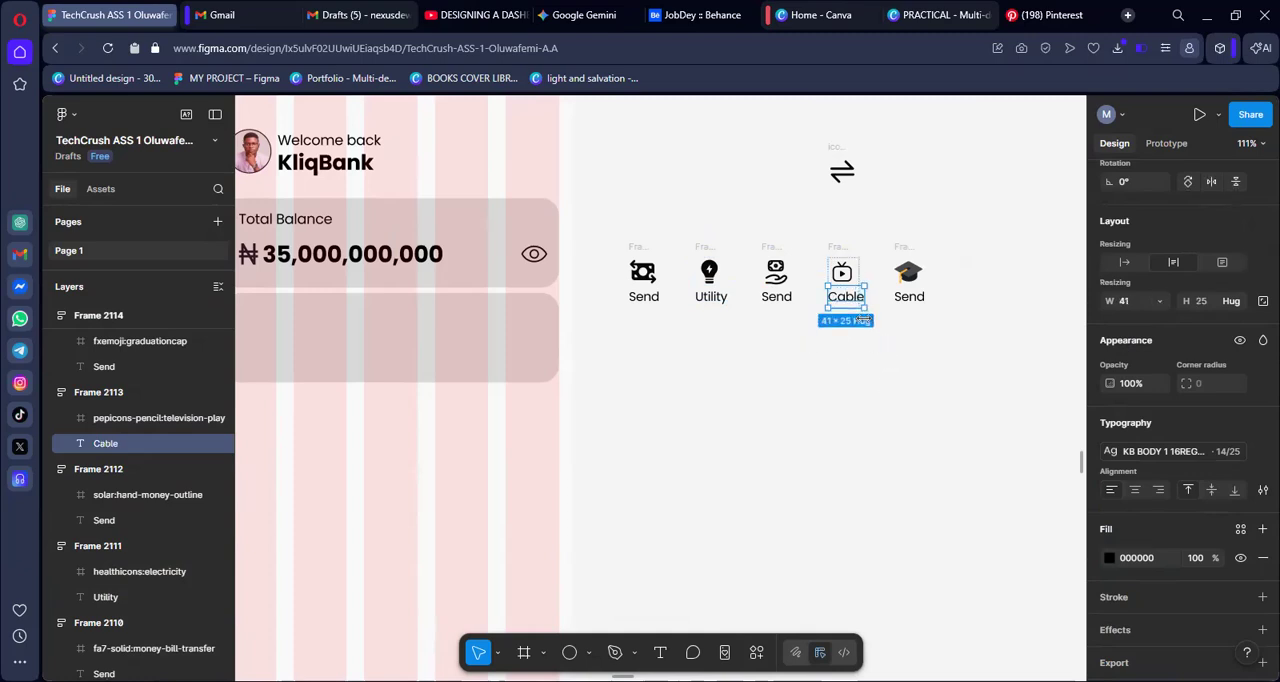
Change the graduation cap's label to "Online card" and widen its text box to about 88 so it fits on one line
left_click(912, 299)
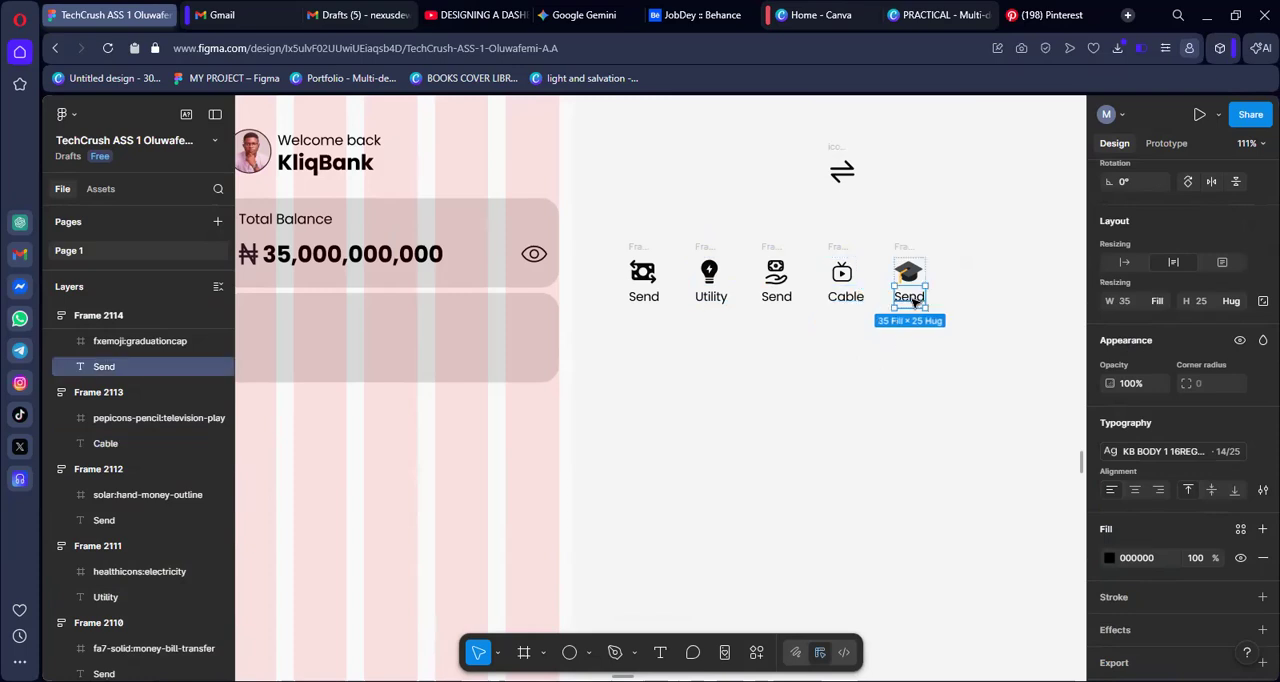
double_click(913, 300)
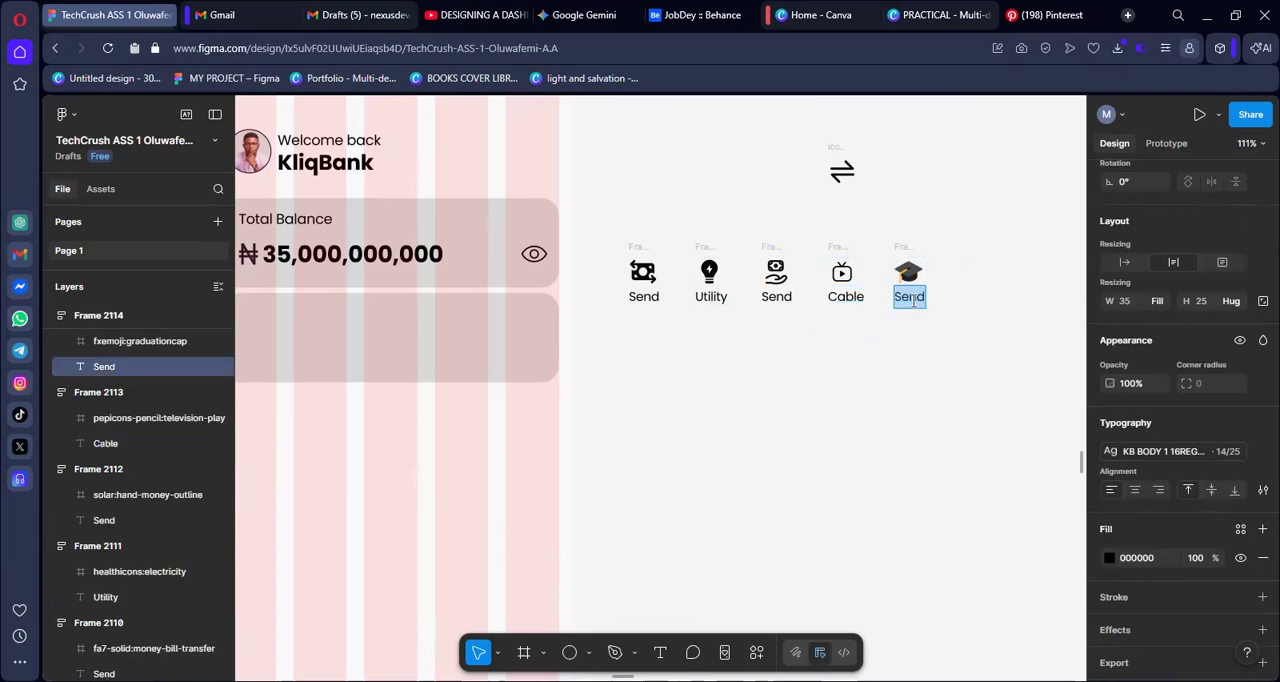
type("c")
key("BackSpace")
type("Online car")
key("Escape")
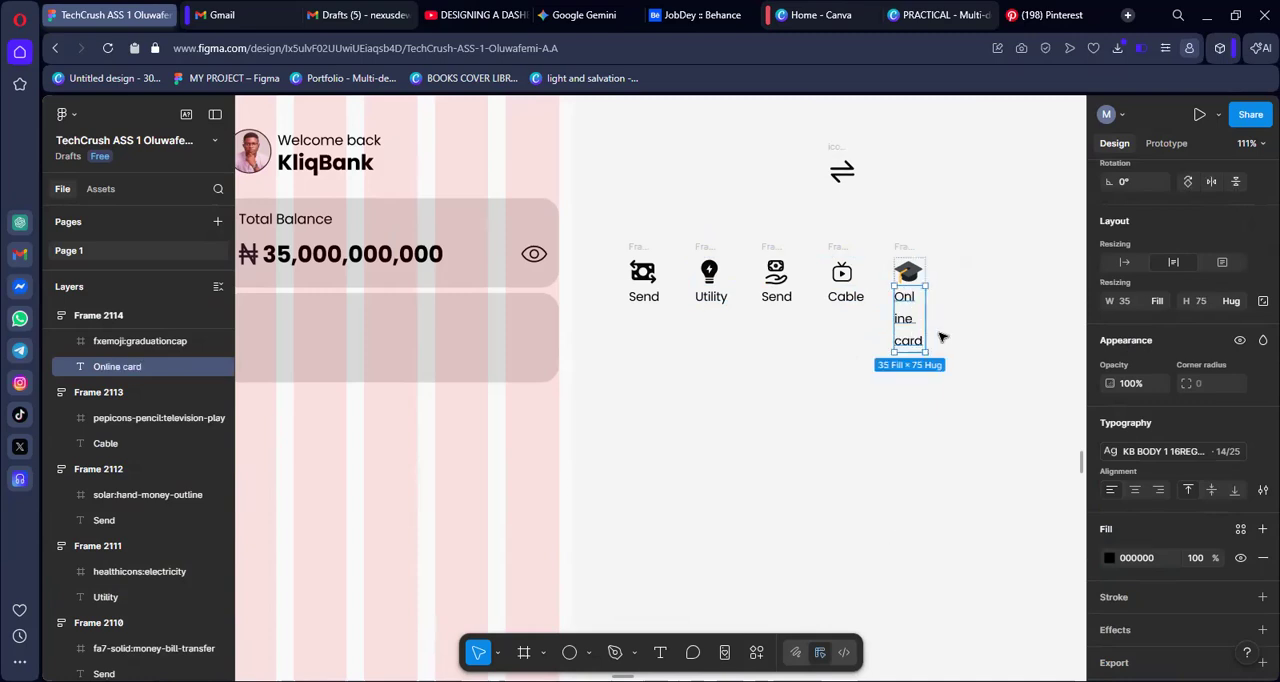
left_click_drag(929, 322, 976, 321)
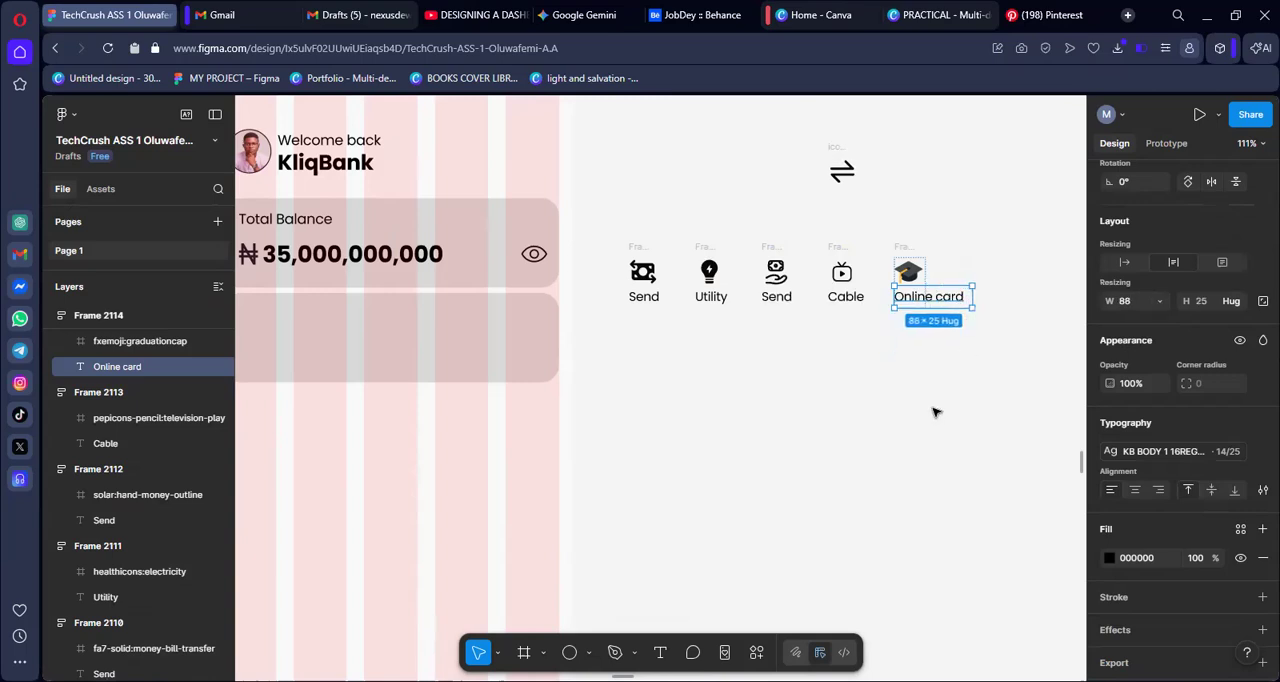
left_click(930, 412)
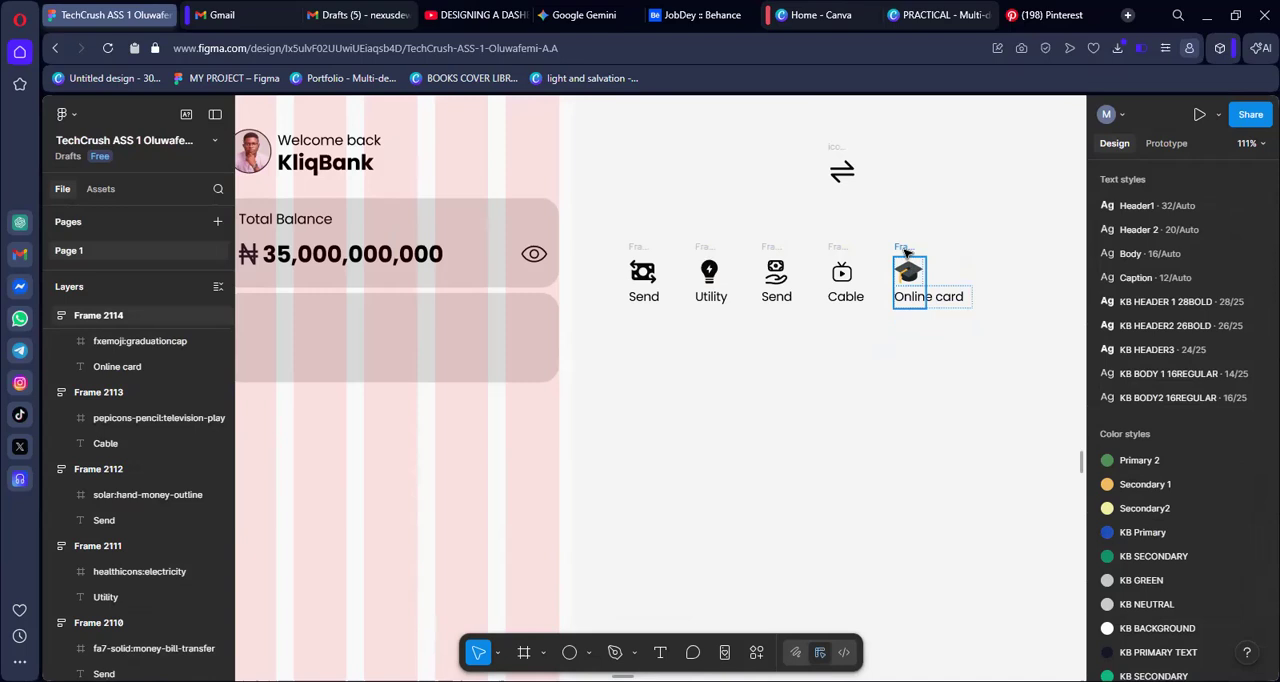
Centre-align the contents of the "Online card" item and move it farther away from the "Cable" item
left_click(905, 253)
left_click(1136, 354)
left_click(955, 459)
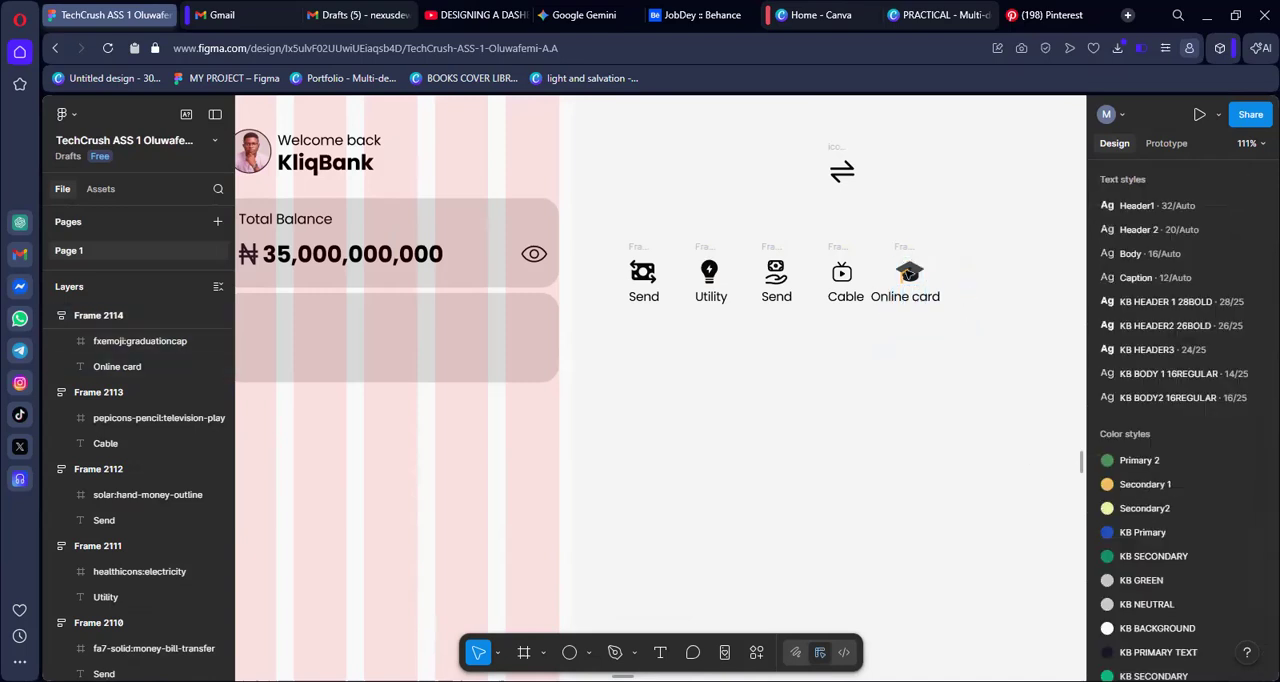
left_click_drag(906, 252, 955, 245)
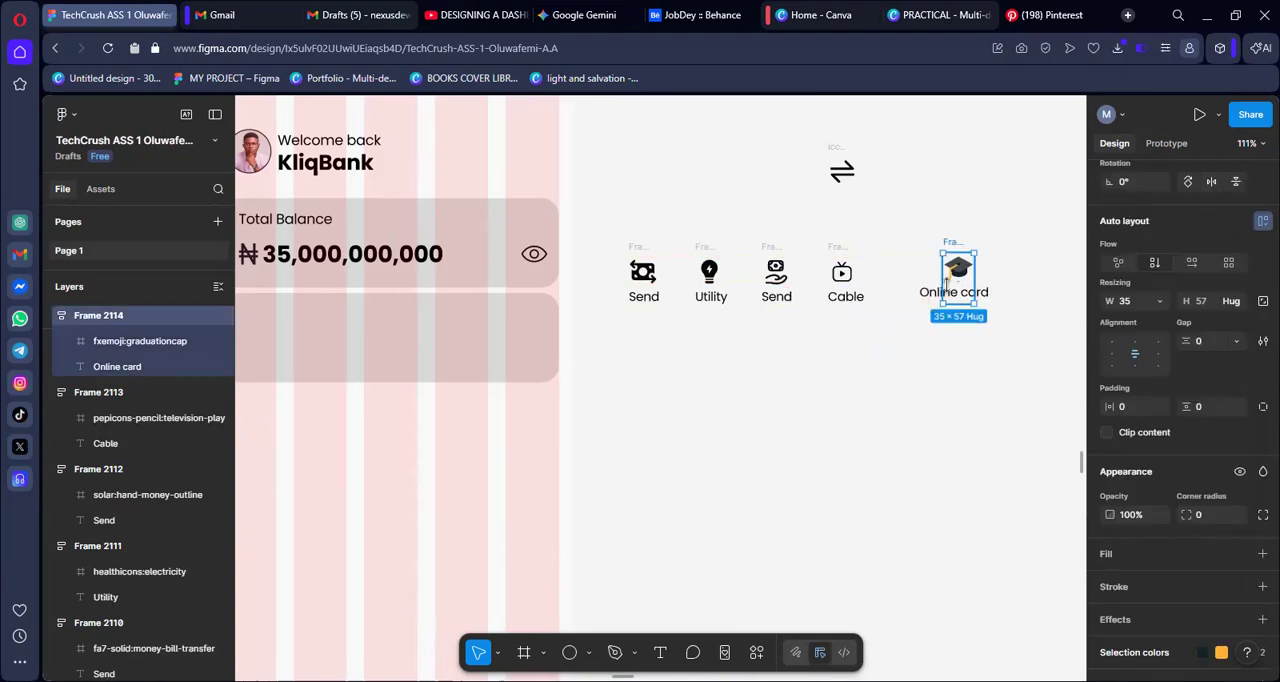
Centre-align the contents of the "Cable" item and move it next to the "Online card" item, level with it
left_click(840, 255)
left_click(1135, 357)
left_click(911, 420)
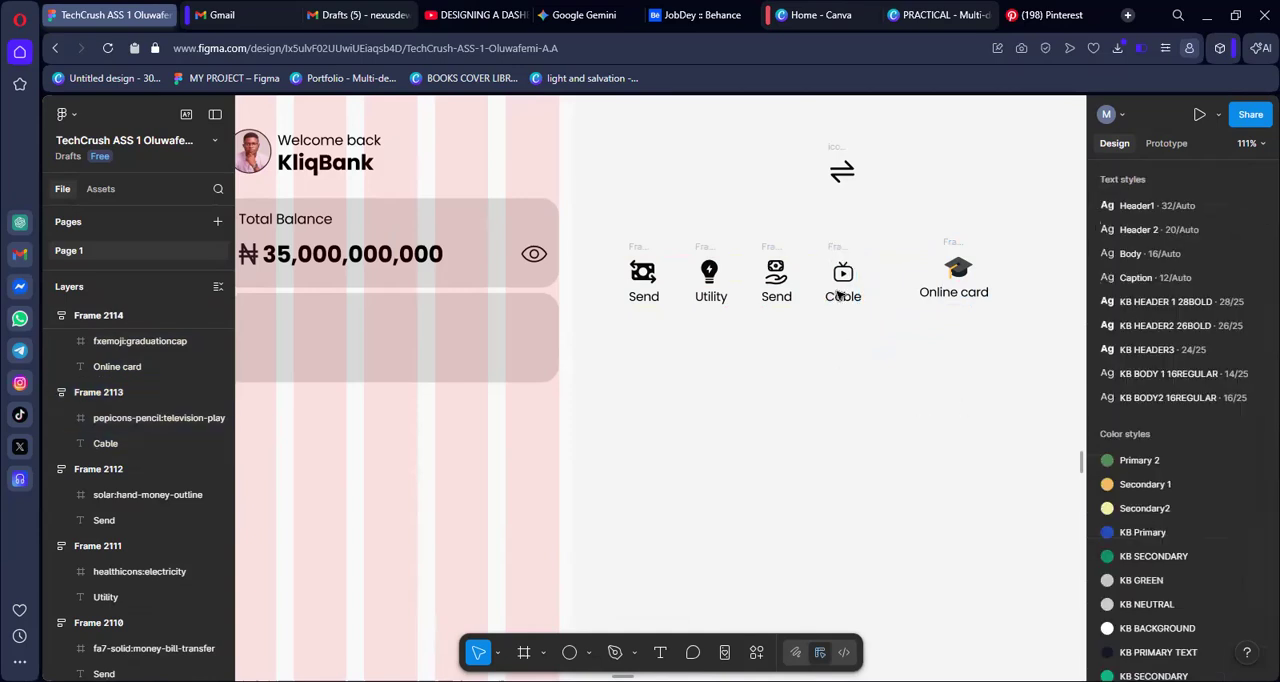
left_click_drag(839, 249, 876, 243)
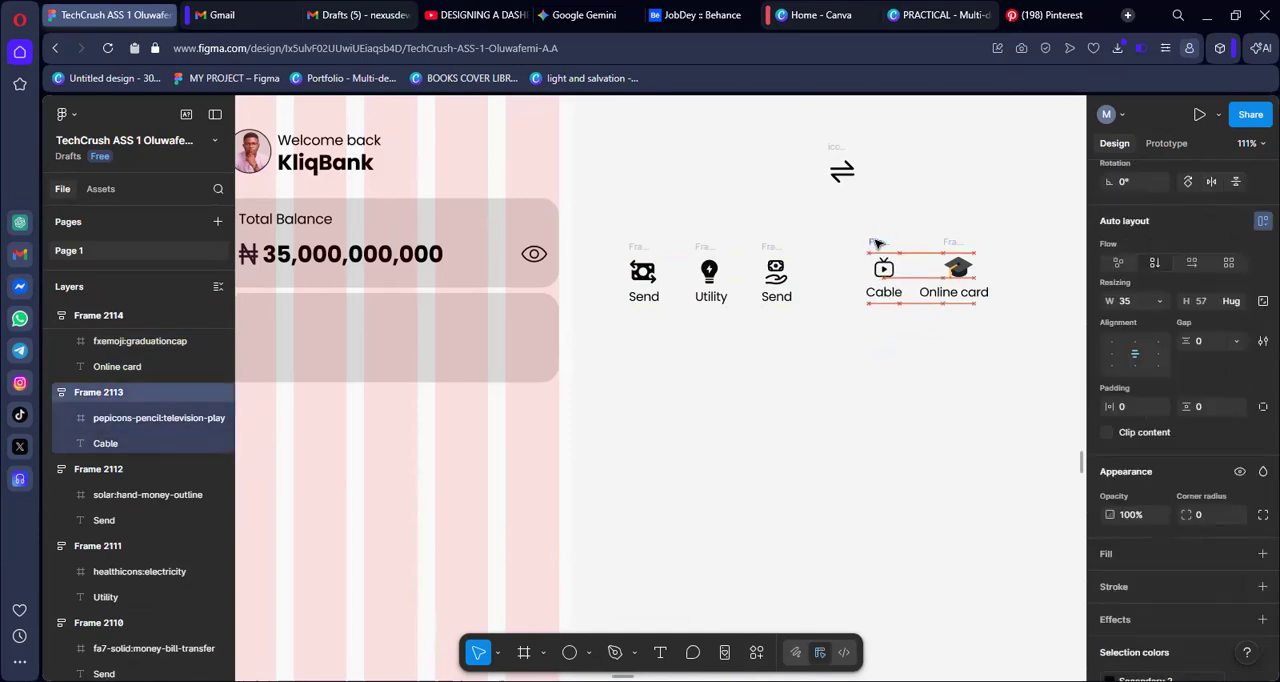
Select the auto layout frame of the hand-money item
left_click(765, 245)
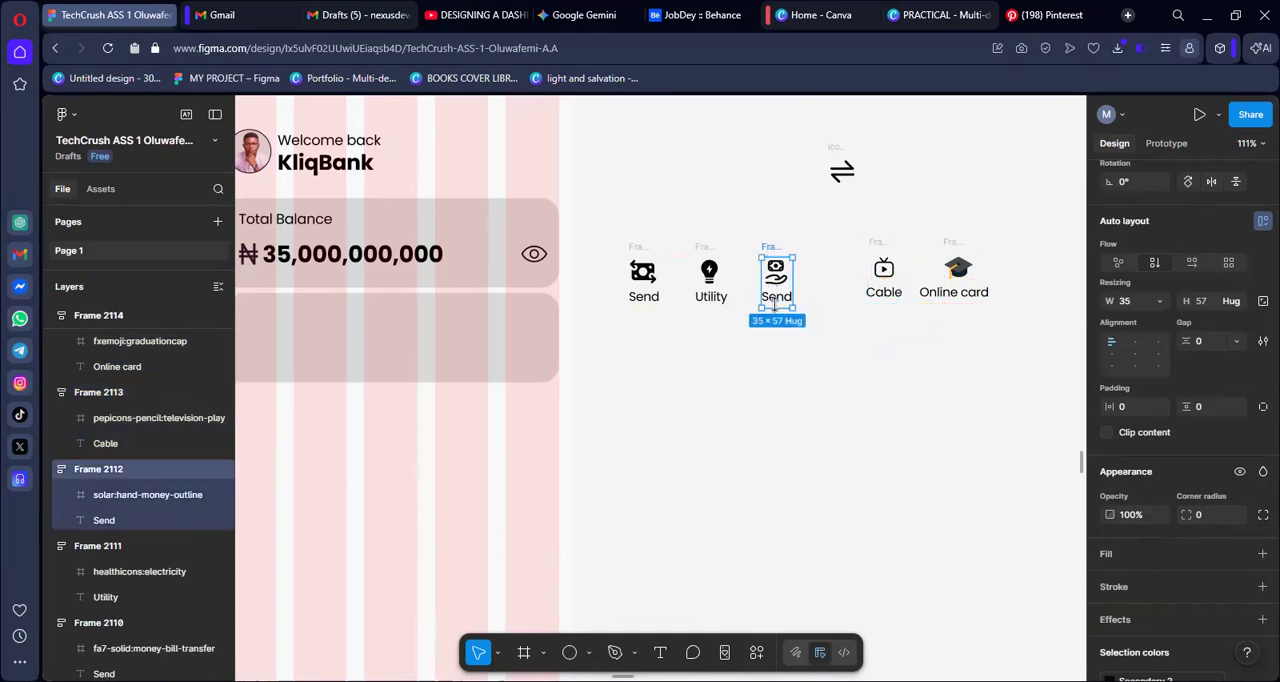
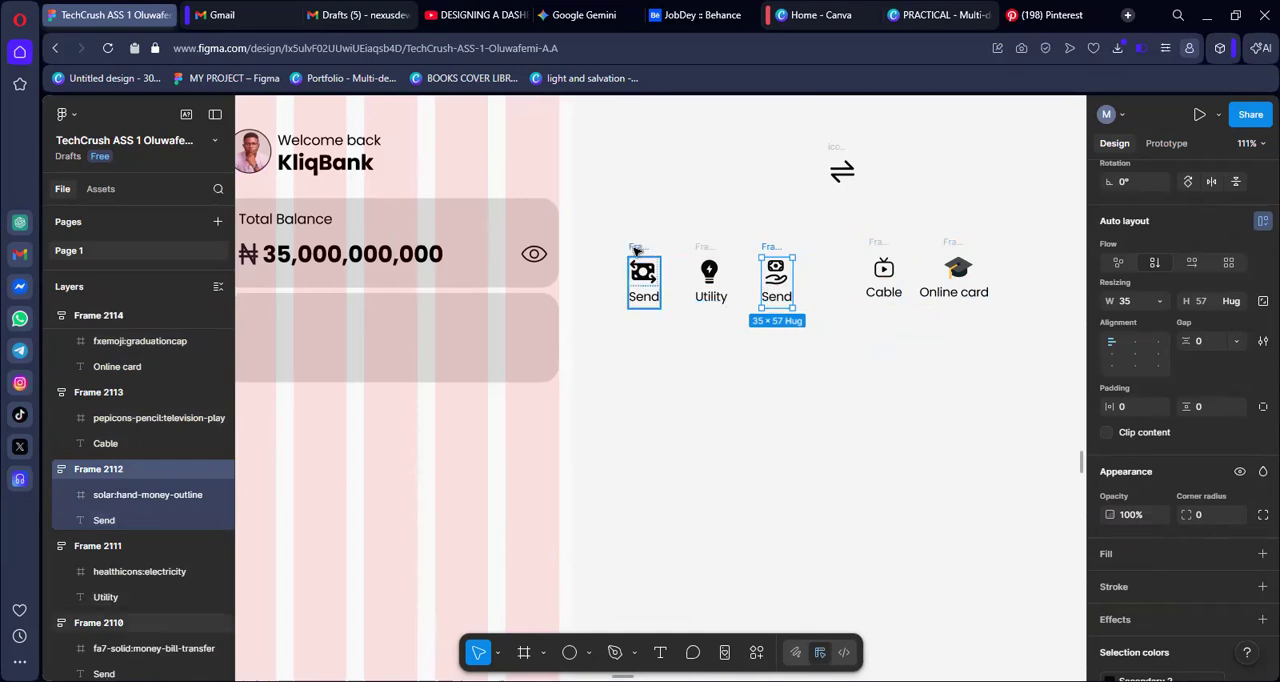
Move the money-transfer "Send" item and the "Utility" item side by side into the empty card below Total Balance
left_click_drag(636, 250, 337, 322)
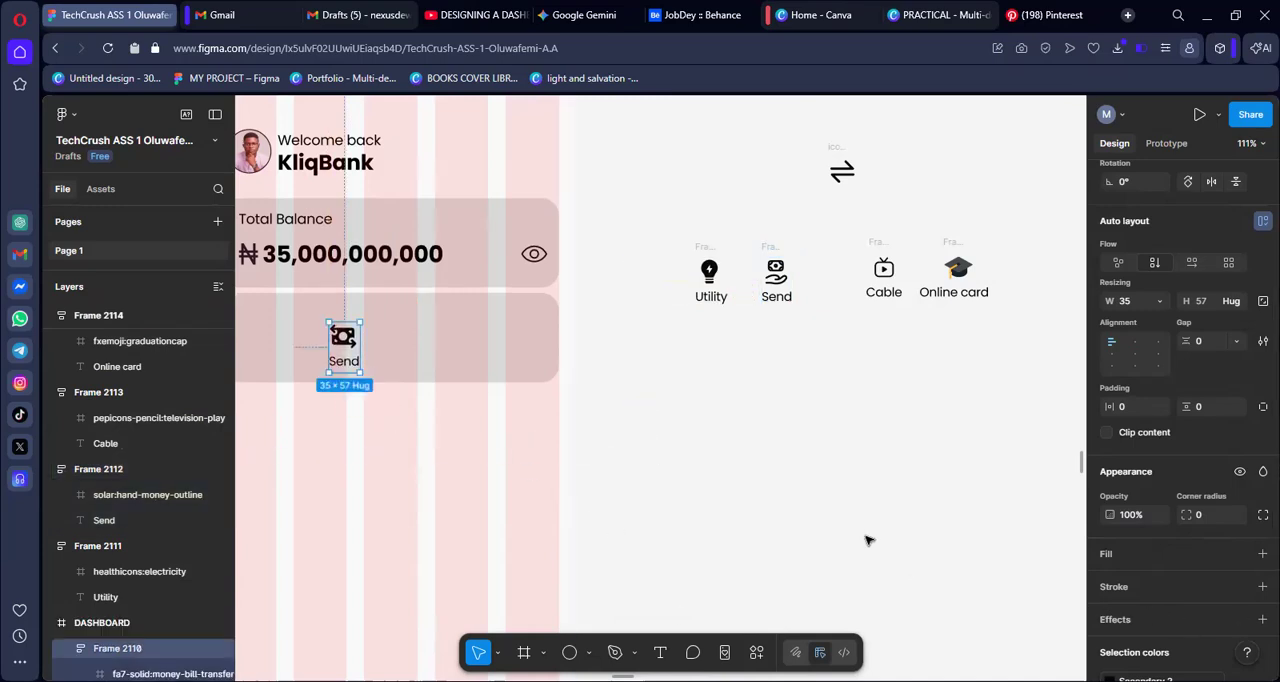
scroll(838, 526, "left", 1)
left_click_drag(386, 338, 305, 322)
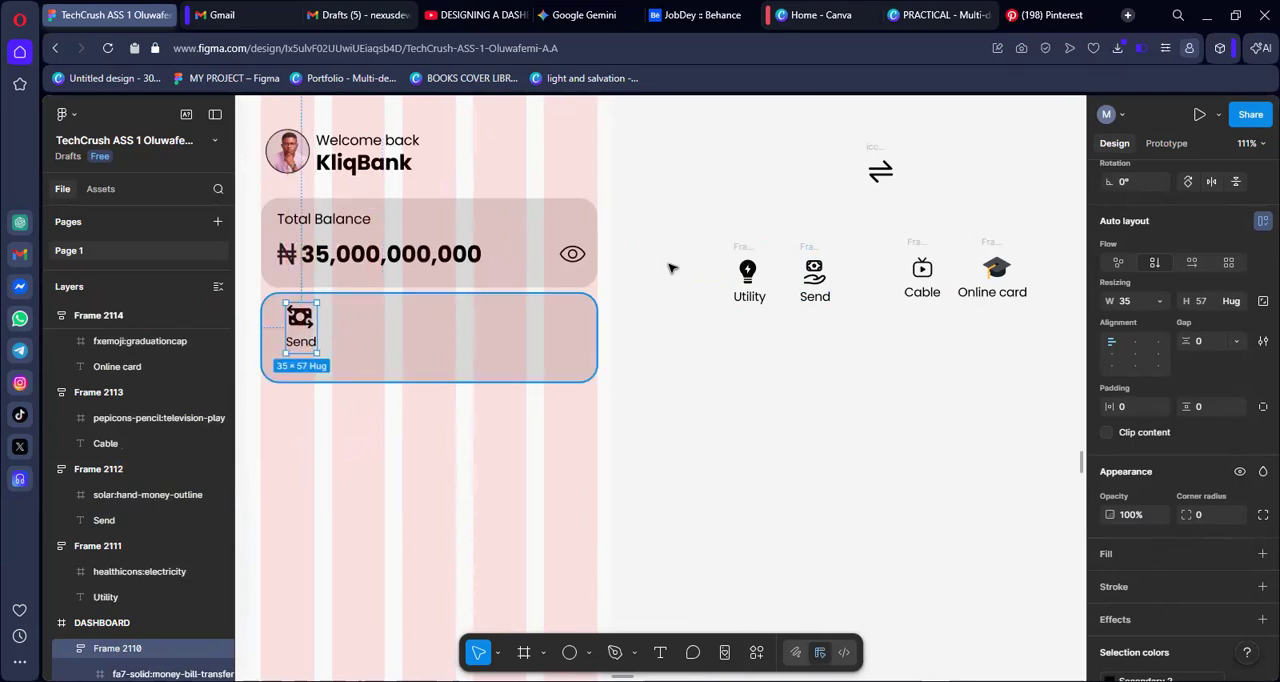
left_click_drag(740, 245, 402, 344)
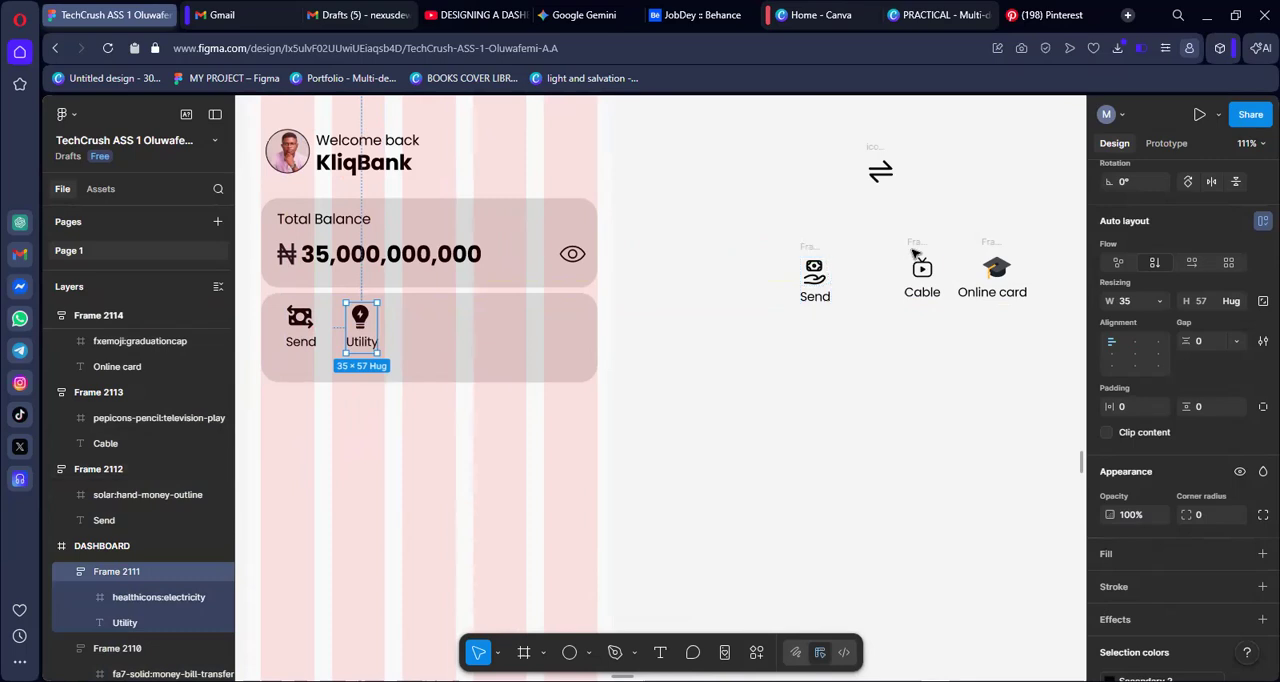
Move the "Cable" and "Online card" items into the card, in line after "Utility"
left_click_drag(922, 246, 434, 300)
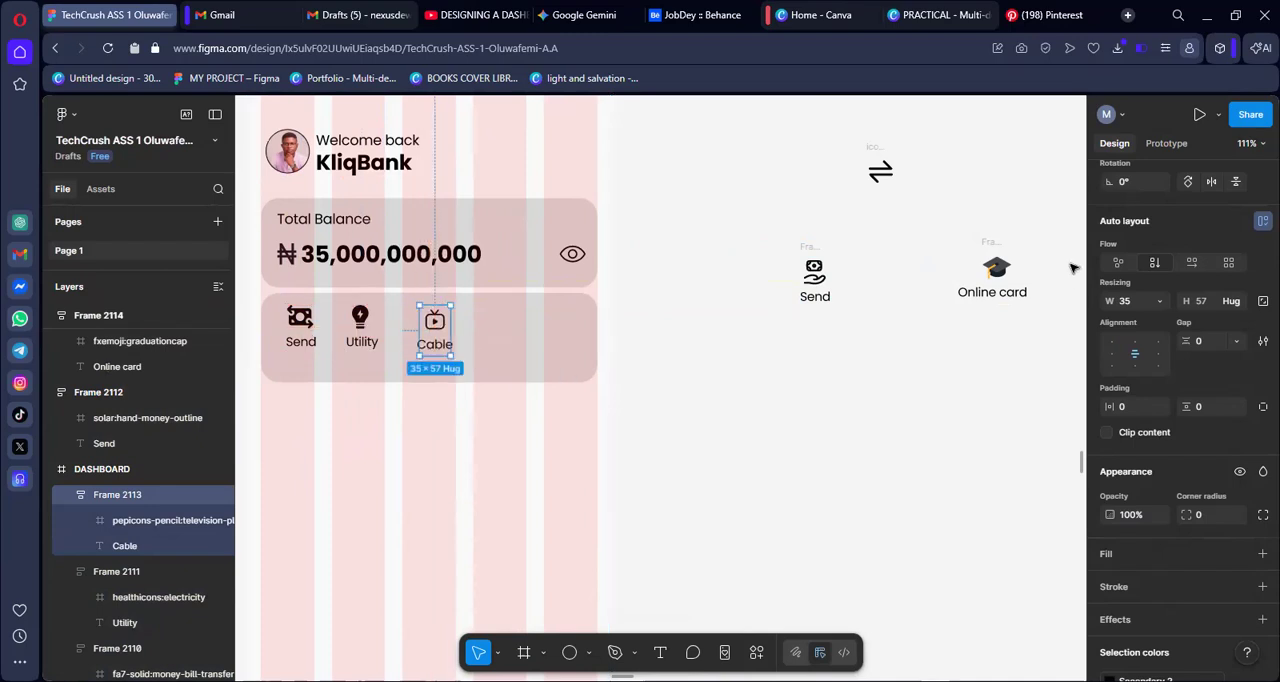
left_click(991, 245)
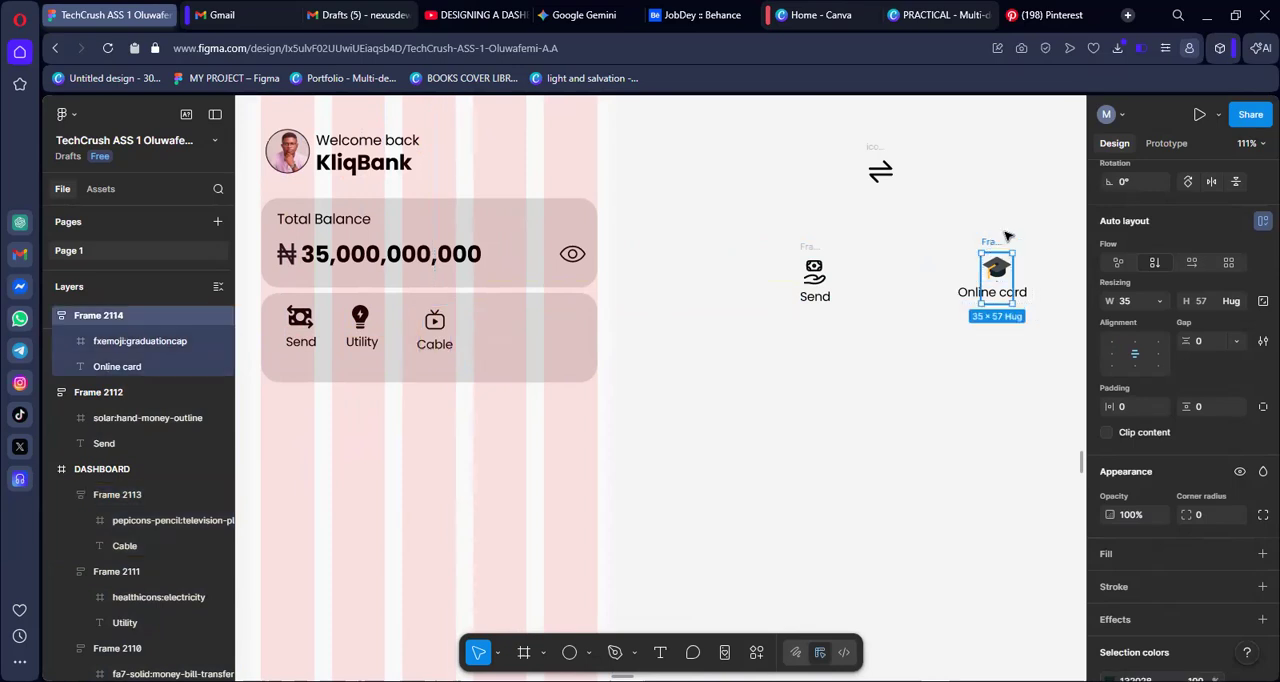
key("Escape")
left_click_drag(991, 244, 542, 296)
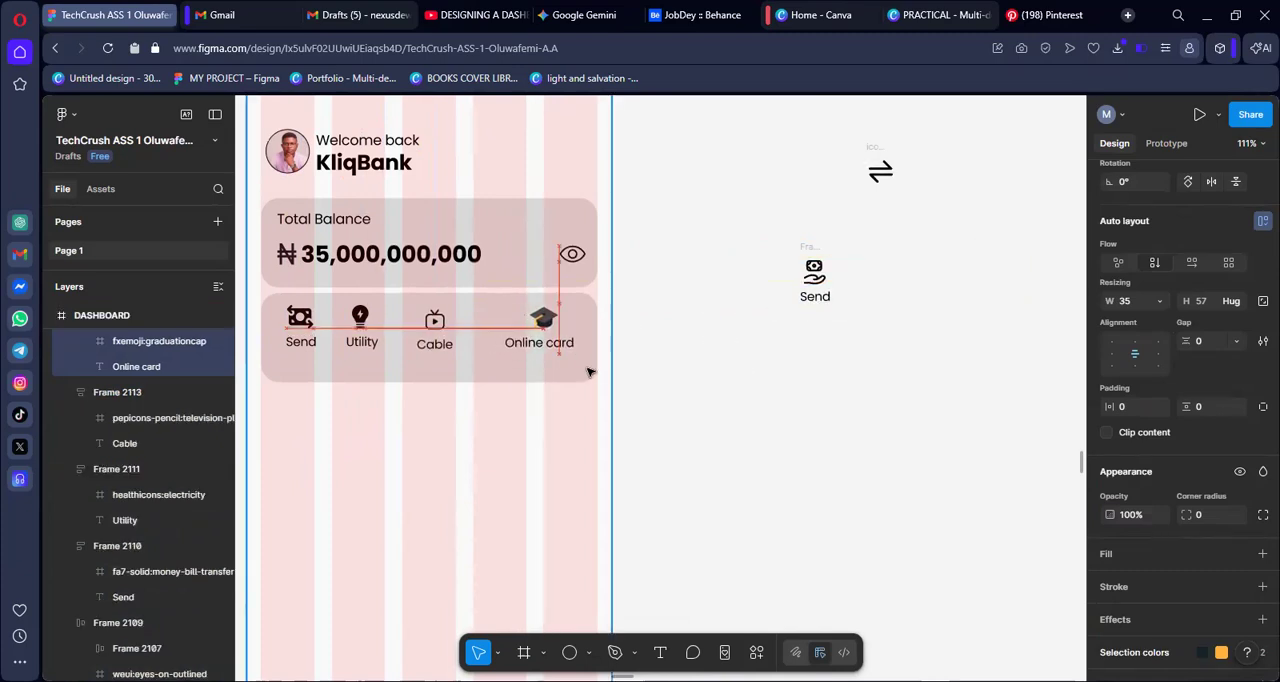
left_click(711, 385)
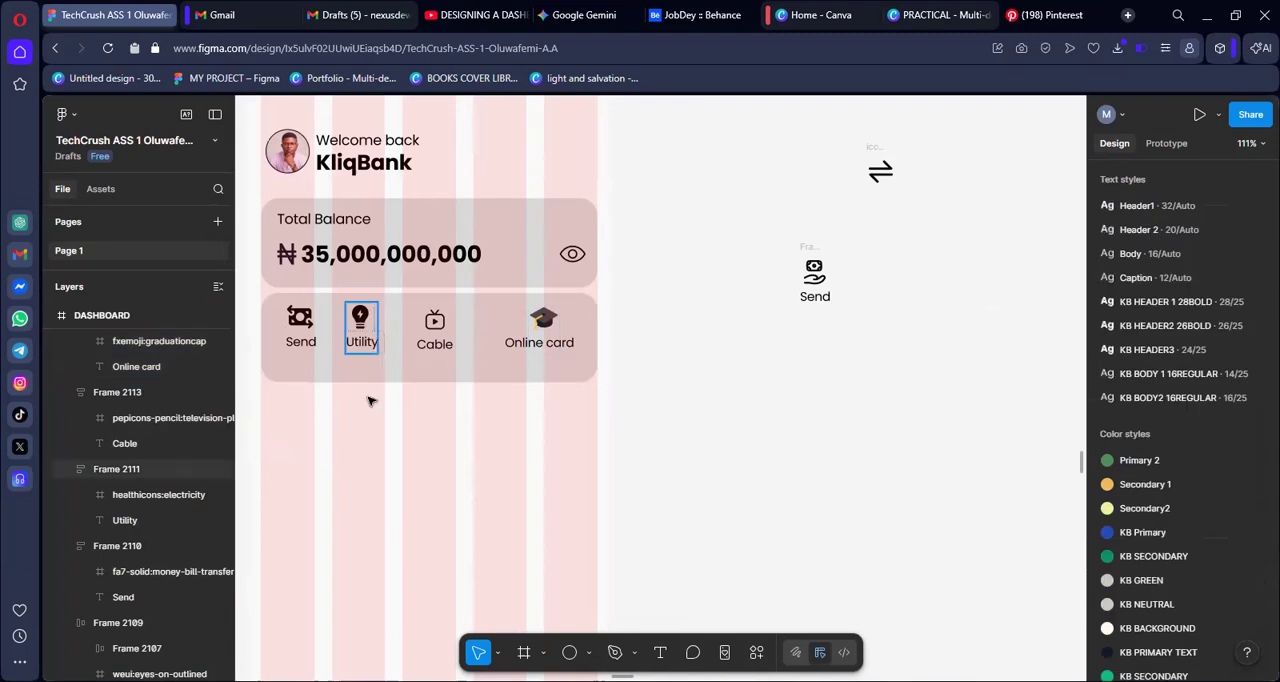
left_click(316, 328)
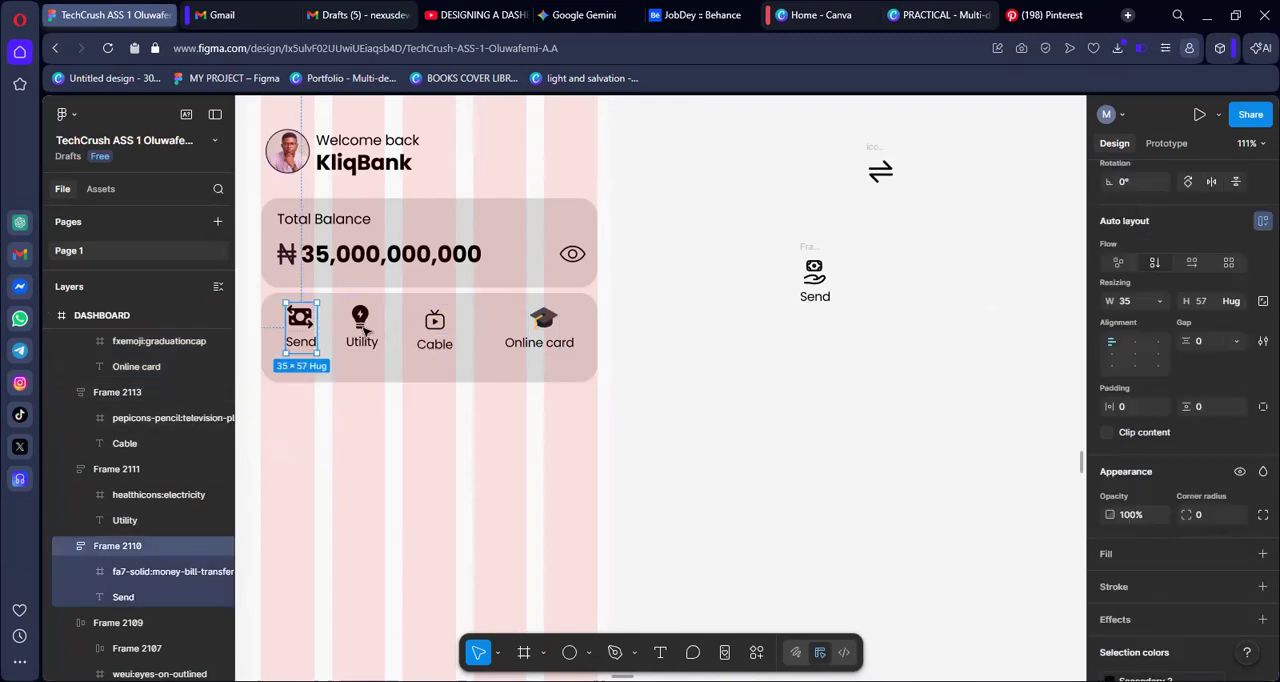
left_click(368, 328, "shift")
left_click(434, 334, "shift")
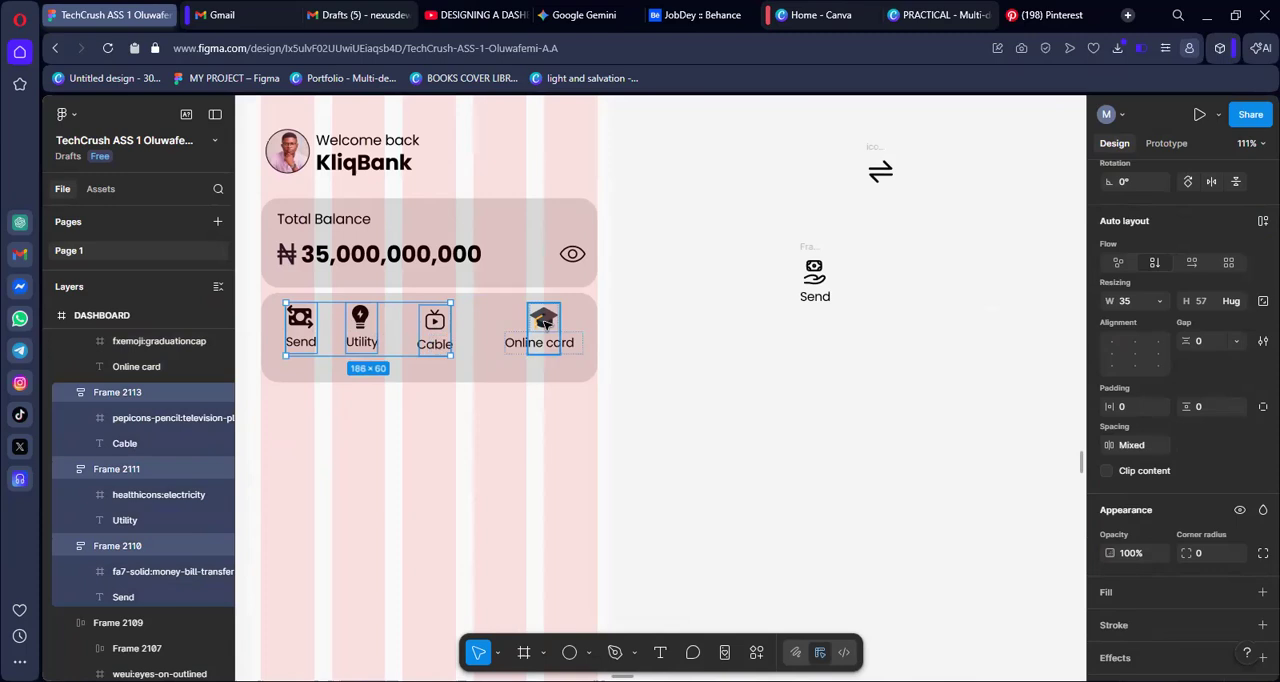
left_click(545, 322, "shift")
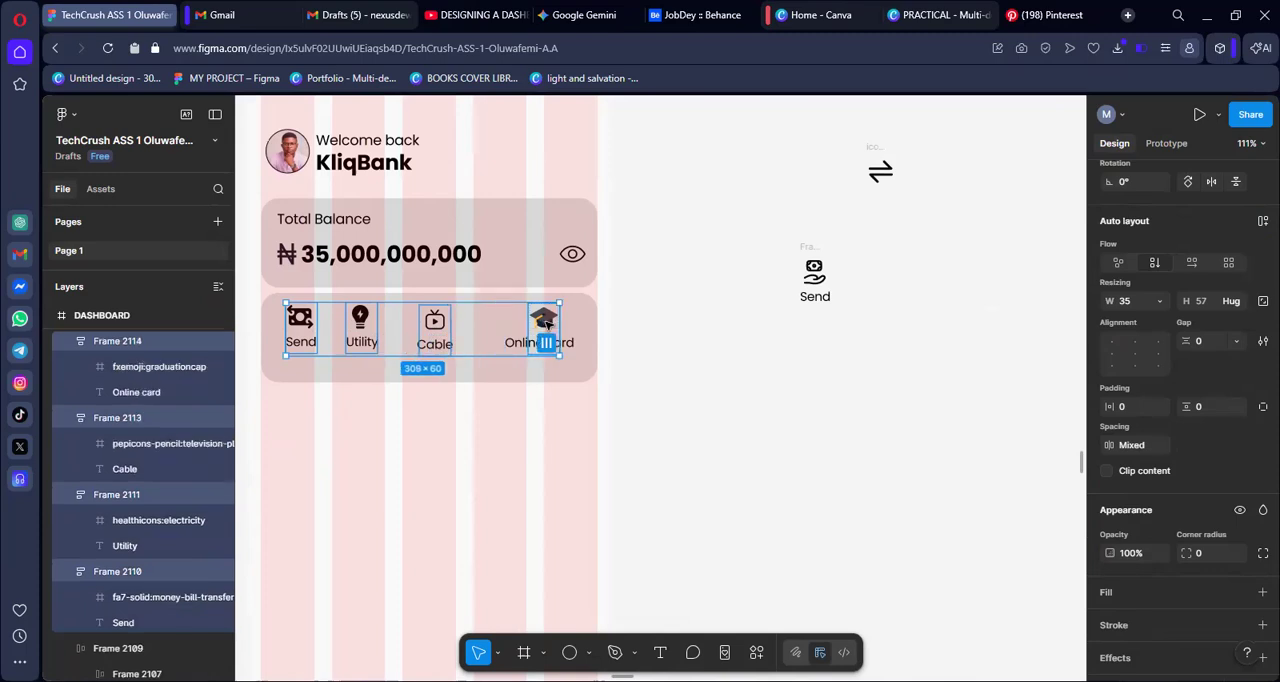
key("ctrl+a")
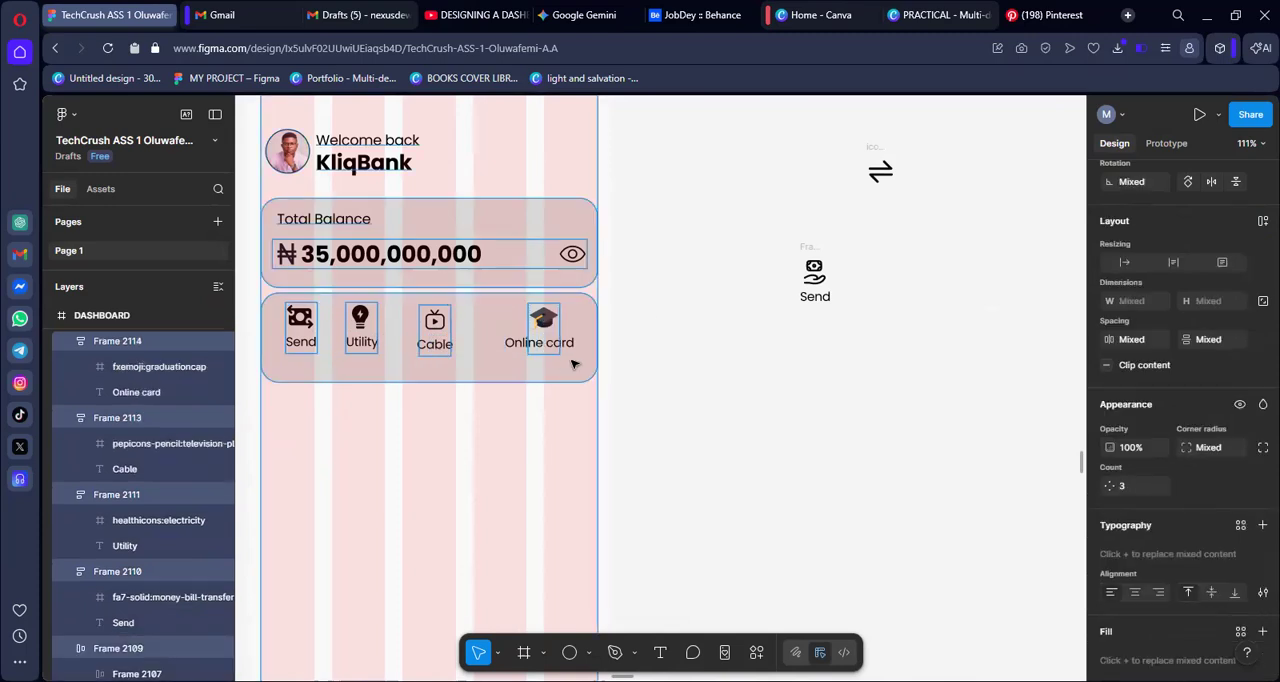
left_click(670, 324)
Wrap the "Send", "Utility", "Cable" and "Online card" items in the card in one horizontal auto layout frame
left_click(299, 332)
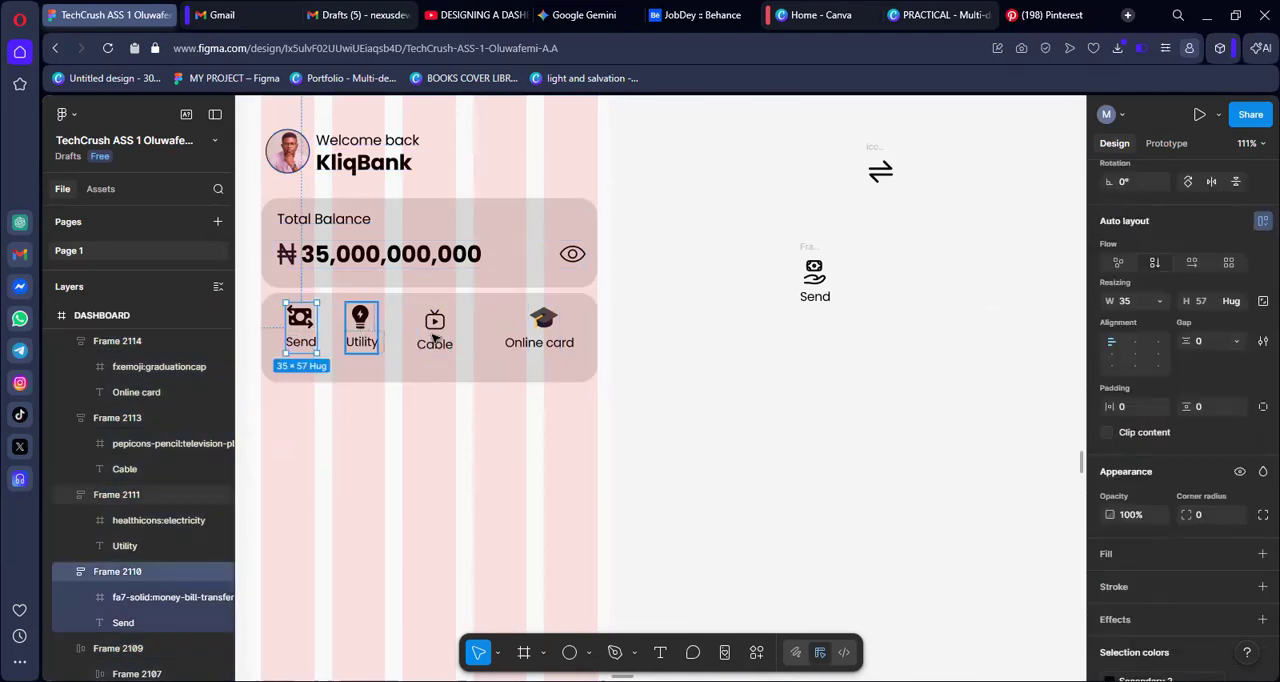
left_click(434, 330, "shift")
left_click(540, 336, "shift")
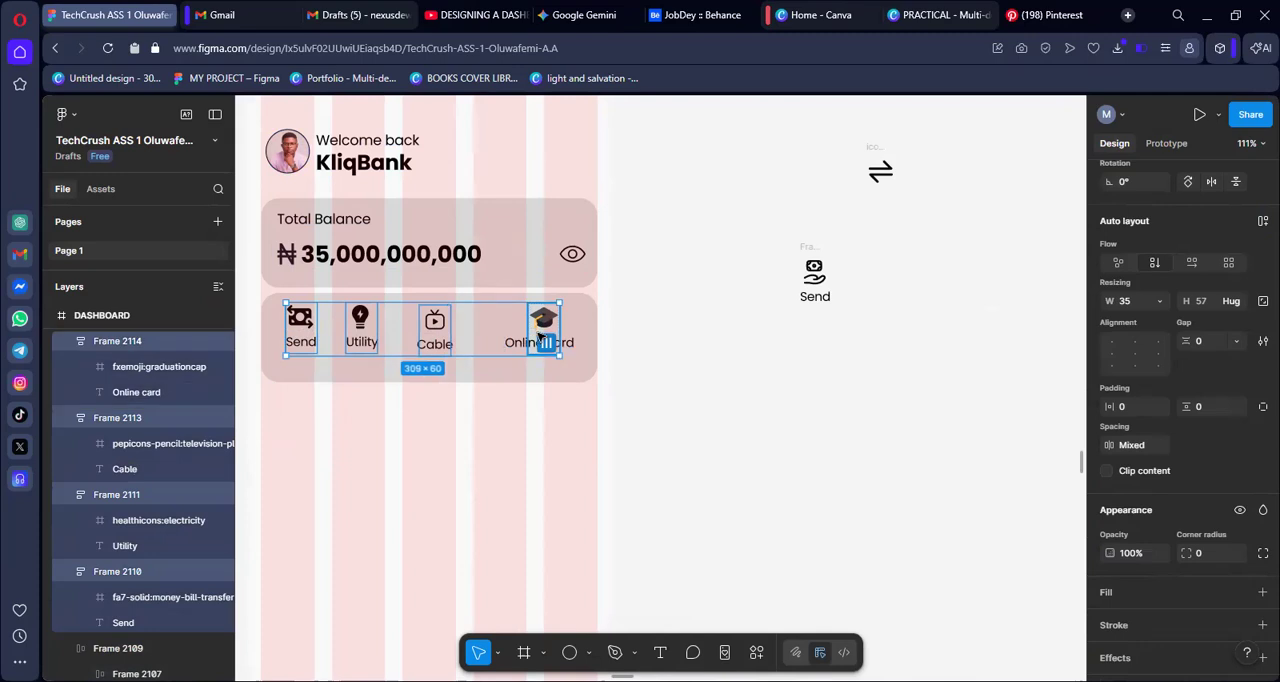
key("shift+a")
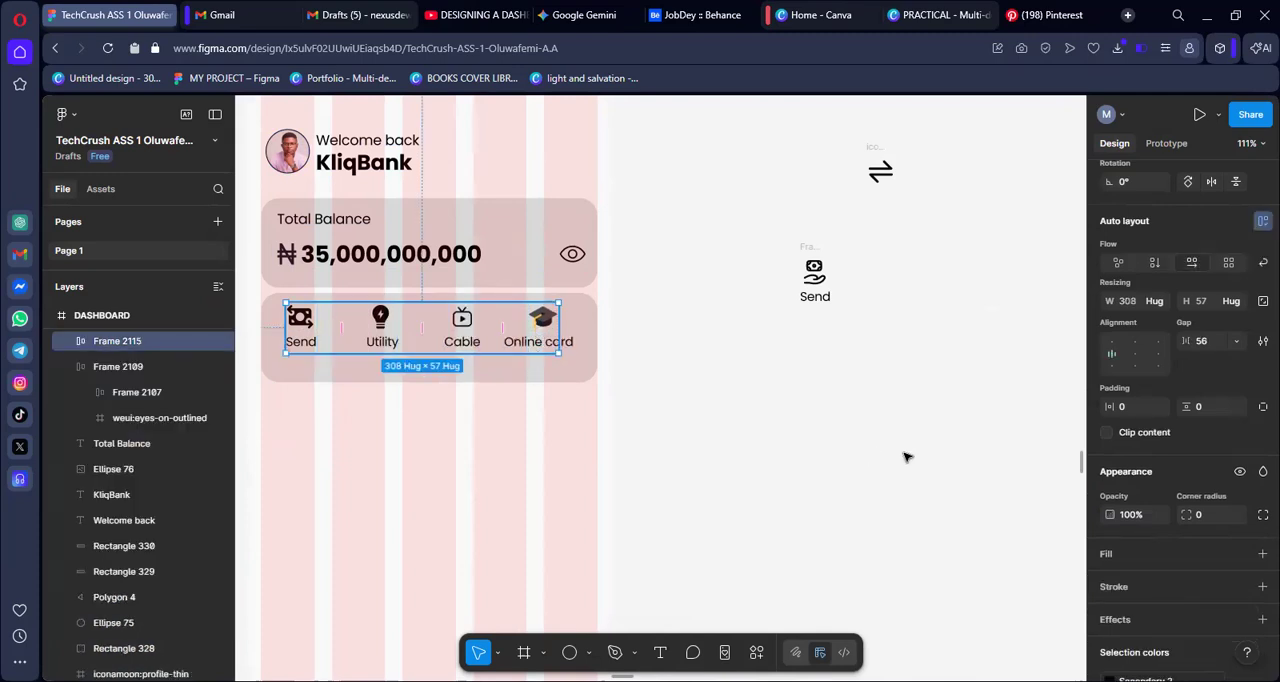
left_click(877, 437)
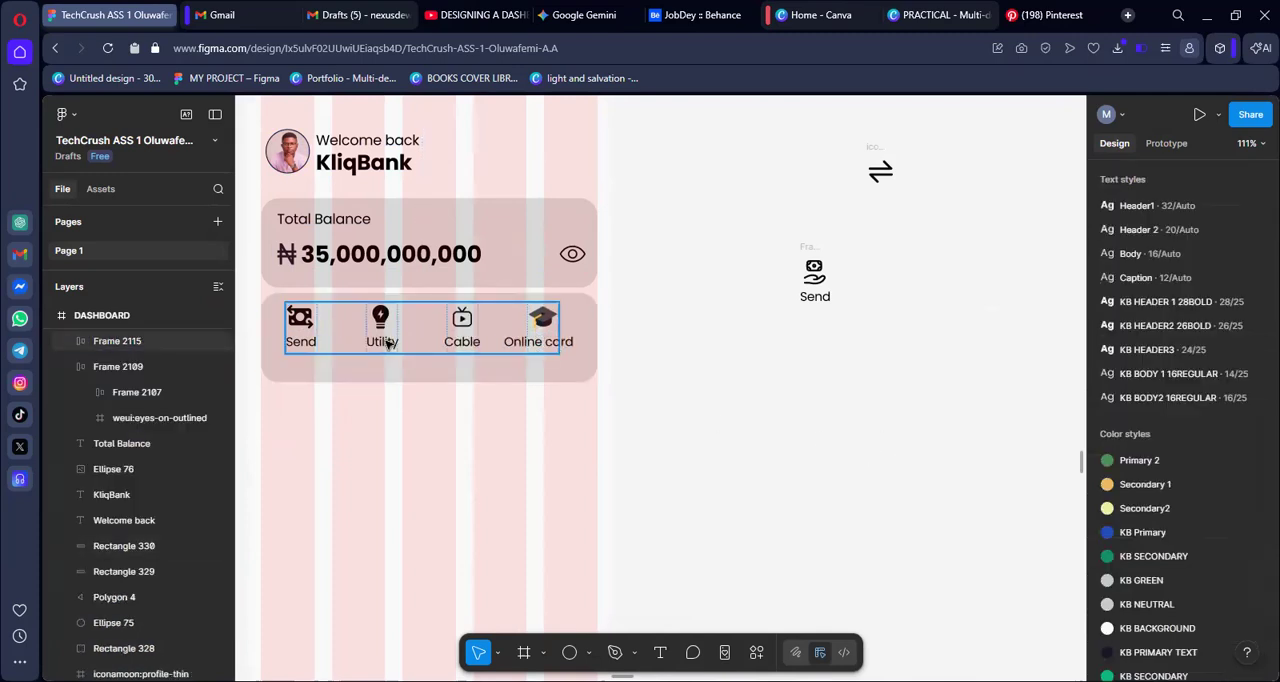
Centre the row of service items horizontally on the dashboard and extend the height of the card behind it to about 137
left_click(388, 343)
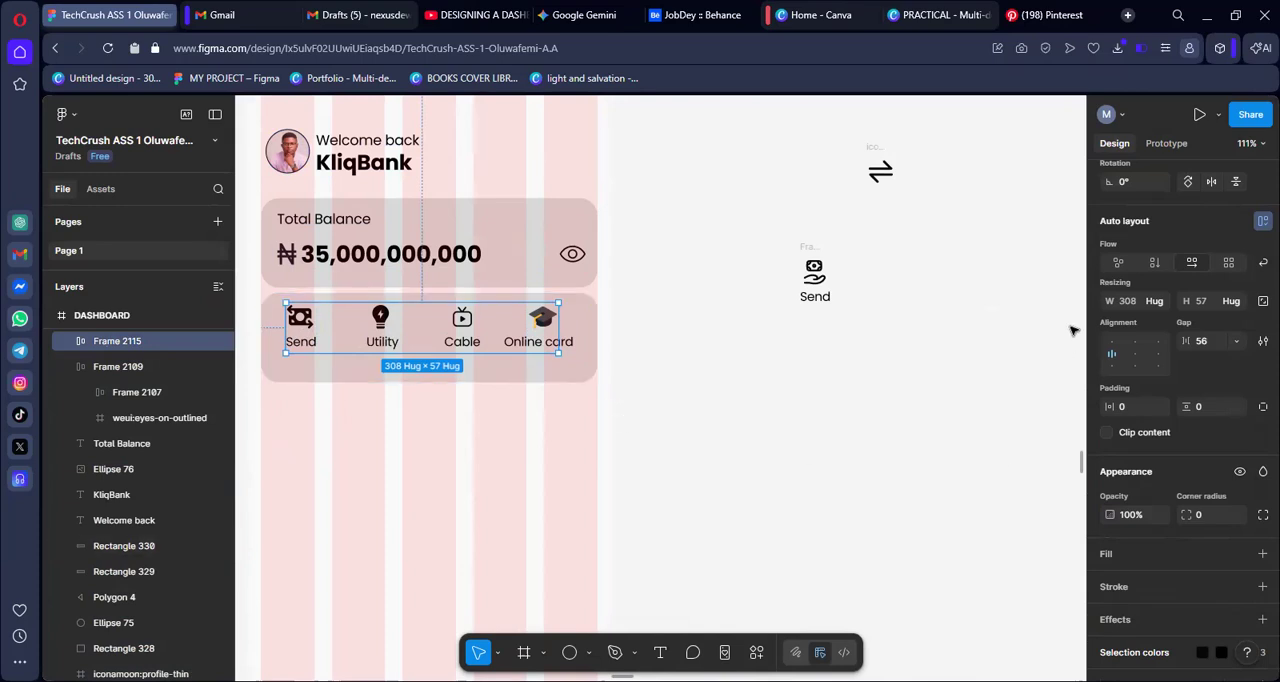
scroll(1136, 325, "up", 2)
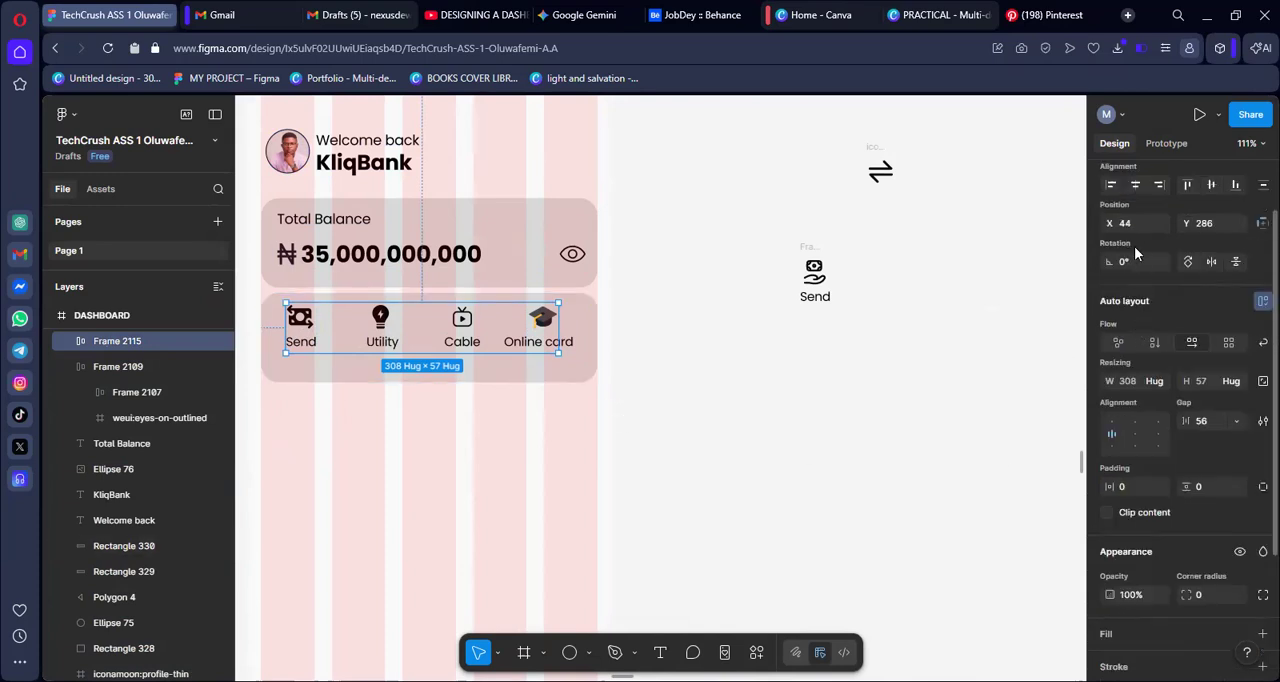
left_click(1135, 185)
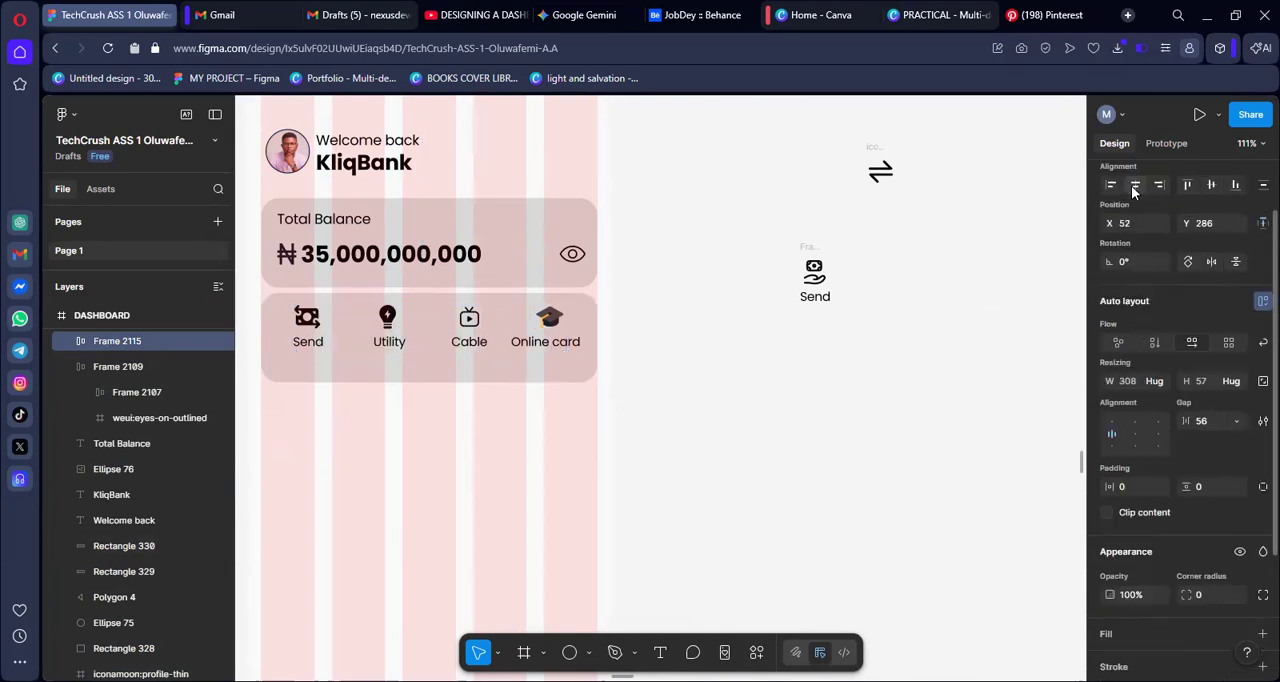
left_click(848, 409)
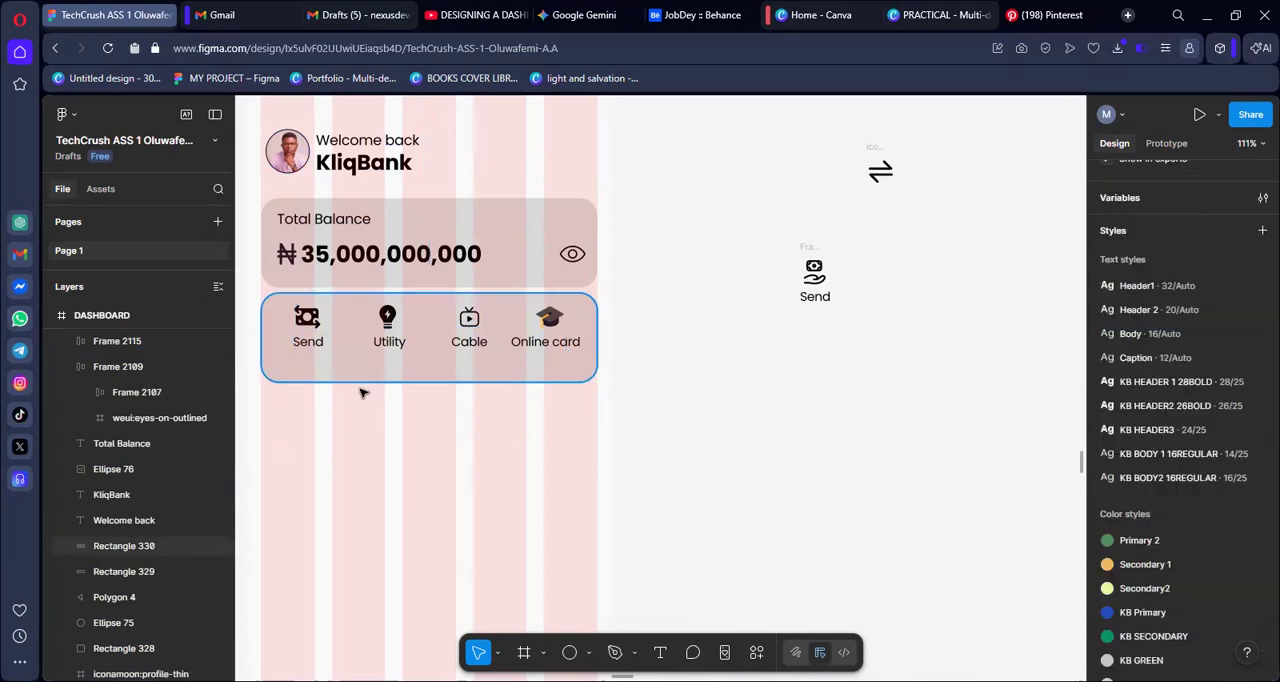
left_click(433, 384)
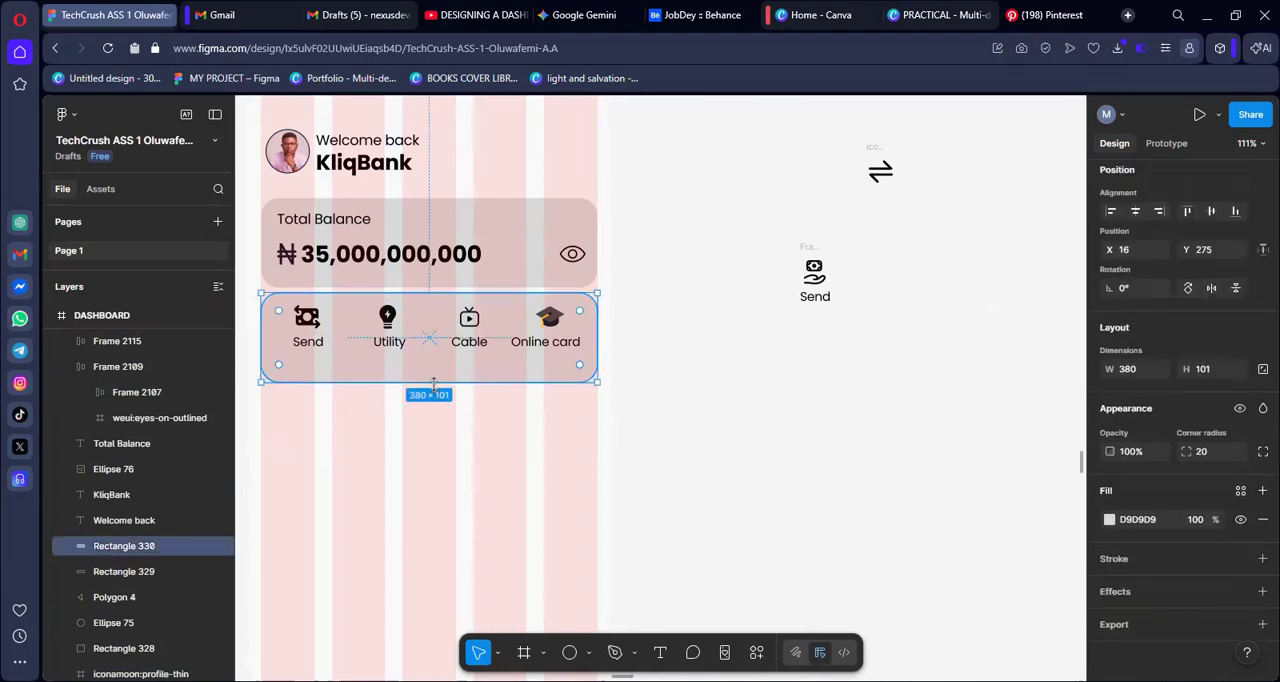
left_click_drag(433, 385, 430, 414)
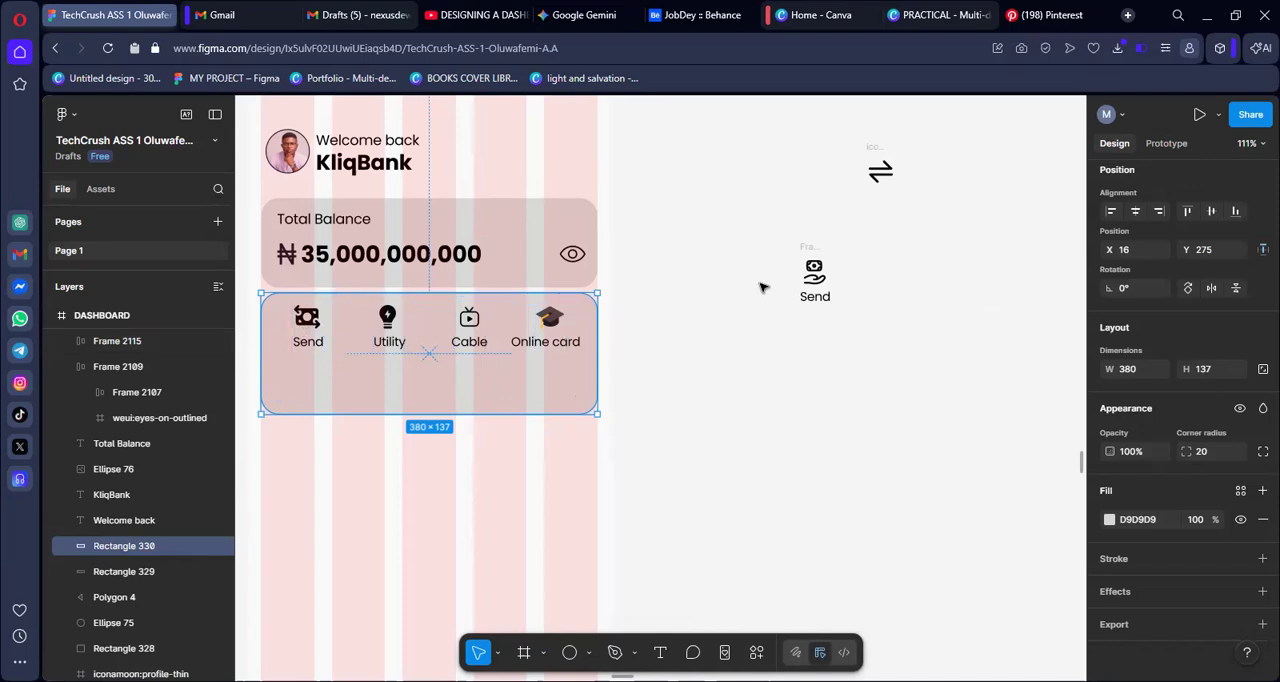
Move the hand-money item a little closer to the dashboard, outside the frame, and change its label to "Loan"
left_click(873, 147)
left_click(805, 247)
left_click_drag(805, 247, 430, 368)
left_click_drag(763, 303, 780, 304)
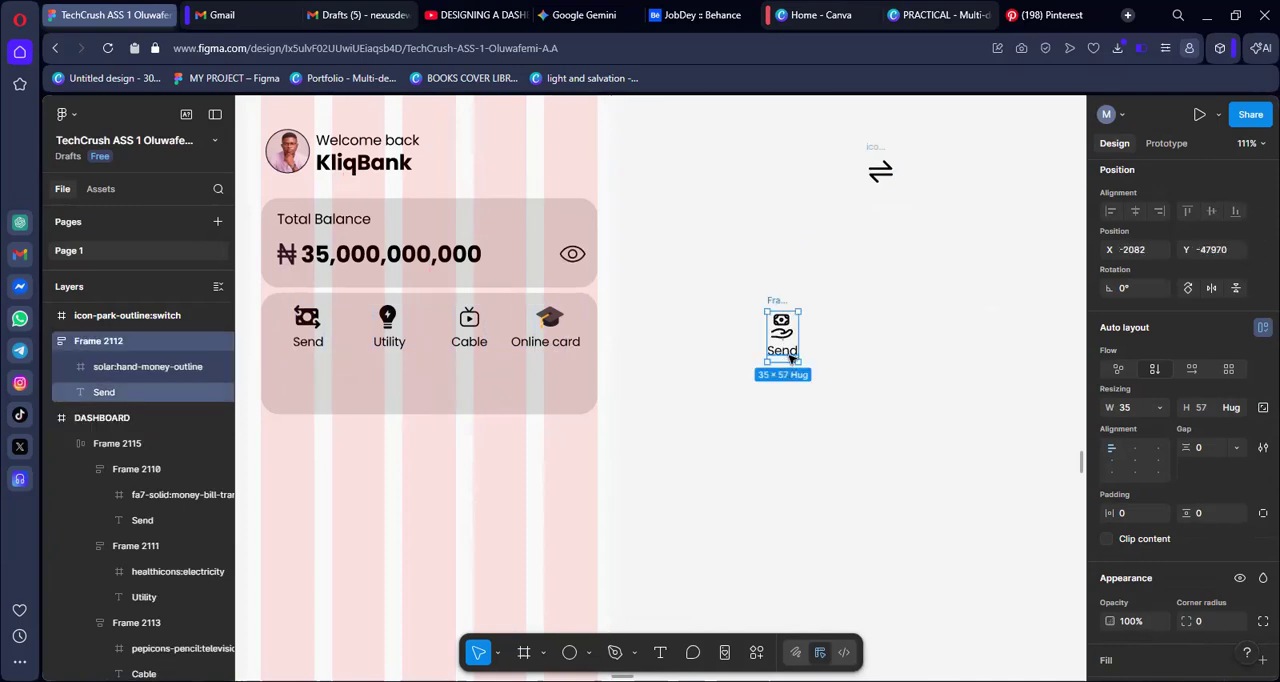
double_click(790, 352)
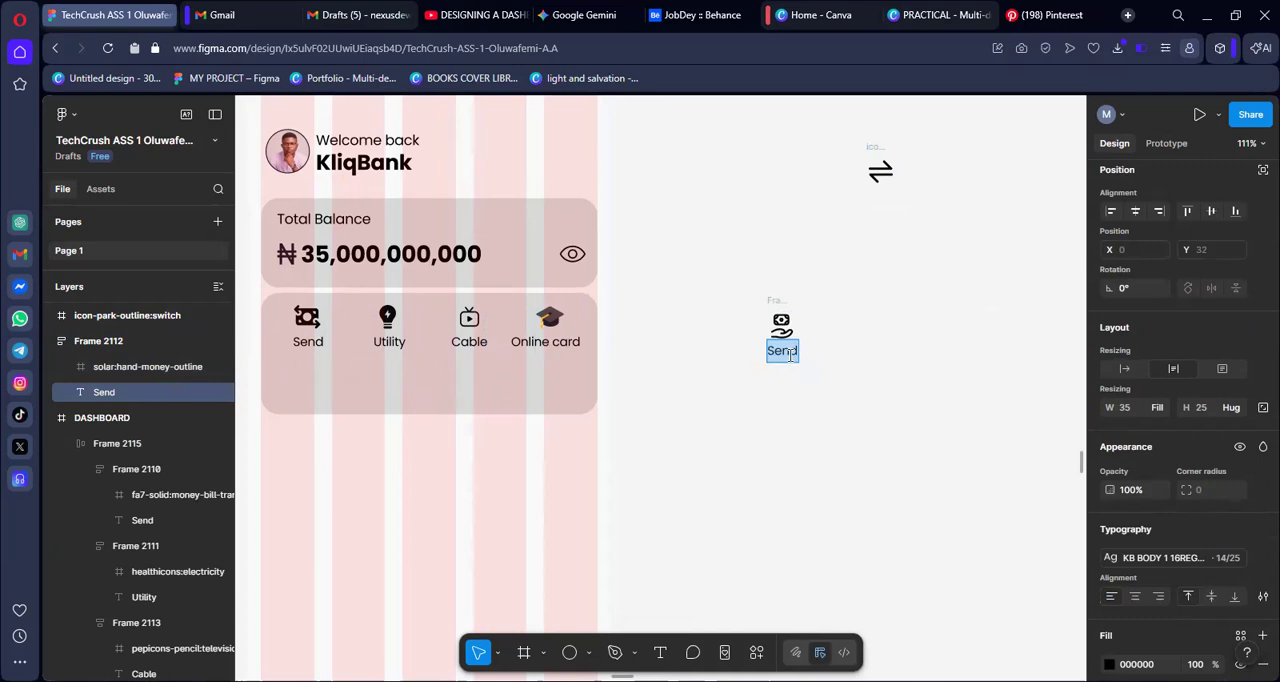
type("Loan")
key("Escape")
left_click(786, 432)
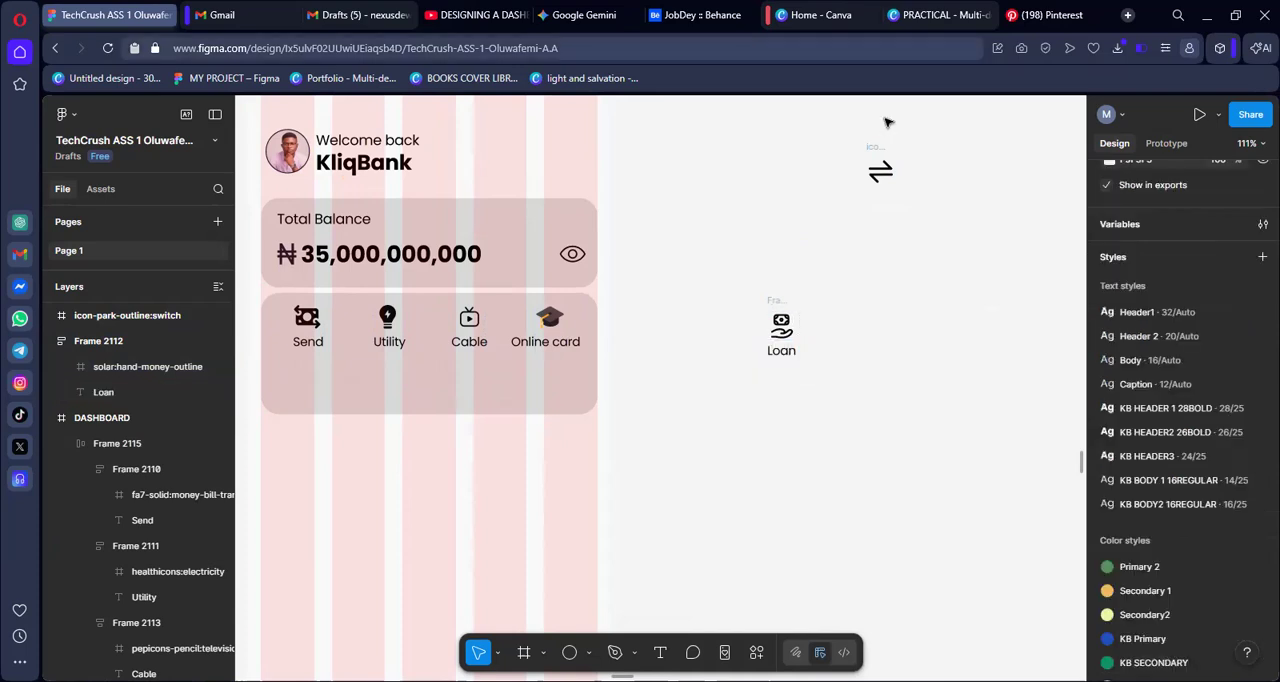
Duplicate the "Loan" item and replace the copy's hand-money icon with the switch-arrows icon cut from the canvas
left_click(778, 300)
key("ctrl+d")
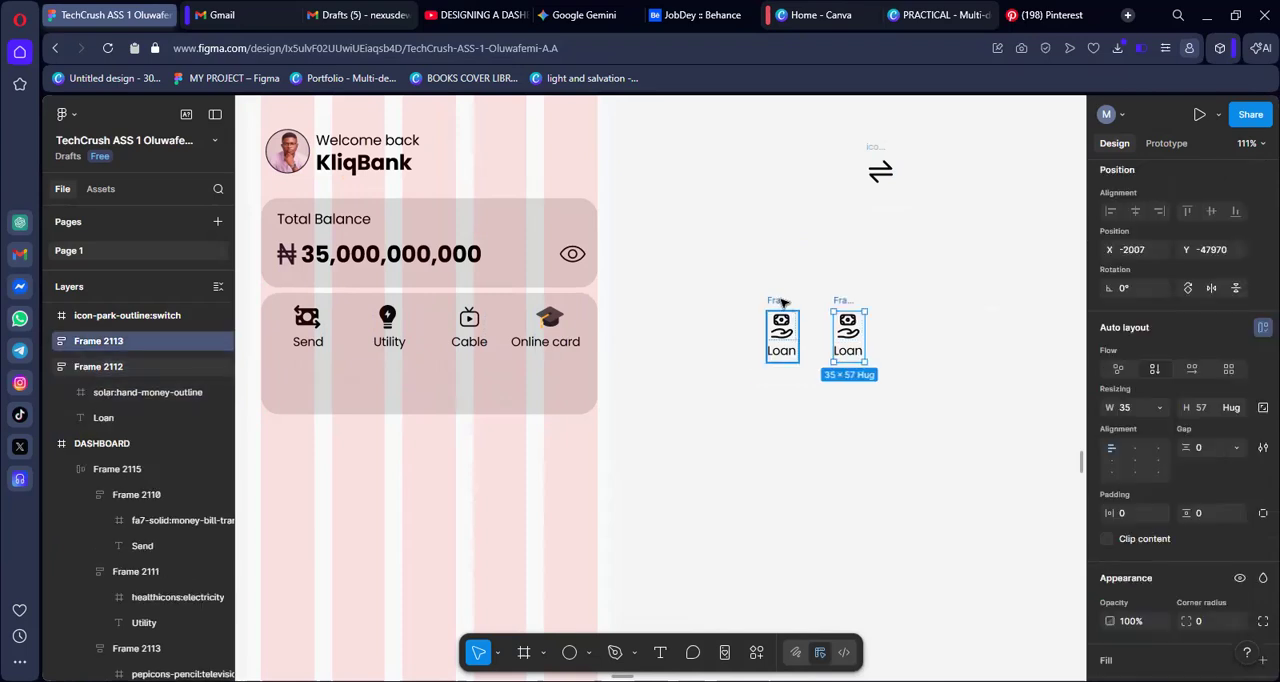
left_click(880, 148)
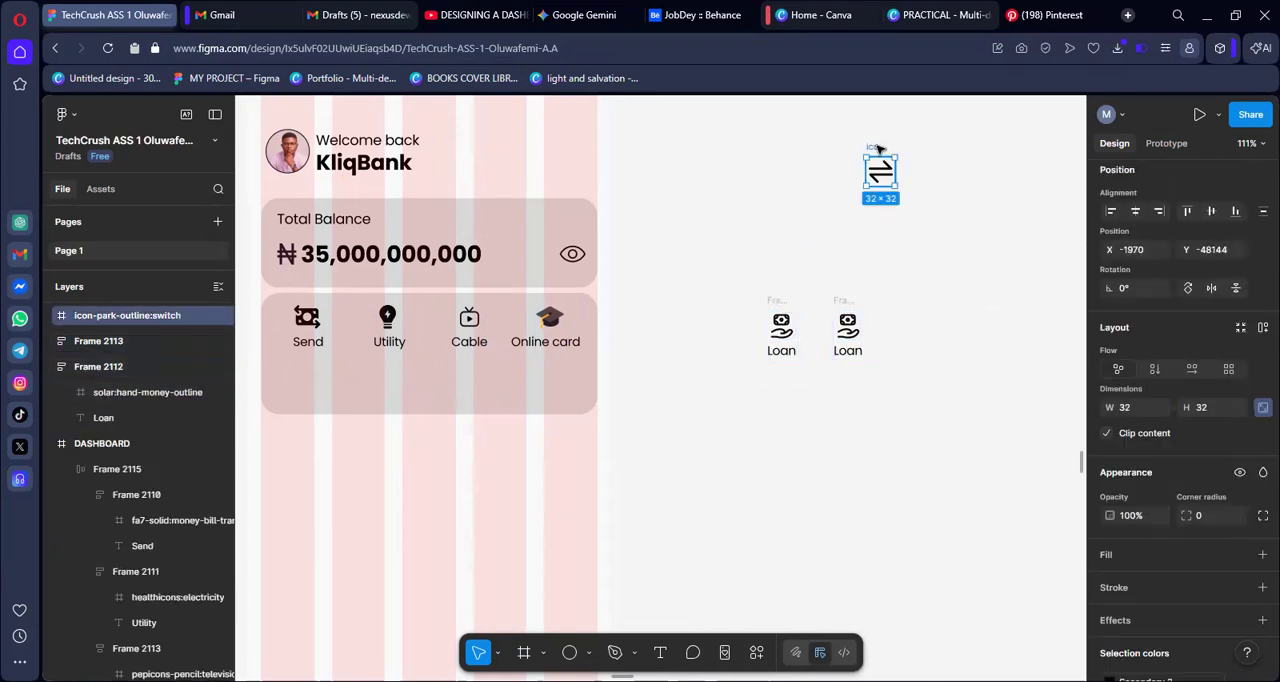
key("ctrl+x")
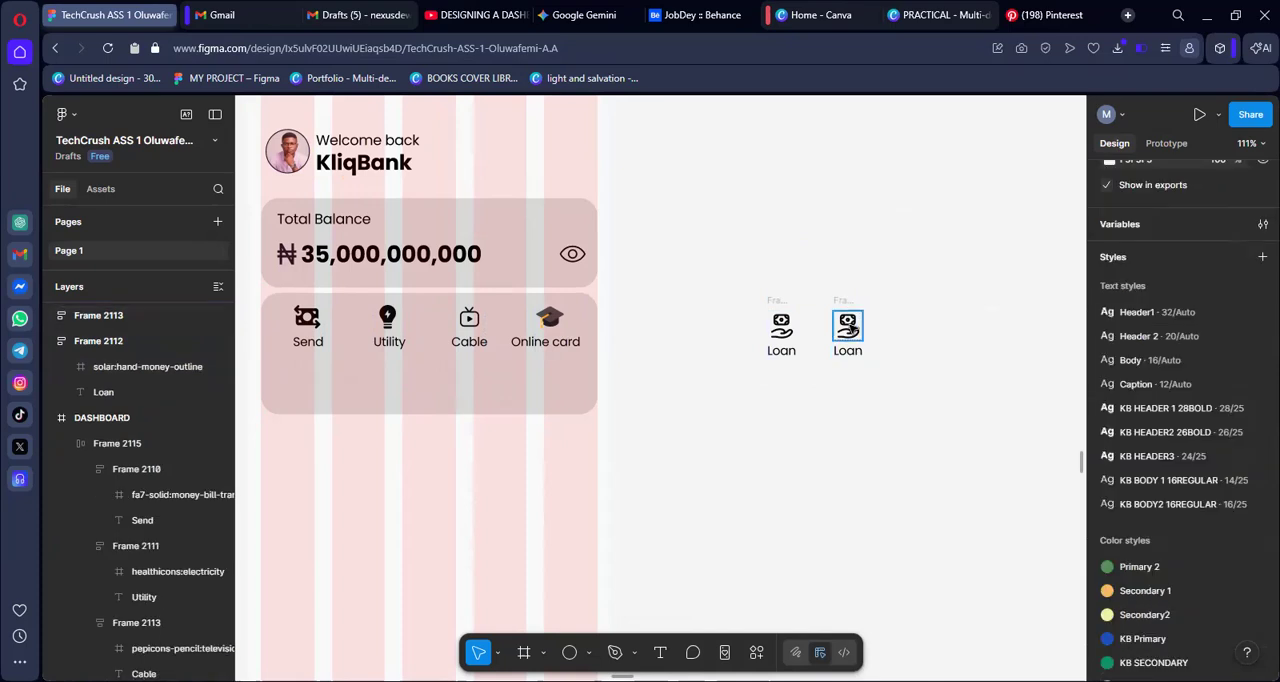
left_click(848, 327)
right_click(849, 328)
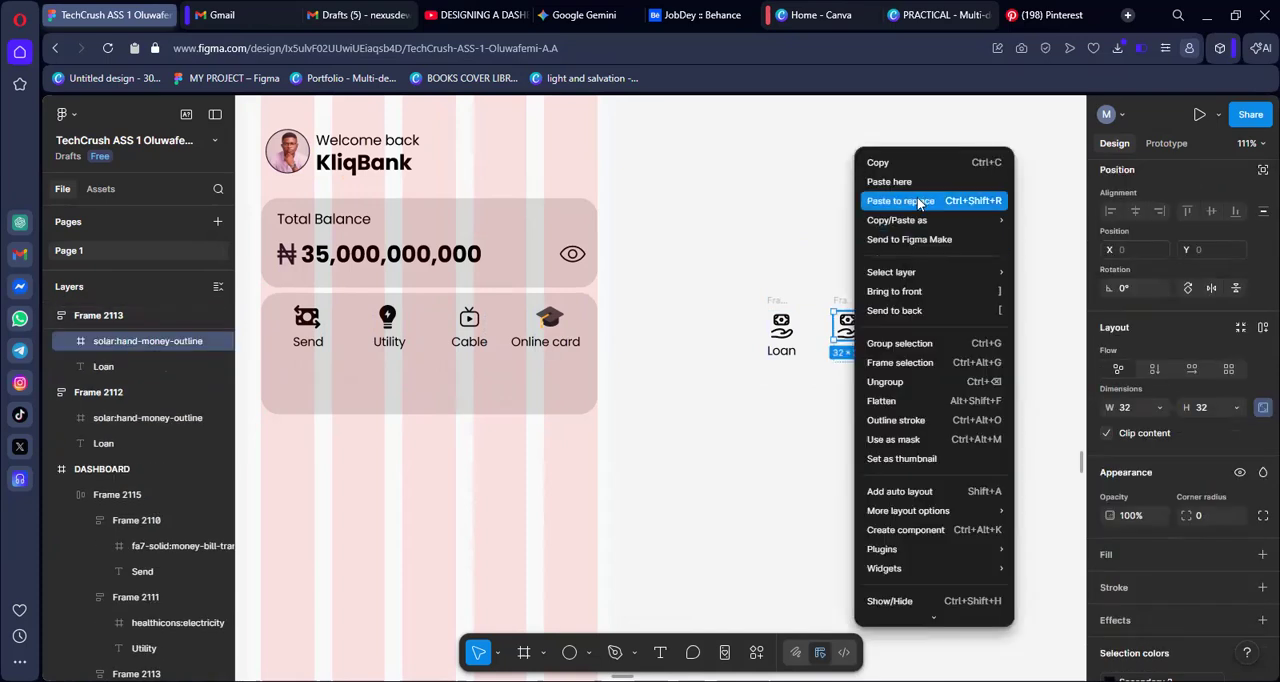
left_click(919, 201)
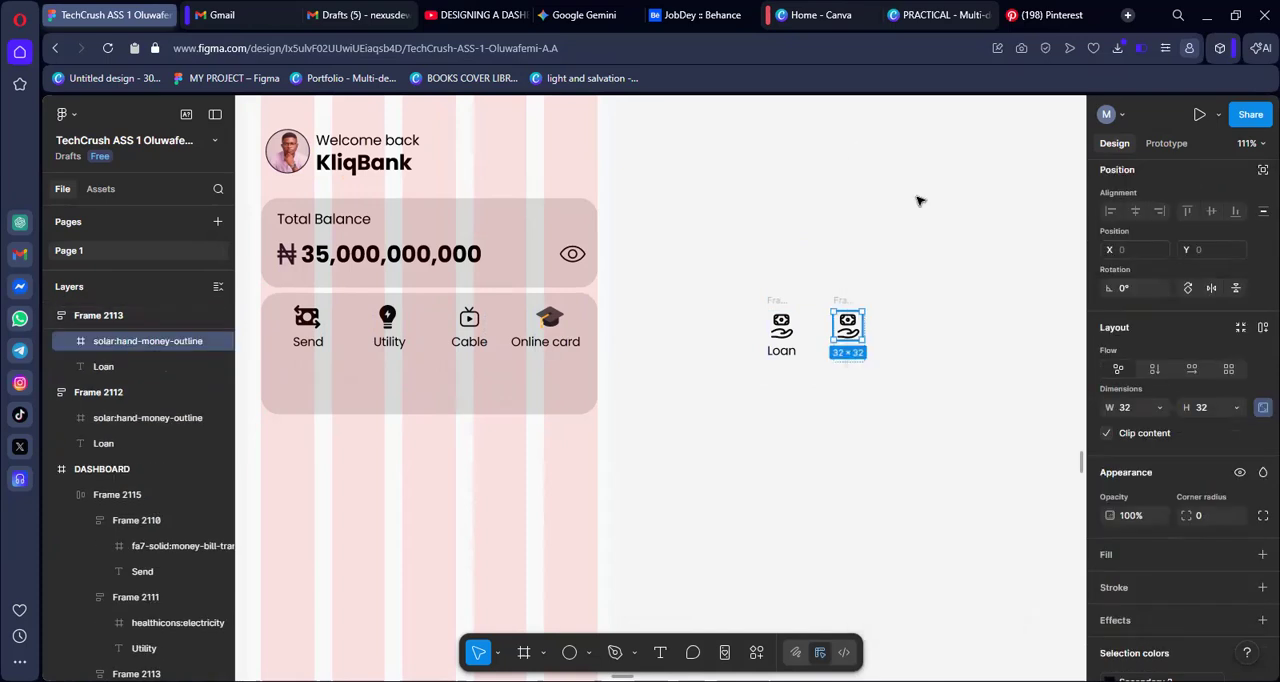
left_click(840, 388)
Change the label of the switch-arrows item to "Data"
left_click(843, 355)
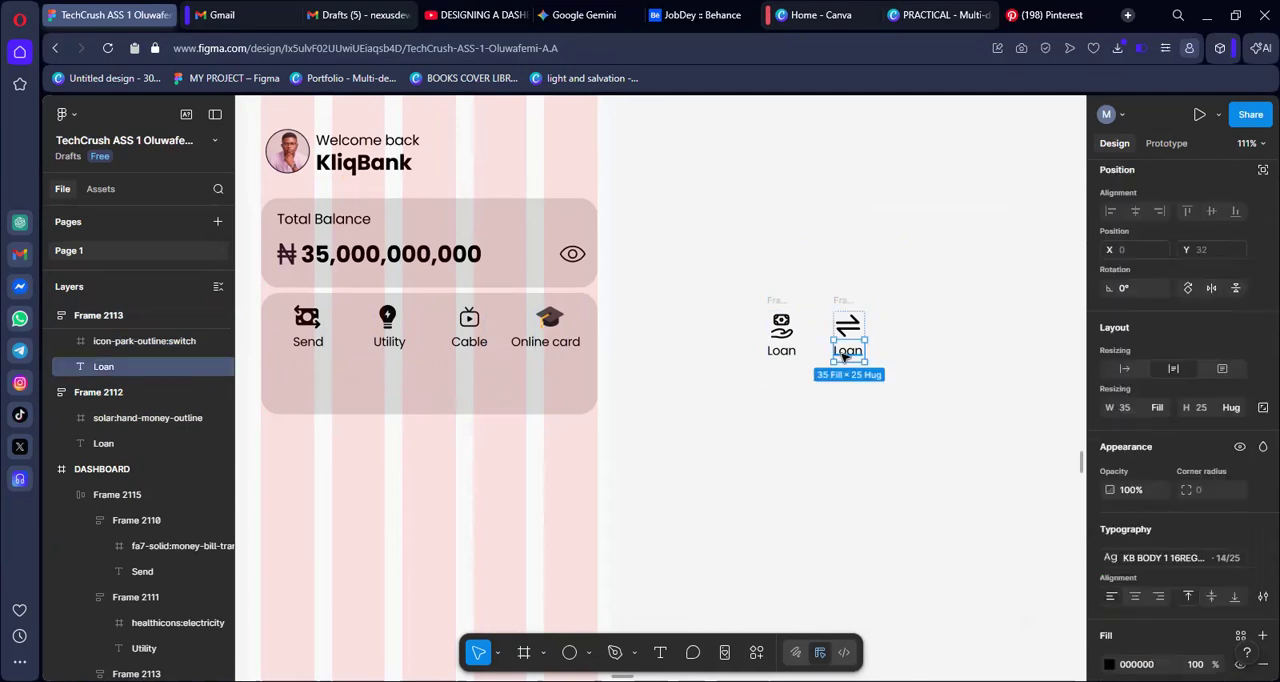
double_click(843, 352)
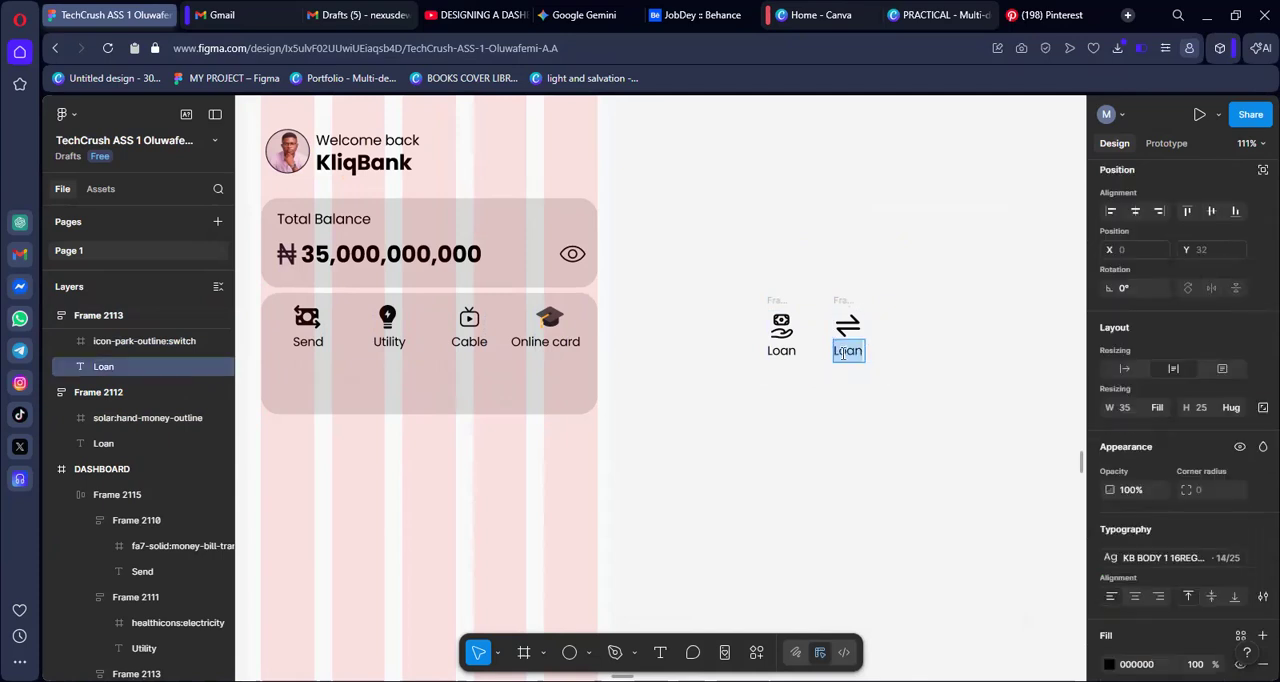
type("Data")
key("Escape")
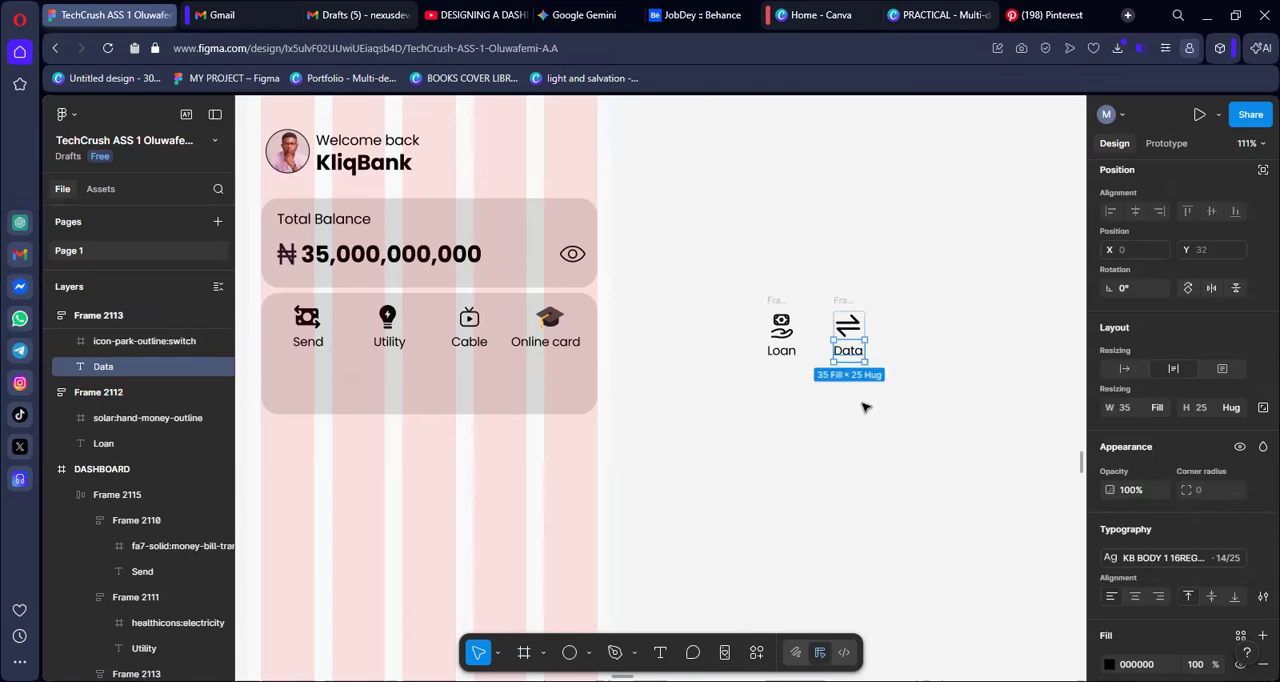
left_click(866, 407)
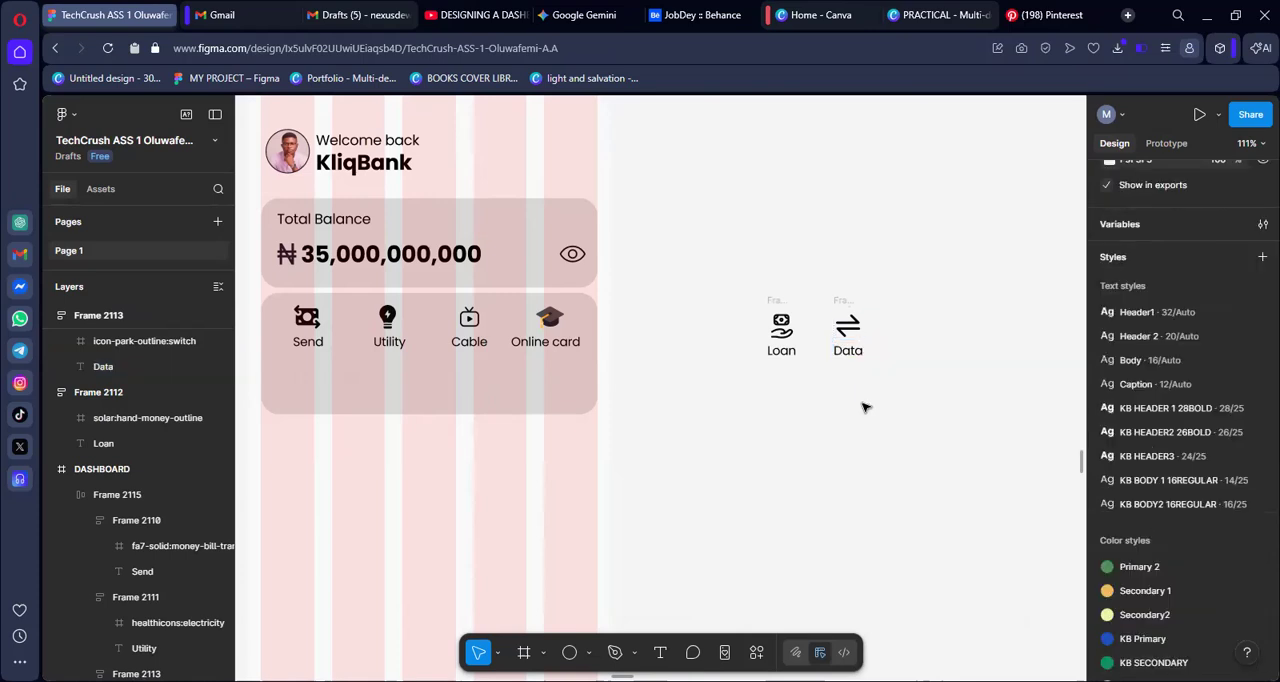
Duplicate the "Data" item, change the copy's label to "Airtime" and widen the label to about 51 so it fits on one line
left_click(845, 302)
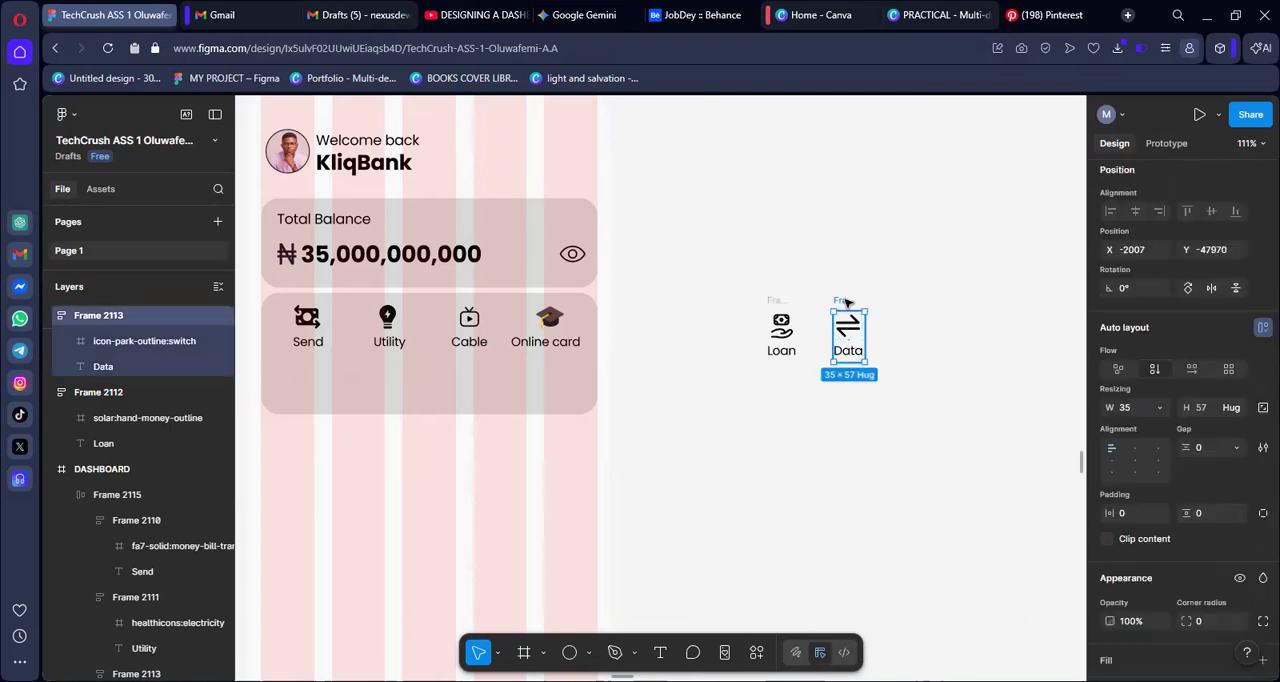
key("ctrl+d")
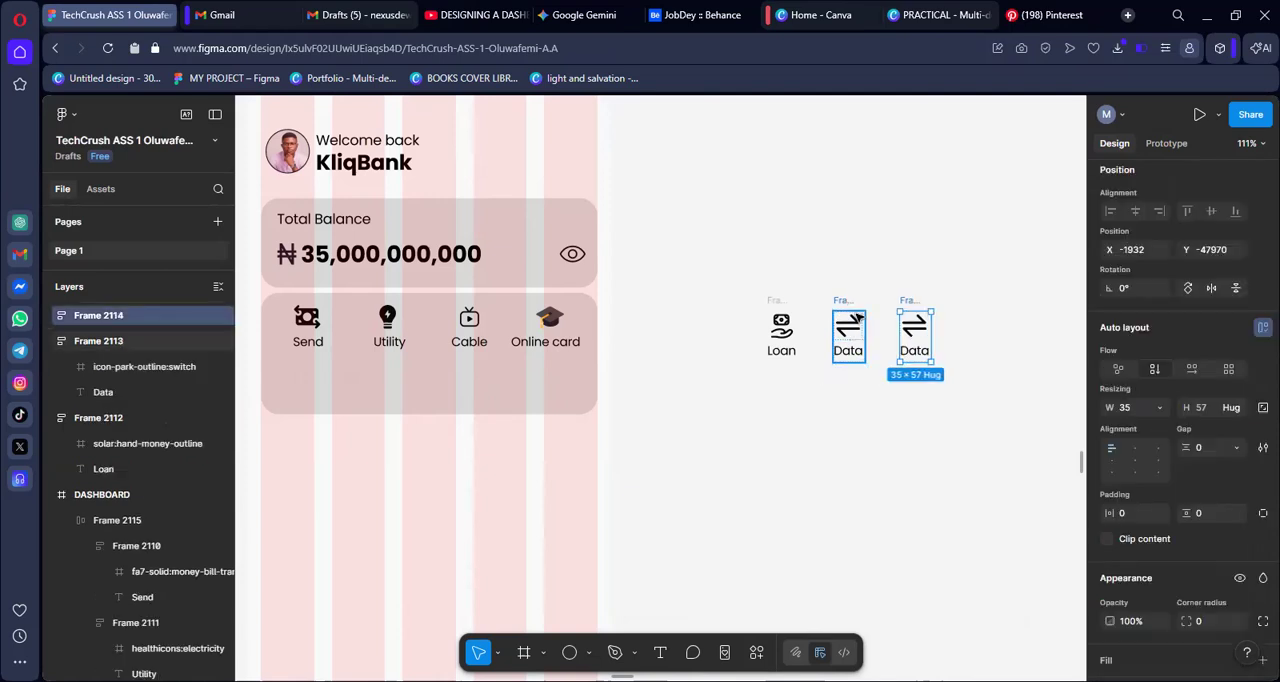
double_click(915, 356)
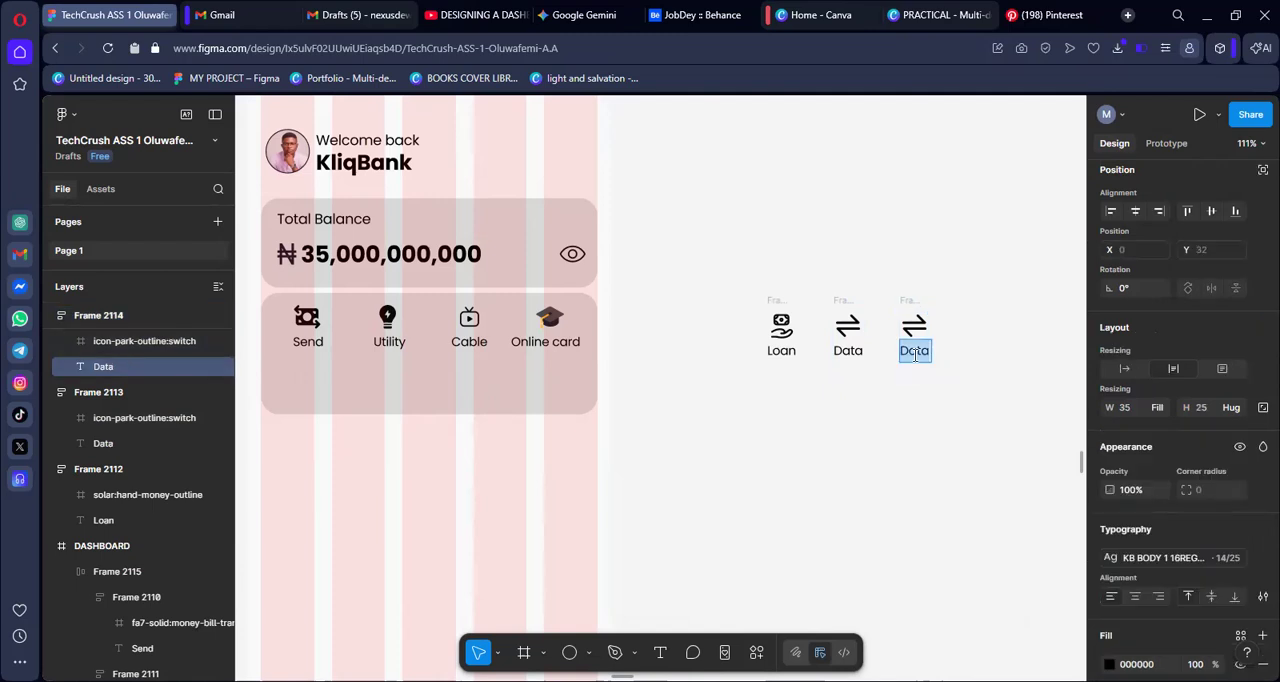
type("Airtime")
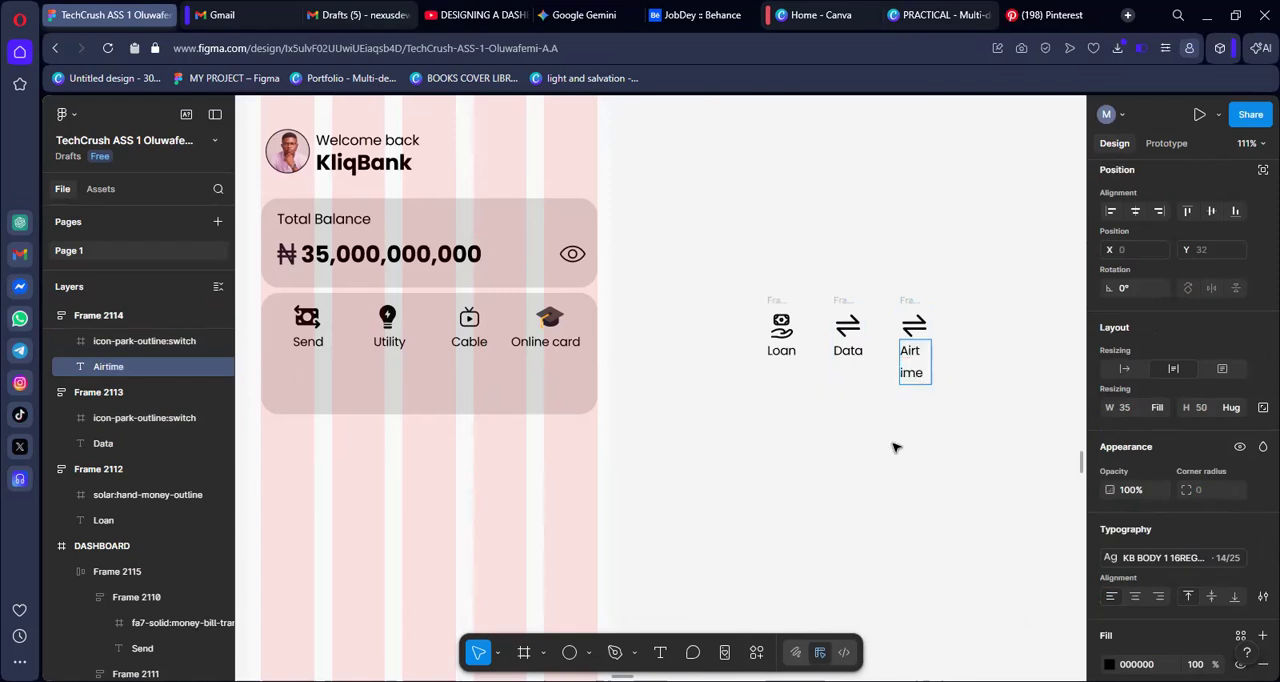
key("Escape")
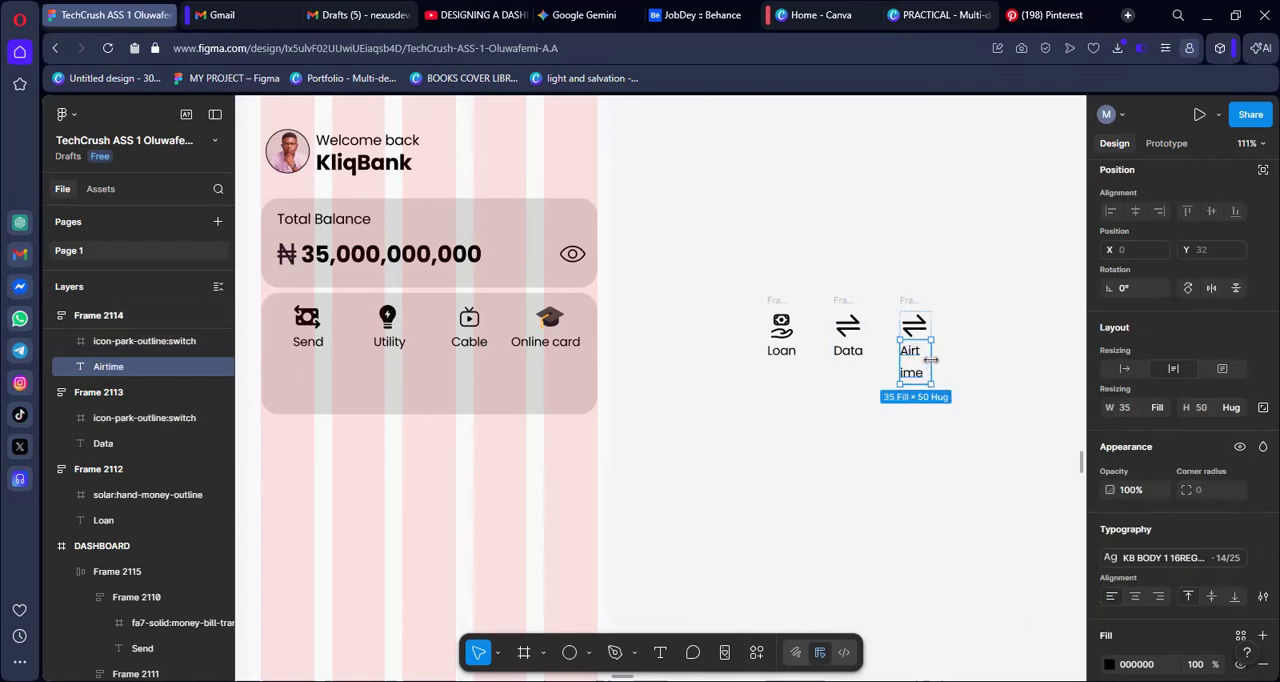
left_click_drag(930, 360, 946, 356)
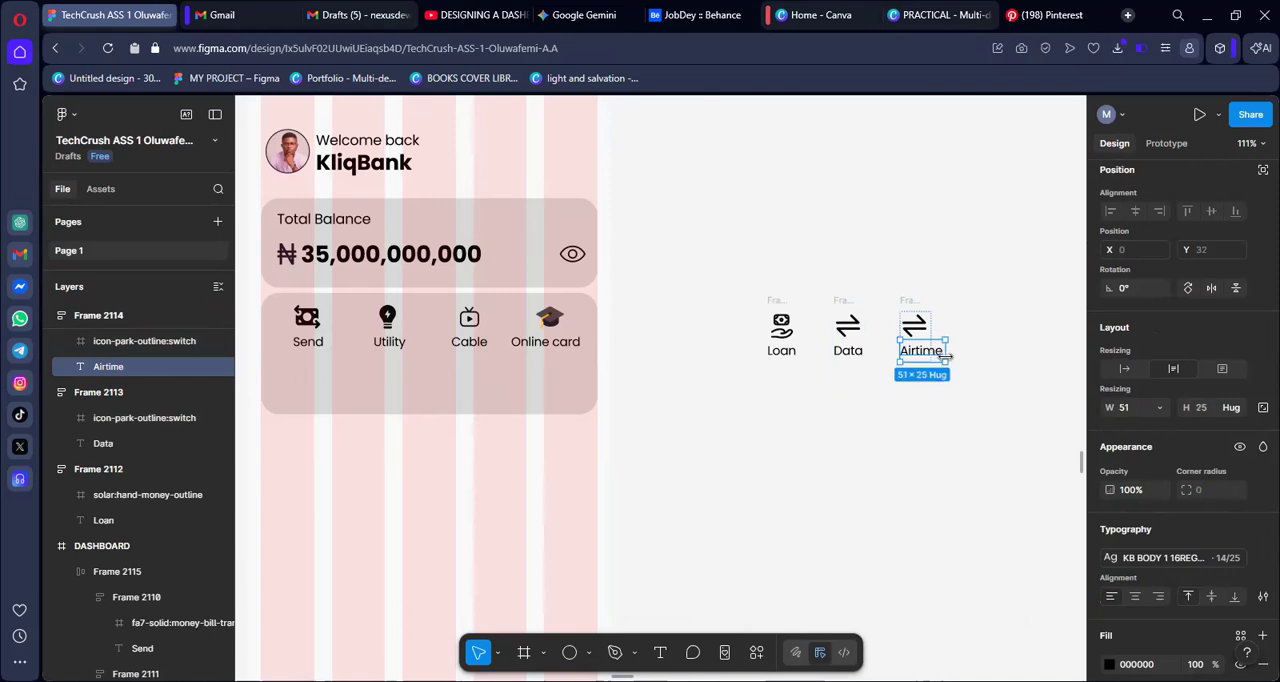
left_click(937, 428)
Centre the icon and label horizontally within the "Airtime" item's auto layout
left_click(914, 328)
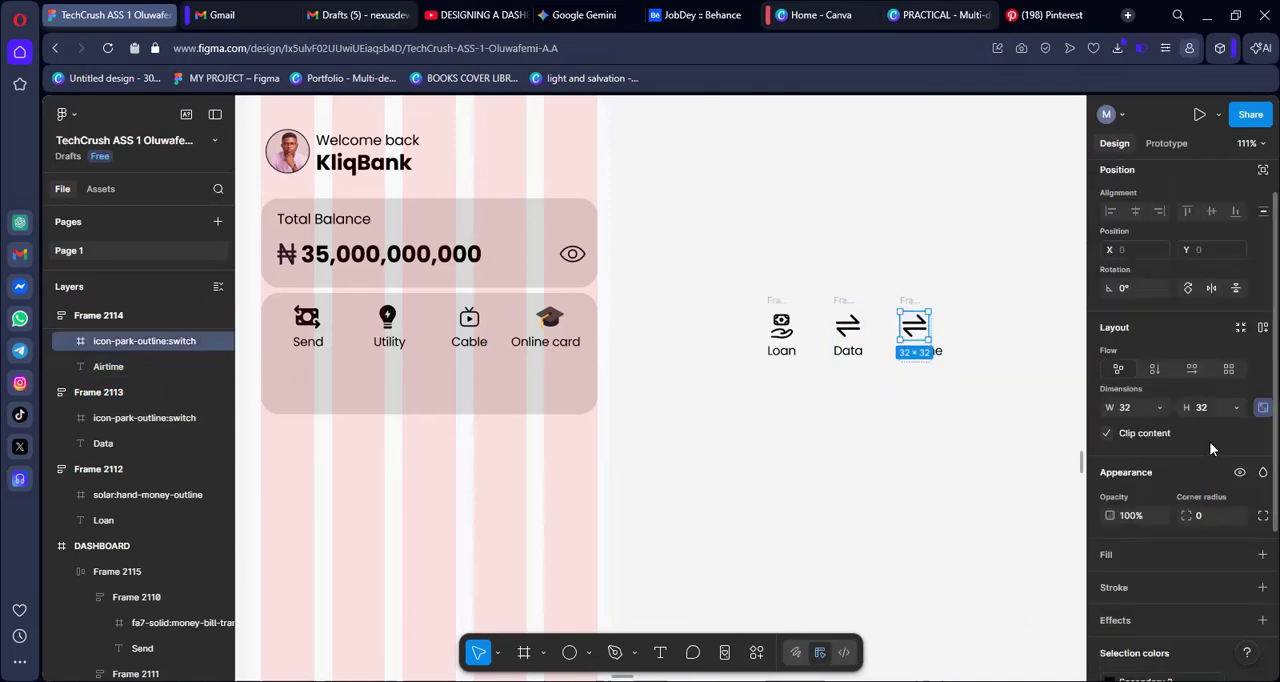
scroll(1205, 442, "down", 5)
scroll(1158, 491, "up", 5)
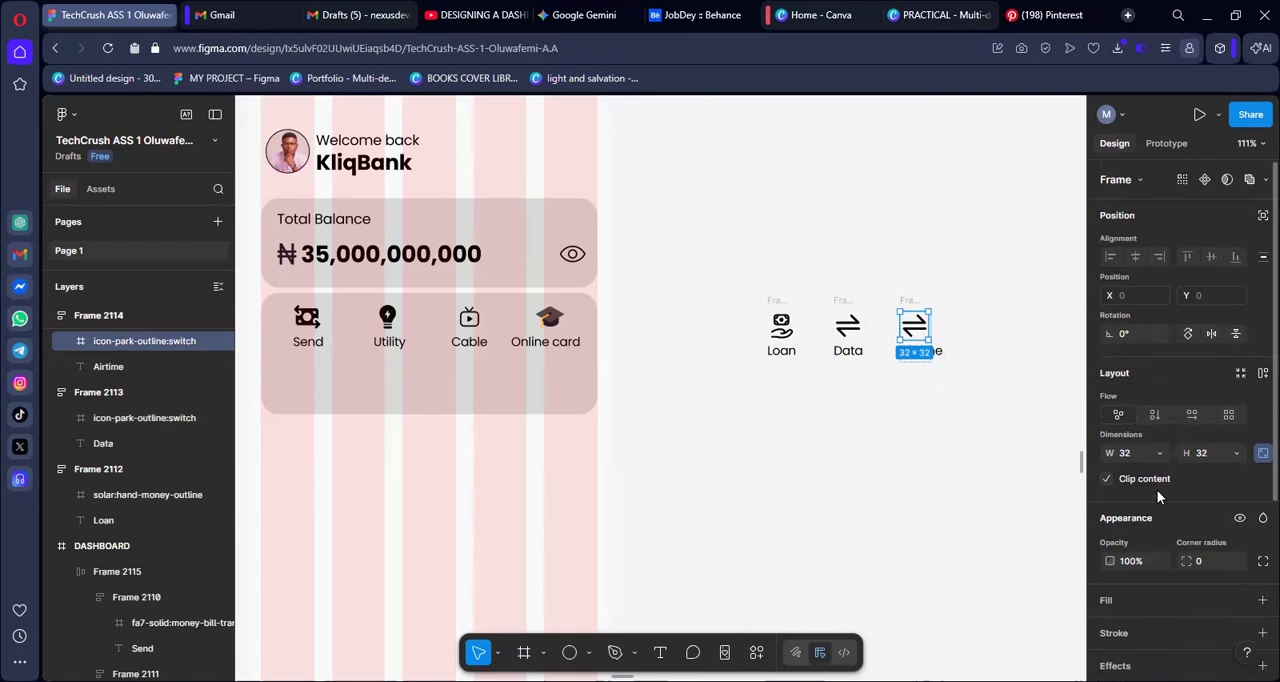
left_click(955, 428)
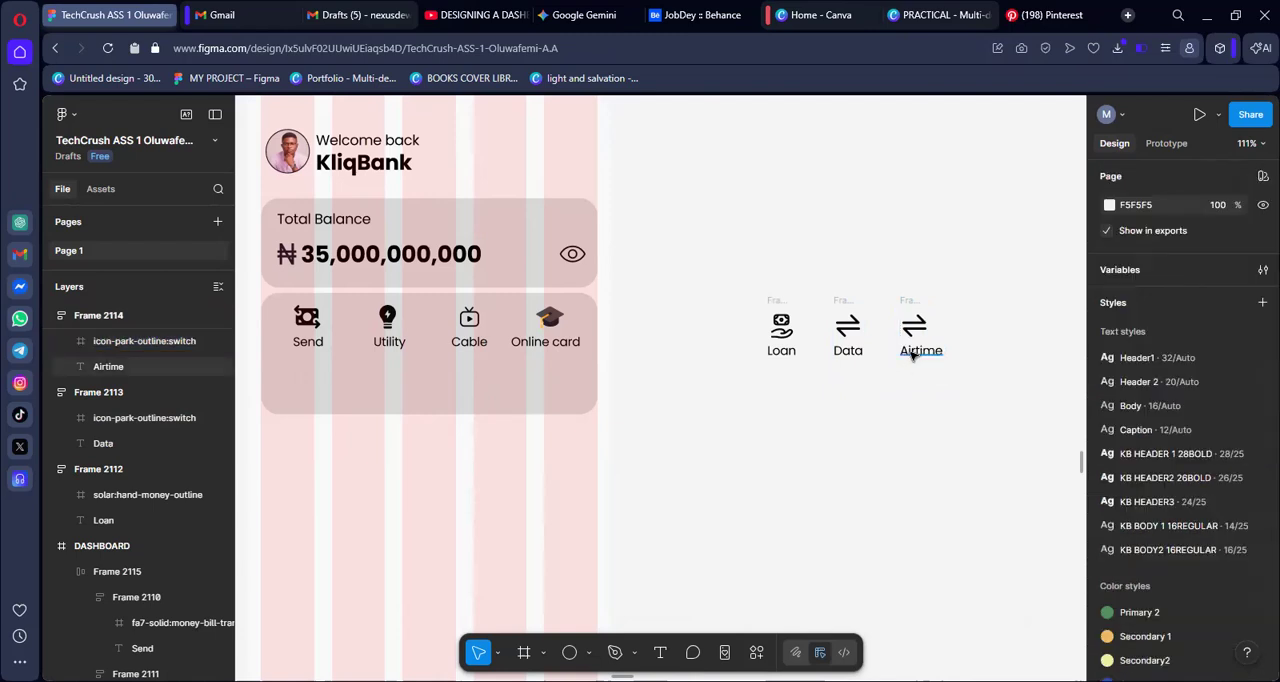
left_click(915, 352)
scroll(1143, 486, "down", 3)
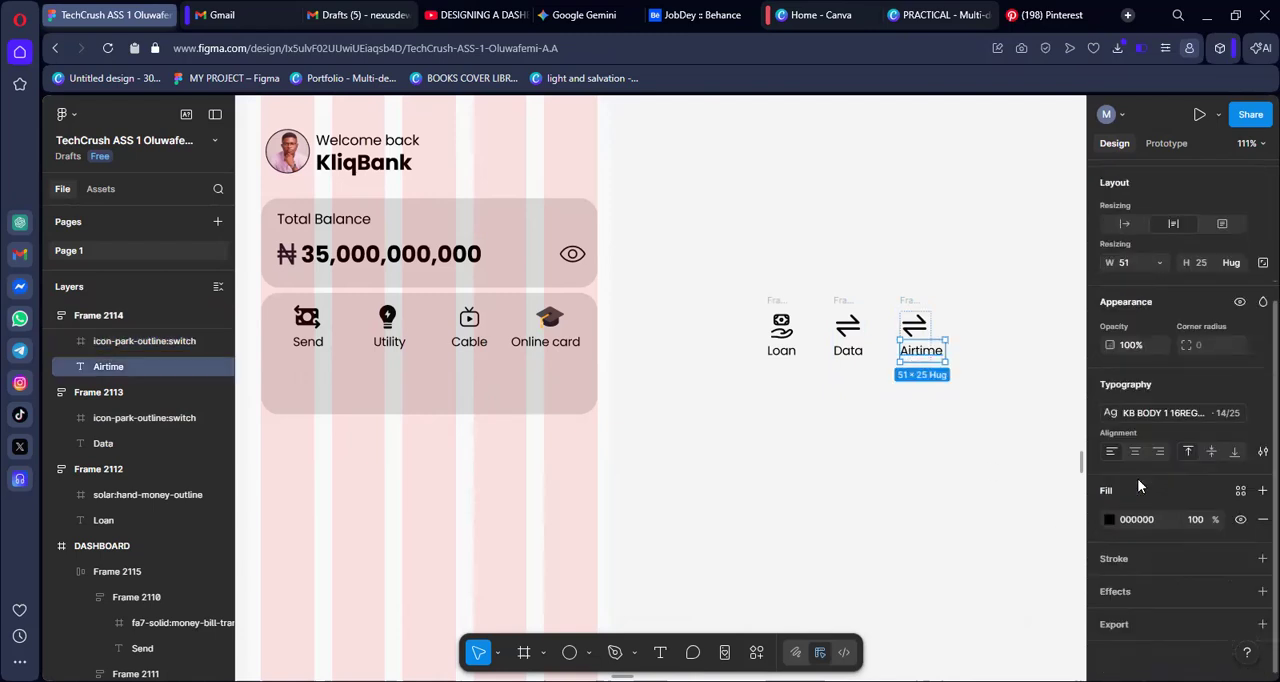
key("Escape")
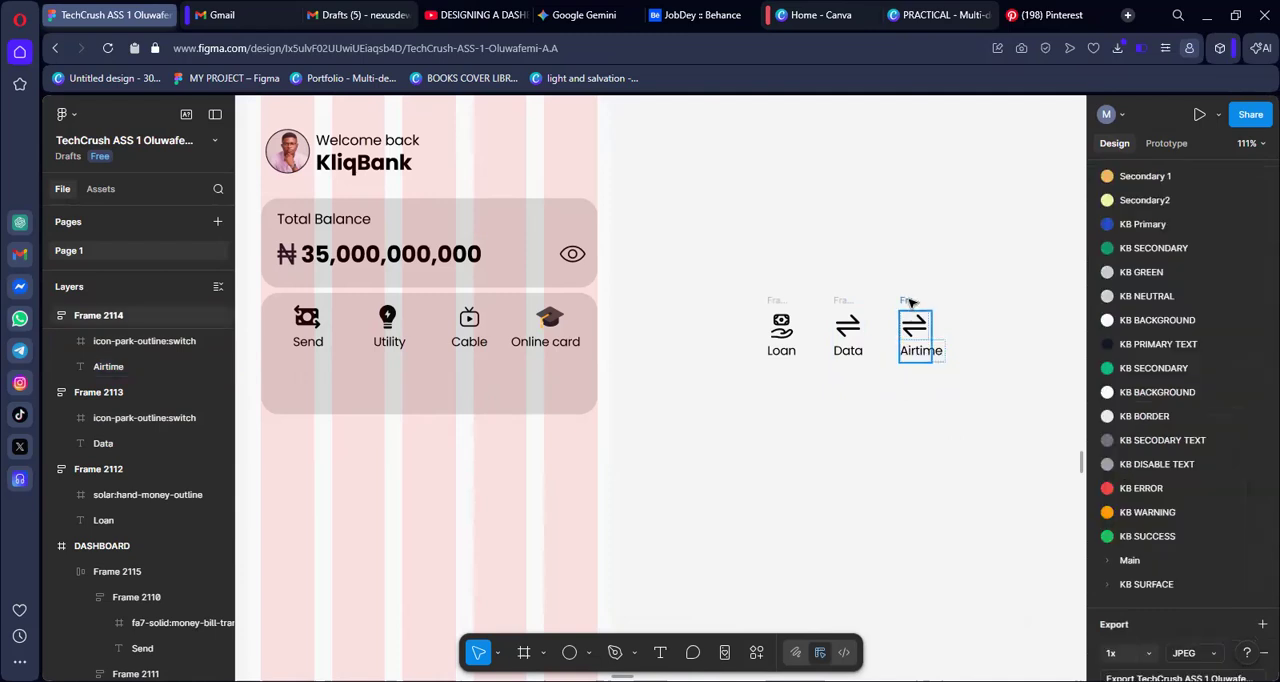
left_click(911, 302)
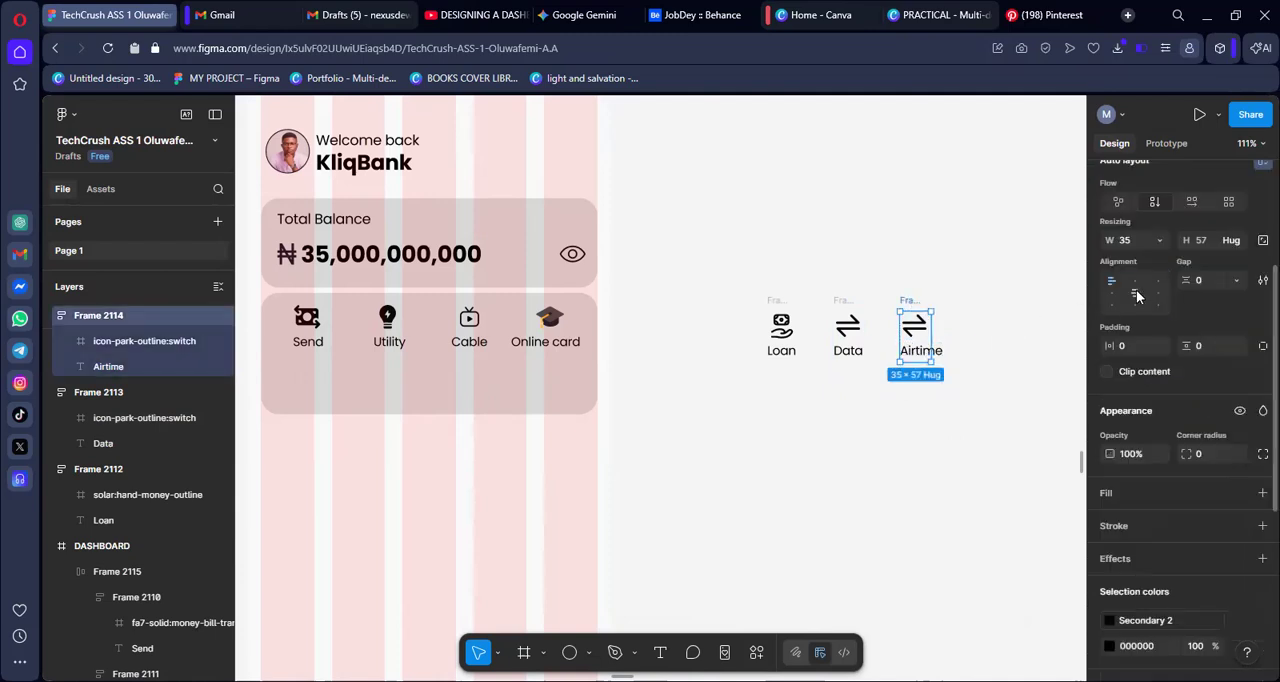
left_click(906, 434)
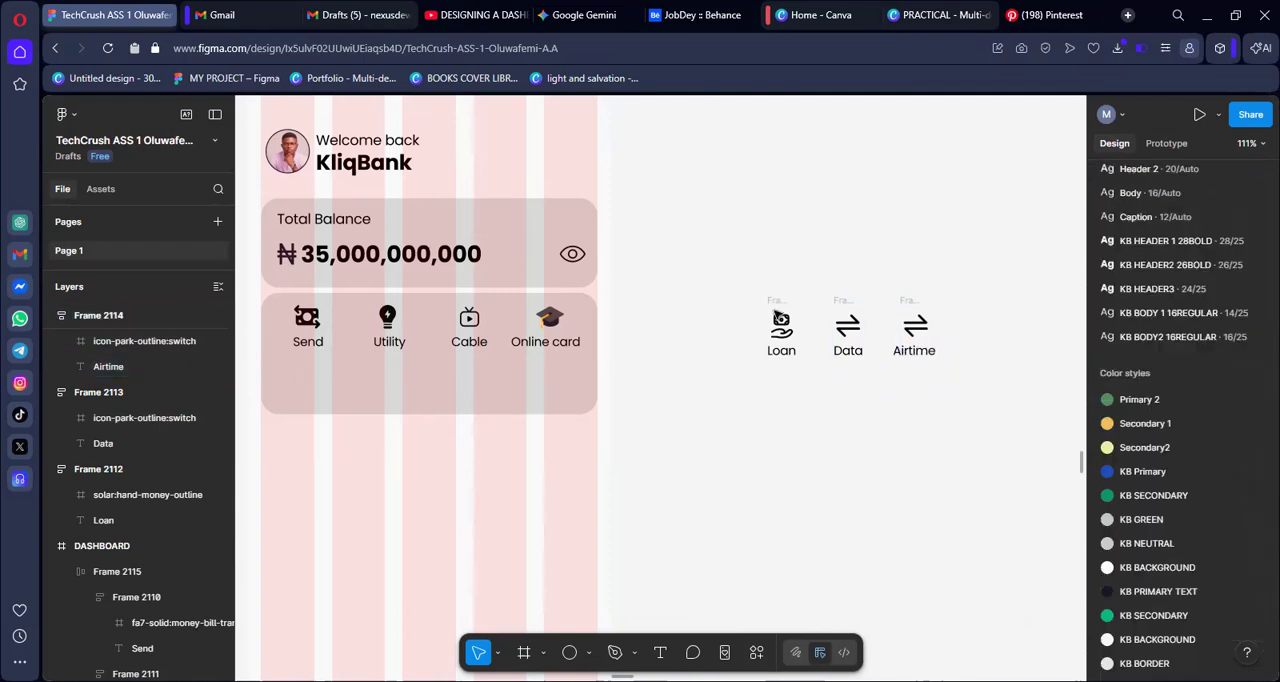
Try to move the "Loan", "Data" and "Airtime" items together onto the services card
left_click(770, 303)
left_click(846, 301, "shift")
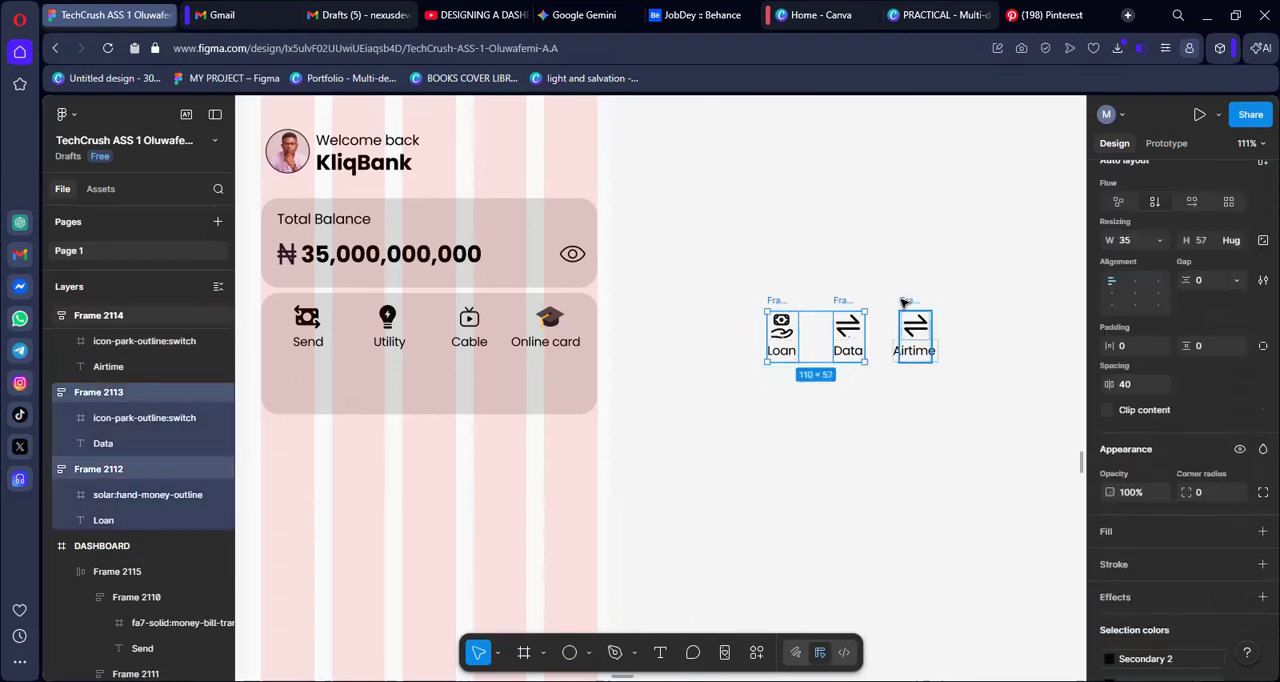
left_click(893, 330, "shift")
left_click_drag(872, 338, 423, 377)
key("ctrl+z")
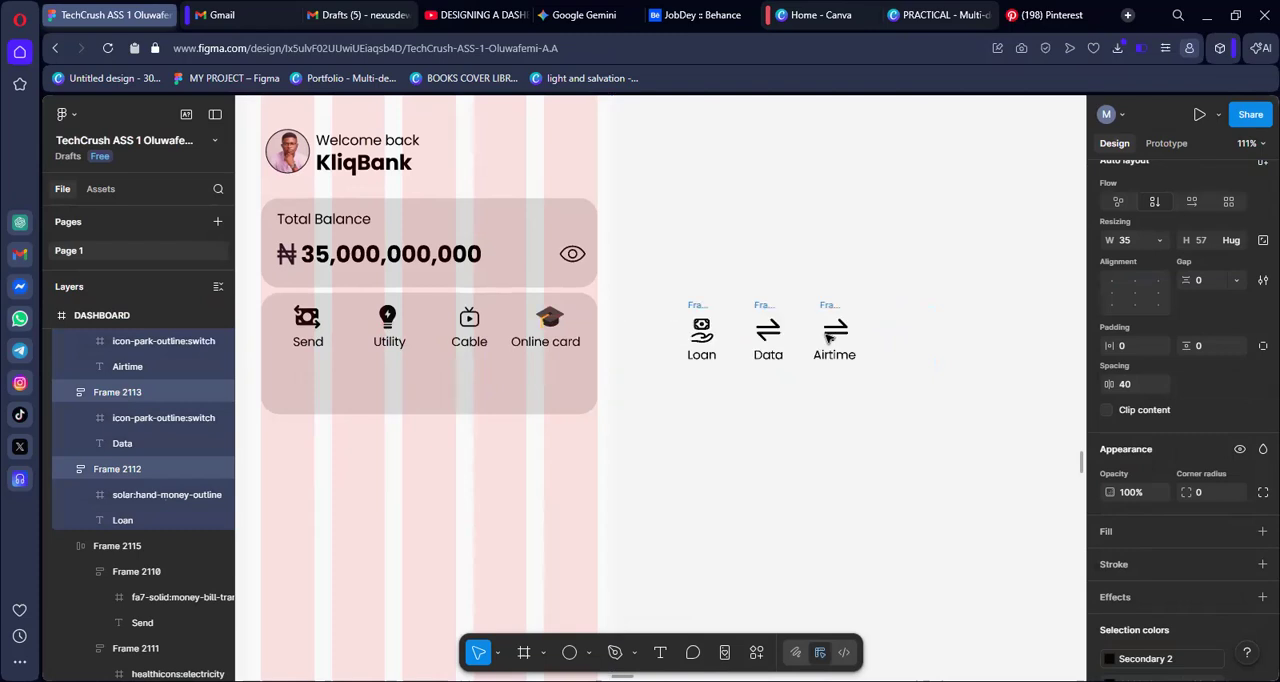
Extend the services card's height to about 187 and place the "Loan", "Data" and "Airtime" items on it as a second auto layout row
left_click(415, 410)
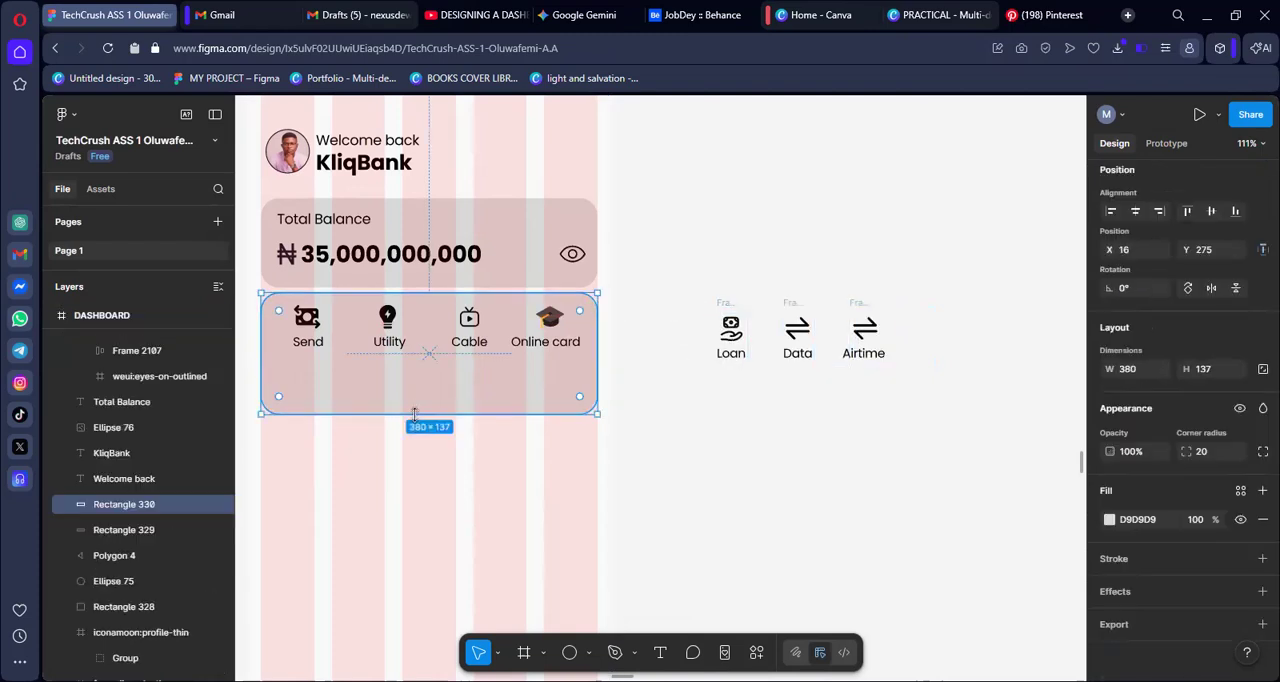
left_click_drag(411, 444, 411, 457)
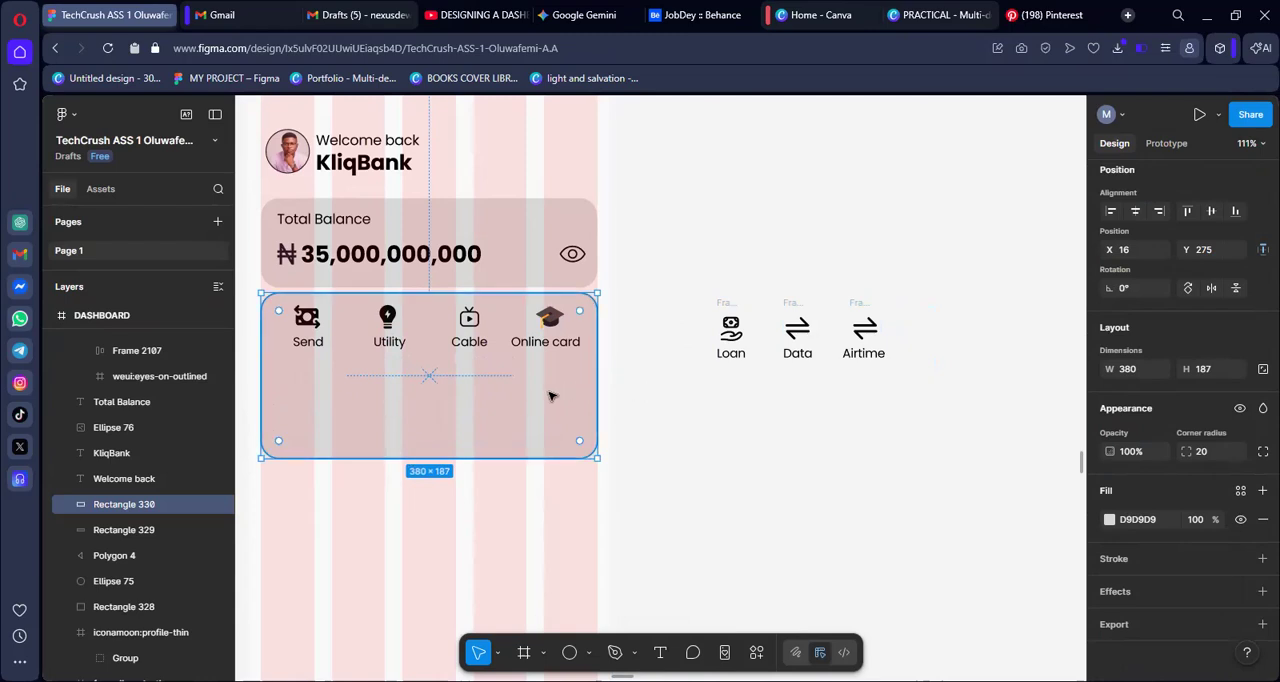
left_click(737, 310)
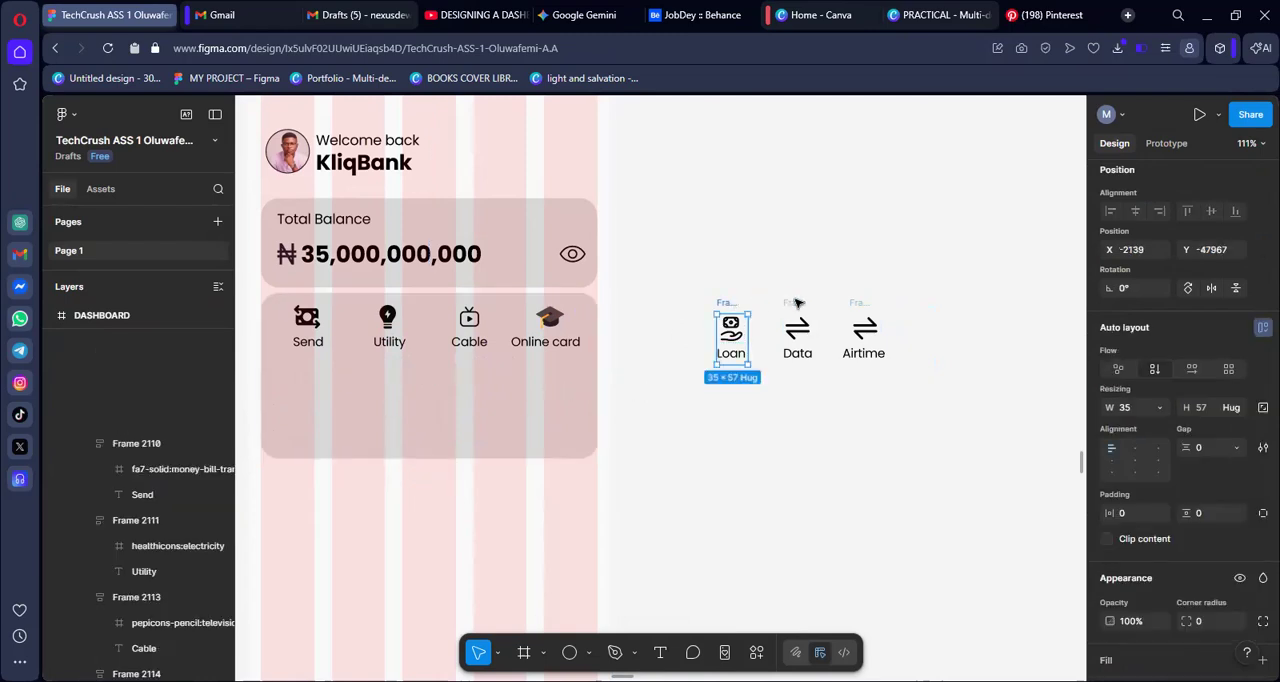
left_click(800, 308, "shift")
left_click(866, 306, "shift")
left_click_drag(822, 337, 397, 402)
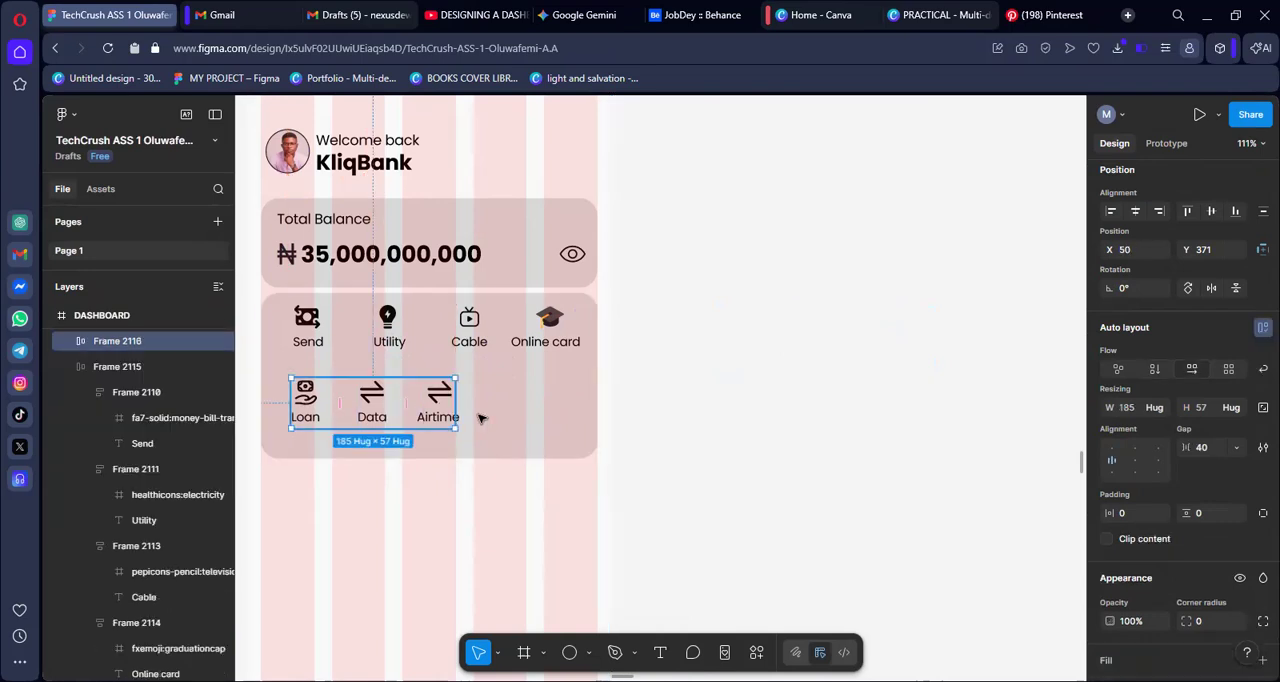
left_click(874, 329)
Widen the first service row to about 325 and set the second row's item gap to 56
left_click(466, 342)
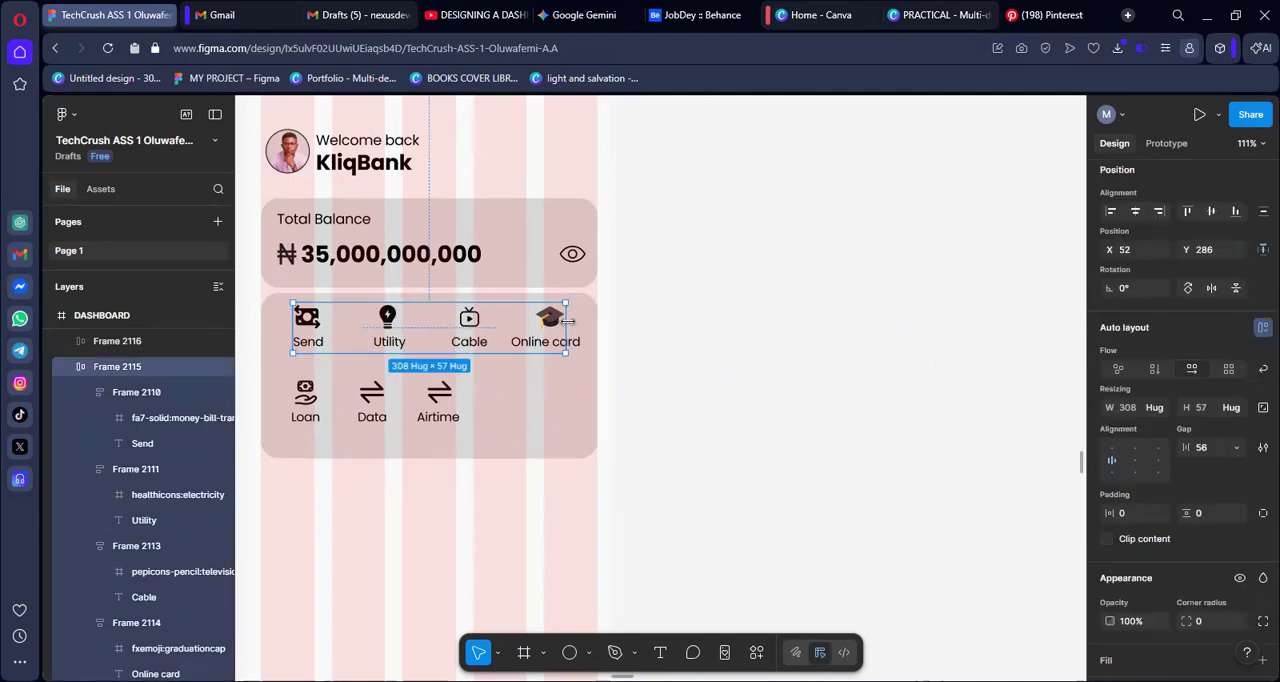
left_click_drag(576, 319, 582, 319)
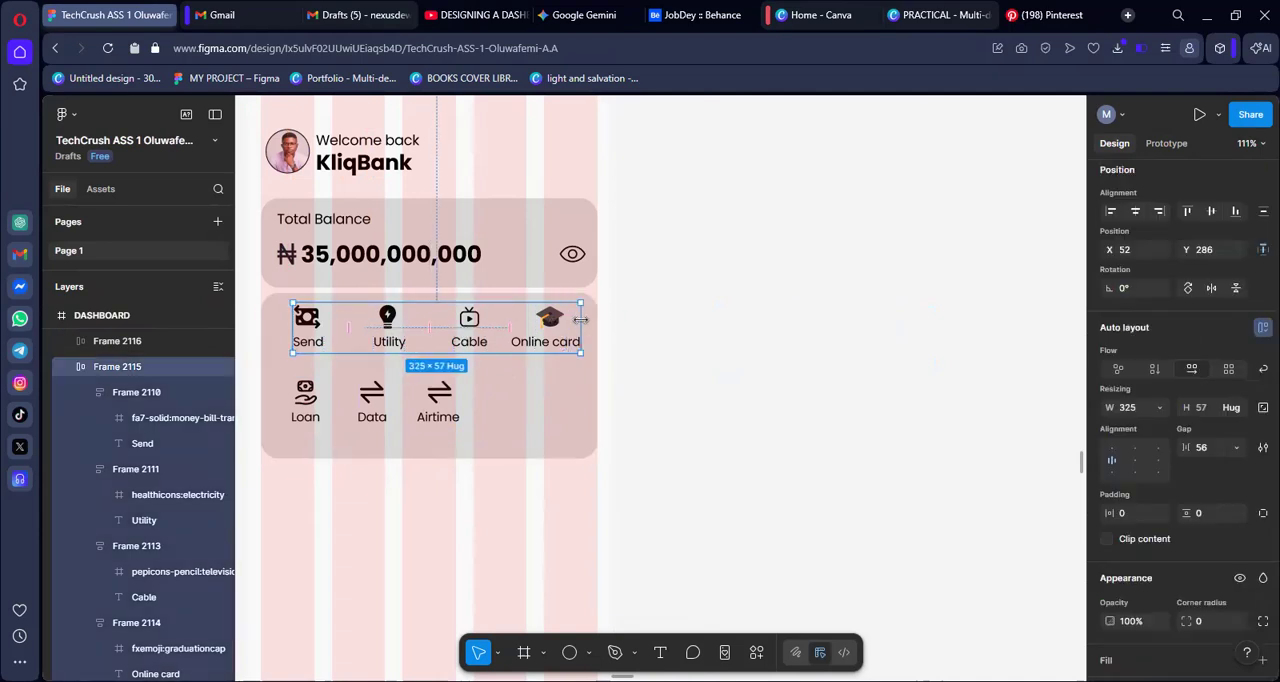
left_click(434, 410)
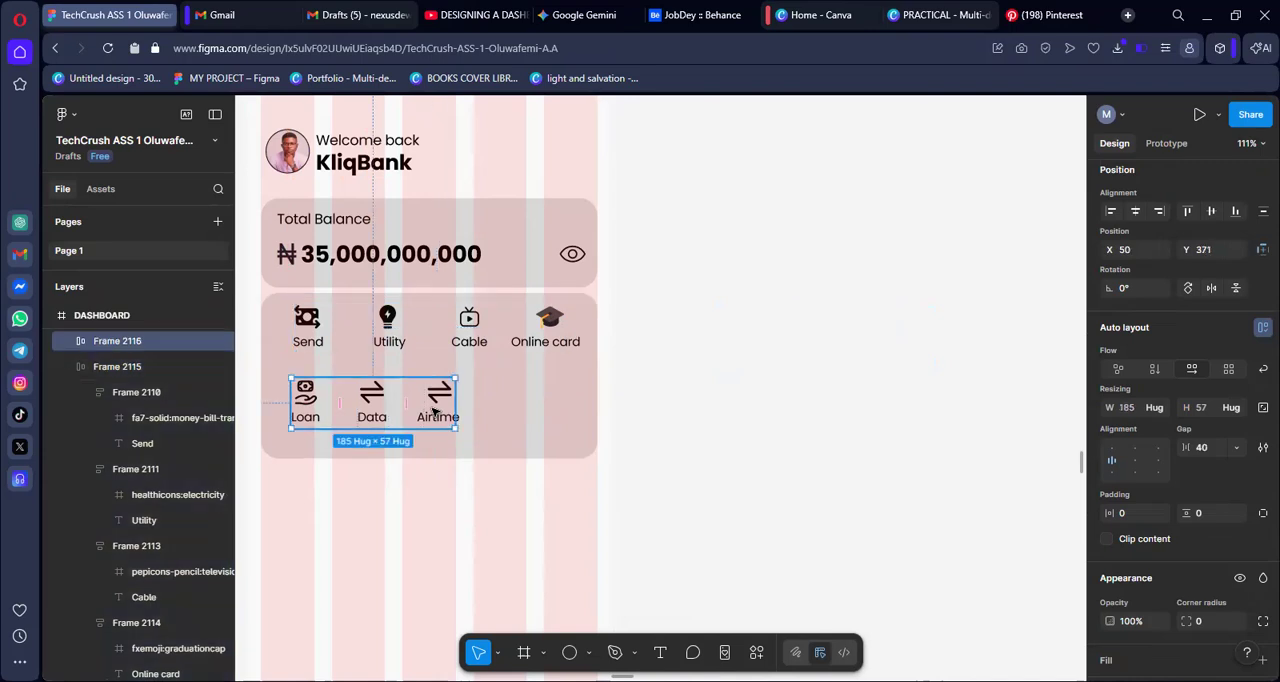
left_click(1199, 451)
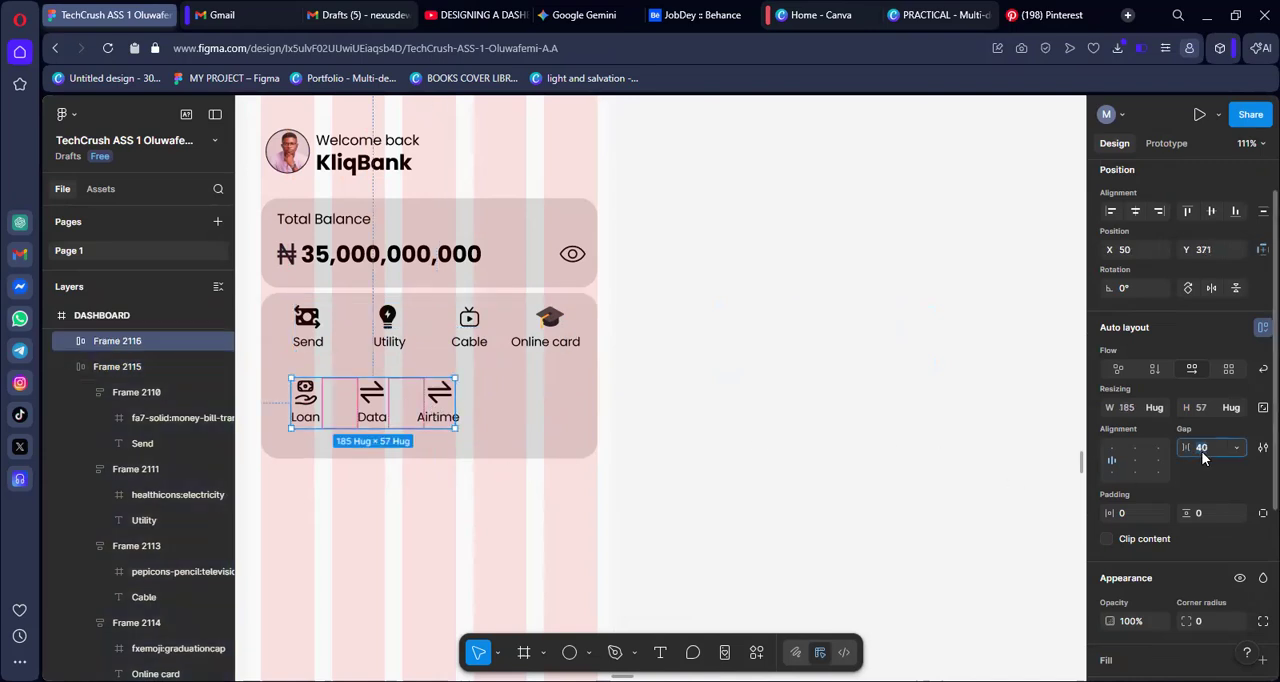
type("56")
key("Return")
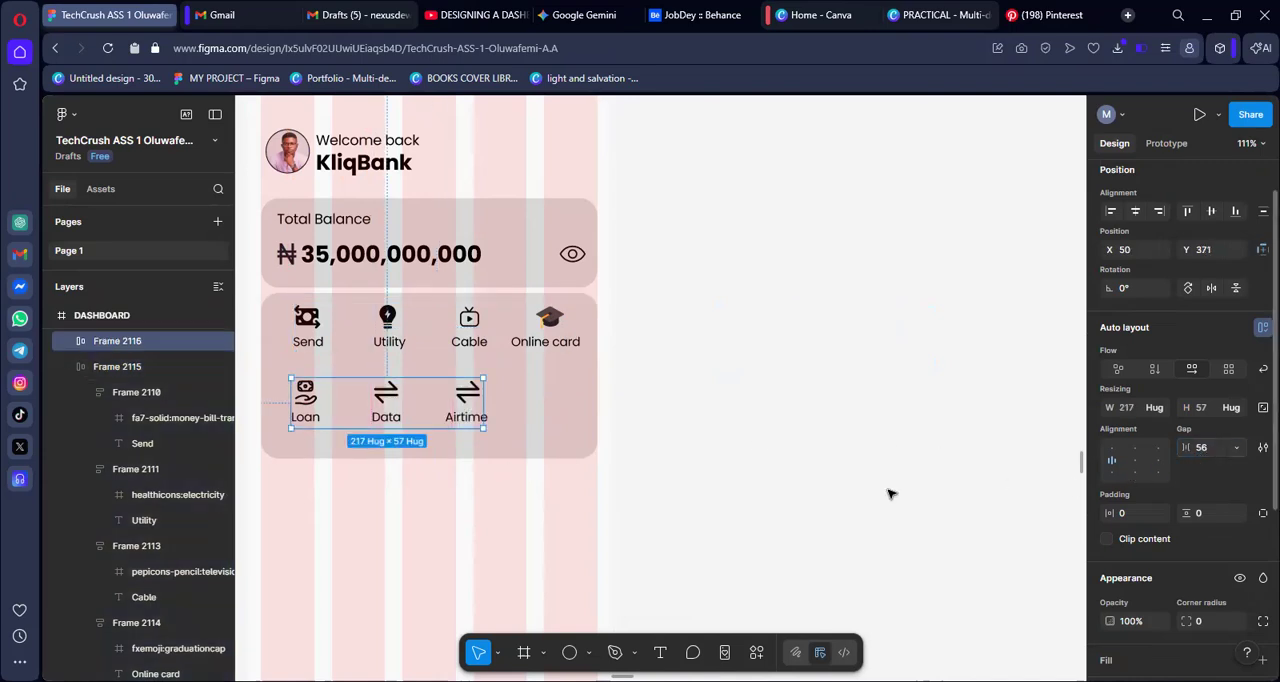
left_click(808, 396)
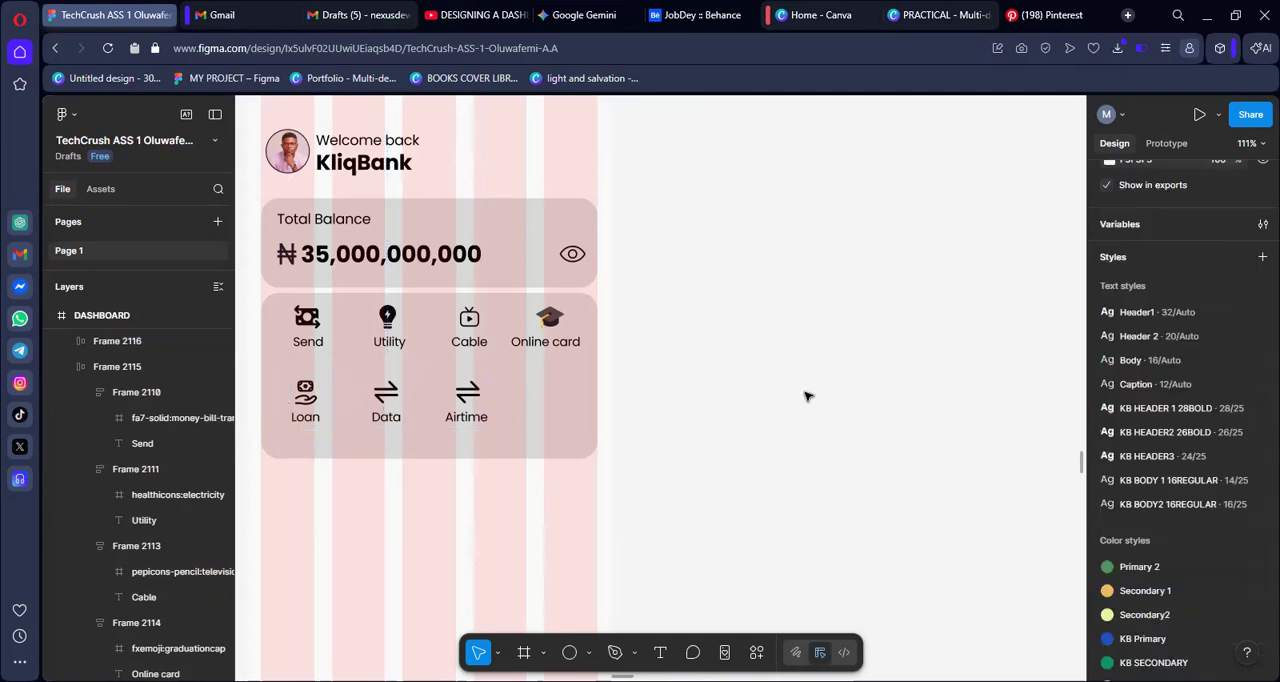
Move the "Loan", "Data" and "Airtime" row beneath the first row with their starting edges aligned, at about X 52, Y 368
left_click(336, 404)
left_click_drag(345, 405, 357, 407)
key("ctrl+z")
left_click(724, 403)
left_click_drag(369, 411, 371, 400)
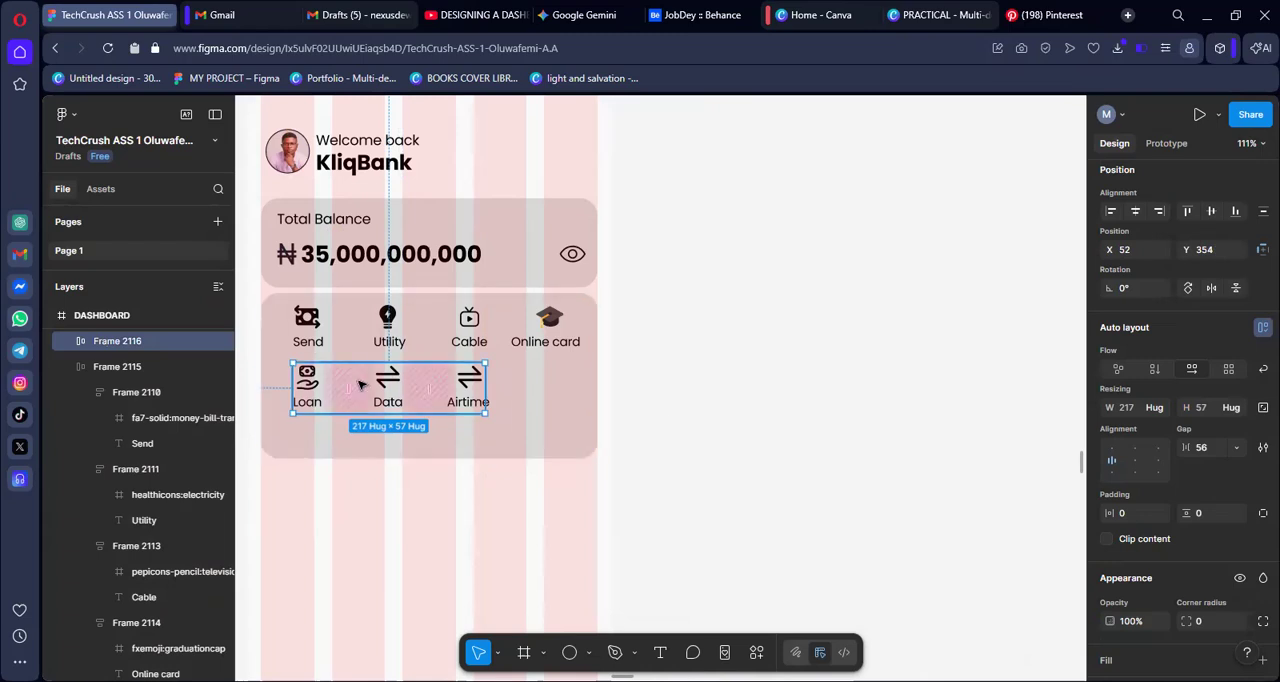
left_click_drag(383, 395, 386, 405)
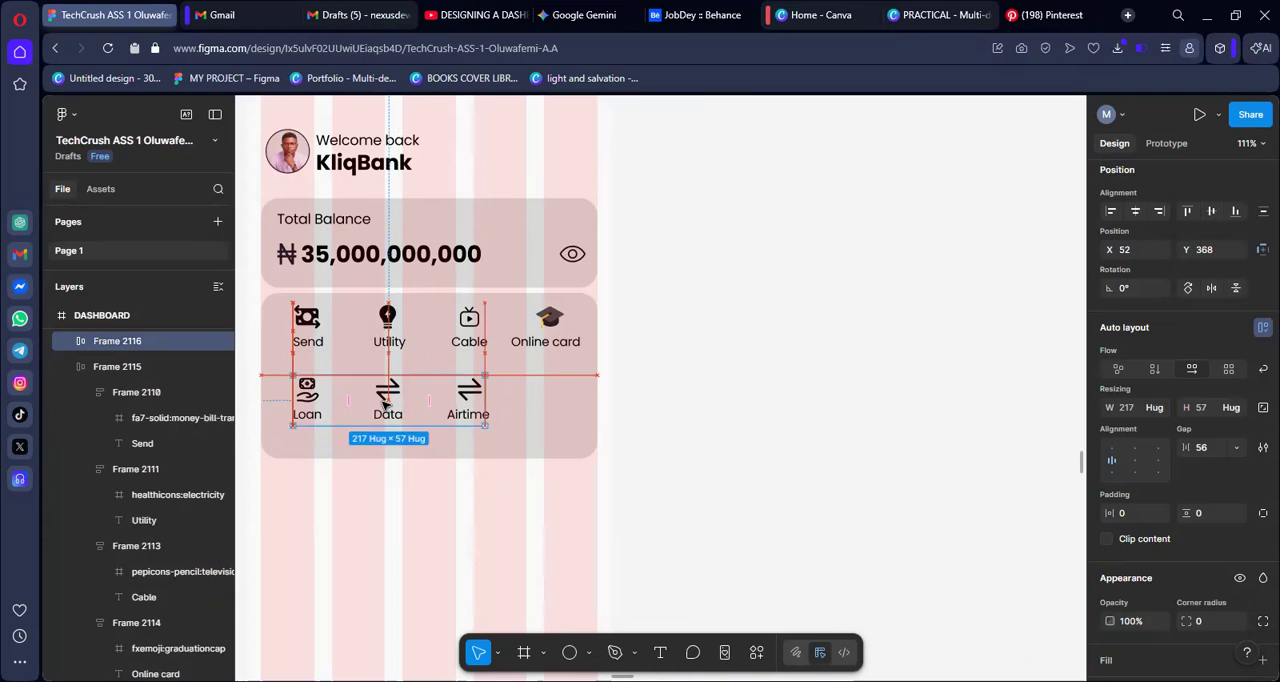
left_click(733, 366)
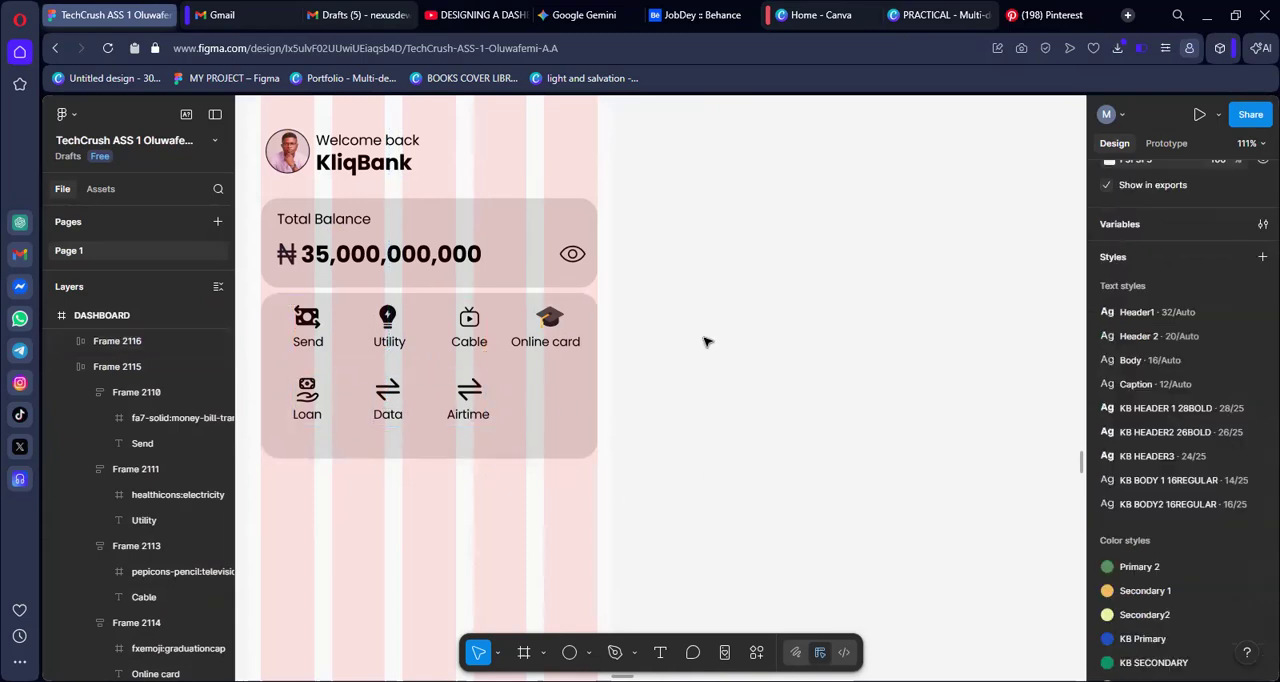
Open the Iconify plugin and search its icons for "help"
scroll(704, 342, "down", 5)
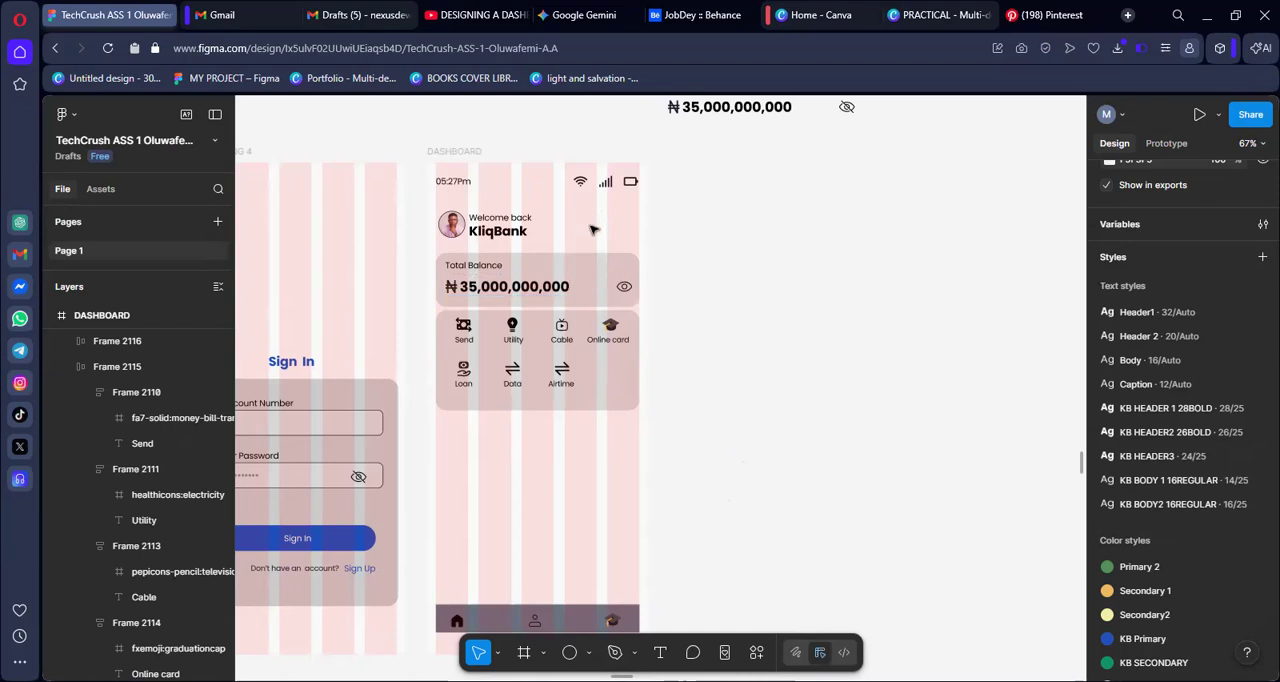
right_click(778, 290)
left_click(748, 656)
left_click(750, 655)
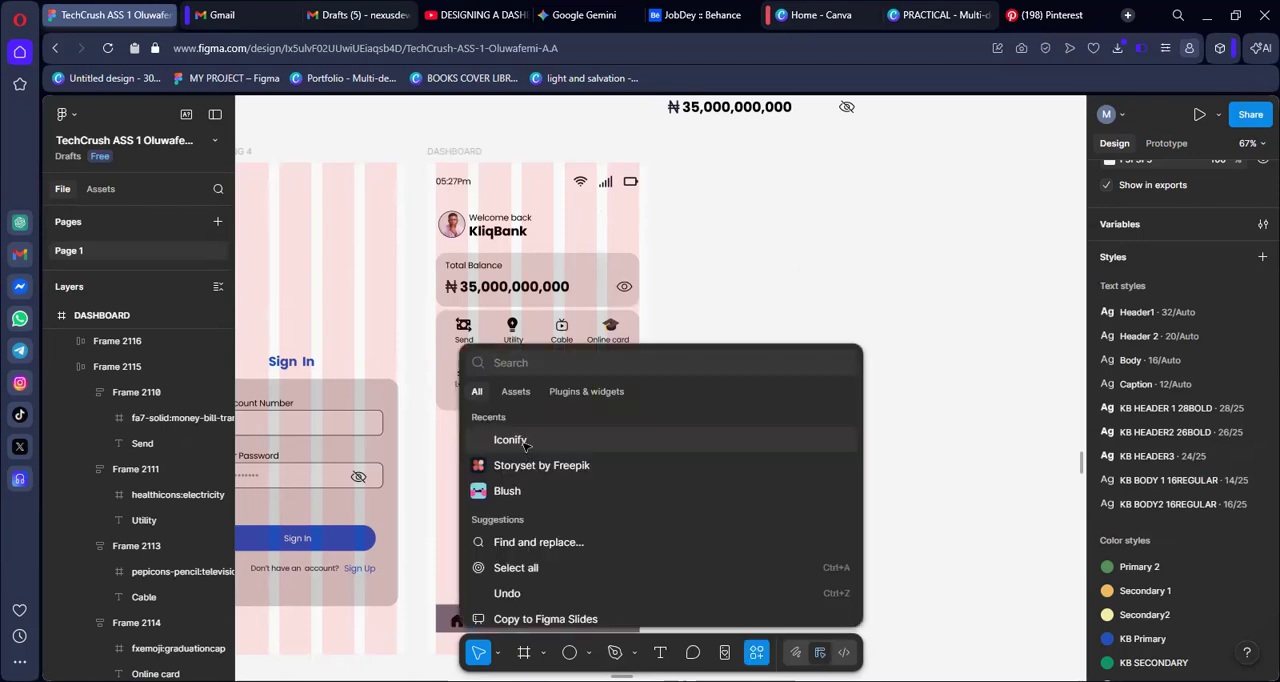
left_click(512, 440)
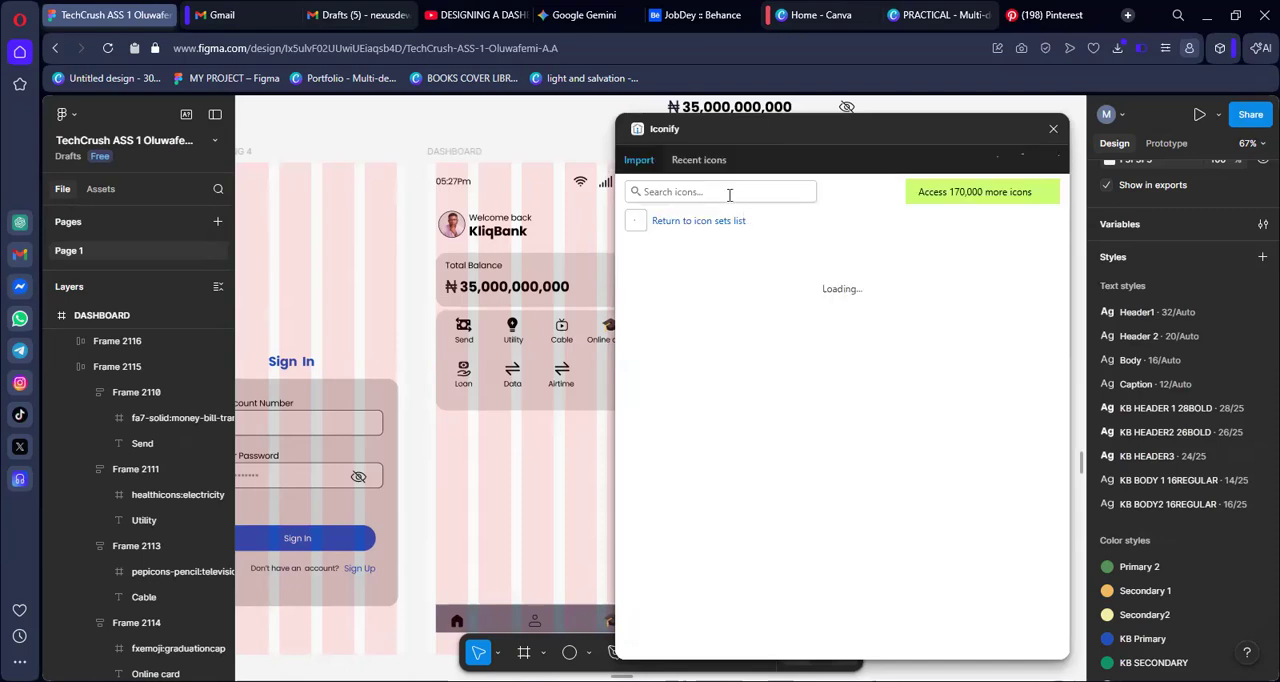
left_click(729, 195)
type("help")
key("Return")
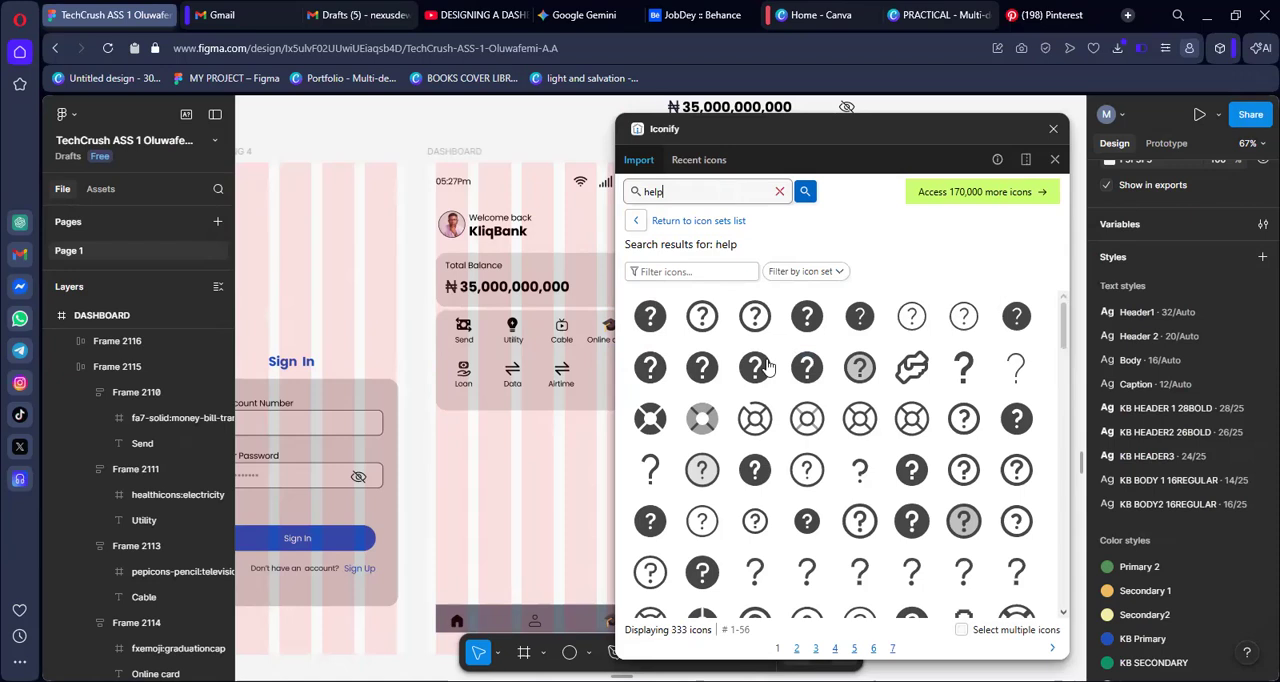
scroll(677, 190, "down", 1)
Search the Iconify icons for "contact" and browse the results for a suitable support icon
key("ctrl+a")
type("cont")
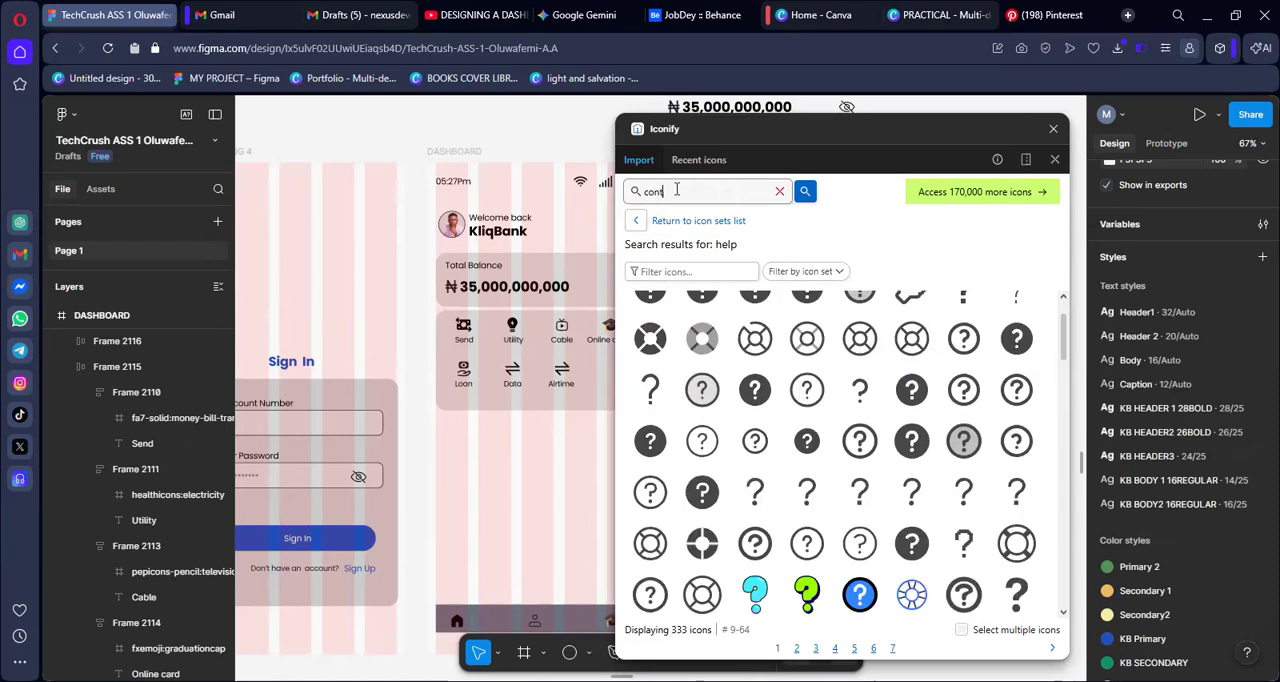
type("act")
key("Return")
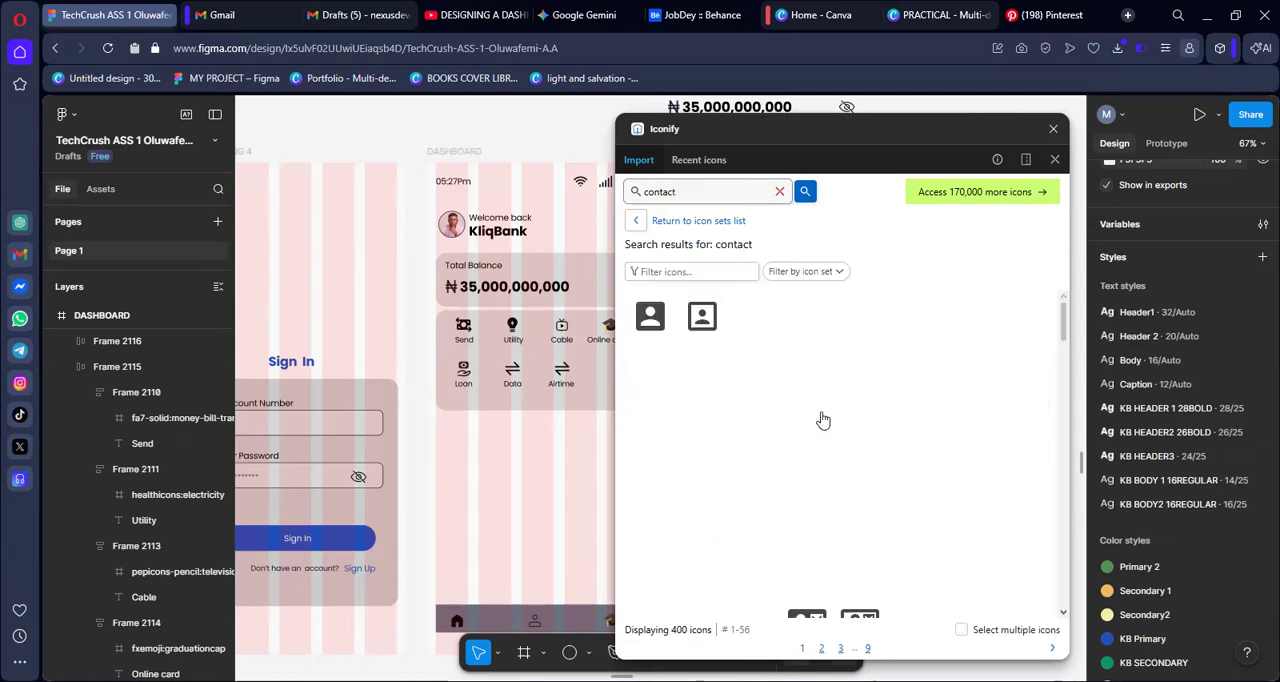
scroll(818, 420, "down", 5)
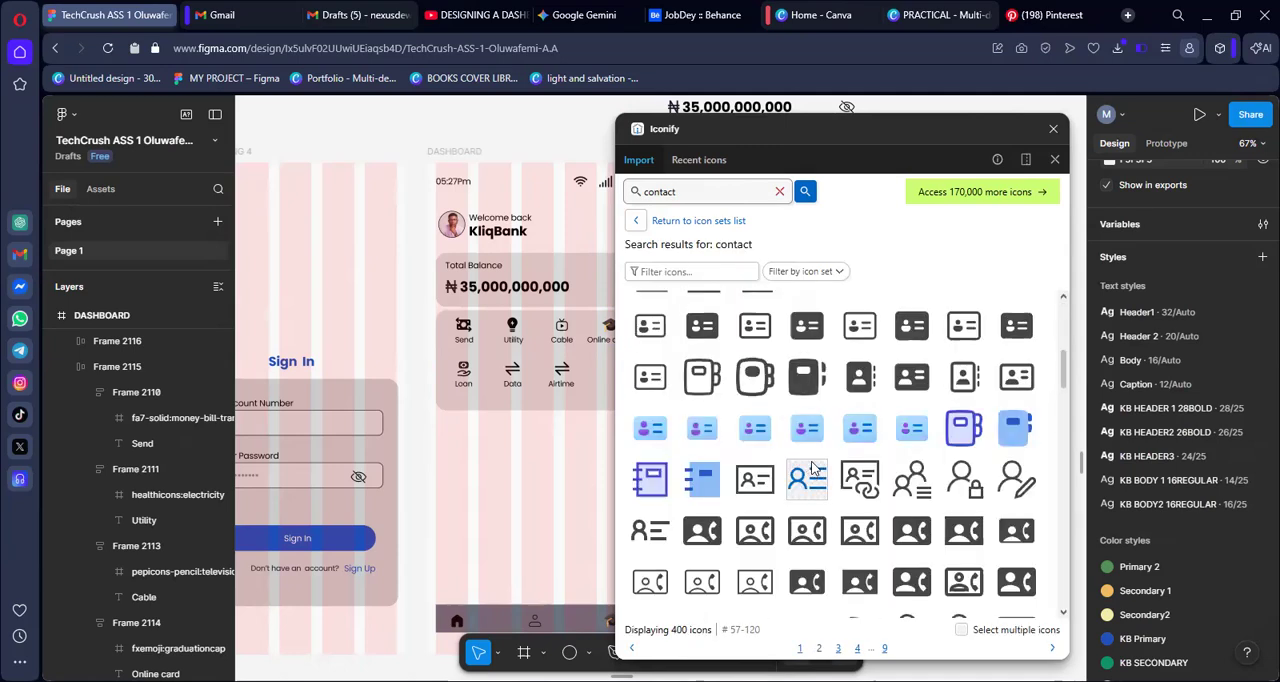
scroll(812, 468, "up", 3)
scroll(812, 468, "up", 3)
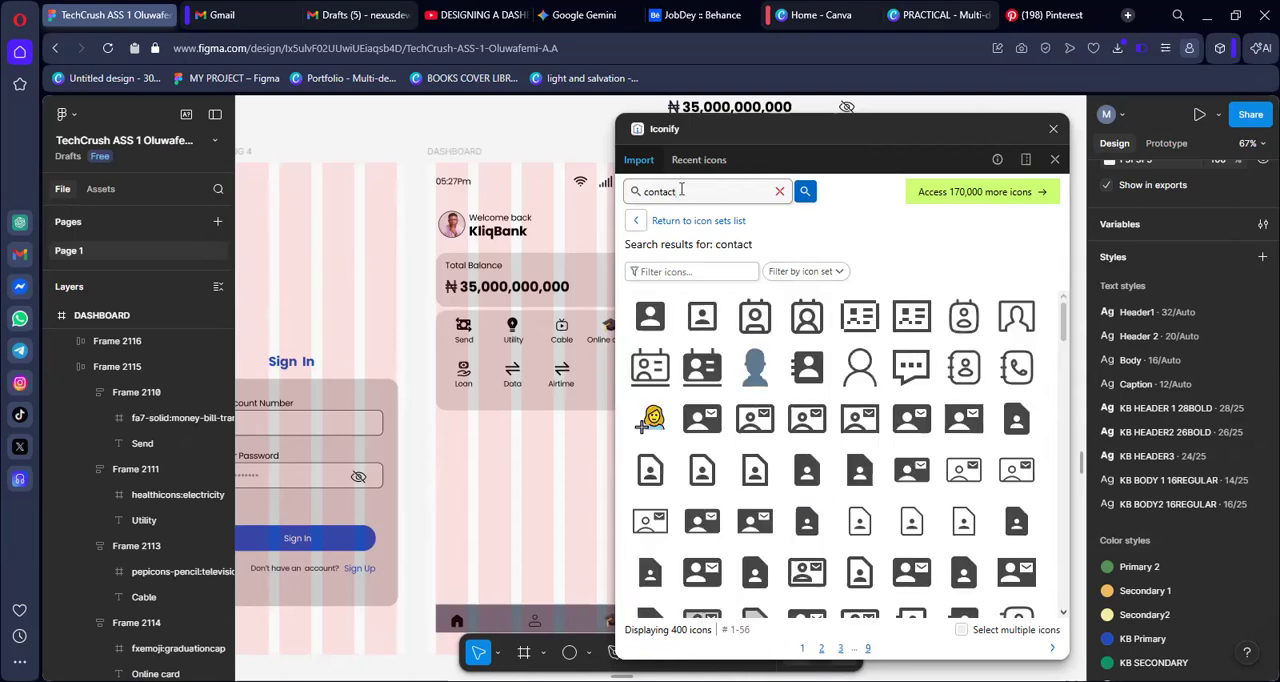
Search the Iconify icons for "customer care"
double_click(641, 197)
type("customer care")
key("Return")
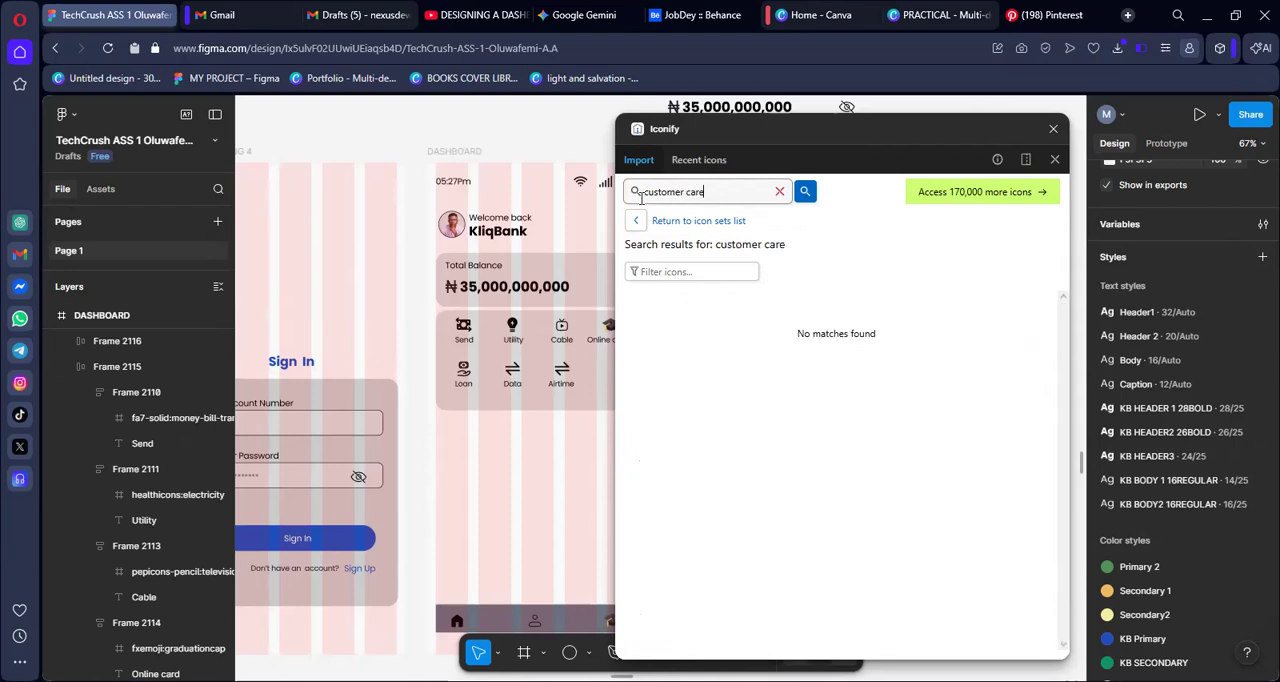
Shorten the icon search to "customer" and import the outlined smiling headset icon as a frame at size 32
key("BackSpace")
key("BackSpace")
key("BackSpace")
key("BackSpace")
key("BackSpace")
key("Return")
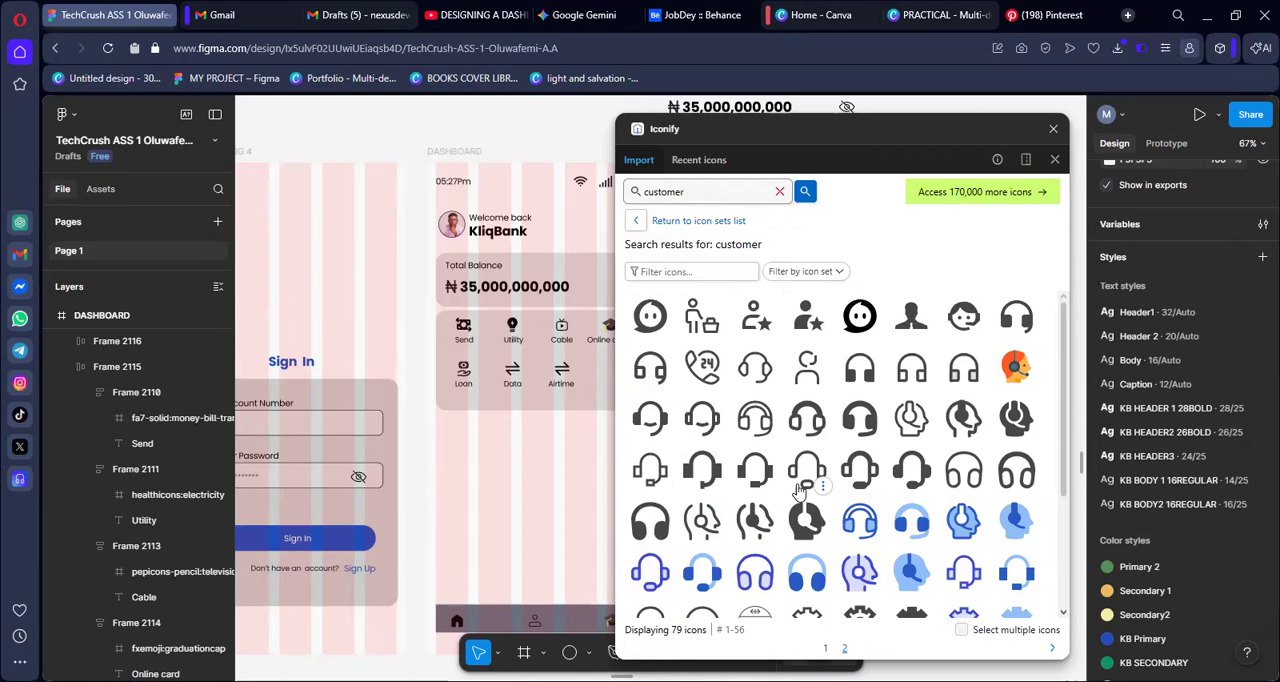
scroll(800, 490, "down", 1)
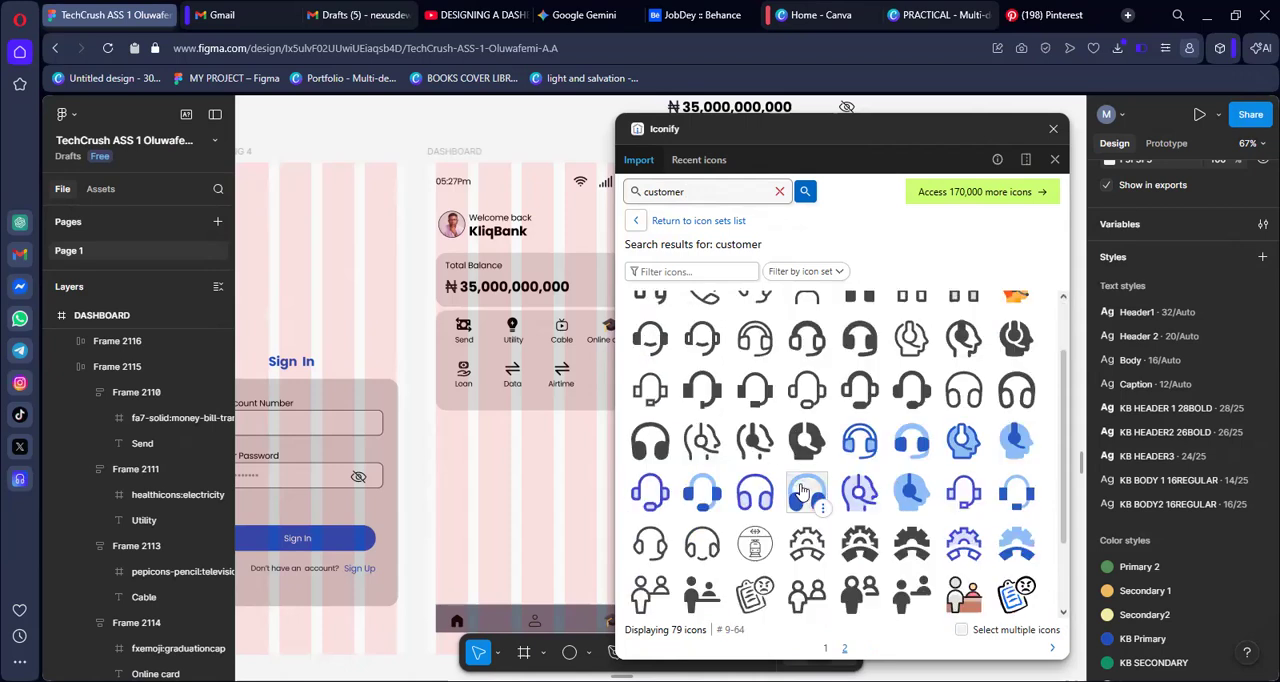
scroll(800, 490, "up", 1)
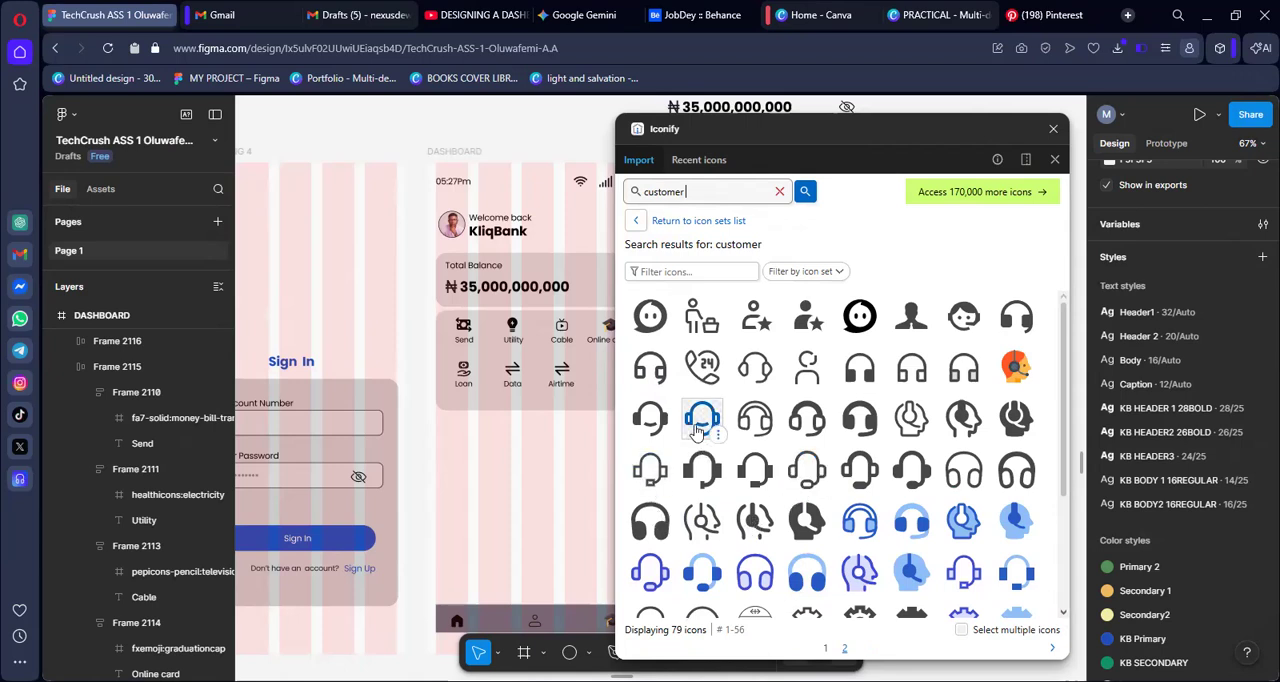
left_click(699, 420)
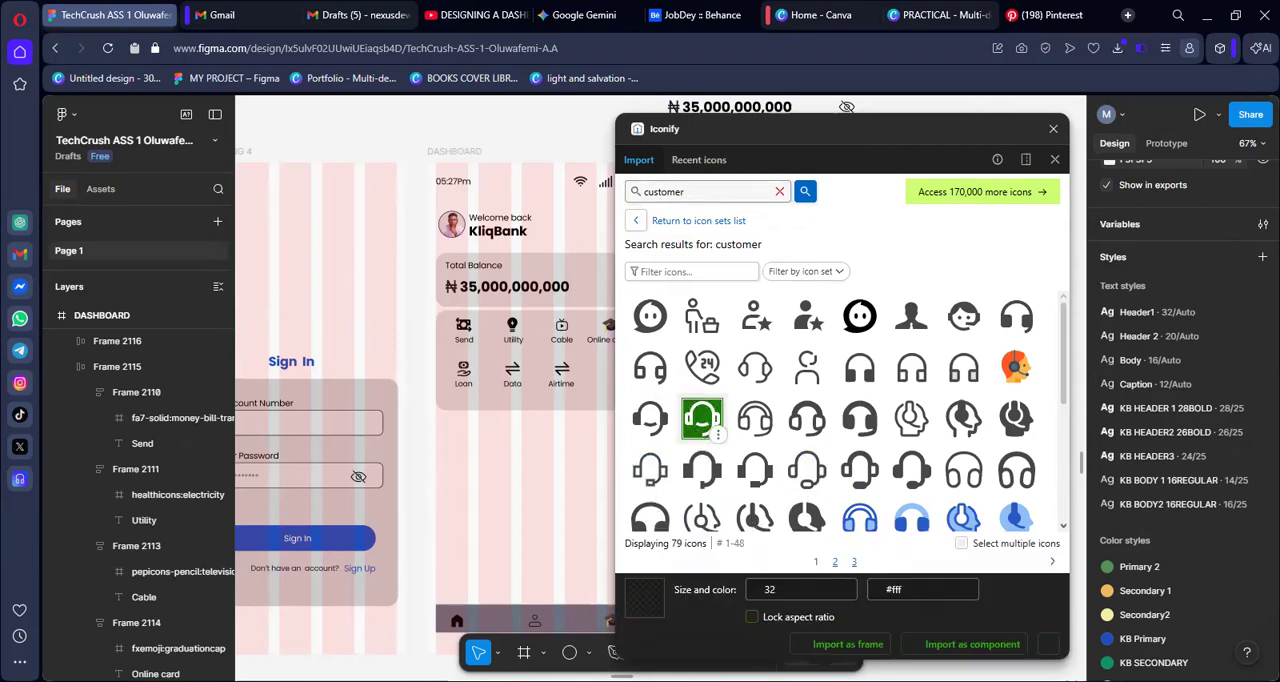
left_click(838, 651)
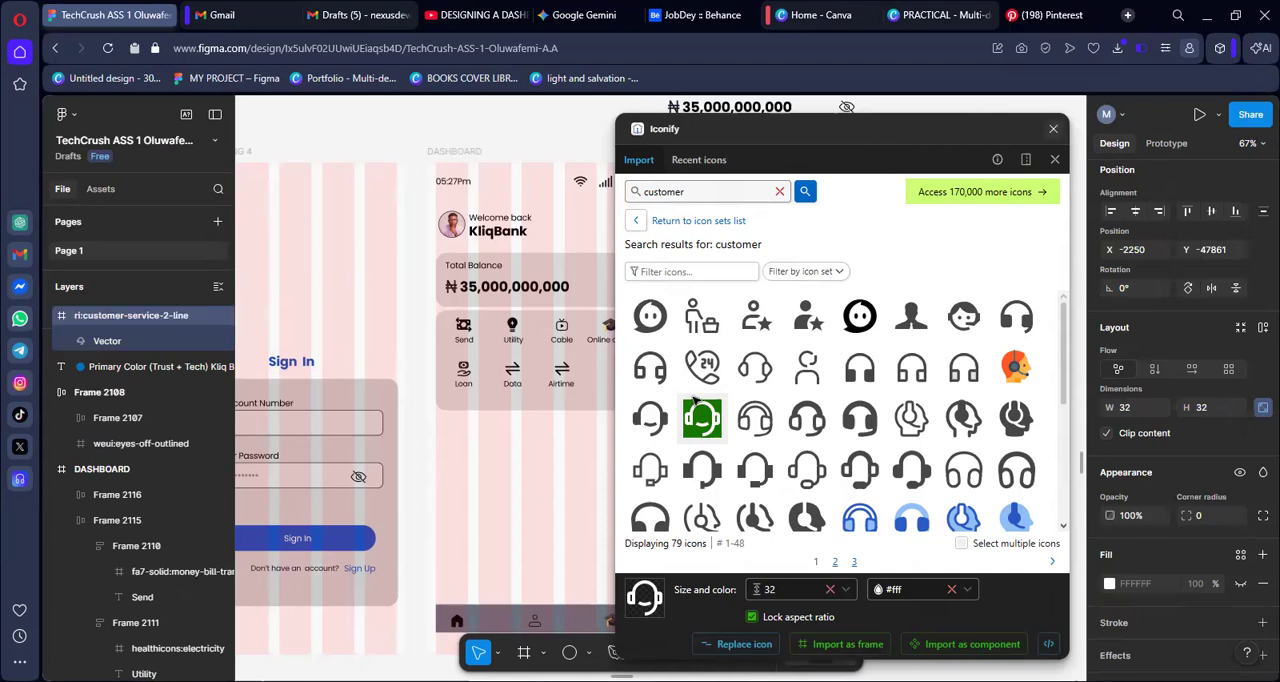
Place the headset icon in the dashboard header opposite the welcome text and colour it with the KB PRIMARY TEXT style
left_click(661, 388)
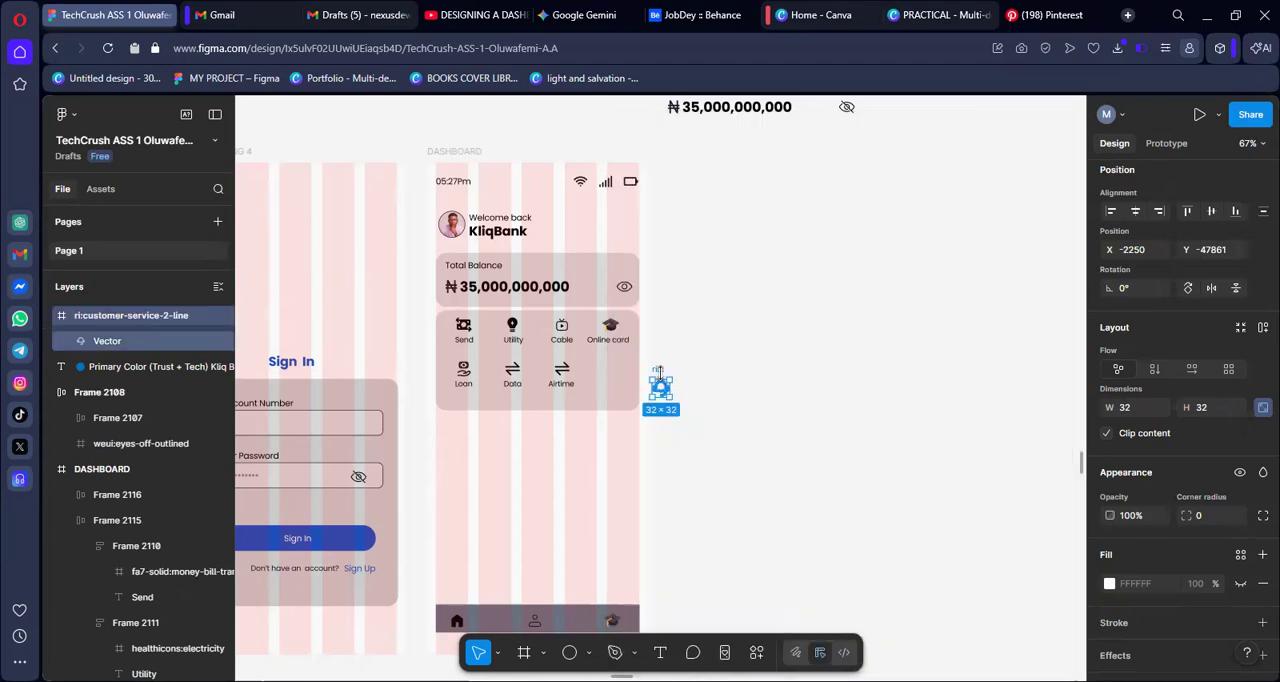
left_click_drag(661, 388, 616, 211)
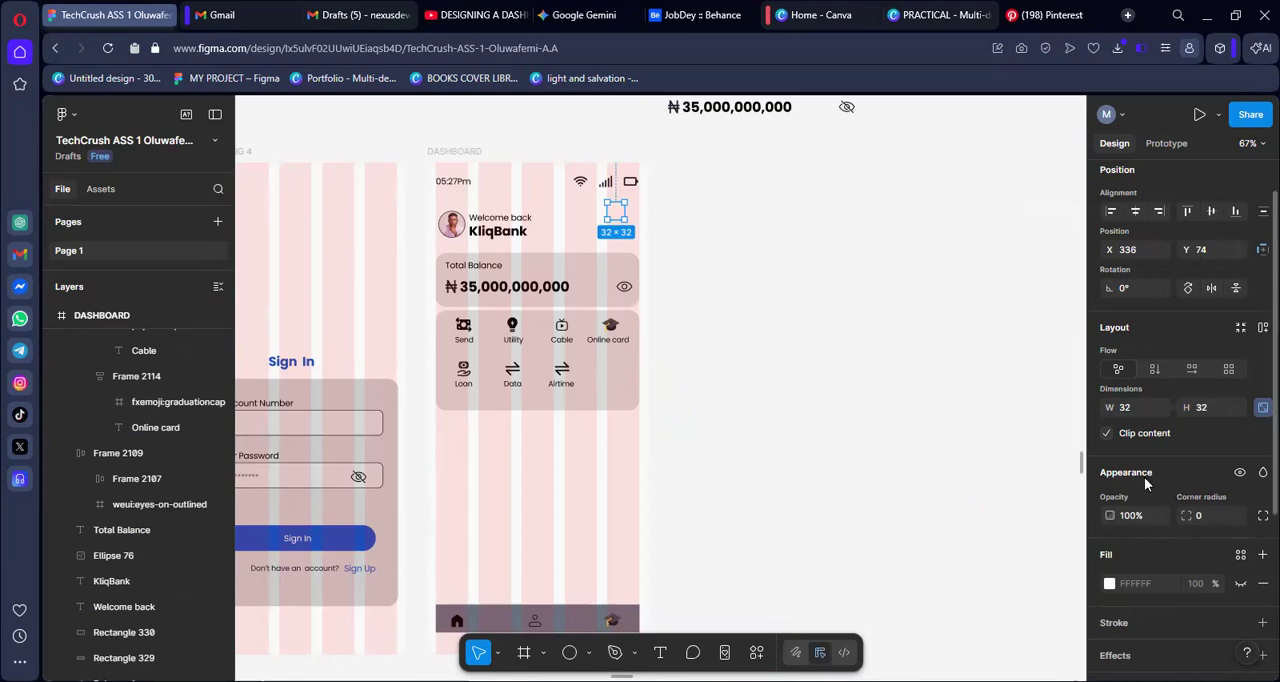
scroll(1146, 483, "down", 3)
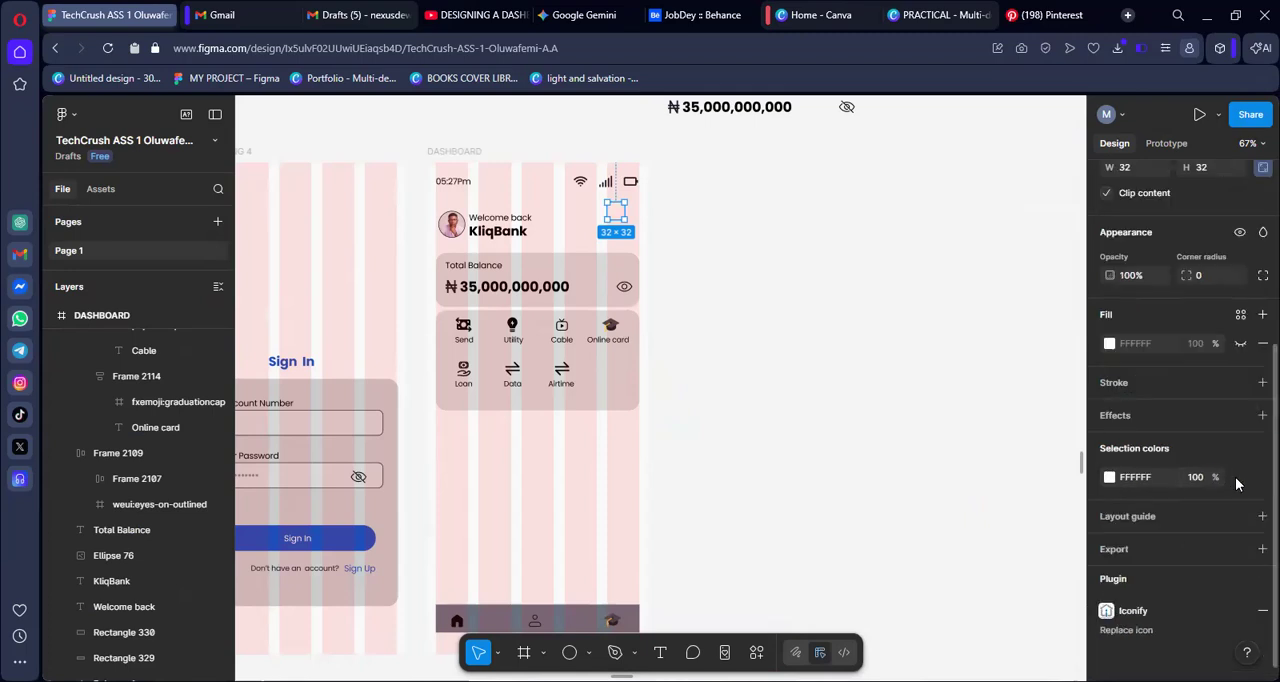
left_click(1139, 460)
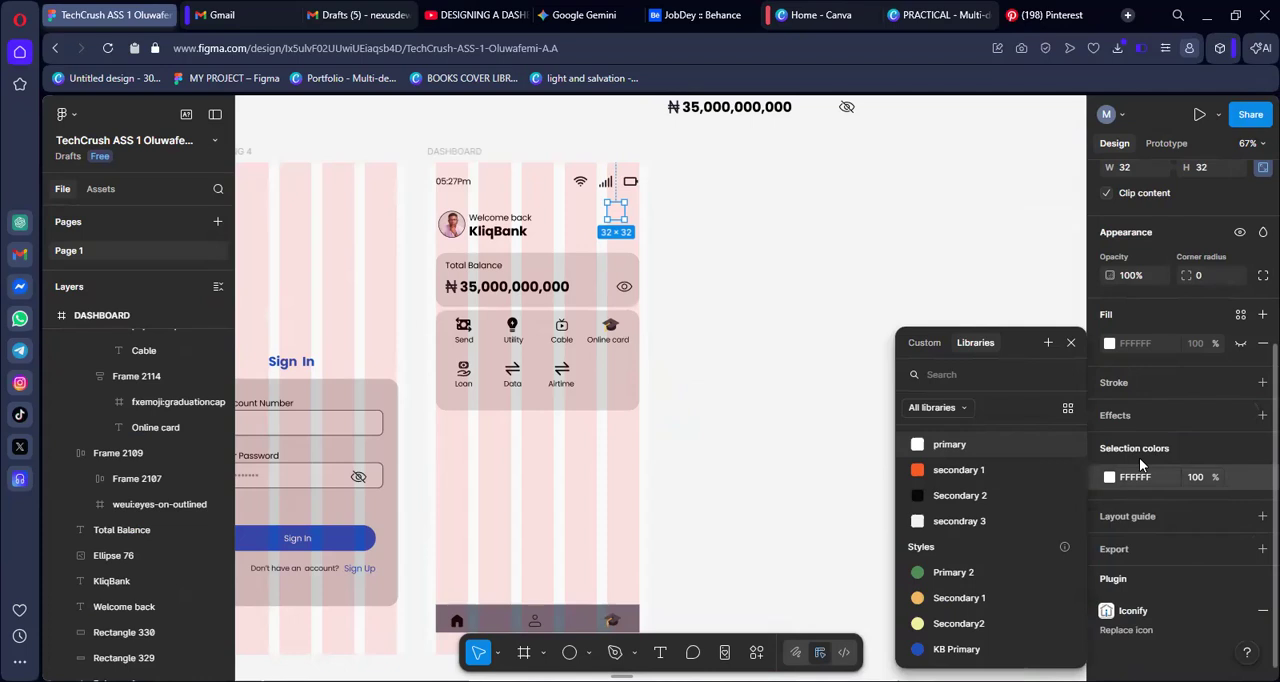
type("kb")
scroll(974, 553, "down", 2)
left_click(960, 492)
left_click(617, 210)
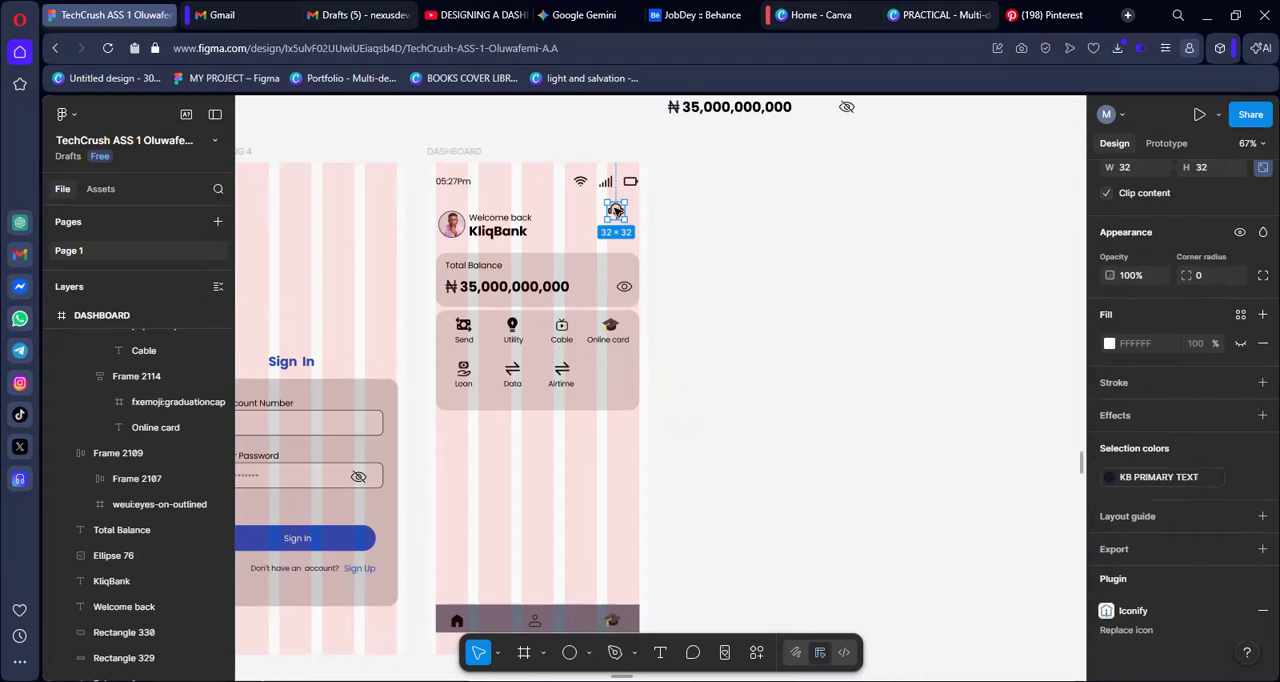
left_click_drag(618, 214, 620, 219)
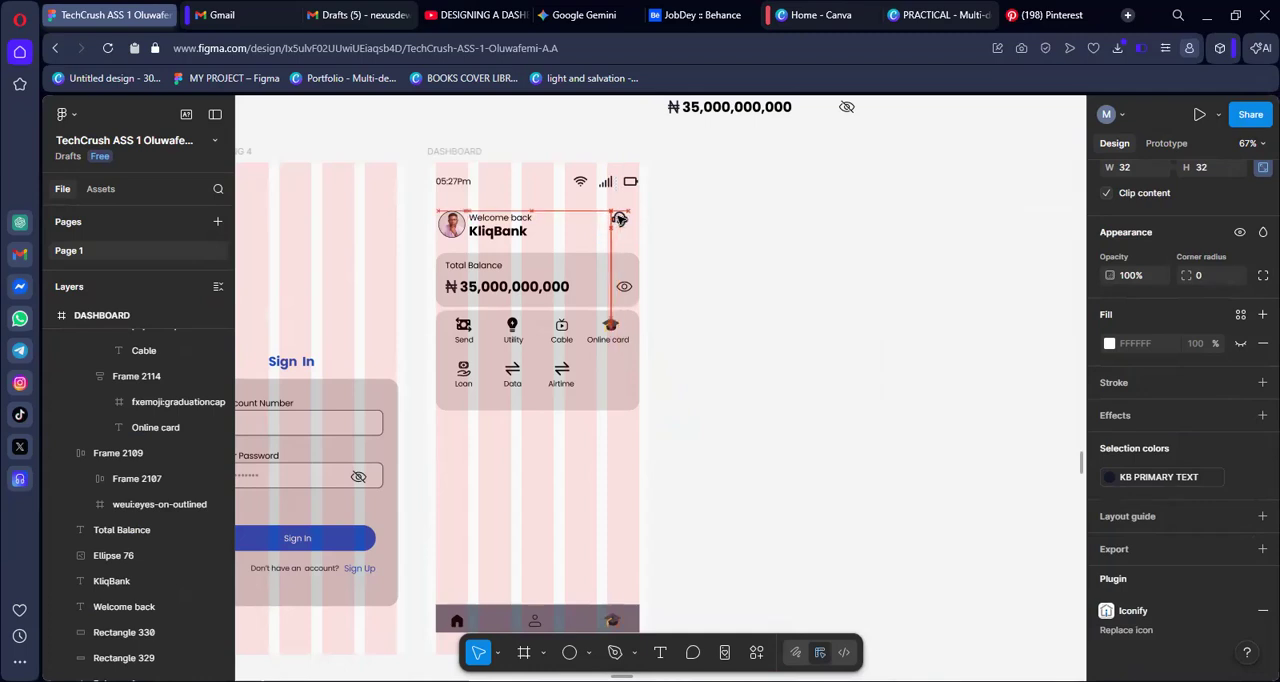
left_click(704, 224)
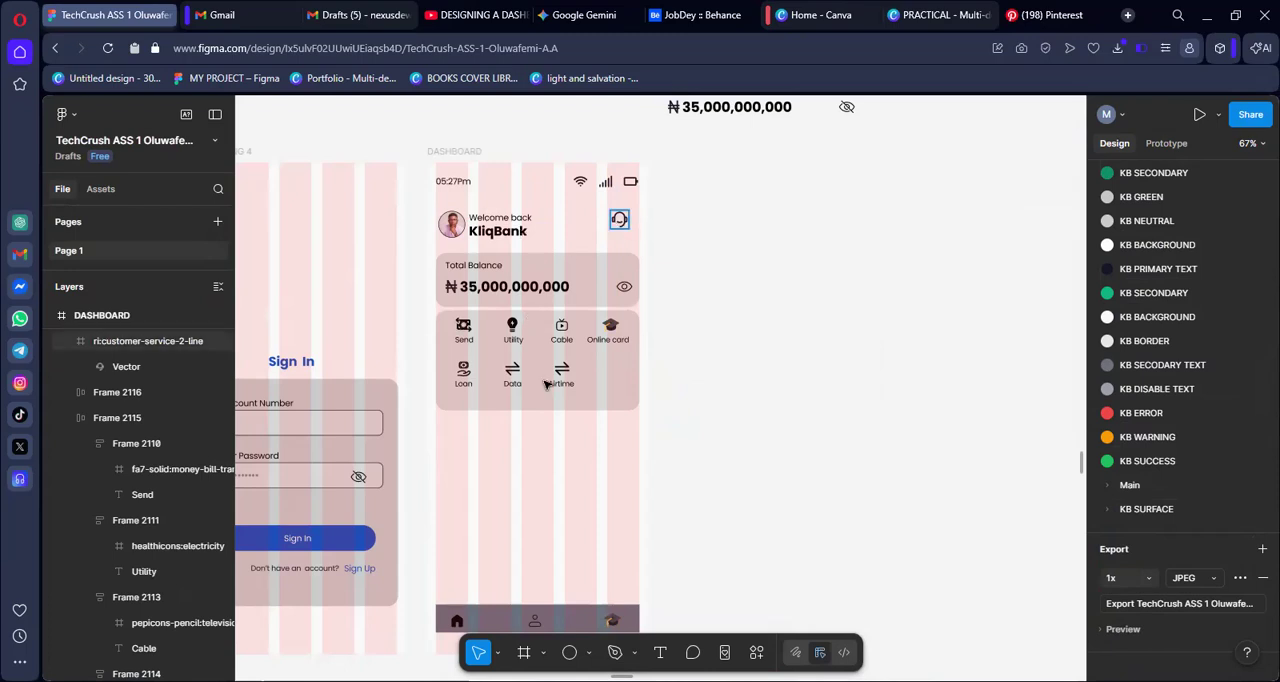
Select the DASHBOARD frame and examine the header, balance card and two service rows up close
left_click(447, 153)
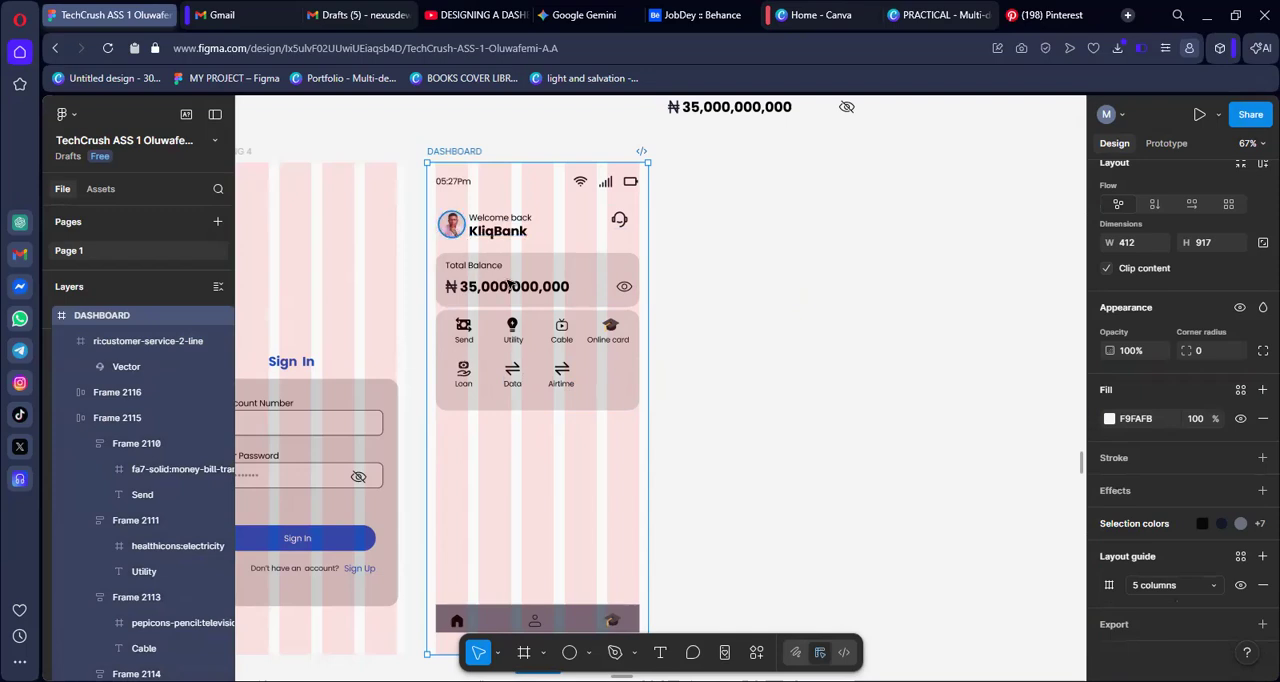
scroll(487, 284, "up", 2)
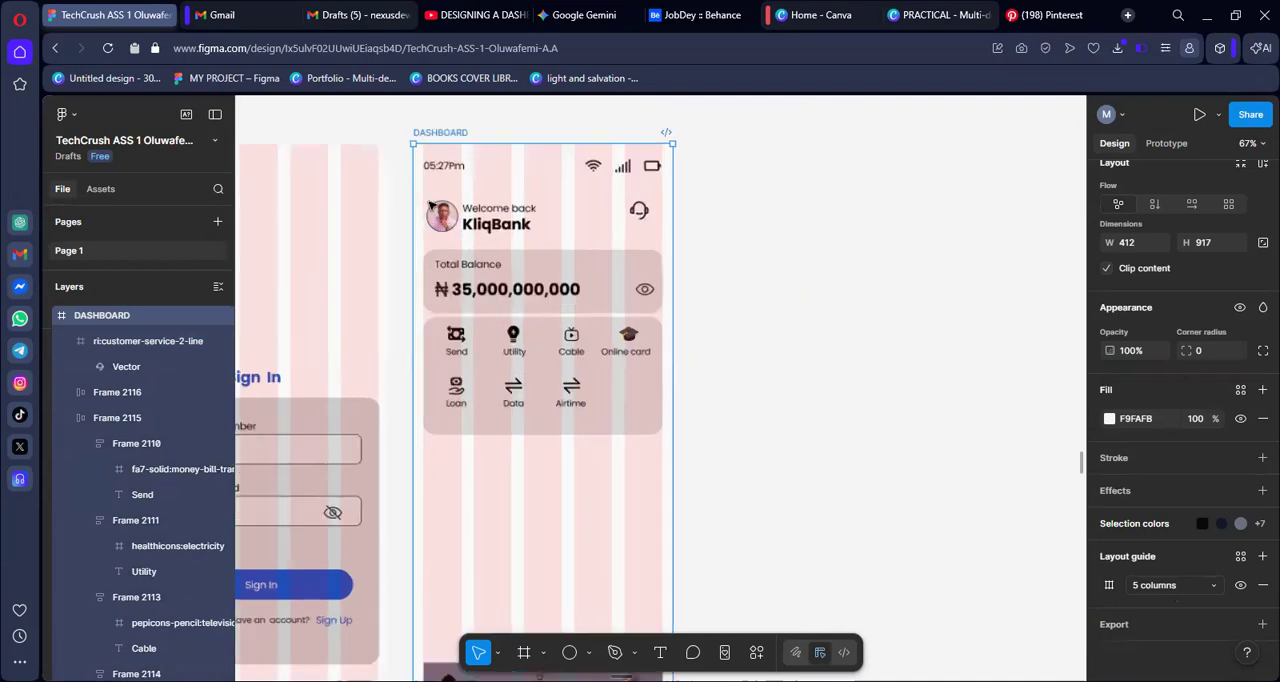
scroll(432, 206, "up", 2)
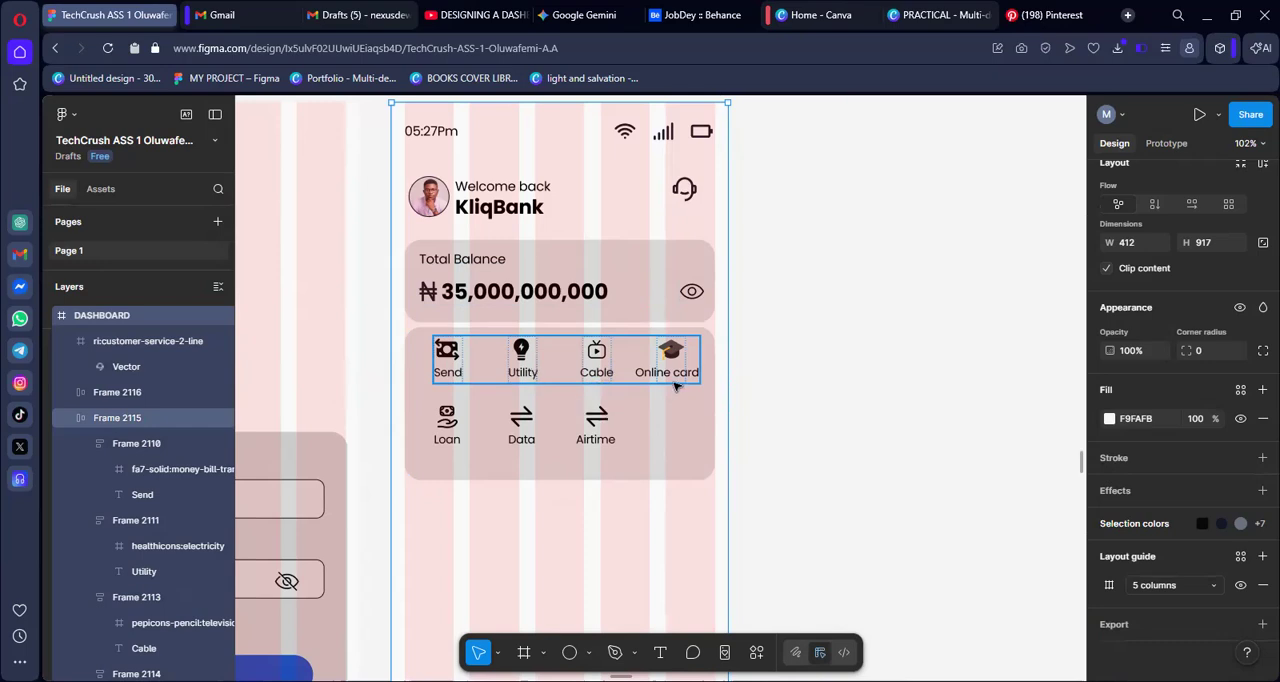
left_click(446, 447)
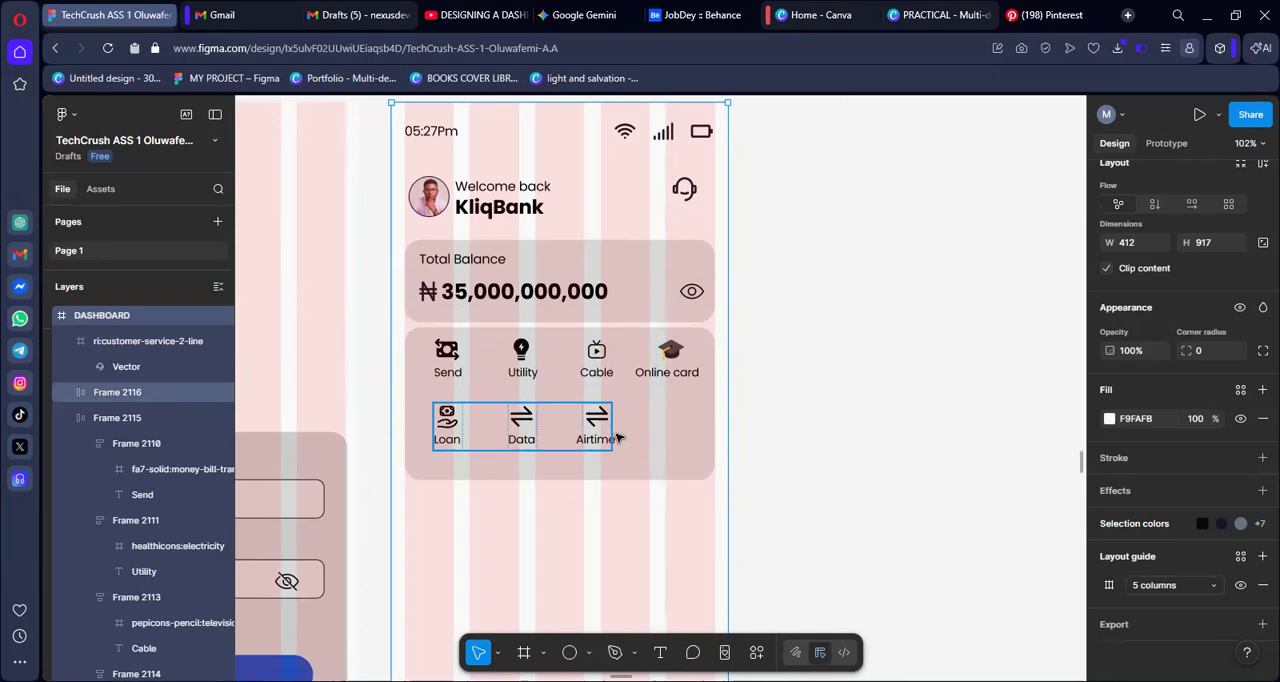
key("Escape")
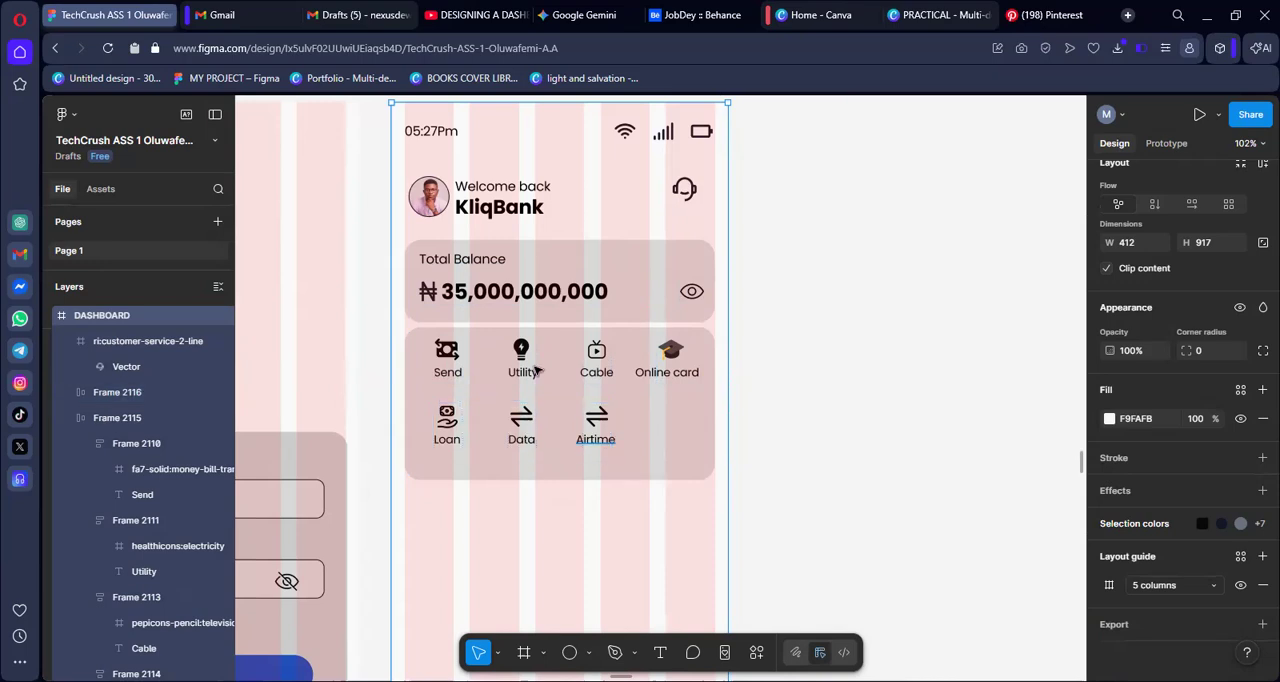
left_click(460, 339)
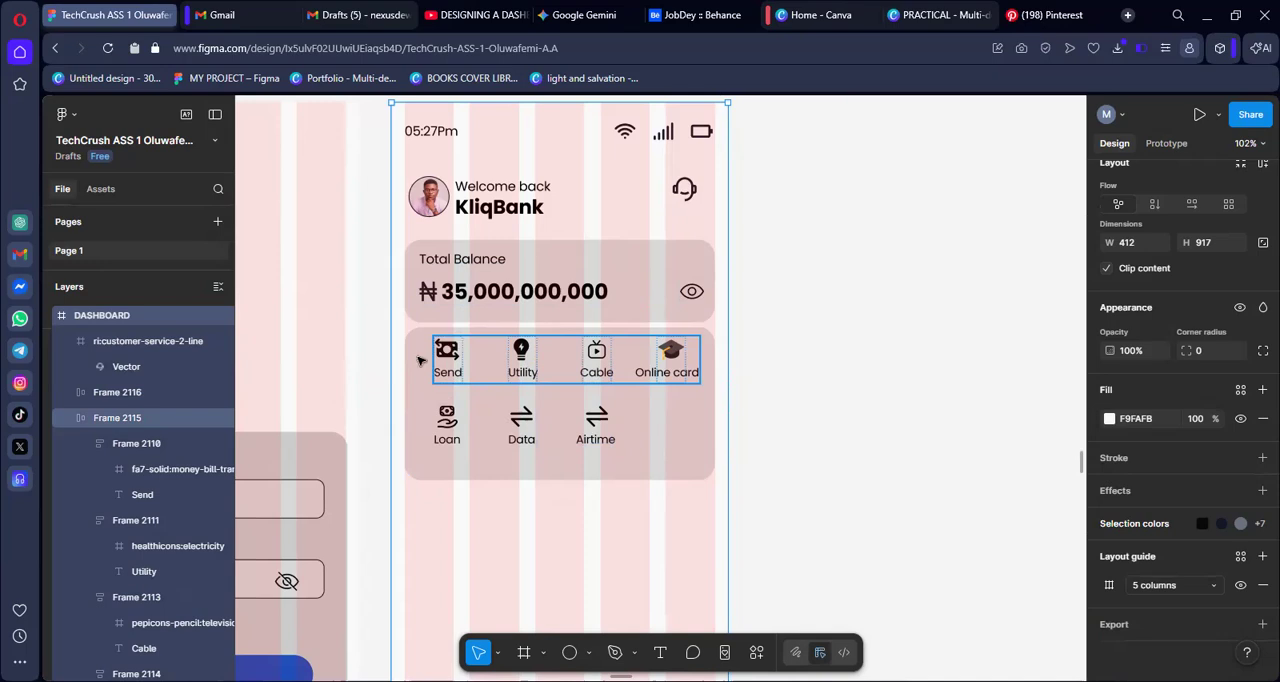
left_click(476, 388)
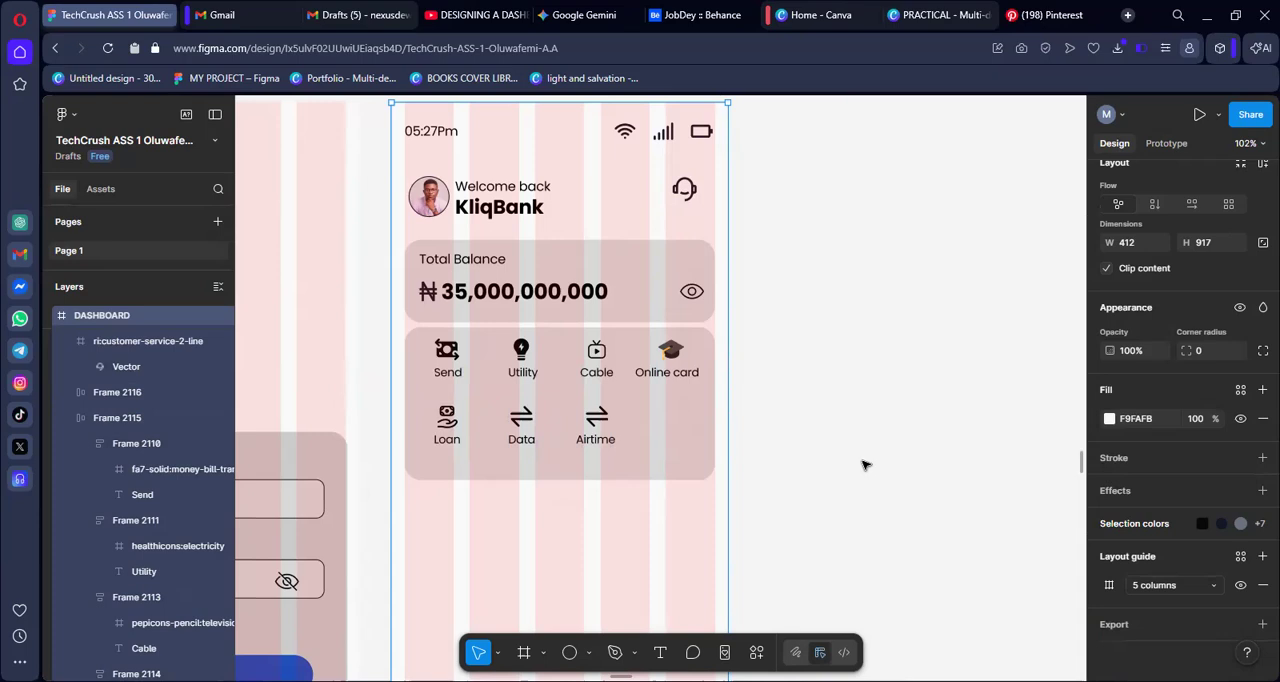
scroll(874, 406, "up", 1)
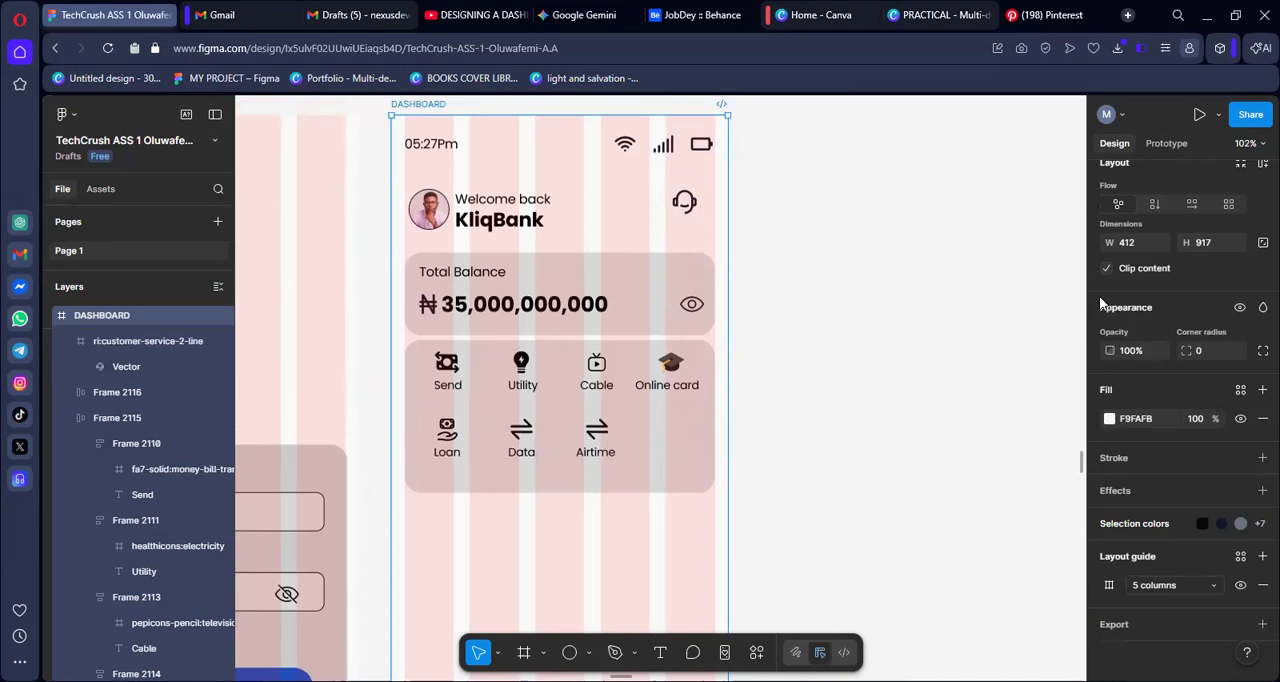
Preview the DASHBOARD screen in a phone mockup and bring the frame into view beside it for comparison
left_click(1218, 116)
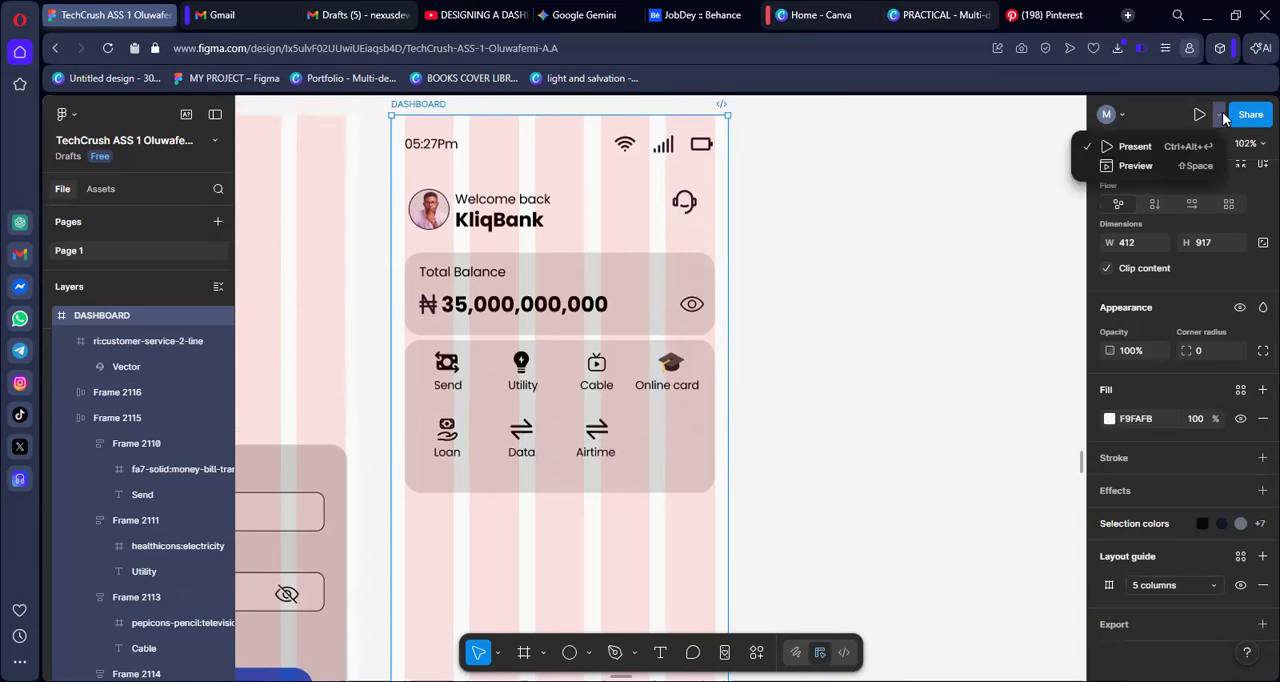
left_click(1133, 166)
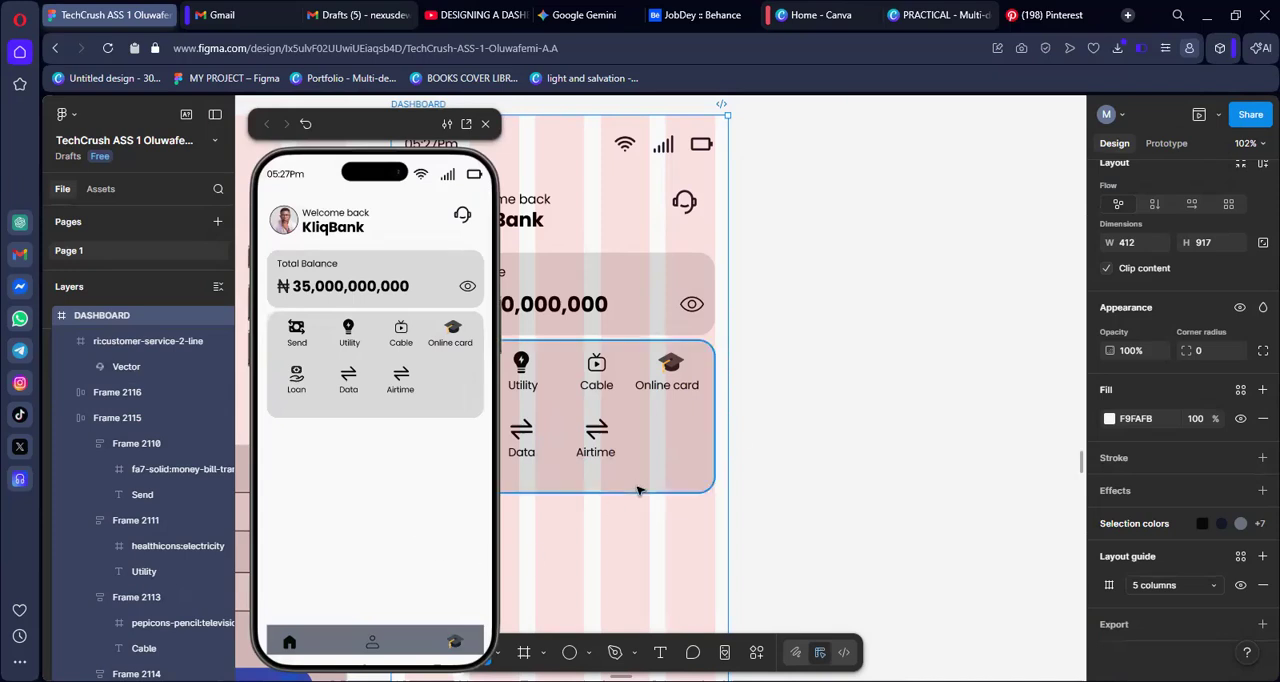
scroll(642, 529, "left", 5)
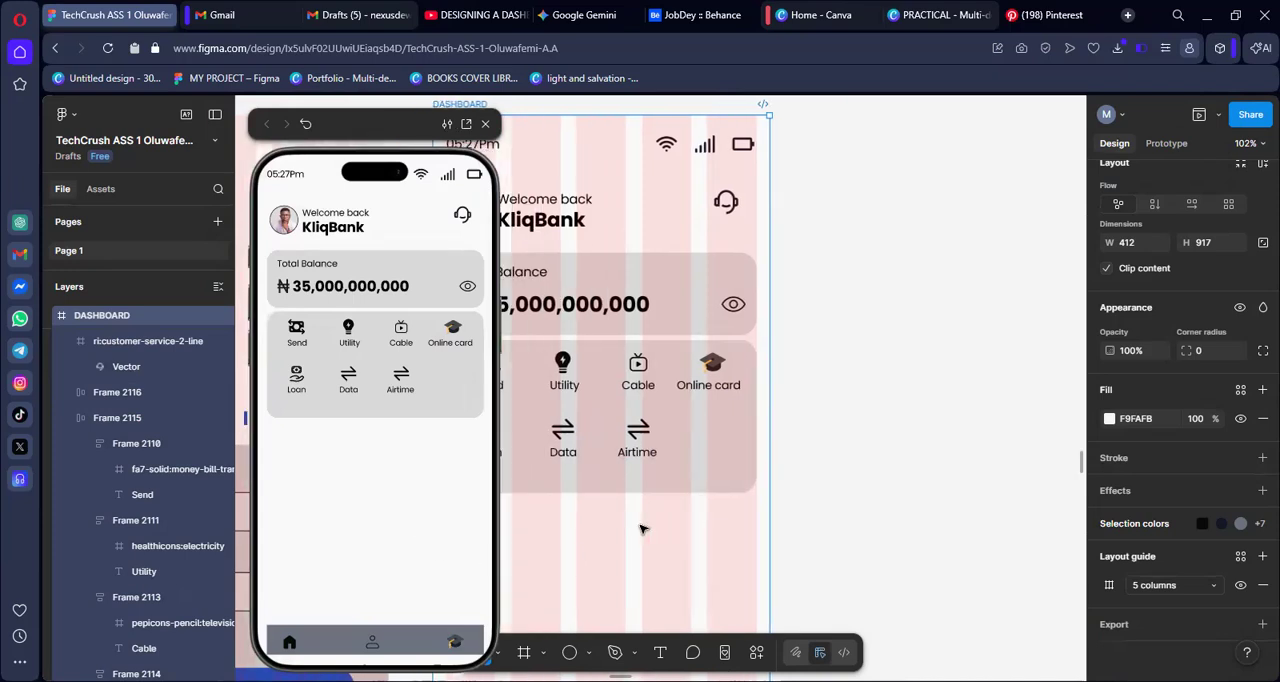
scroll(895, 457, "left", 3)
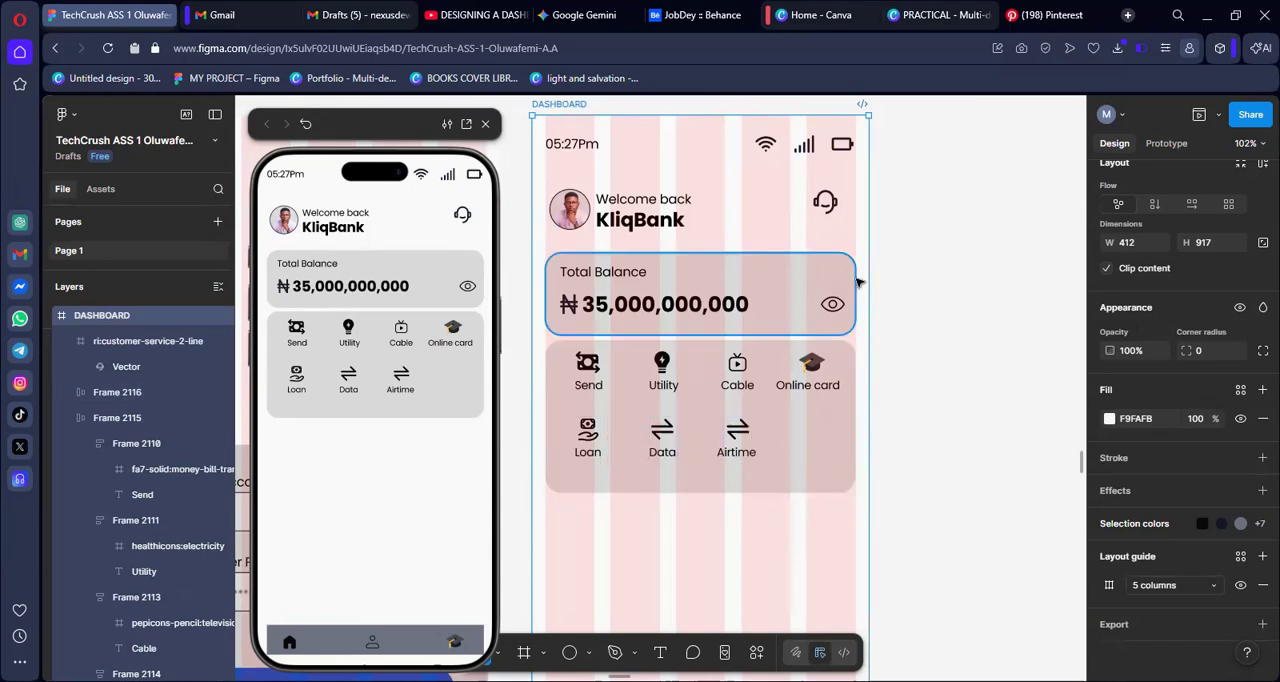
scroll(920, 386, "up", 2)
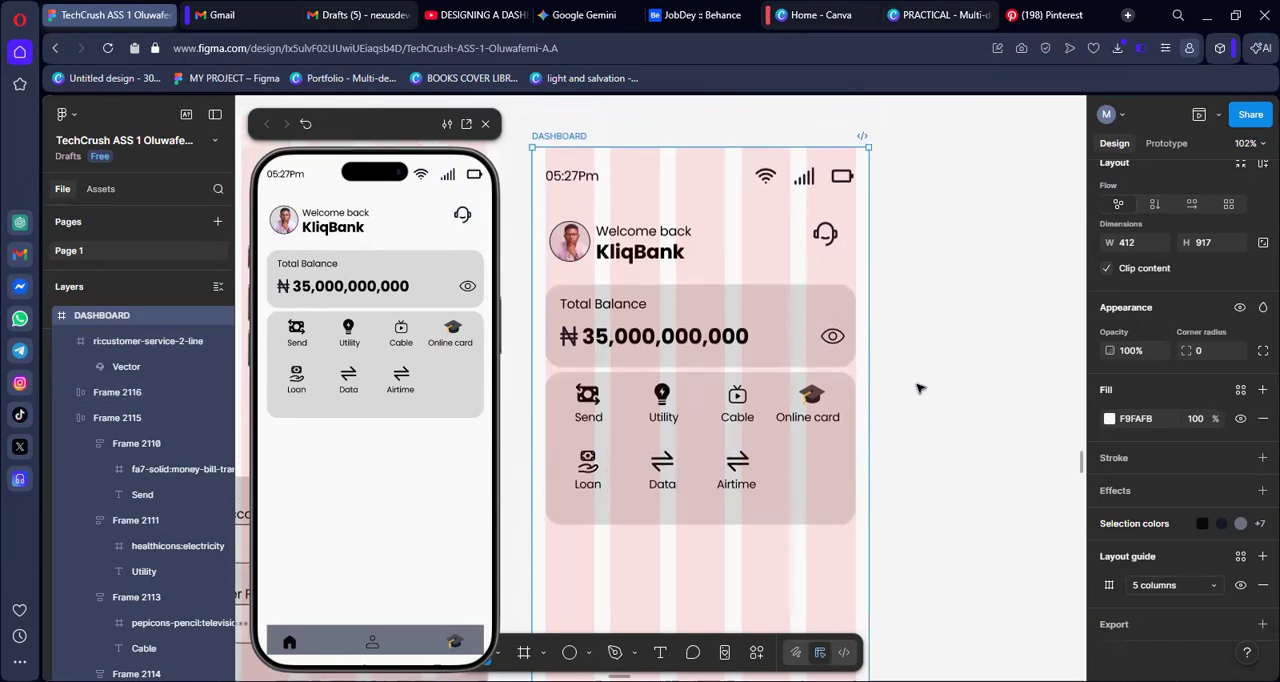